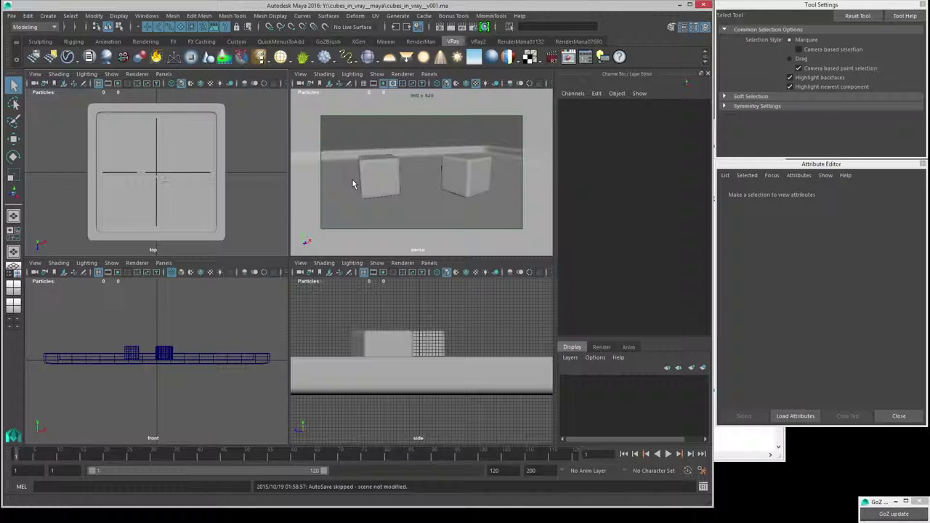
Step: Check in the Plug-in Manager that the vrayformaya.mll plug-in is loaded and set to auto load
click(146, 16)
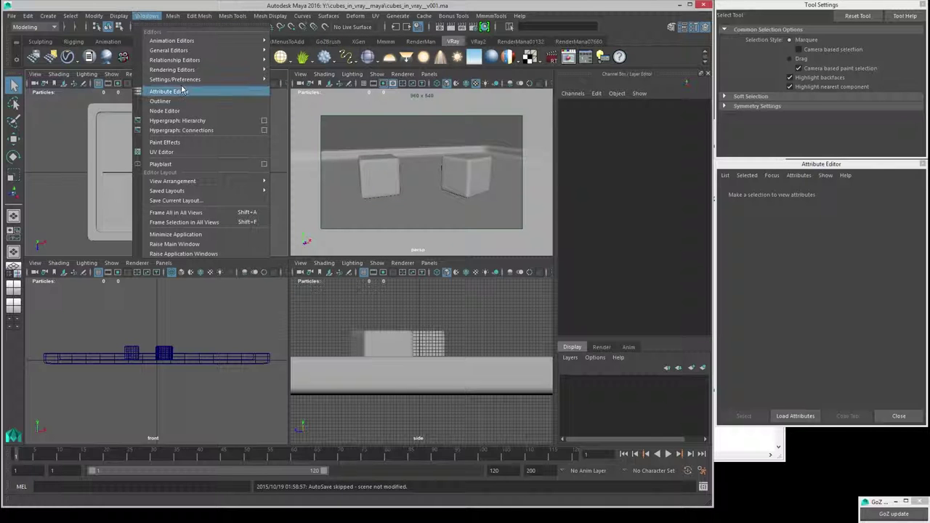
mouse_move(176, 80)
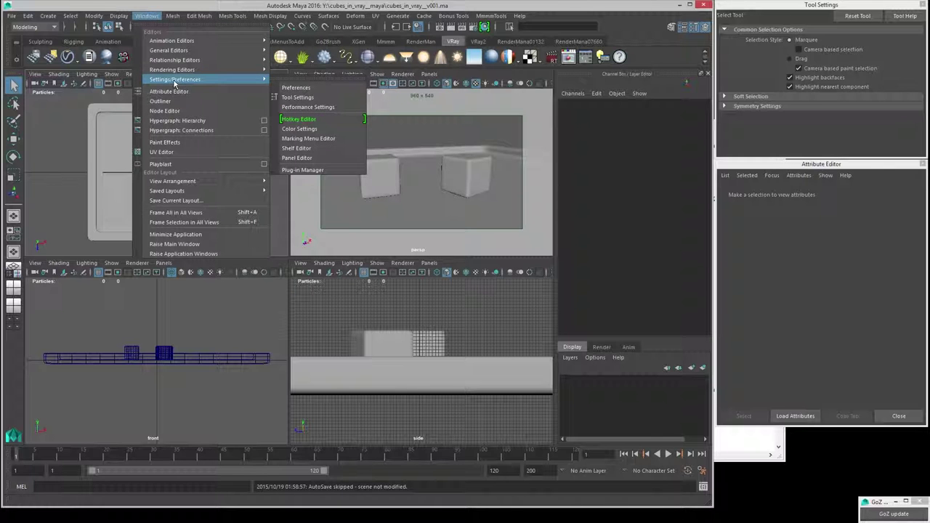
click(308, 170)
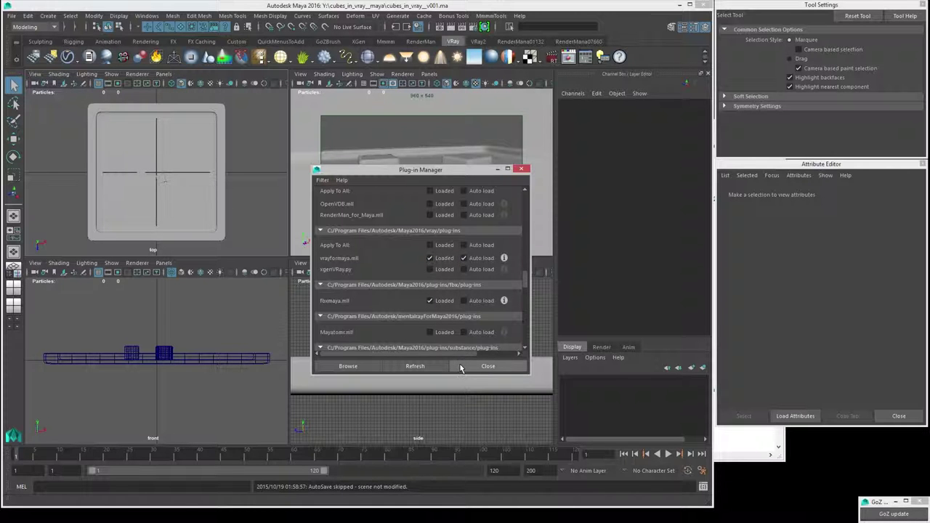
click(487, 366)
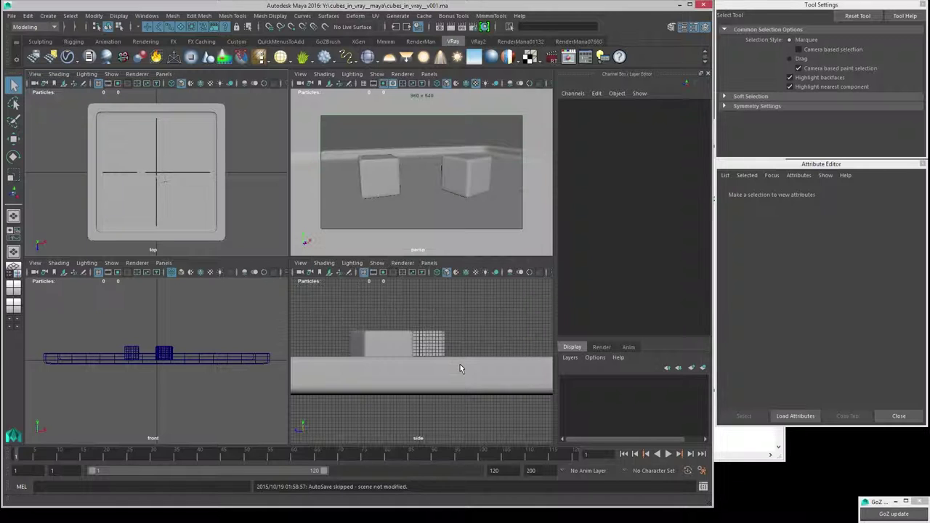
Step: Choose V-Ray as the renderer in the Render Settings and close the window
click(477, 27)
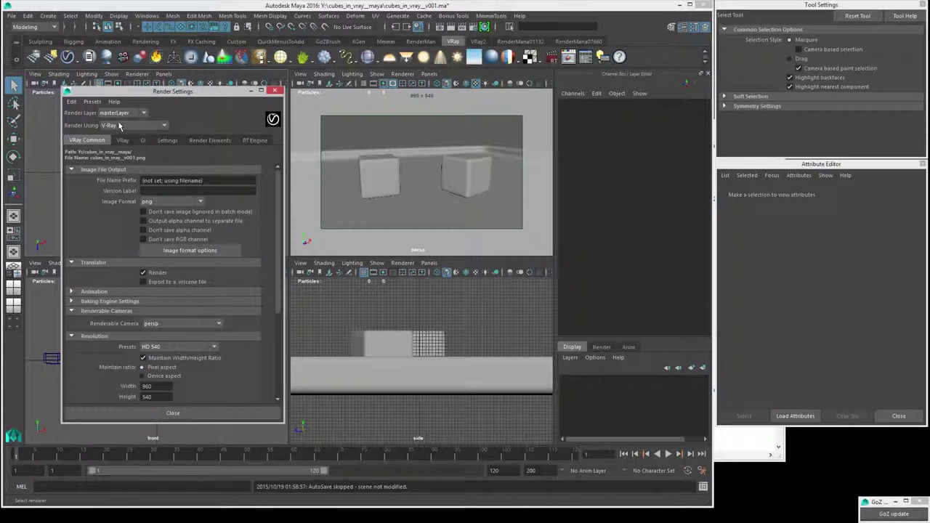
click(120, 127)
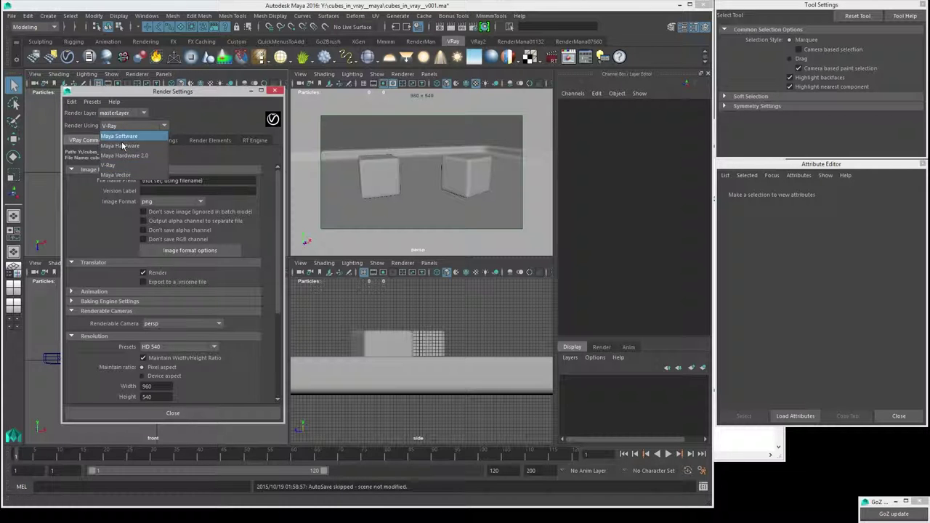
click(119, 166)
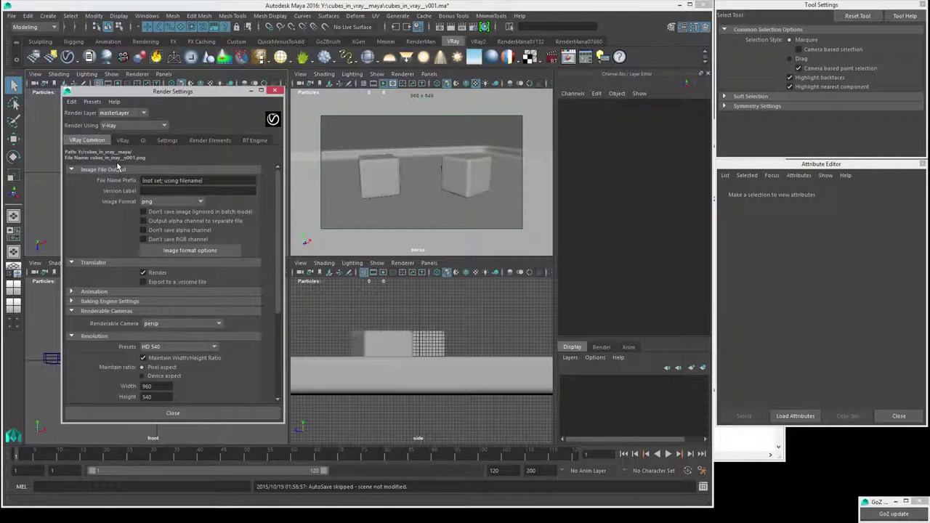
click(167, 418)
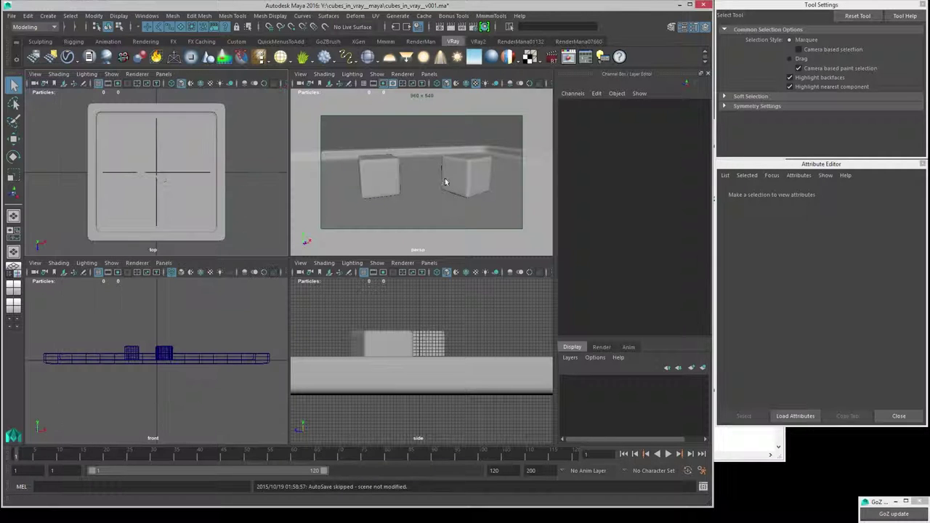
Step: Inspect the scene's objects by selecting the ledge, the green block and the orange block in turn
click(452, 143)
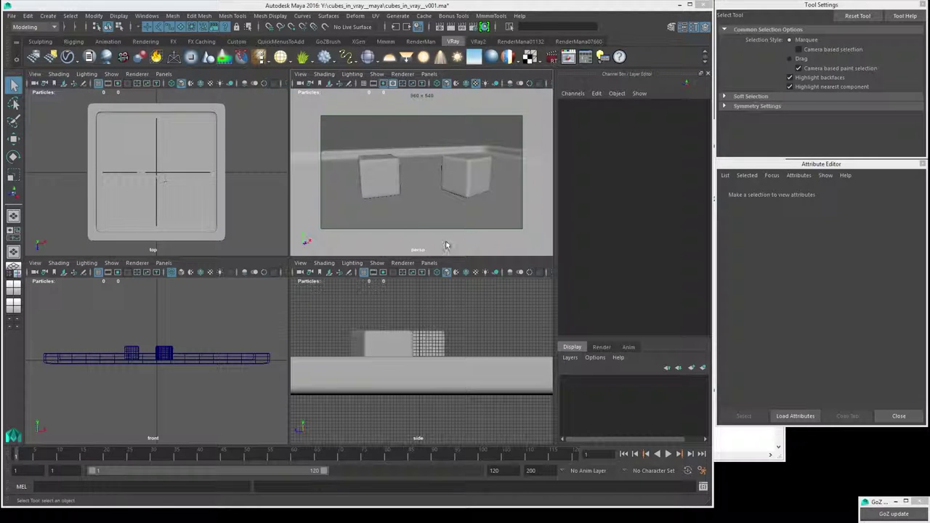
click(188, 150)
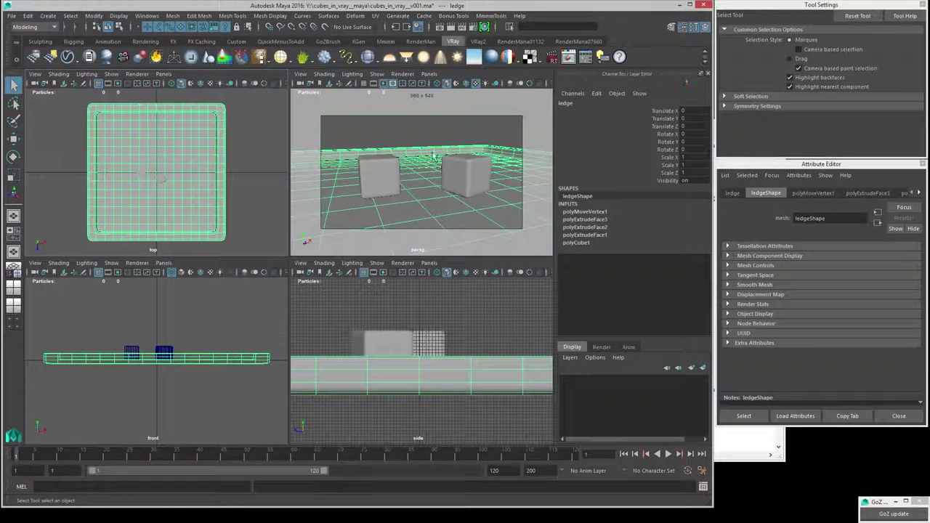
click(380, 175)
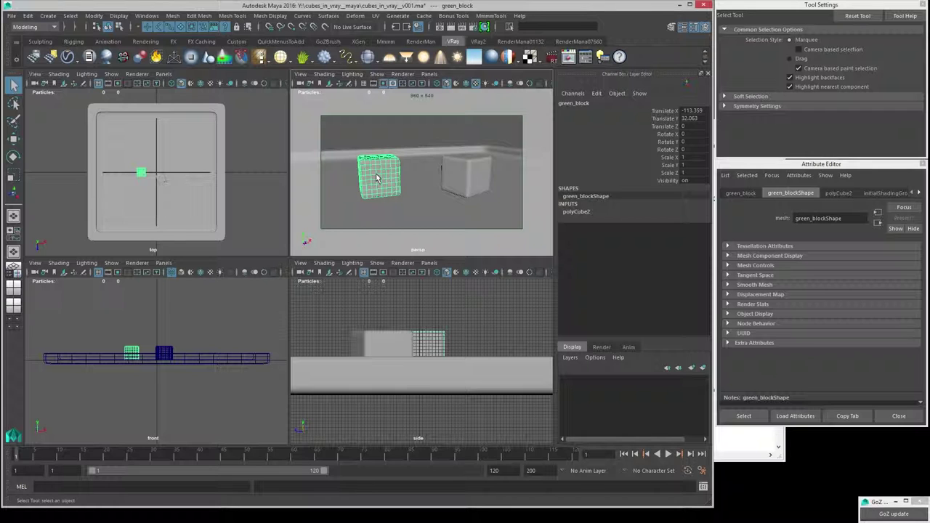
click(459, 173)
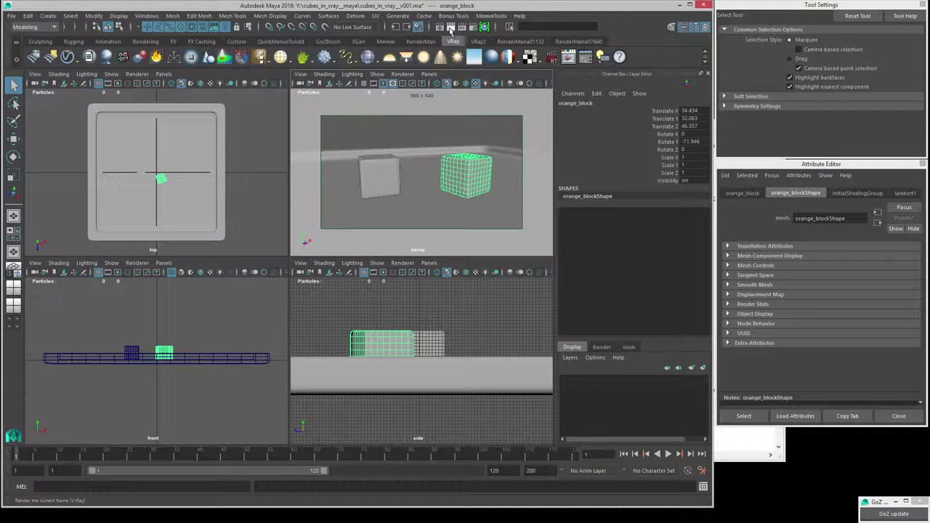
Step: Test-render the current perspective frame with V-Ray and close the frame buffer
click(451, 28)
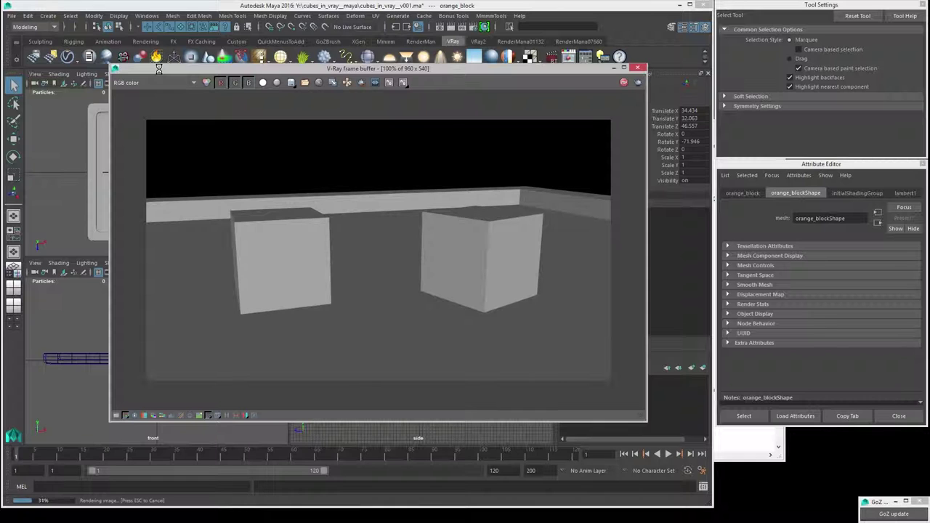
key(Escape)
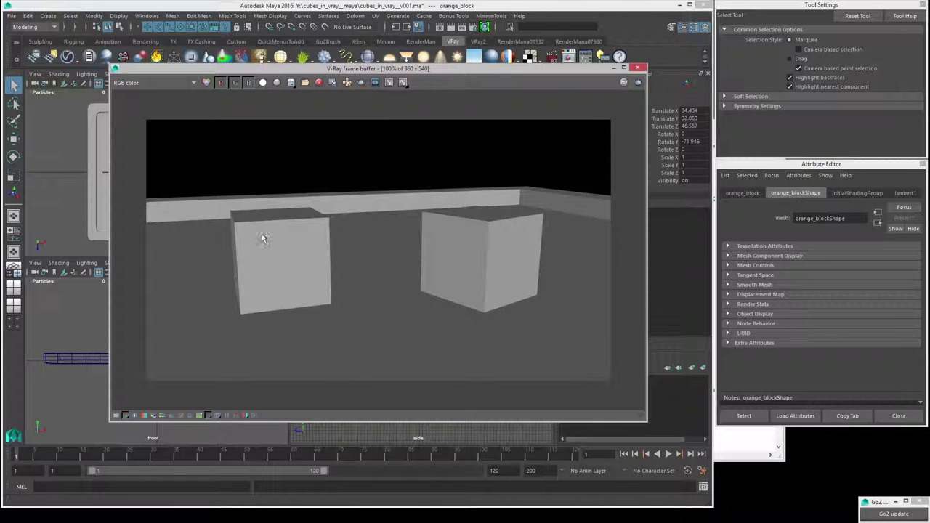
click(637, 67)
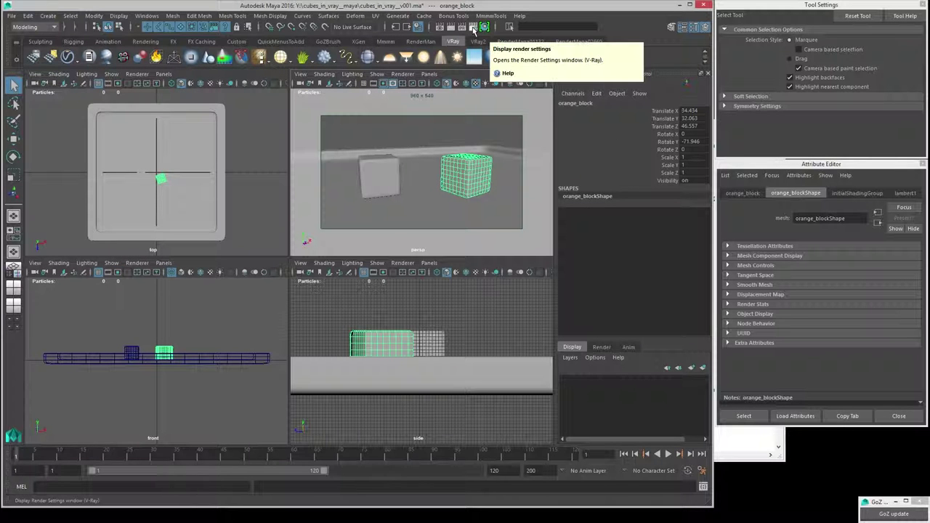
Step: Set the render output's file name prefix to "test" and its image format to exr in the Render Settings
click(473, 27)
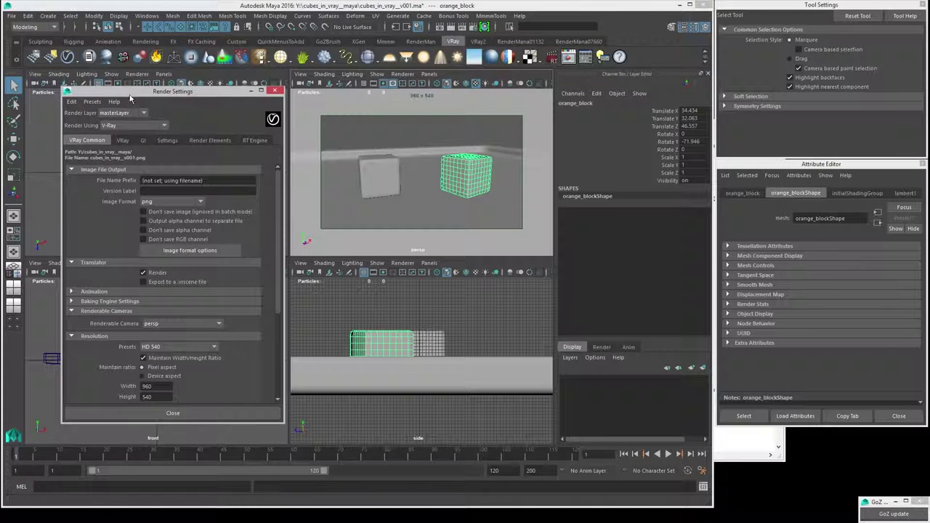
drag(127, 96, 130, 82)
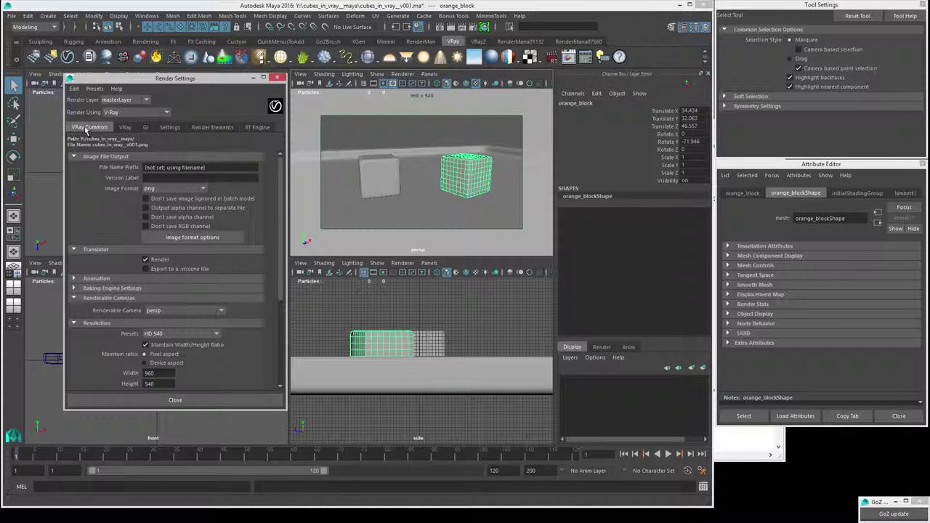
click(120, 114)
click(119, 153)
click(214, 169)
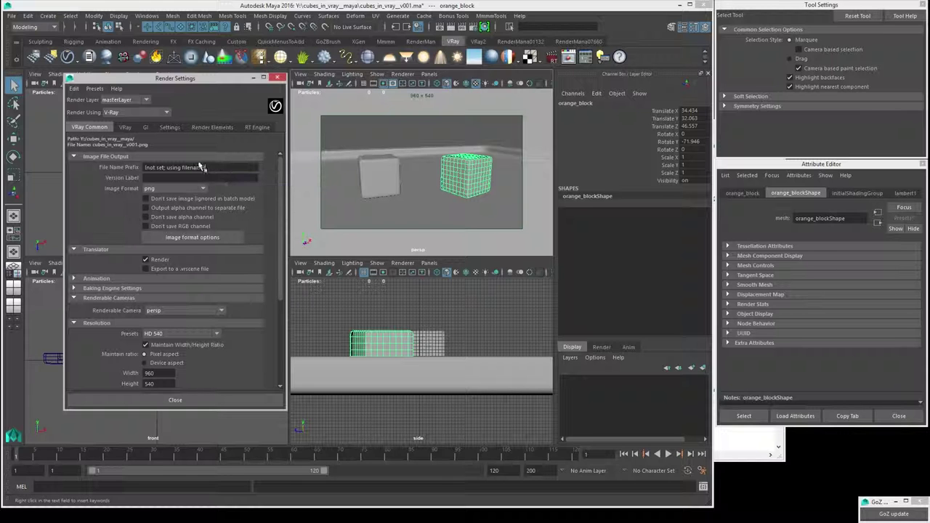
text(test)
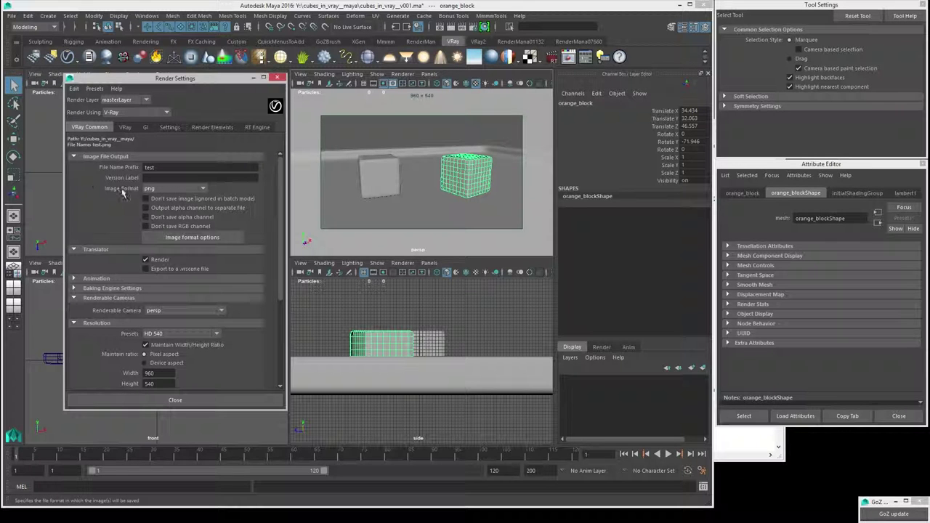
click(156, 190)
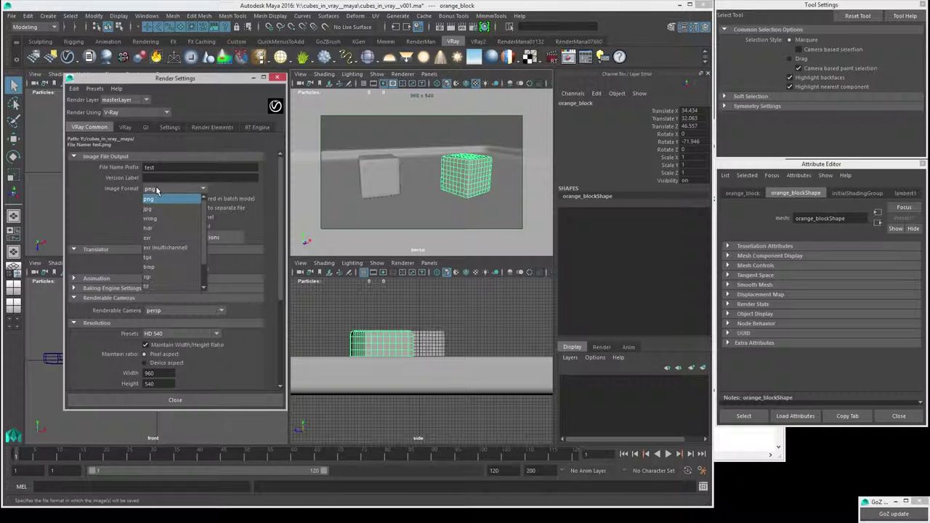
click(157, 239)
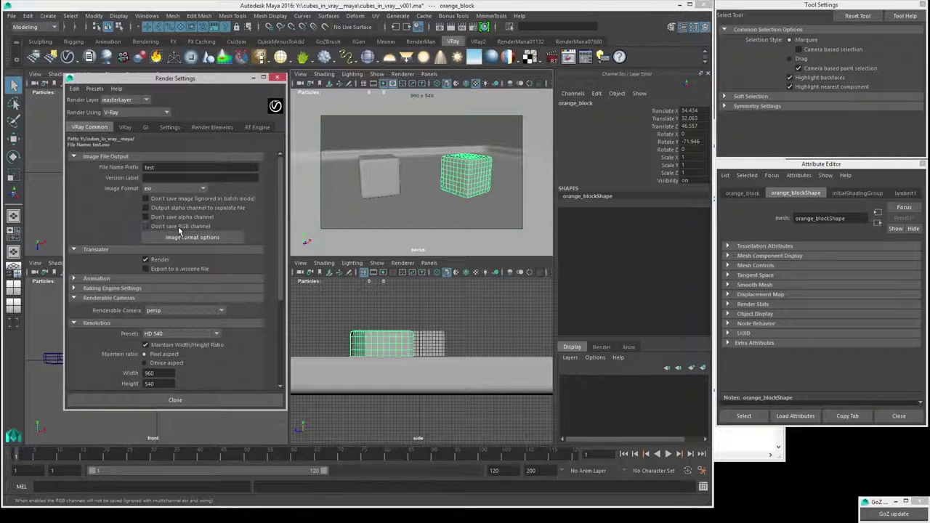
Step: Set the OpenEXR output options to PIZ compression and 32 bits (full float) per channel
click(180, 238)
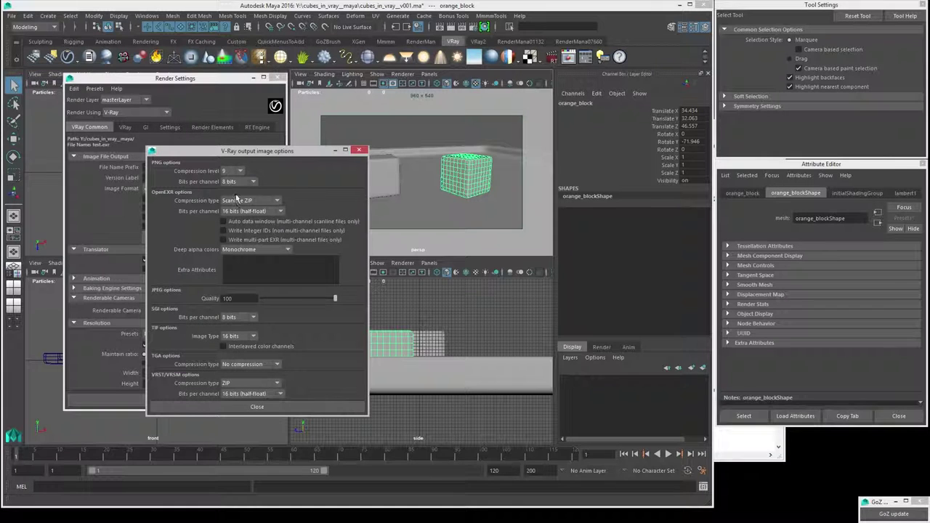
click(236, 201)
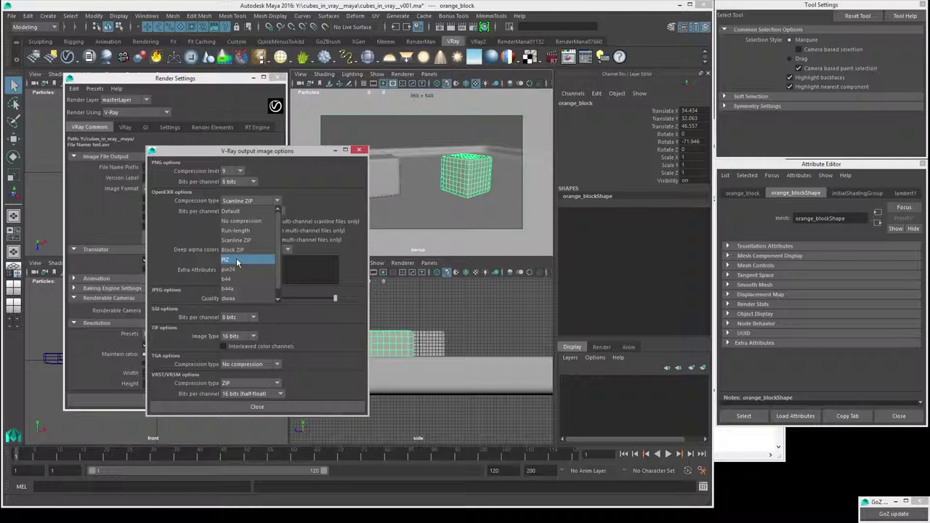
click(238, 261)
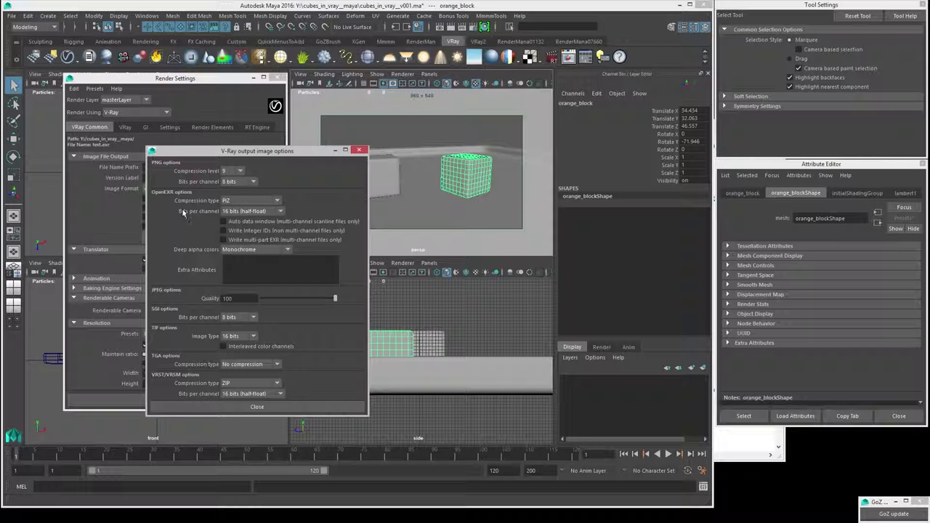
click(247, 211)
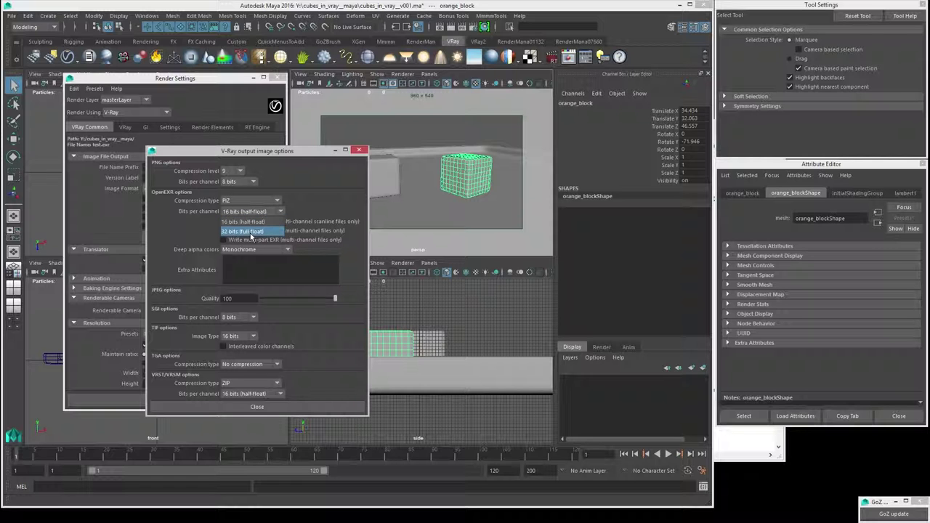
click(251, 234)
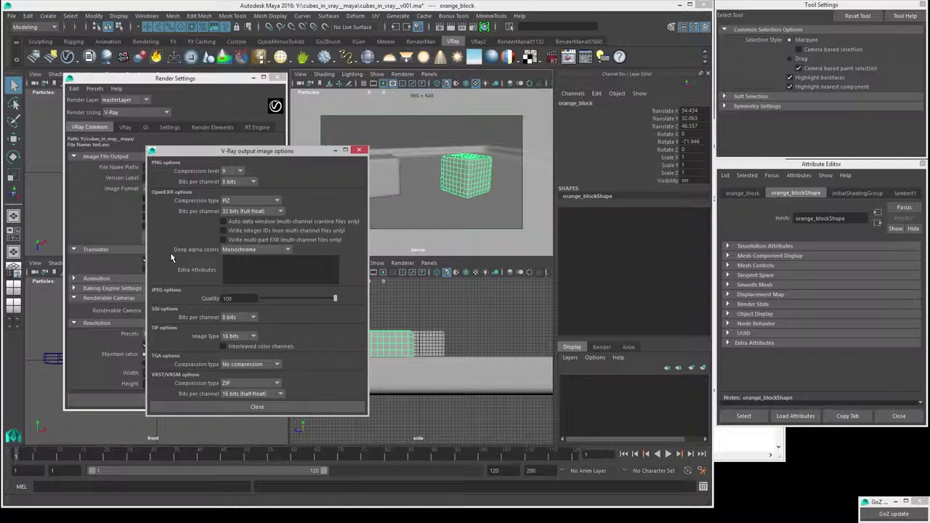
click(244, 410)
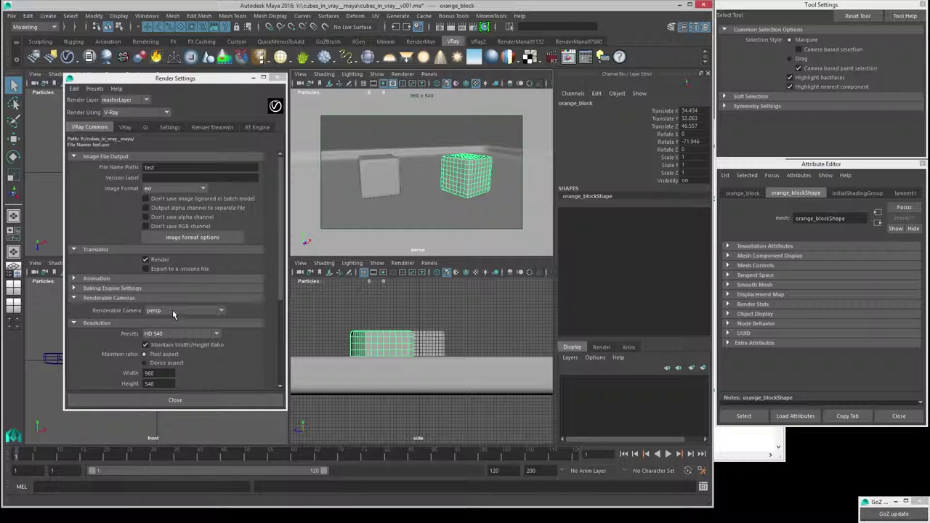
Step: Set the render resolution's width to 640 pixels with the width/height ratio maintained
scroll(176, 309, down, 3)
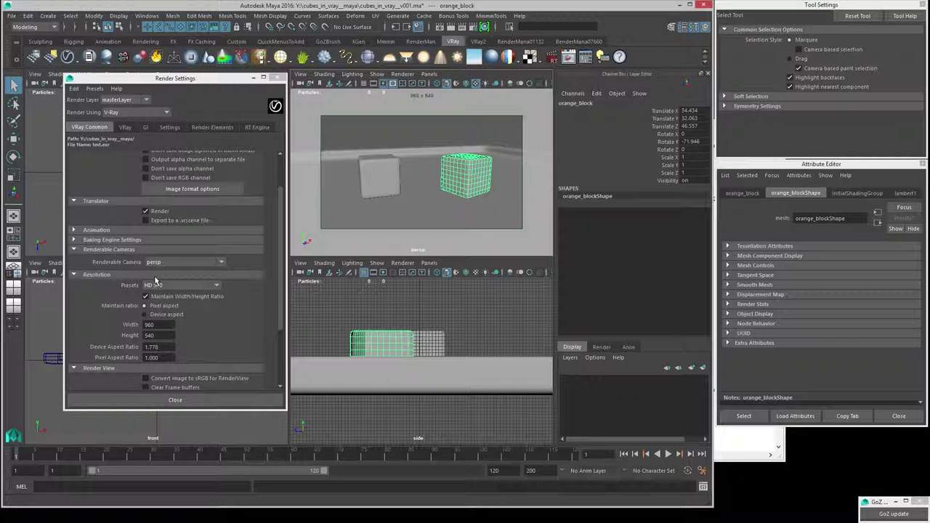
double_click(160, 325)
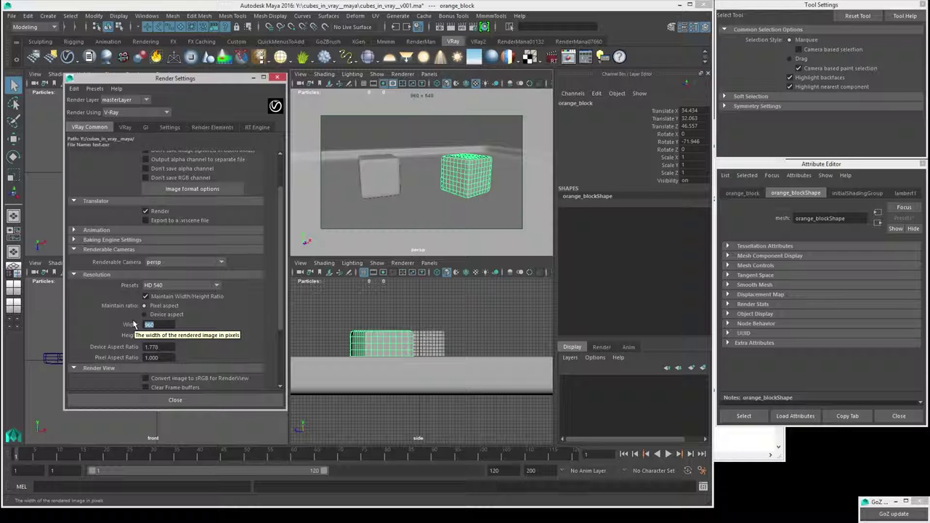
text(640)
key(Return)
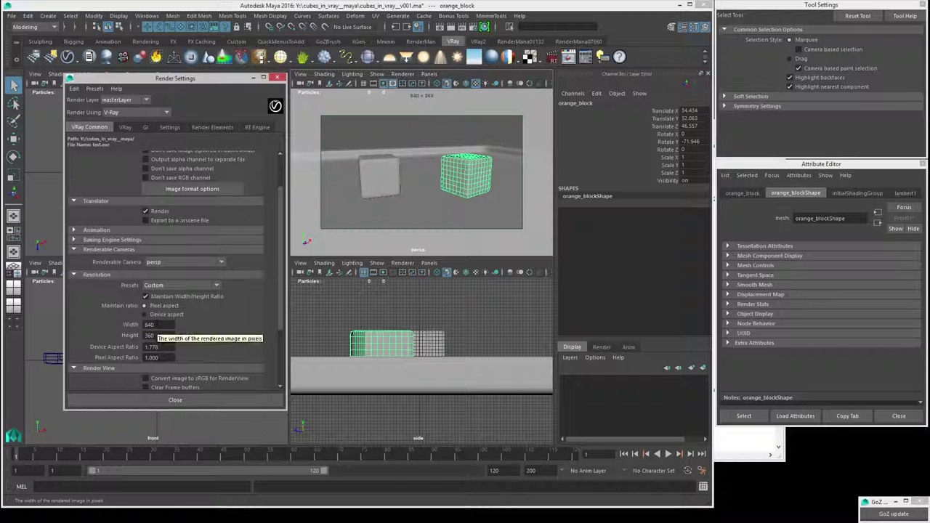
Step: Show the V-Ray frame buffer from the Render View settings, look at the last render and close it
scroll(215, 339, down, 2)
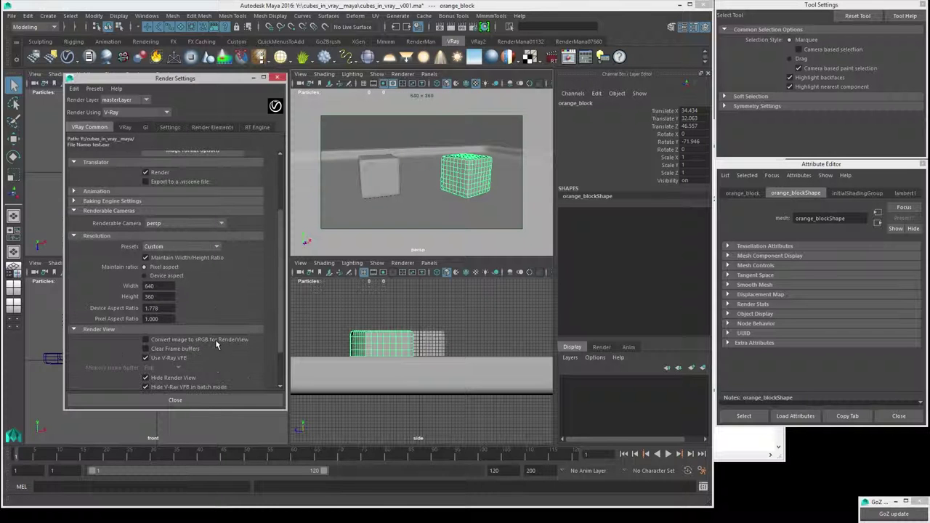
scroll(215, 339, down, 2)
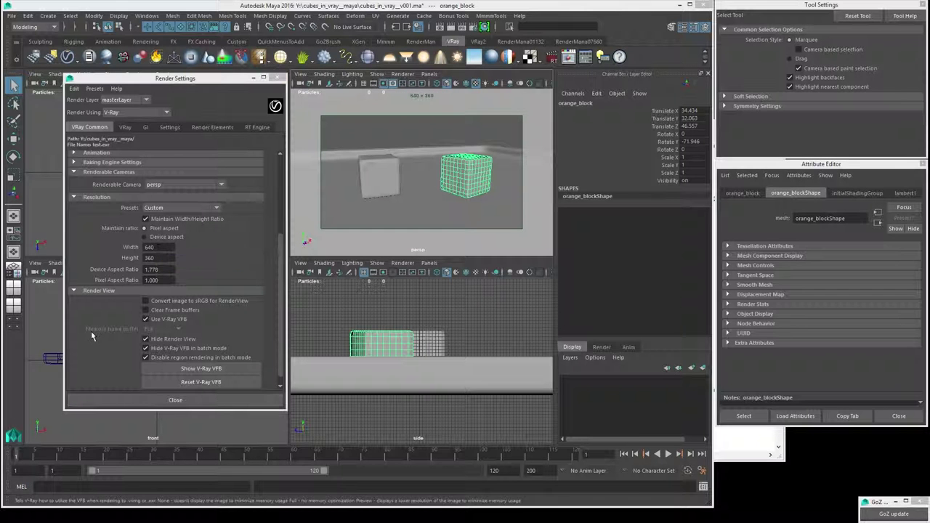
click(170, 371)
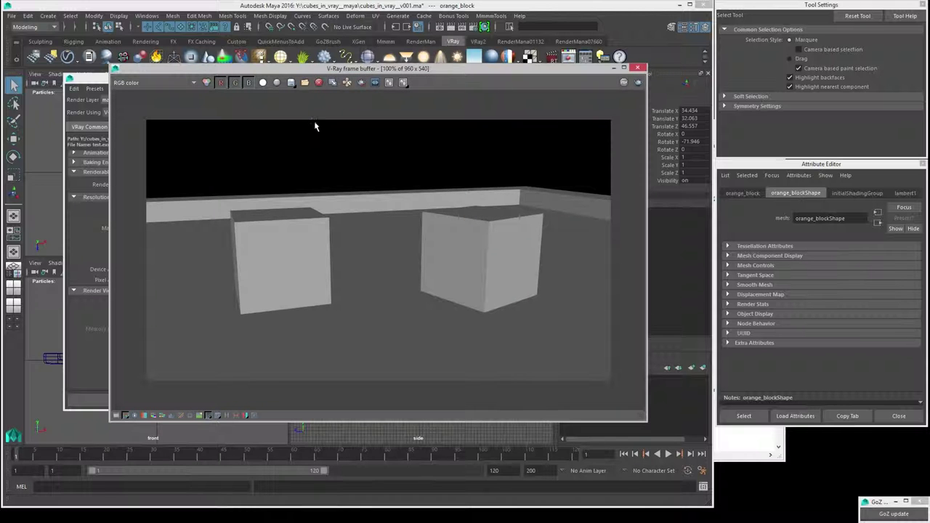
mouse_move(283, 70)
mouse_down()
mouse_move(268, 81)
mouse_move(288, 81)
mouse_move(266, 81)
mouse_move(288, 81)
mouse_up()
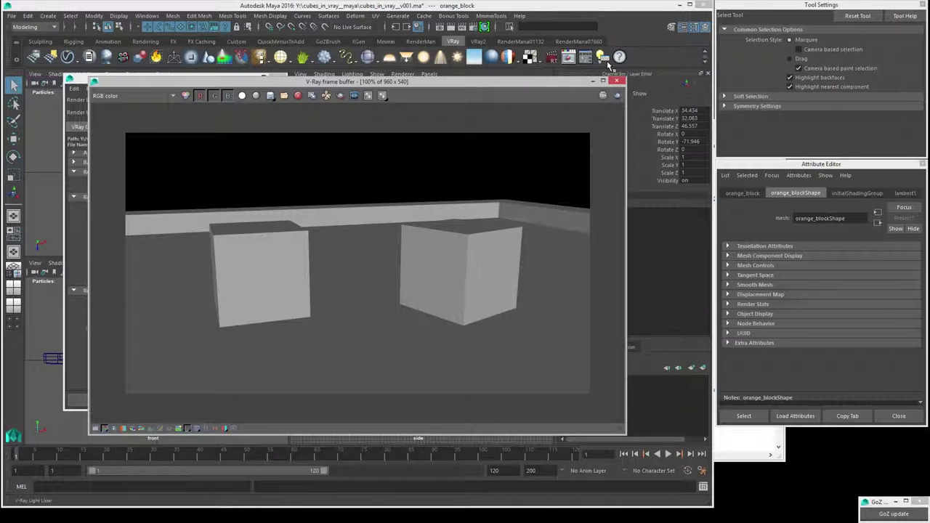
click(617, 80)
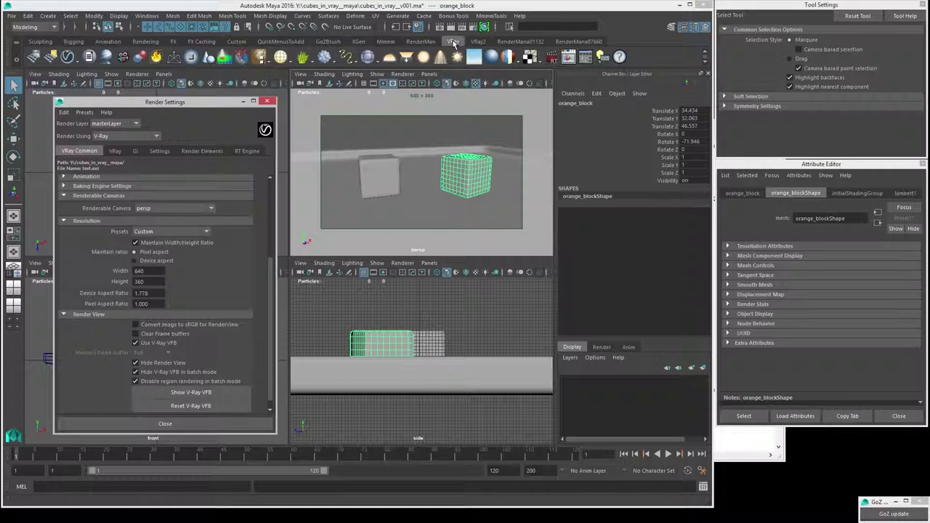
Step: Close the Render Settings, then show the V-Ray frame buffer from the V-Ray shelf and close it
click(266, 102)
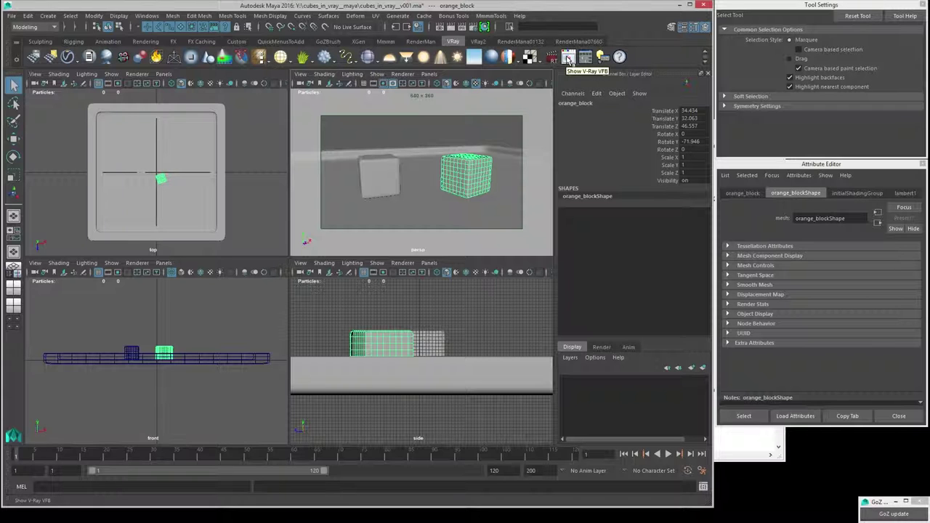
click(569, 57)
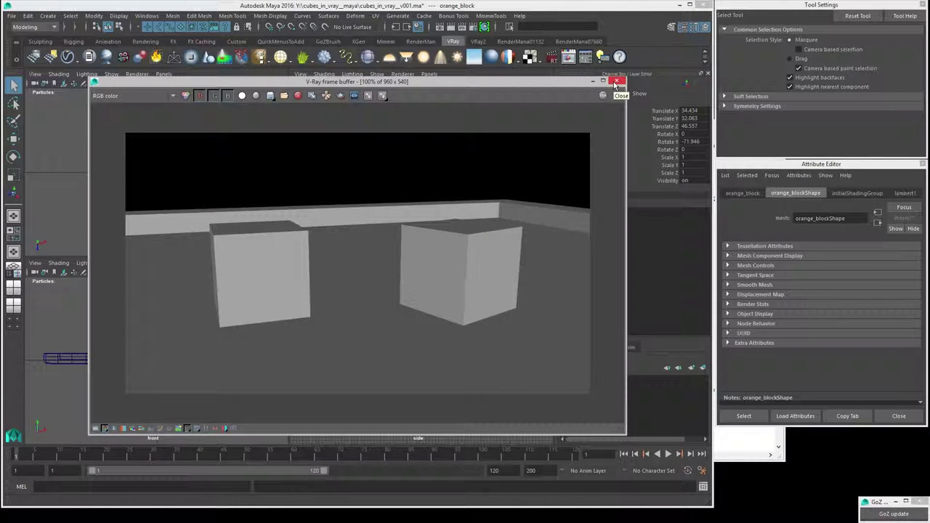
click(615, 82)
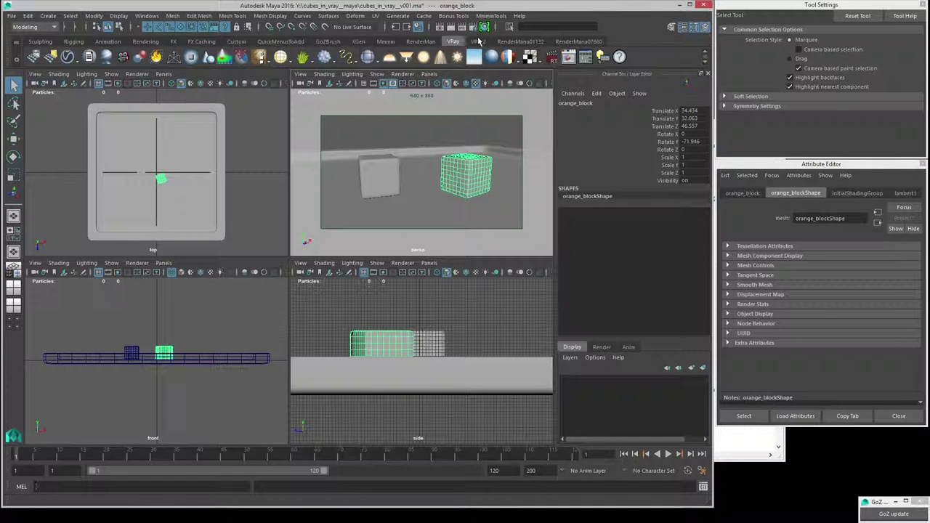
Step: Delete the existing frame buffer button from the custom VRay2 shelf
click(477, 41)
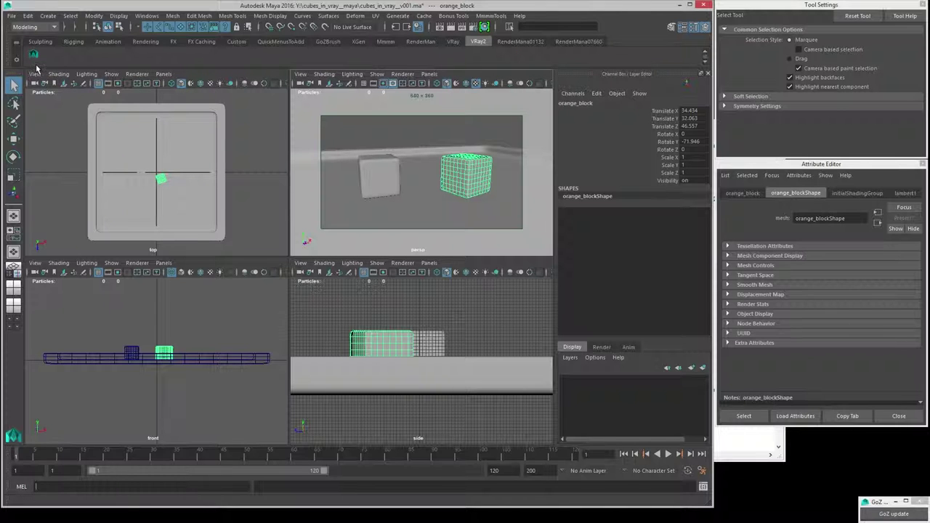
right_click(35, 56)
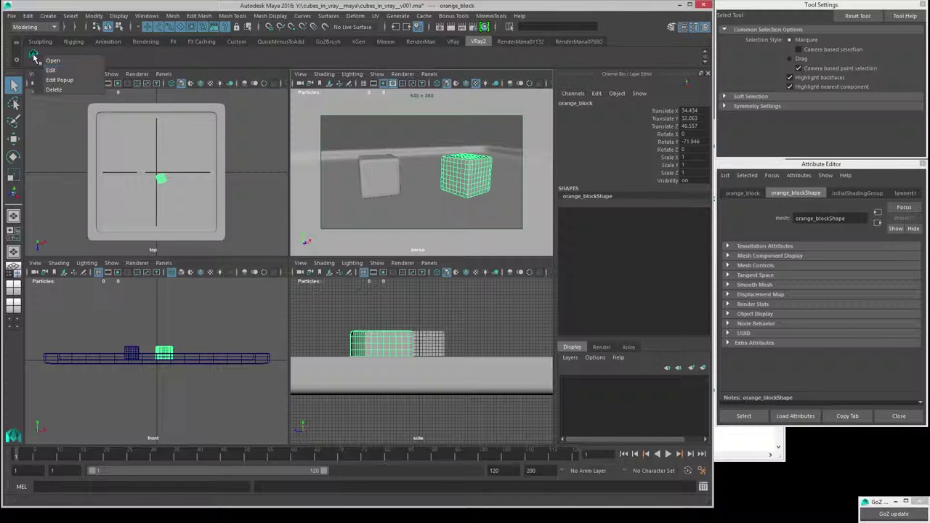
click(53, 89)
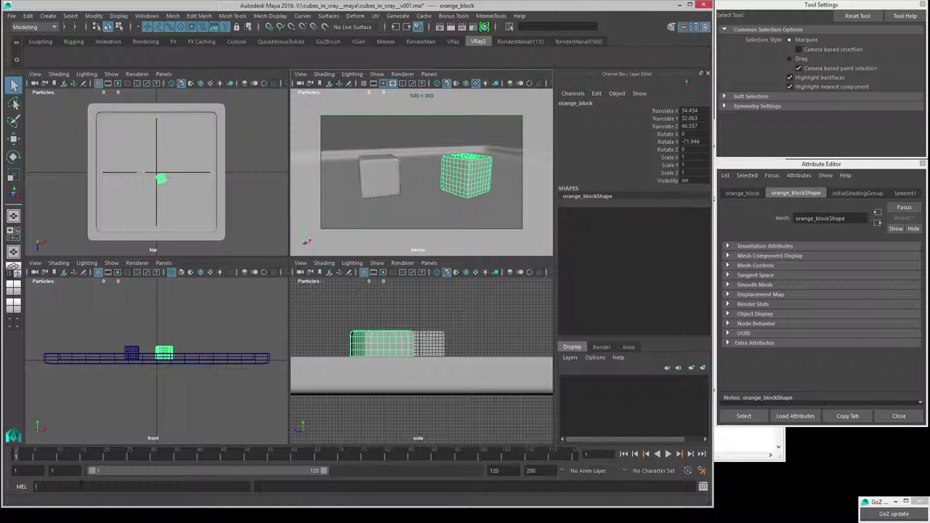
Step: Enter the command vrayShowVFB(); in the MEL command line and save it to the VRay2 shelf as a MEL script
text(vrayShowVFB();)
drag(76, 486, 33, 486)
middle_drag(58, 487, 40, 58)
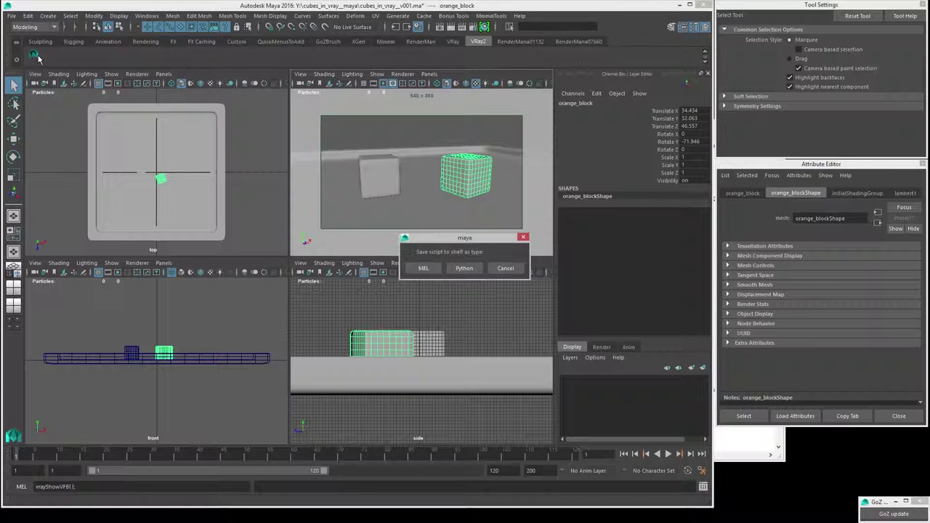
click(426, 268)
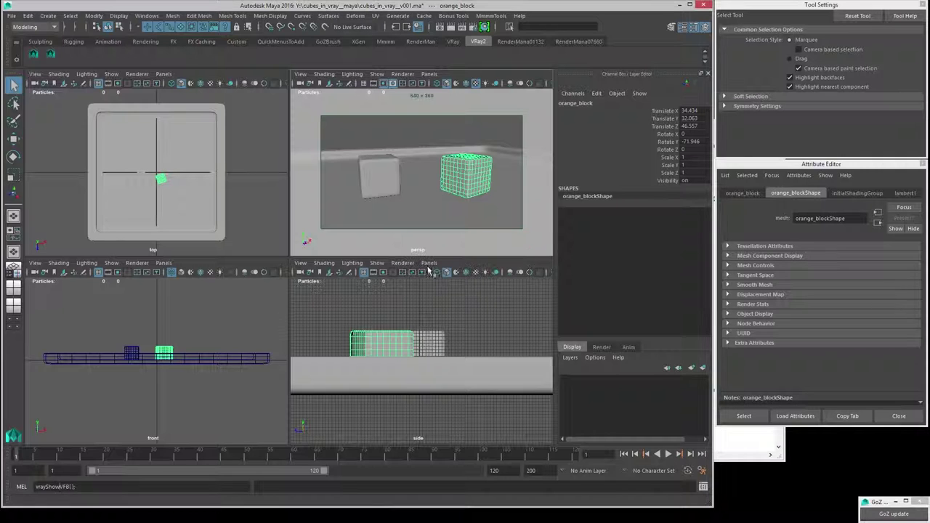
Step: Test the new VRay2 shelf command by showing and closing the V-Ray frame buffer twice
click(50, 55)
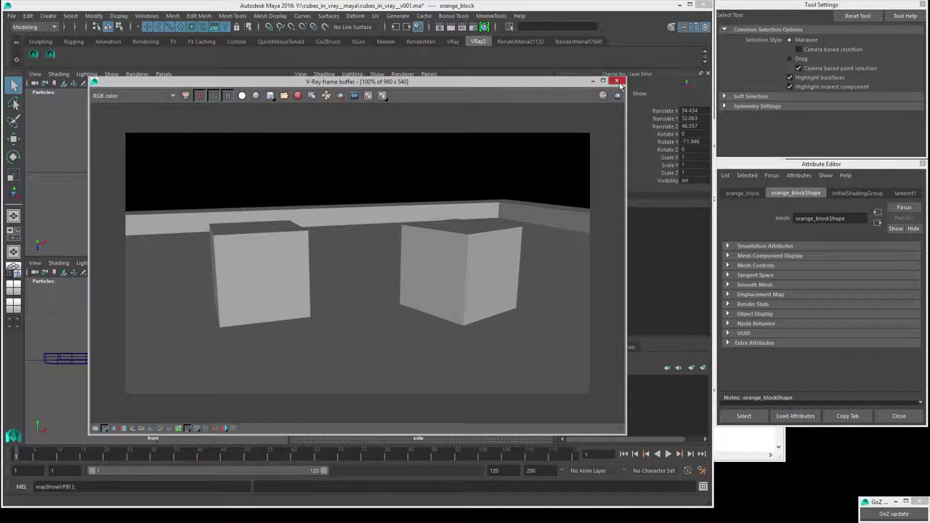
click(616, 81)
click(51, 55)
click(615, 81)
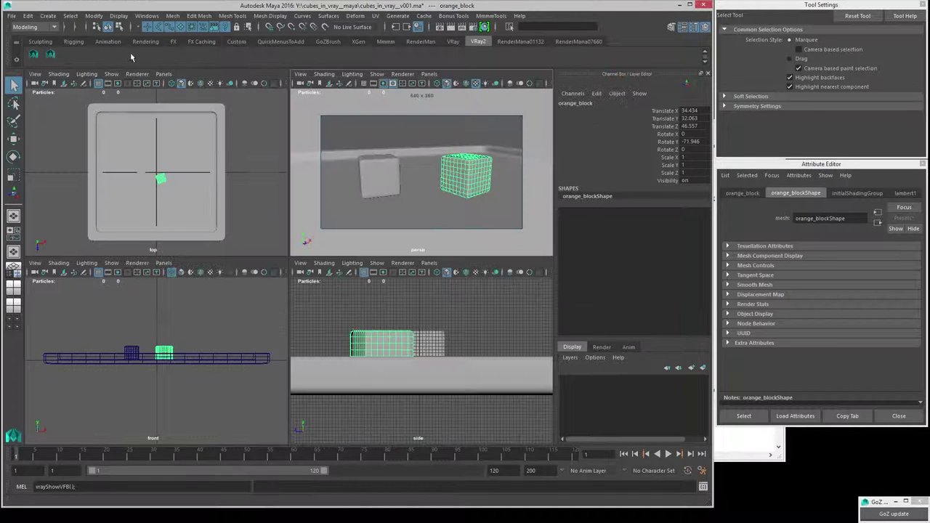
Step: Delete the second, duplicate vrayShowVFB(); item from the VRay2 shelf in the Shelf Editor
right_click(50, 55)
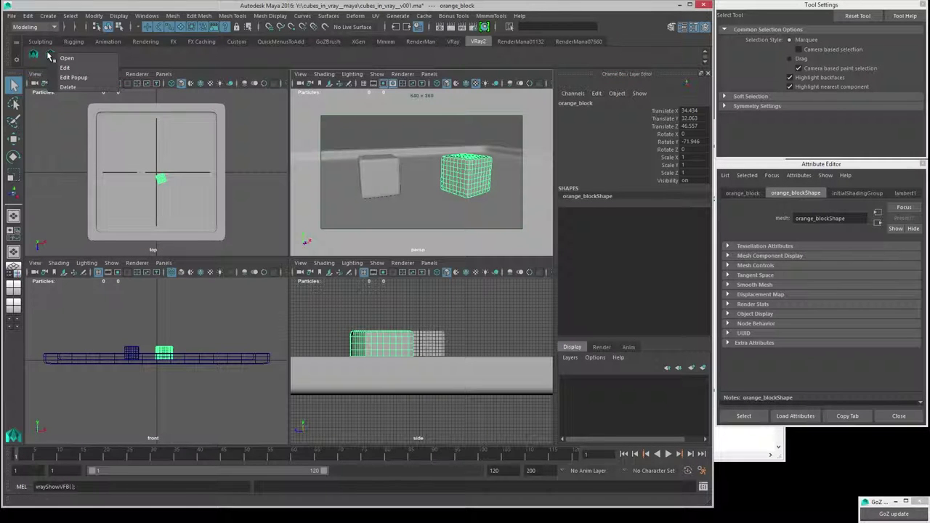
click(66, 67)
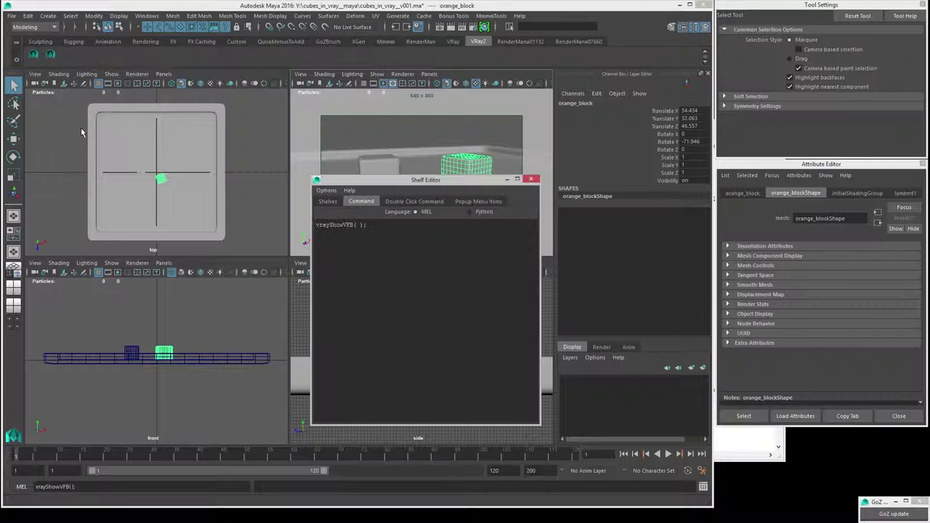
click(330, 201)
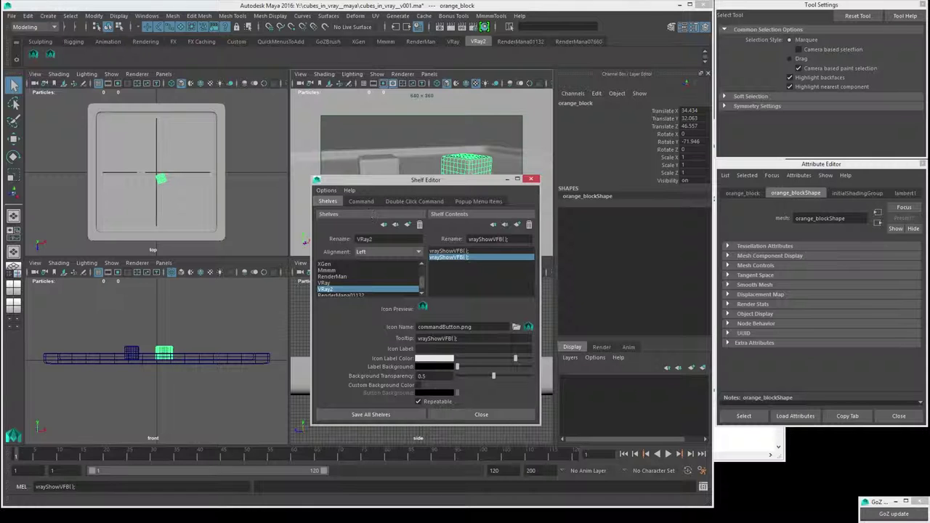
click(449, 255)
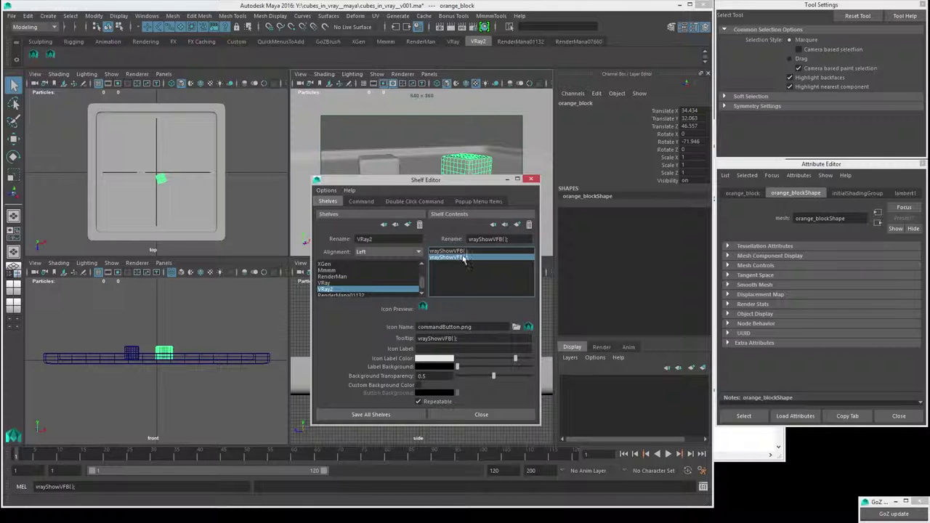
click(529, 225)
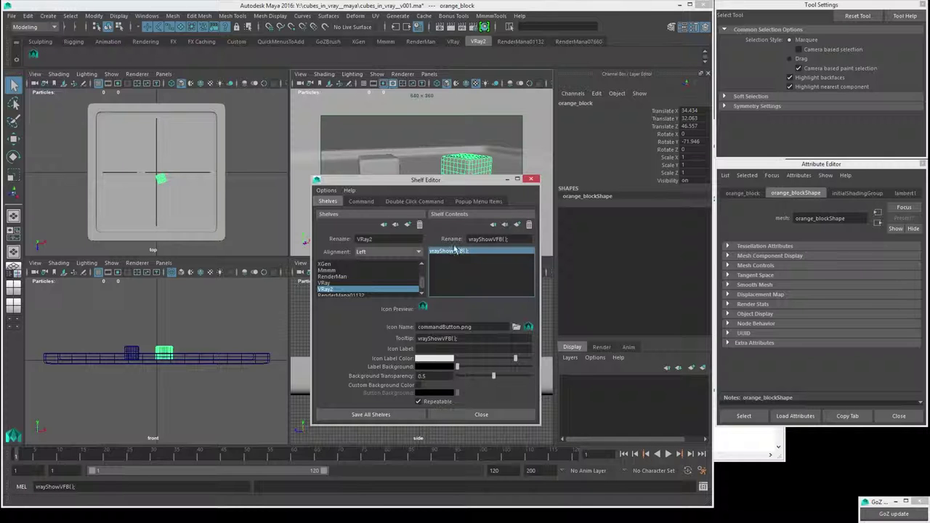
Step: Set the remaining vrayShowVFB(); item's icon label to "vfb" and save all shelves
click(419, 349)
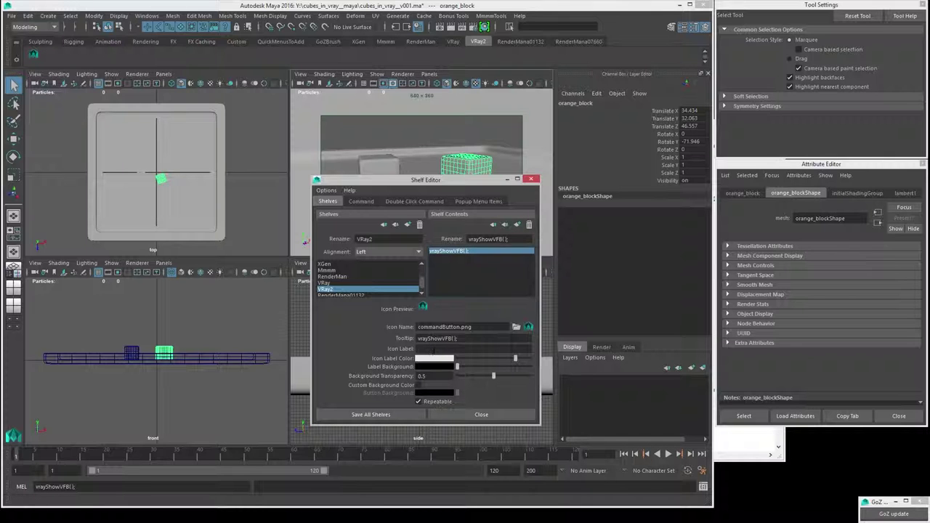
text(vf)
click(370, 414)
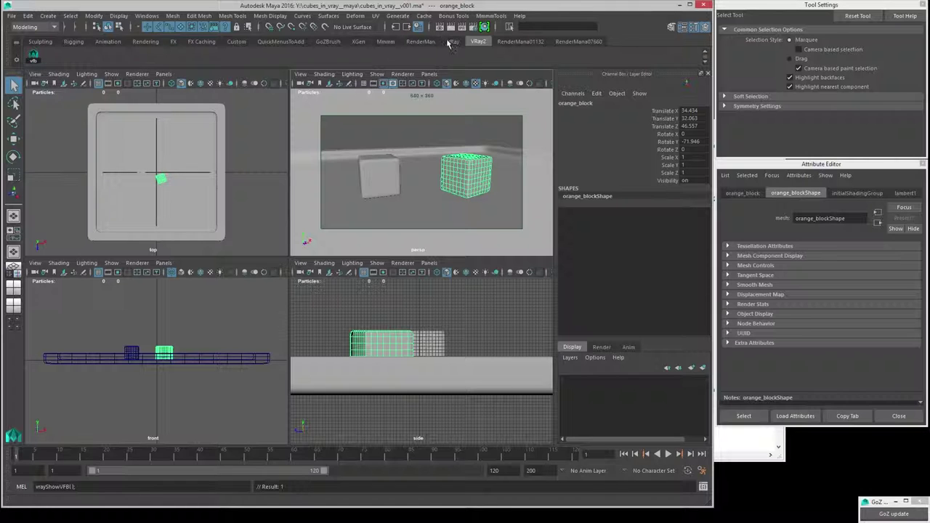
Step: Show the VRay sampler options in the Render Settings, render the perspective view and close the frame buffer
click(451, 41)
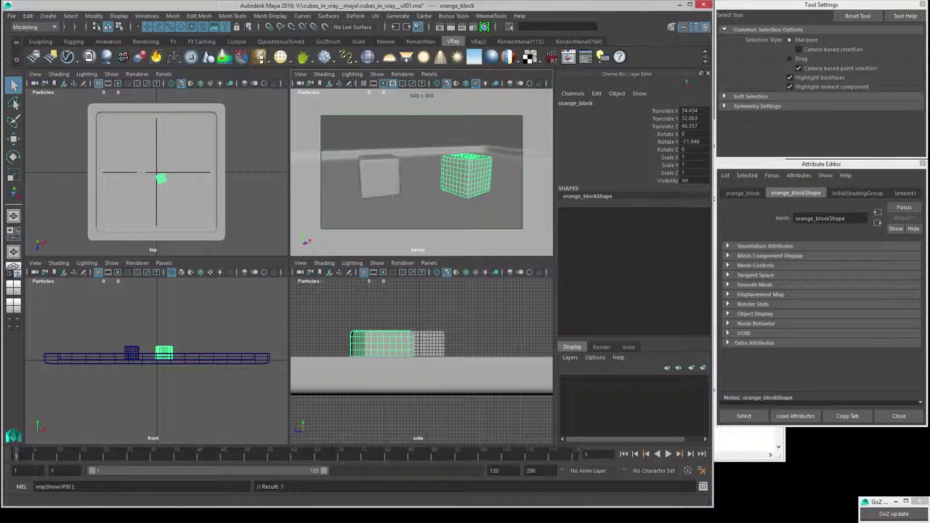
click(470, 27)
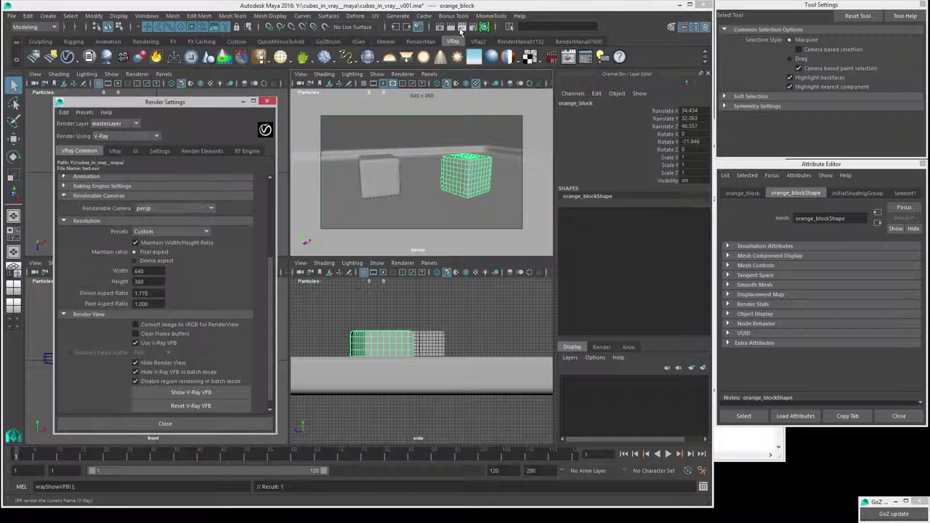
click(114, 151)
click(405, 199)
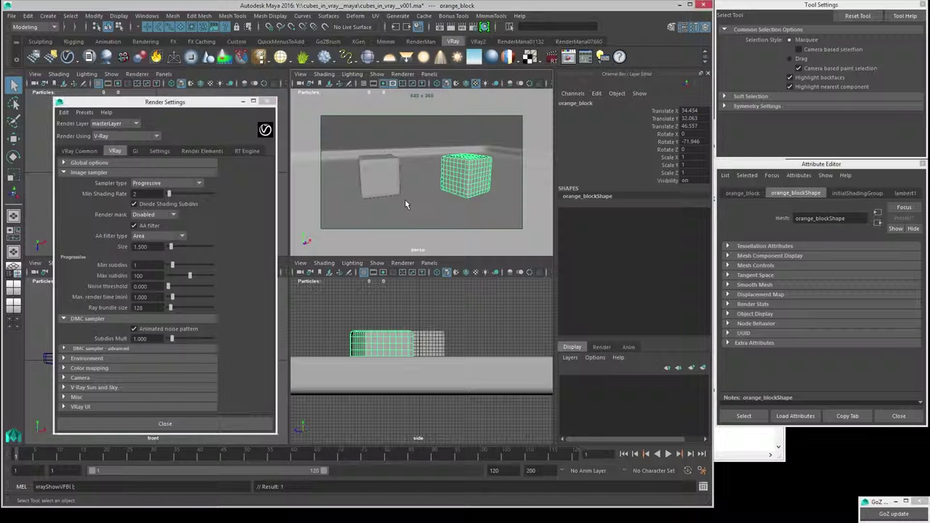
click(453, 27)
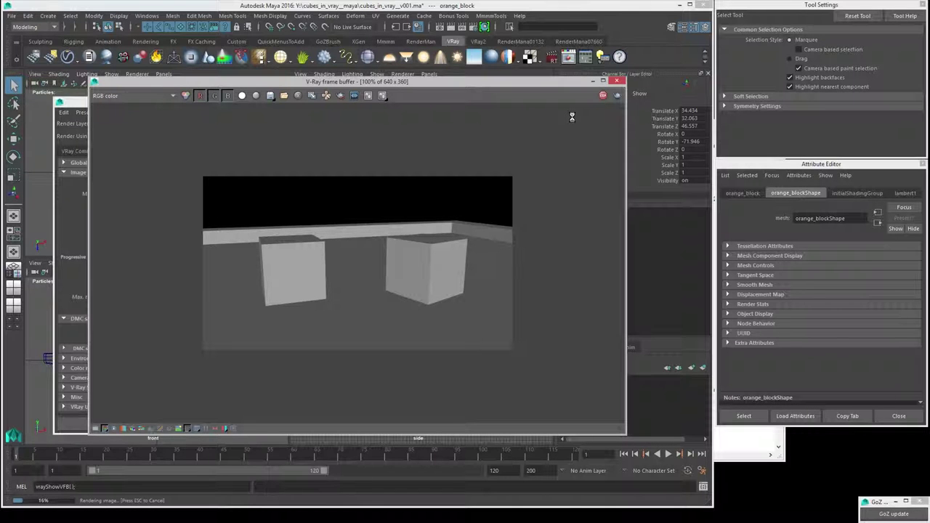
click(617, 81)
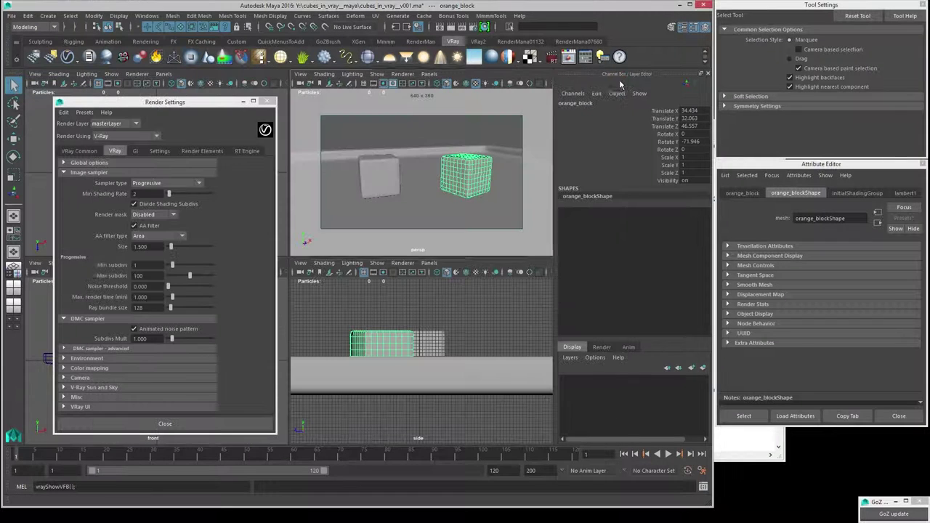
Step: Select the green and orange cubes in turn and compare the orange cube with smooth mesh preview off and on
click(378, 186)
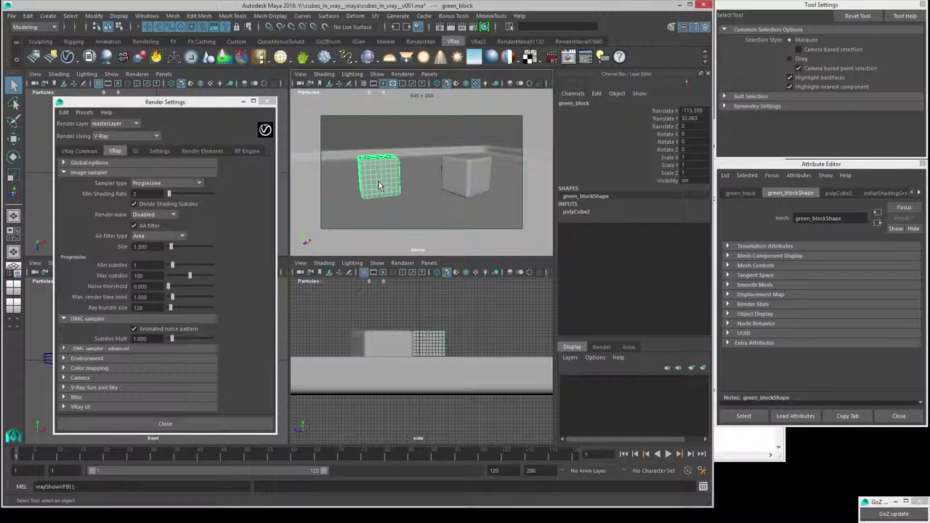
click(465, 176)
key(3)
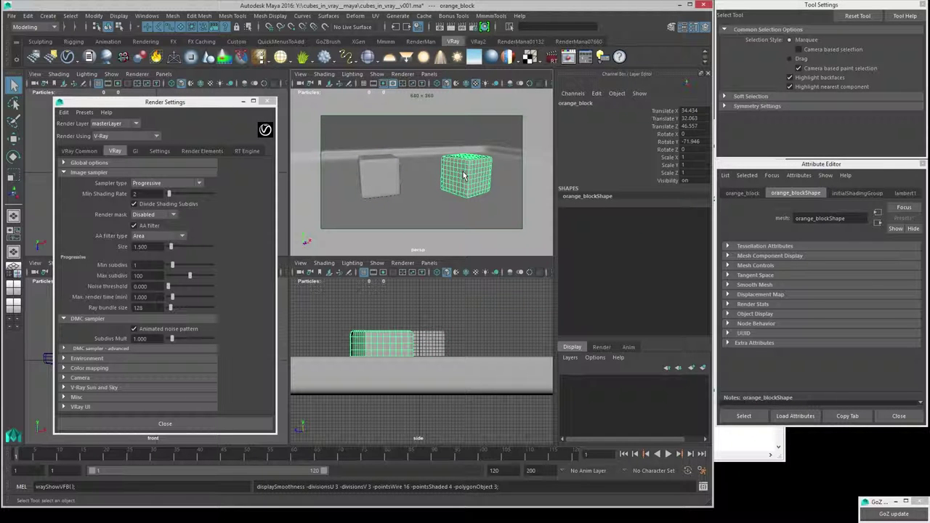
key(1)
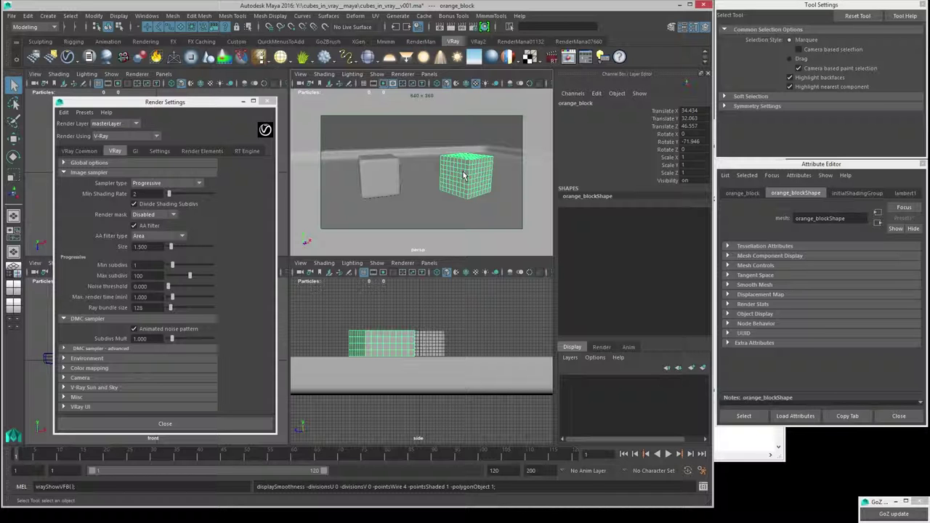
key(3)
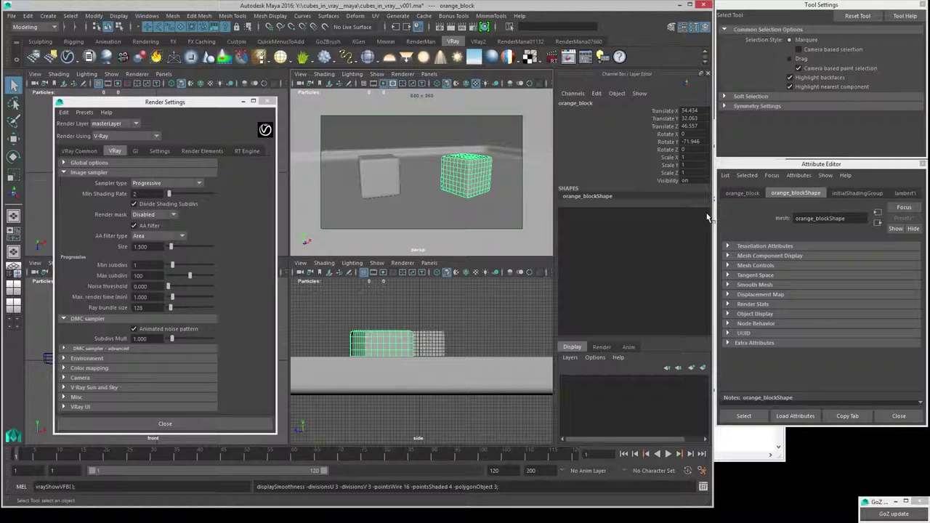
Step: Expand the orange cube's Smooth Mesh attributes and toggle Smooth Mesh Preview off and back on
click(728, 284)
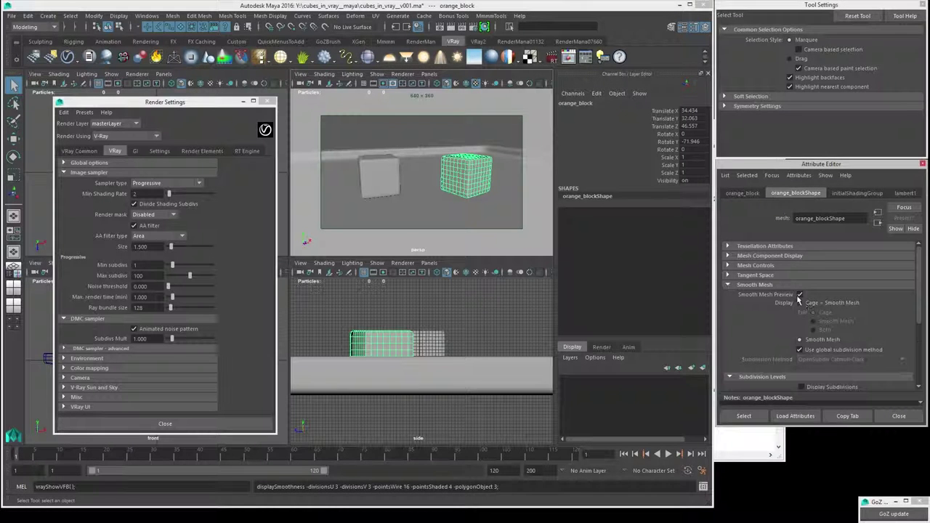
click(800, 295)
click(800, 295)
key(1)
key(3)
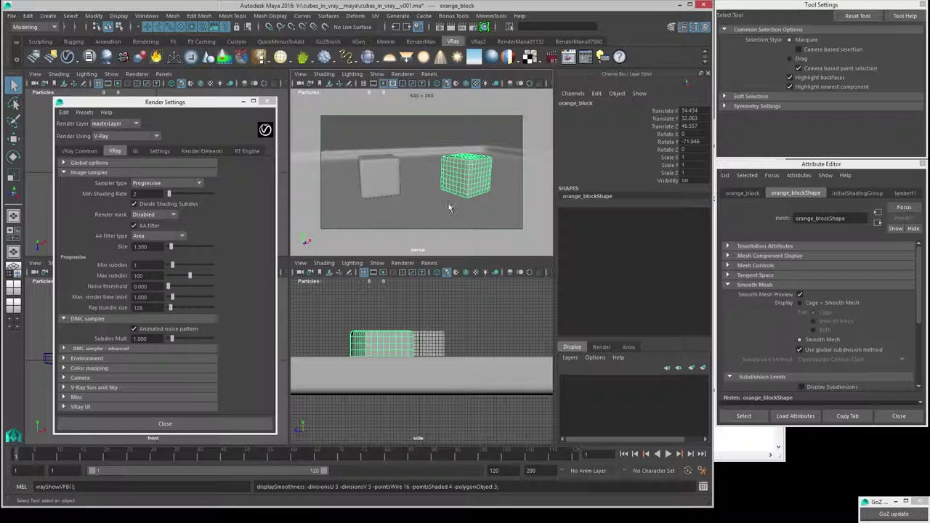
Step: Check the smooth mesh preview of both cubes in the perspective view, ending with the orange cube selected and smoothed
click(453, 177)
click(388, 178)
key(1)
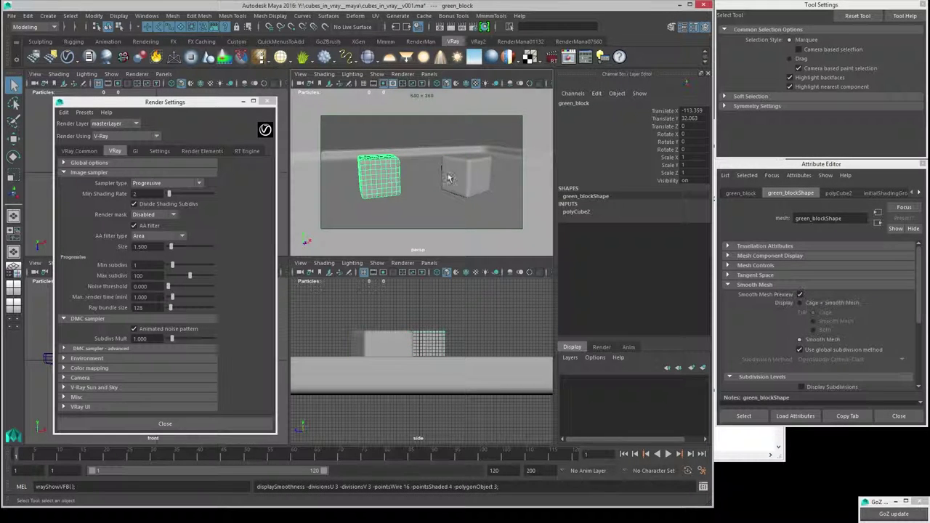
click(467, 179)
key(3)
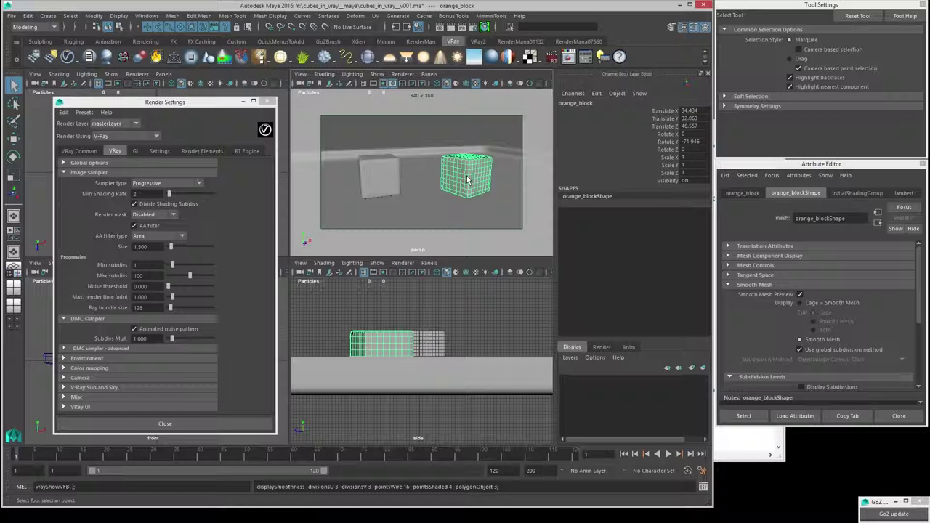
Step: Enable Render viewport subdivision in V-Ray's global options, render the perspective view and close the frame buffer
click(72, 164)
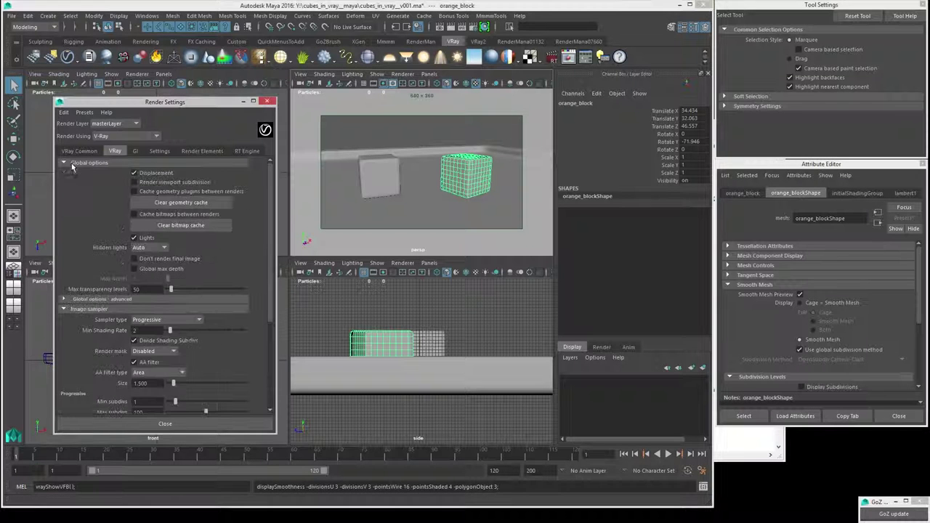
click(141, 183)
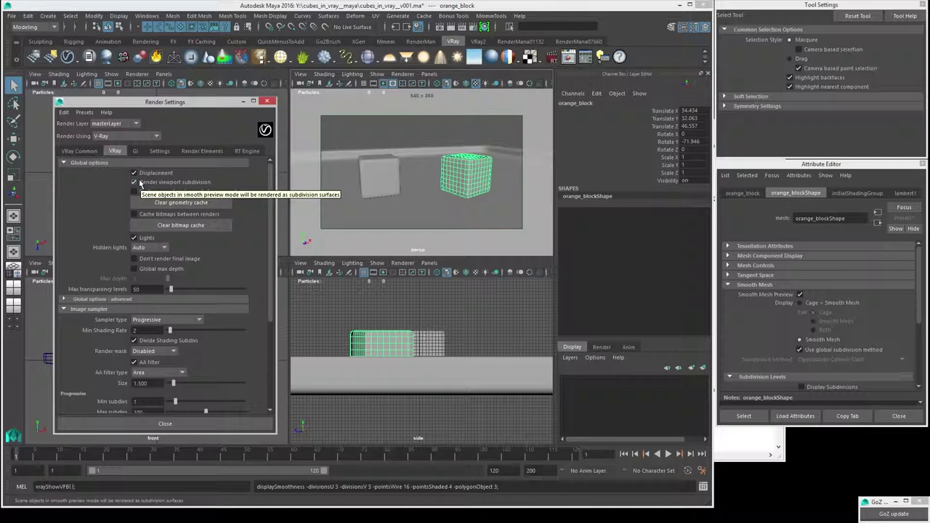
click(460, 161)
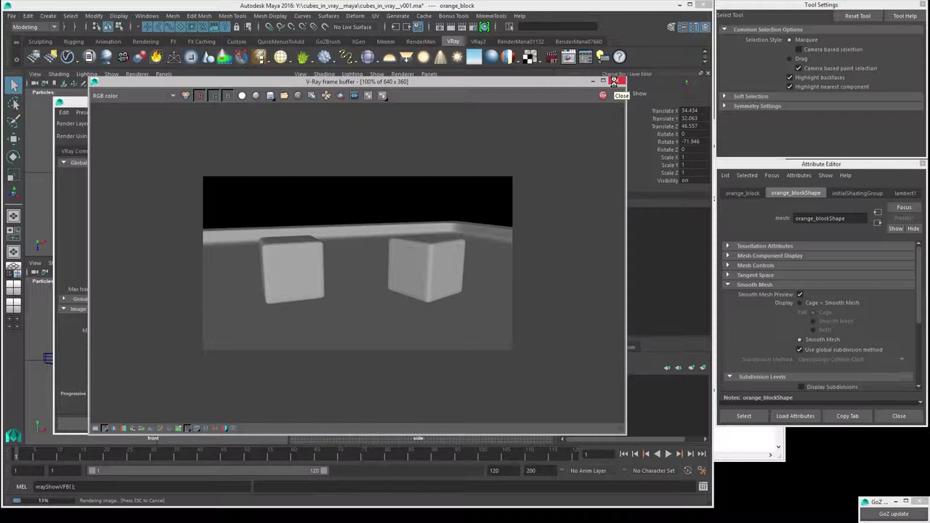
click(614, 82)
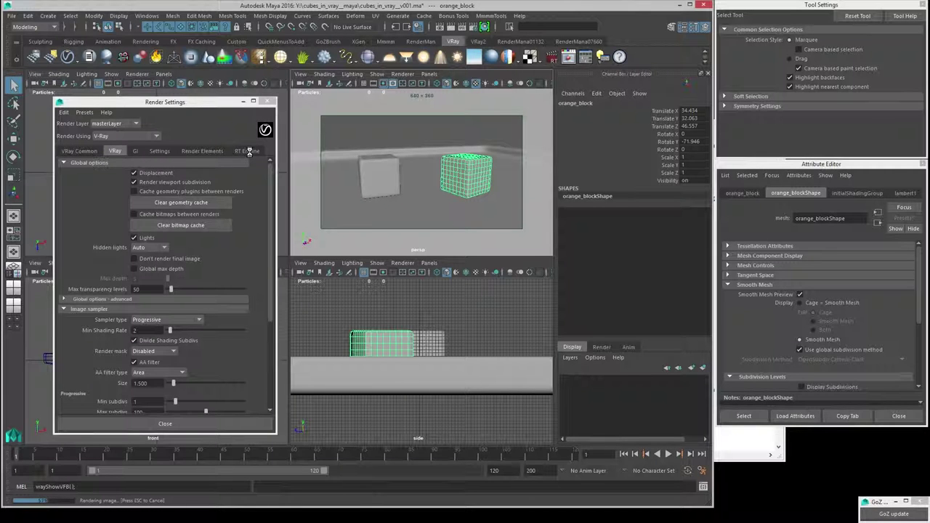
Step: Look through the V-Ray RT Engine settings and start an IPR render of the perspective view in a smaller frame buffer
click(247, 151)
scroll(145, 276, down, 1)
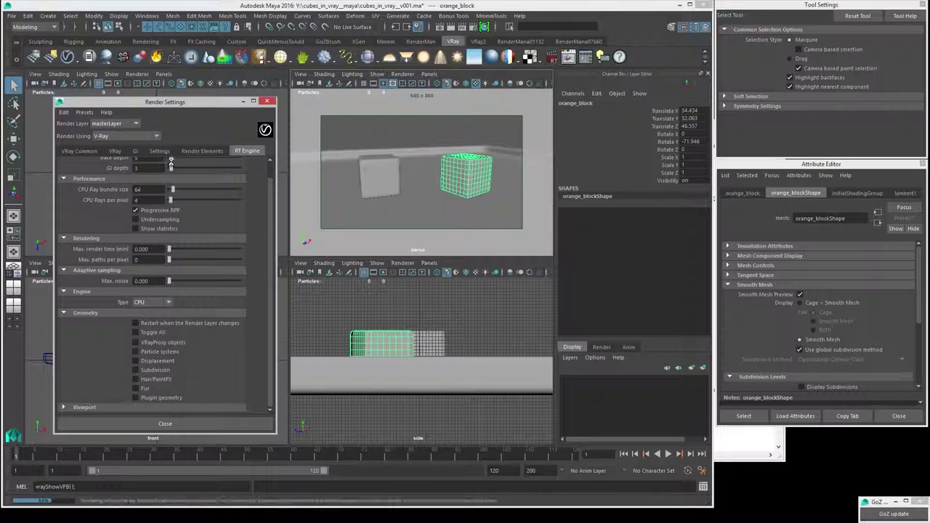
scroll(151, 218, up, 1)
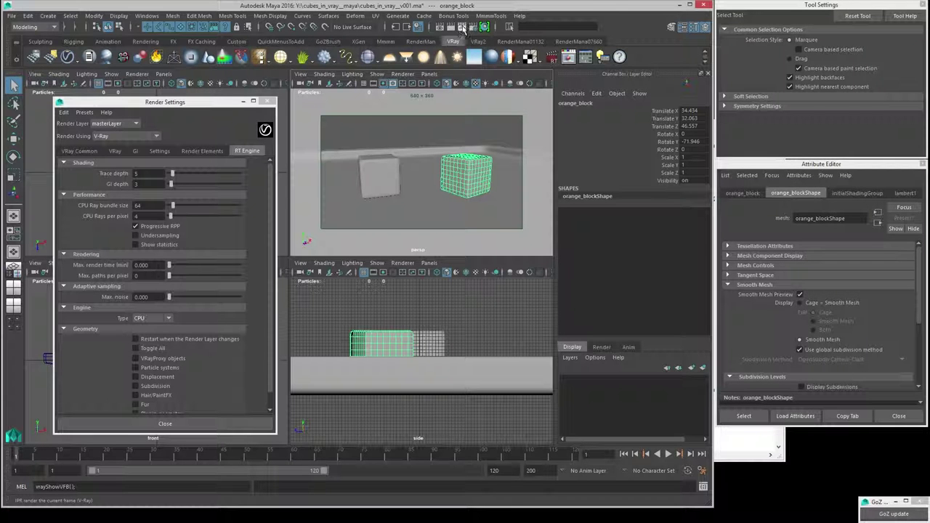
click(462, 27)
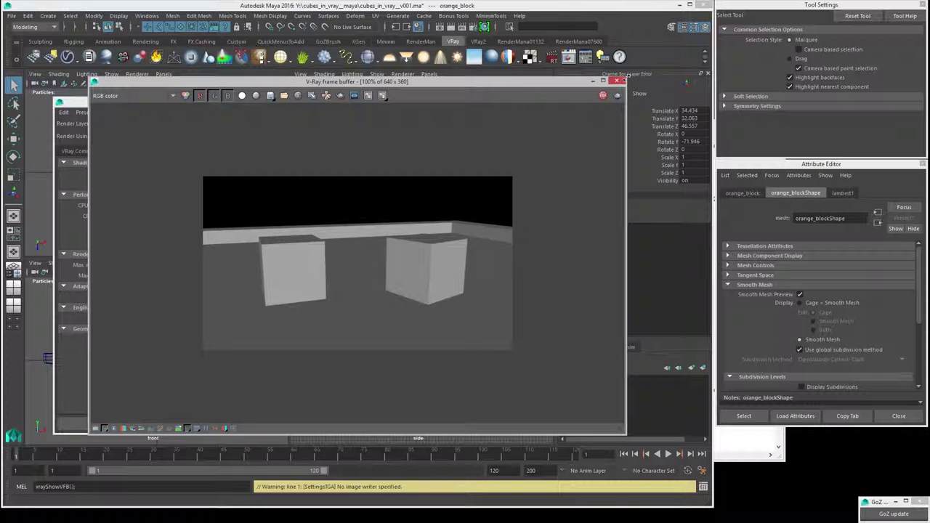
click(616, 80)
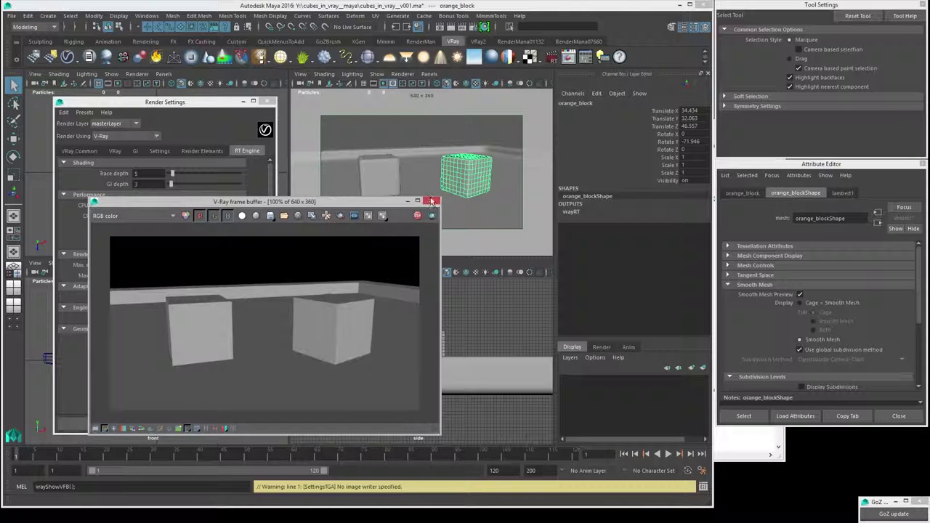
Step: Enable Subdivision in the RT Engine's Geometry options and restart the IPR render, with the frame buffer beside the render settings
drag(358, 206, 570, 174)
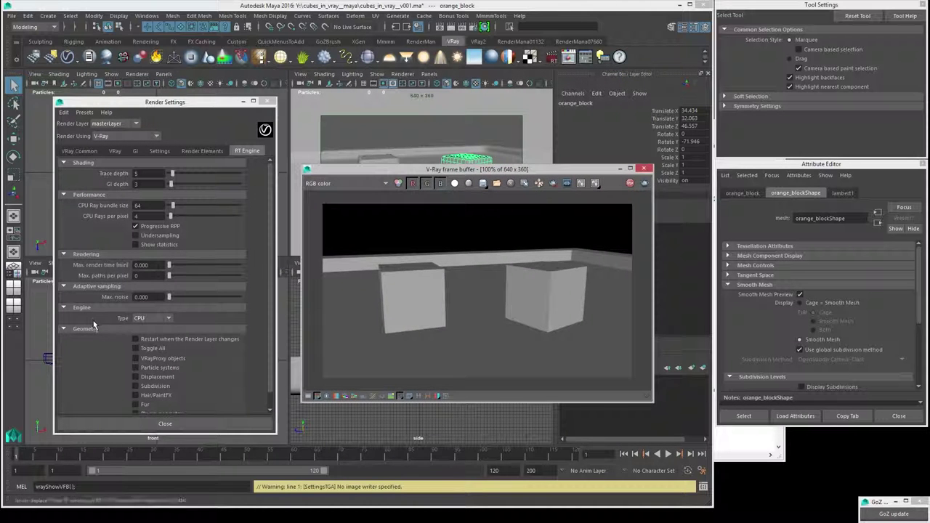
click(136, 386)
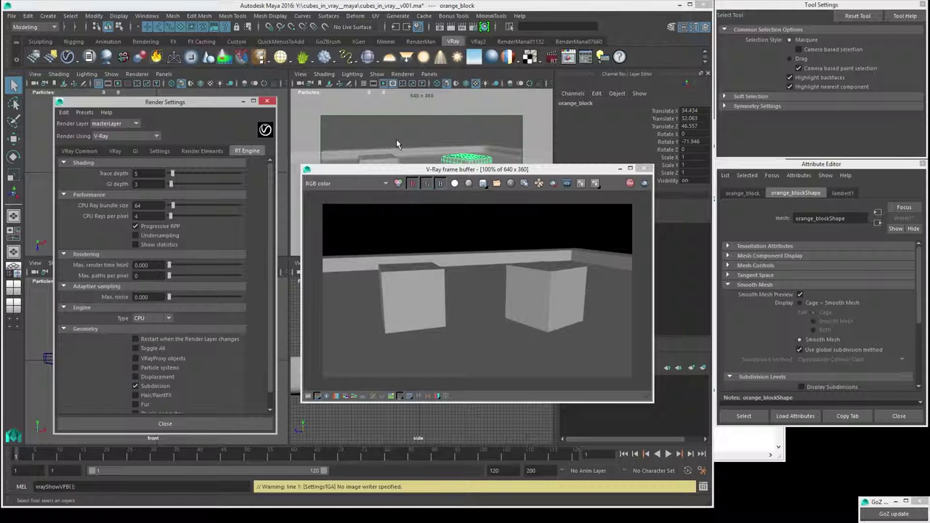
click(463, 29)
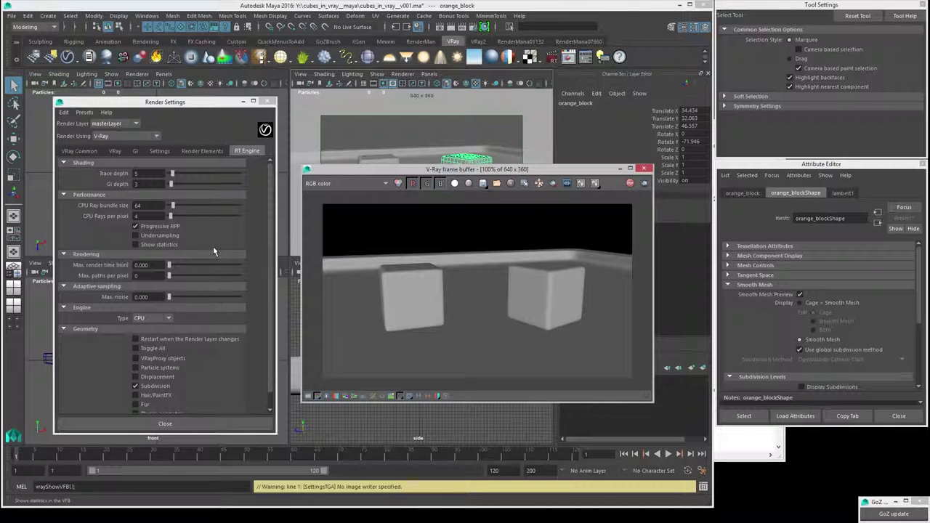
Step: Compare the Render viewport subdivision option in V-Ray's global options with the RT Engine's Subdivision option
click(115, 151)
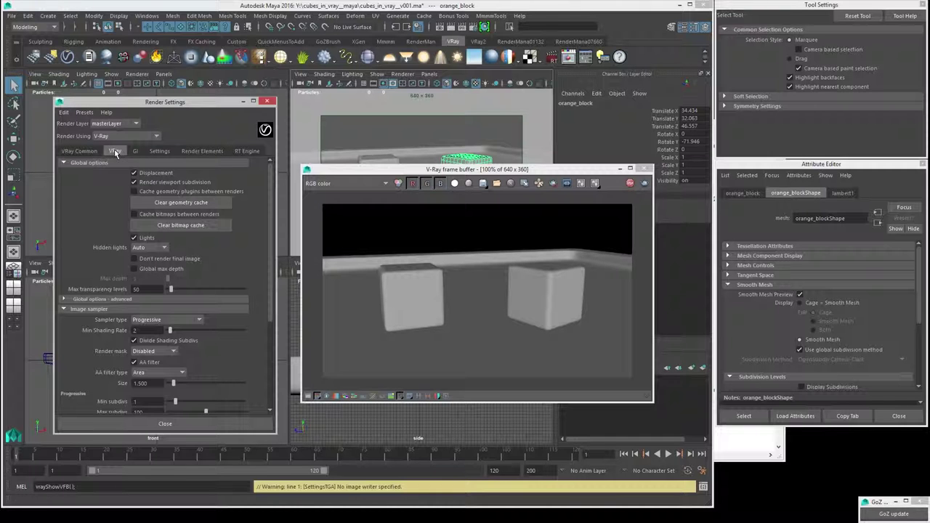
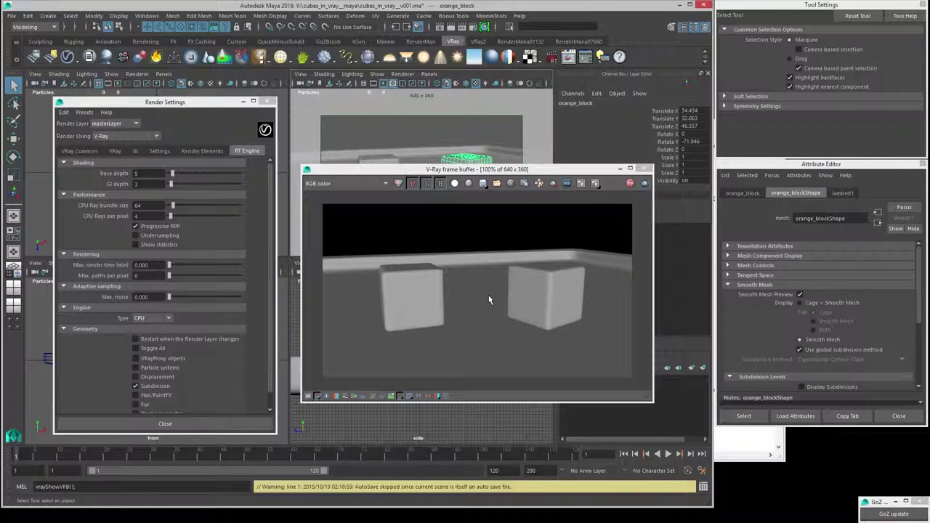
click(115, 151)
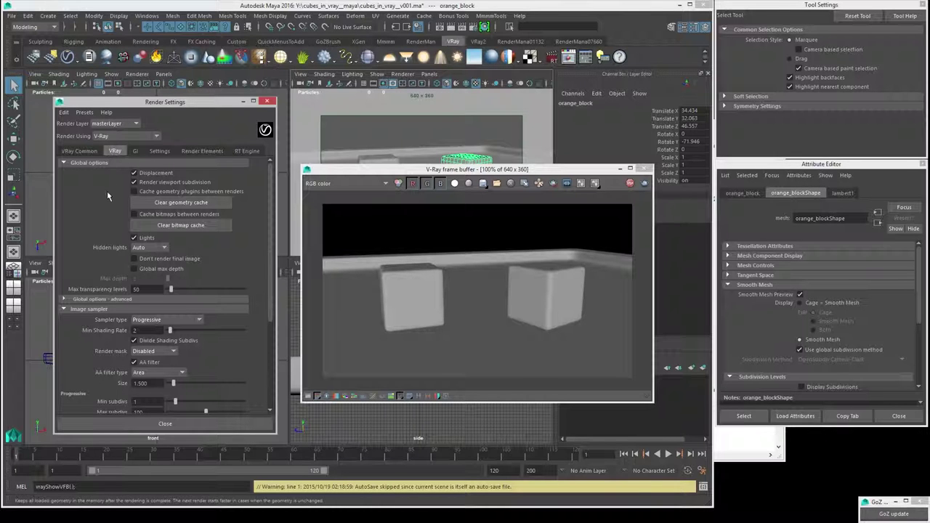
click(250, 156)
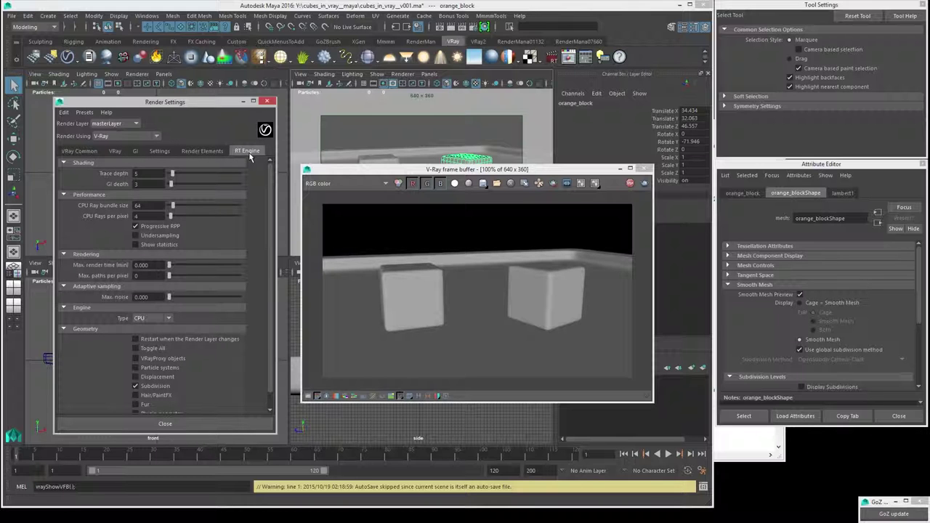
click(117, 153)
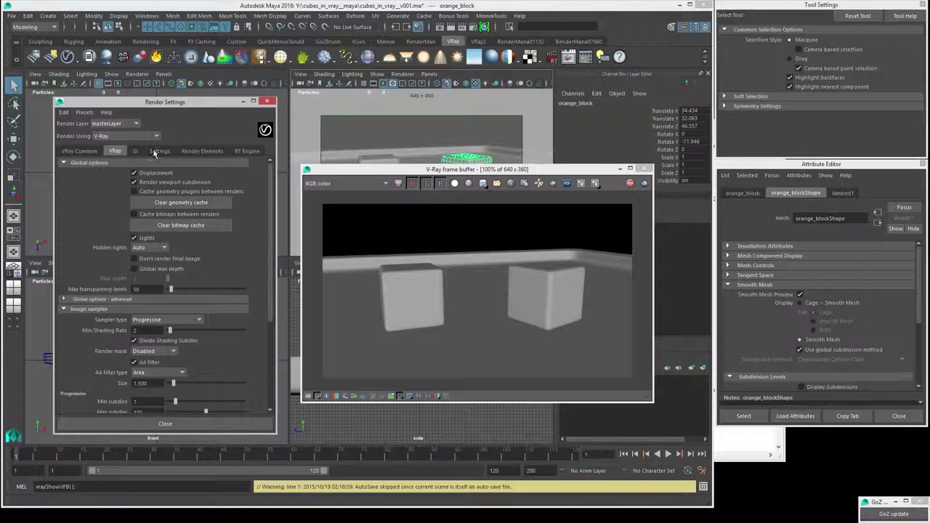
click(256, 154)
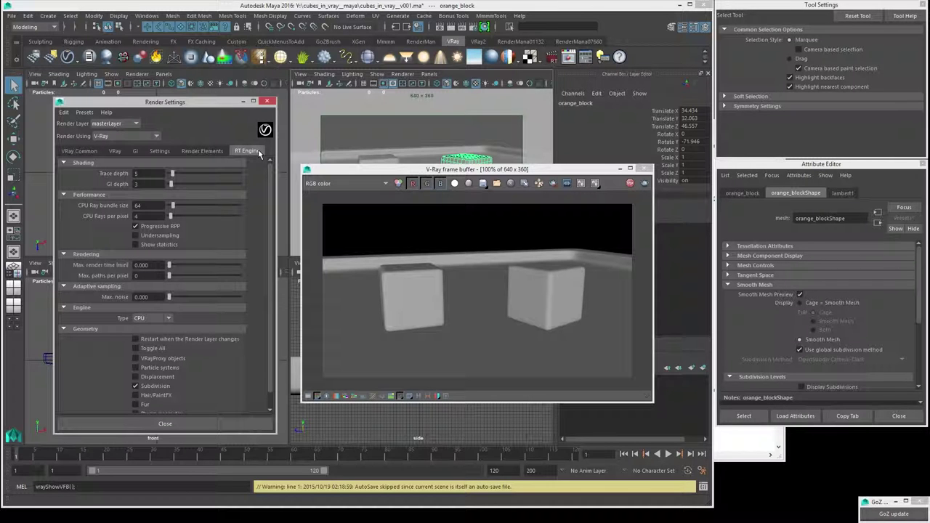
click(114, 154)
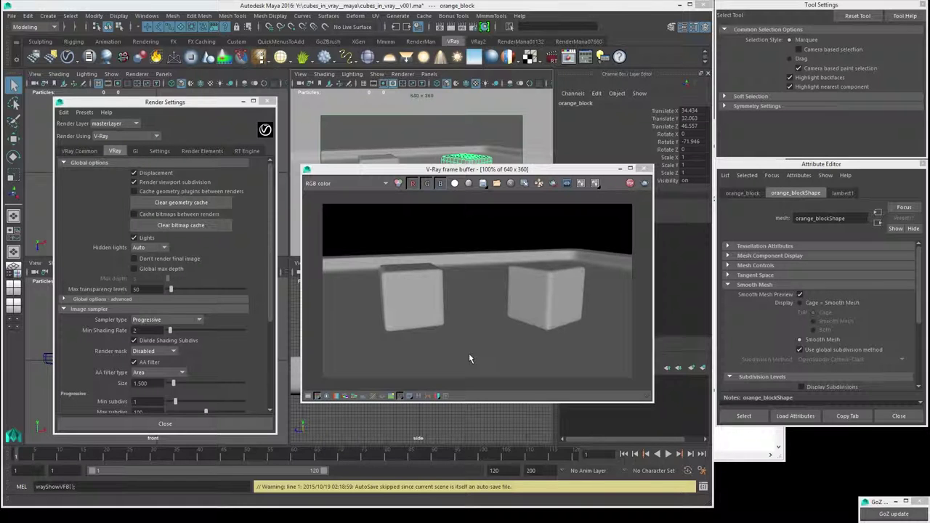
Step: Move the frame buffer clear of the perspective view and create a new camera from that view
drag(422, 172, 428, 283)
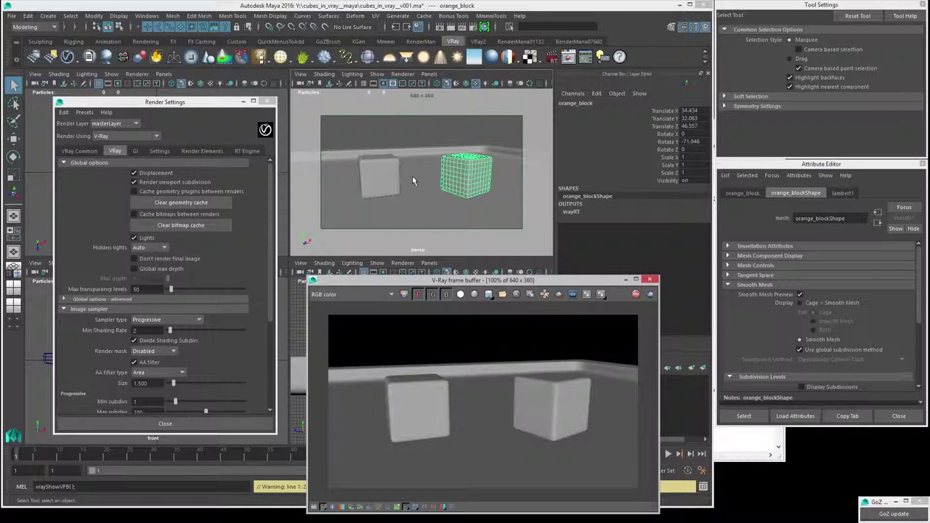
click(300, 75)
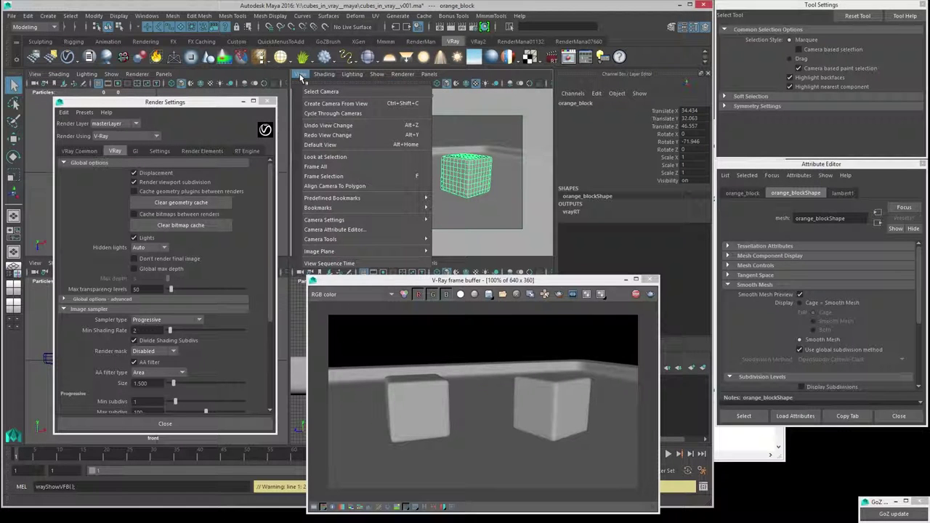
click(321, 105)
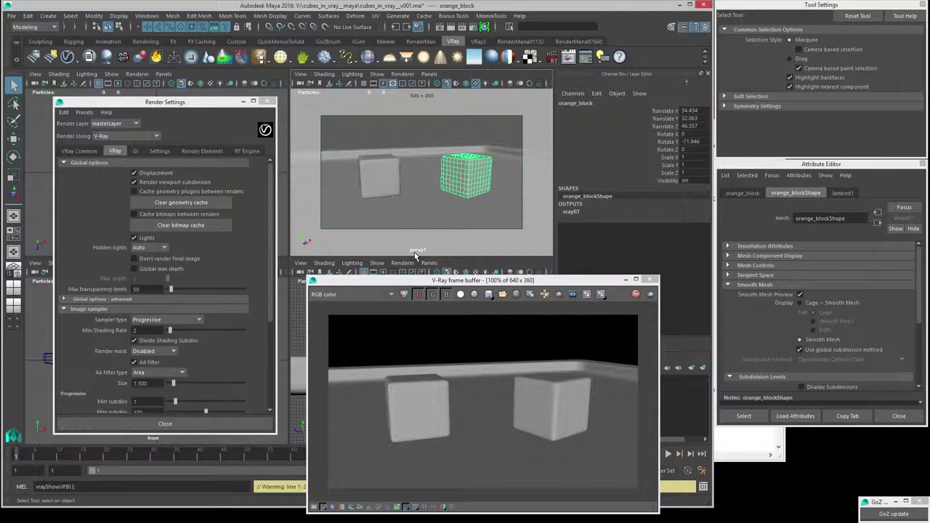
Step: Select the new camera and rename it cam
click(300, 75)
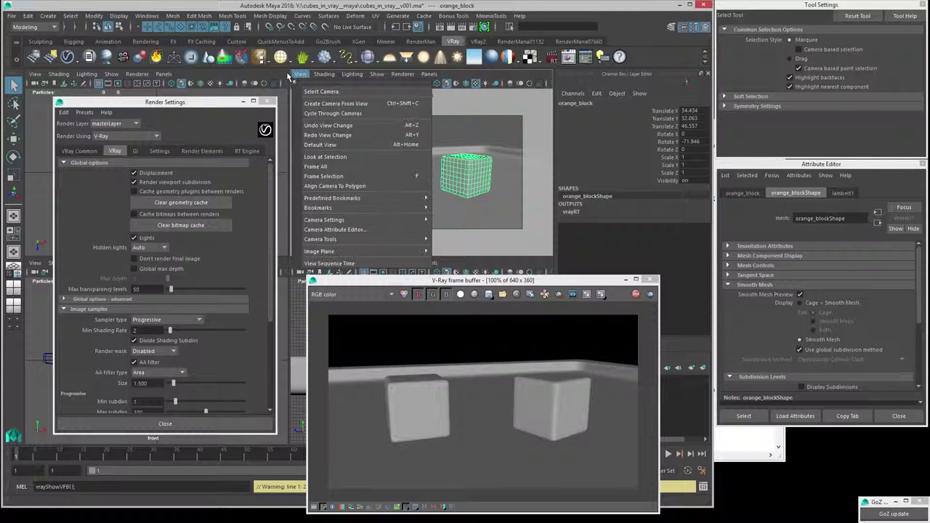
click(314, 93)
click(568, 102)
text(cam)
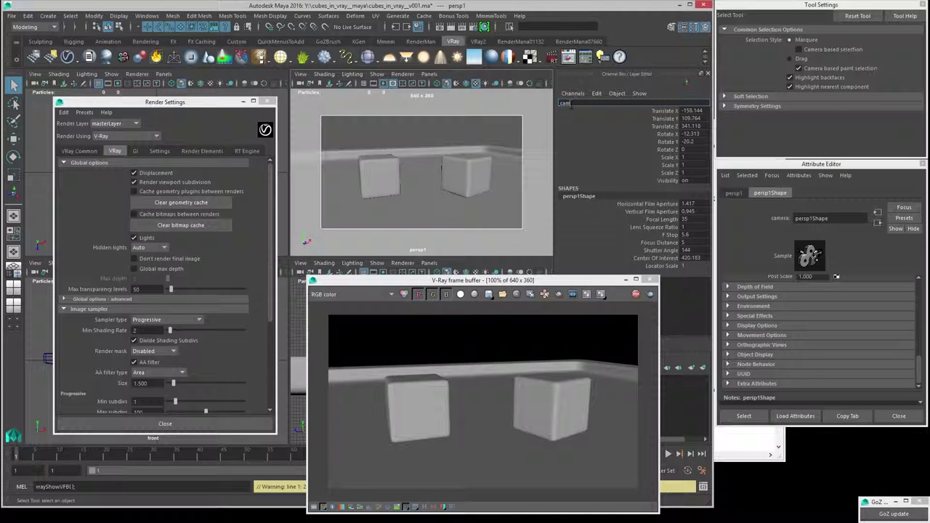
key(Return)
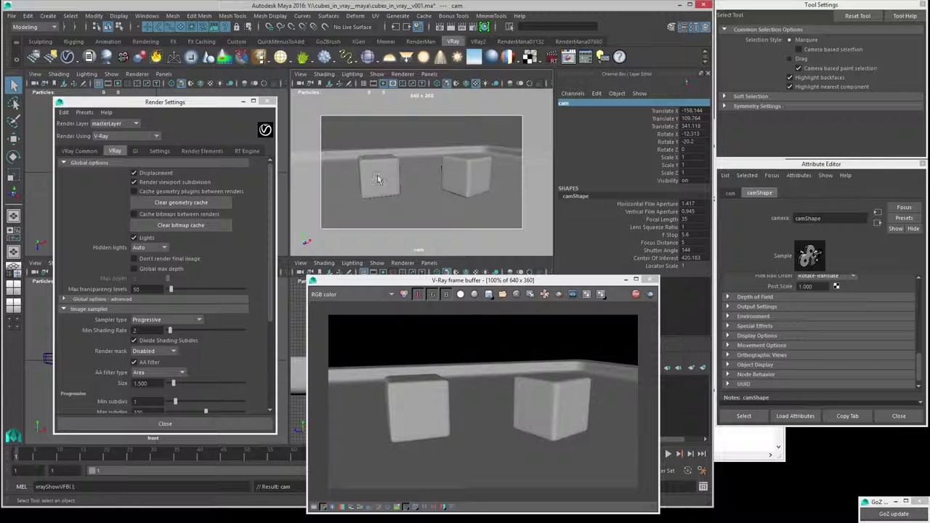
Step: Reframe the cam view slightly so it looks at both cubes from a little higher
alt+middle_drag(417, 175, 416, 174)
alt+drag(416, 174, 415, 167)
alt+middle_drag(415, 166, 416, 168)
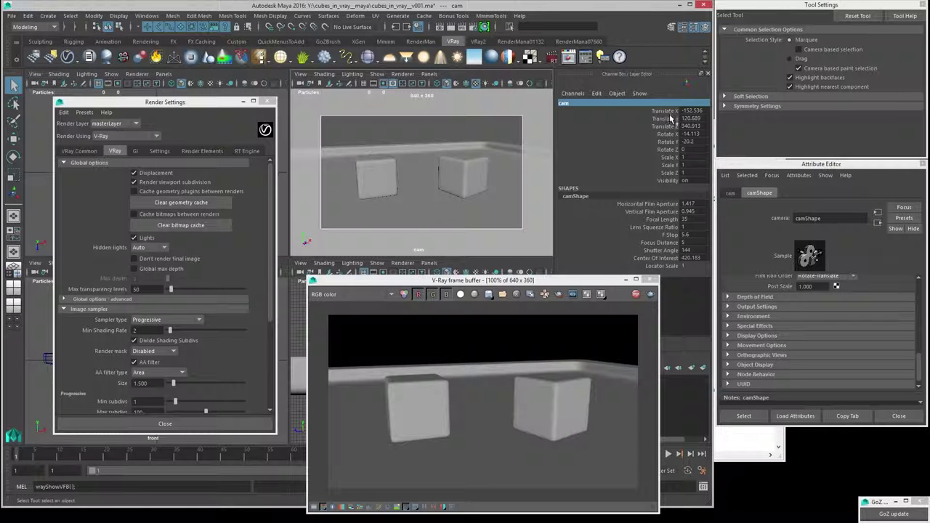
Step: Key and lock all Translate, Rotate and Scale channels of cam
drag(673, 113, 672, 176)
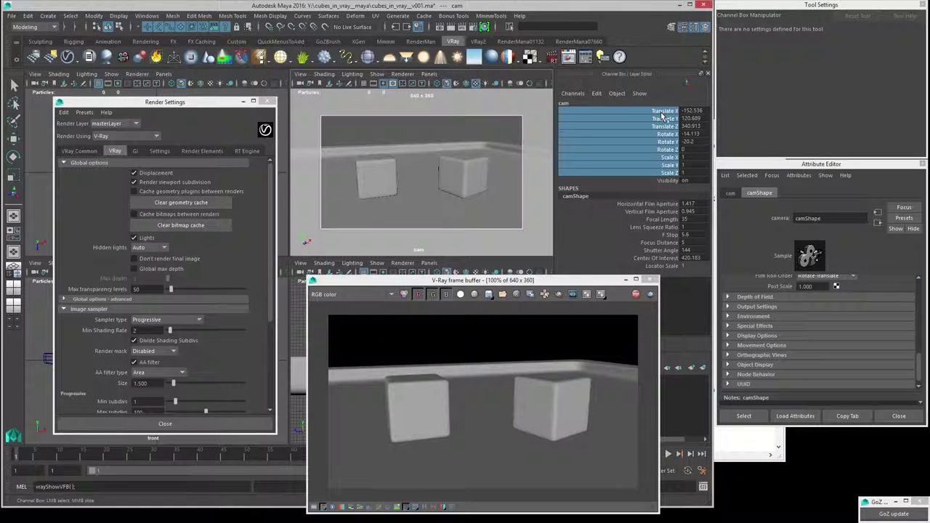
right_click(661, 116)
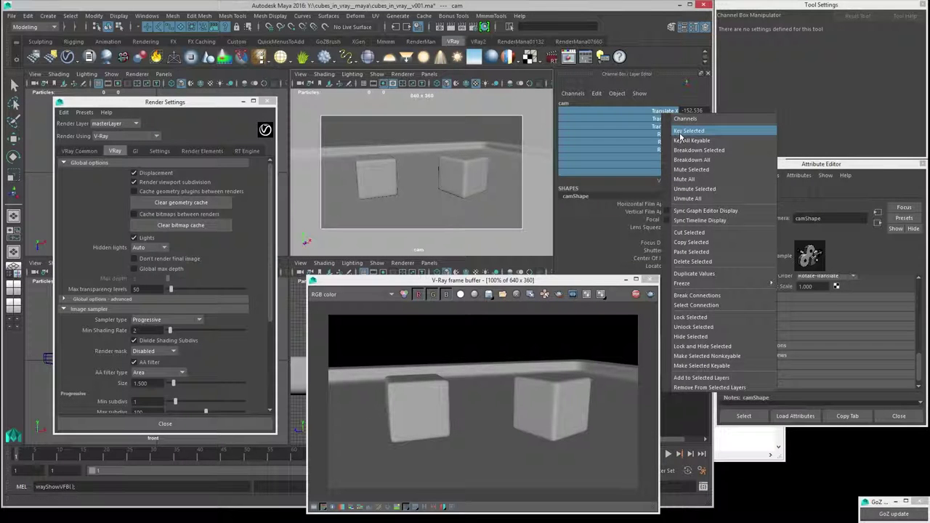
click(681, 131)
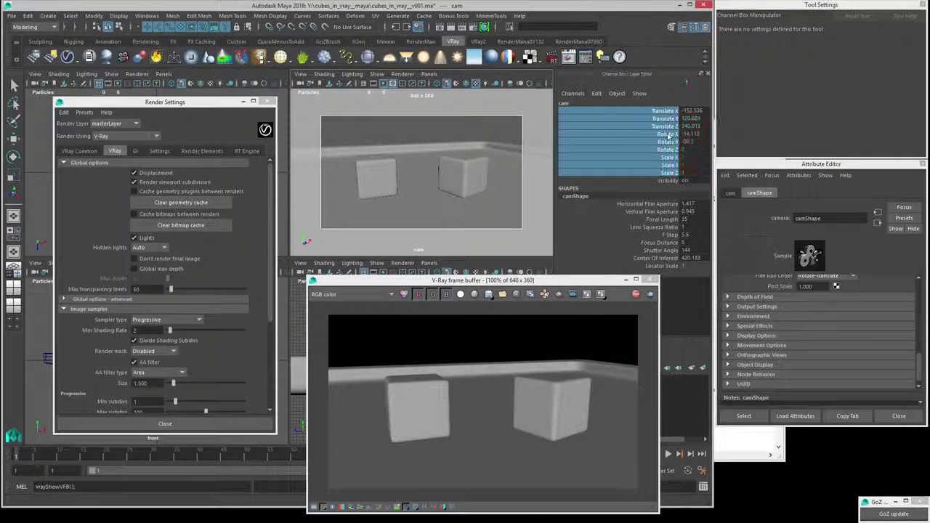
right_click(662, 116)
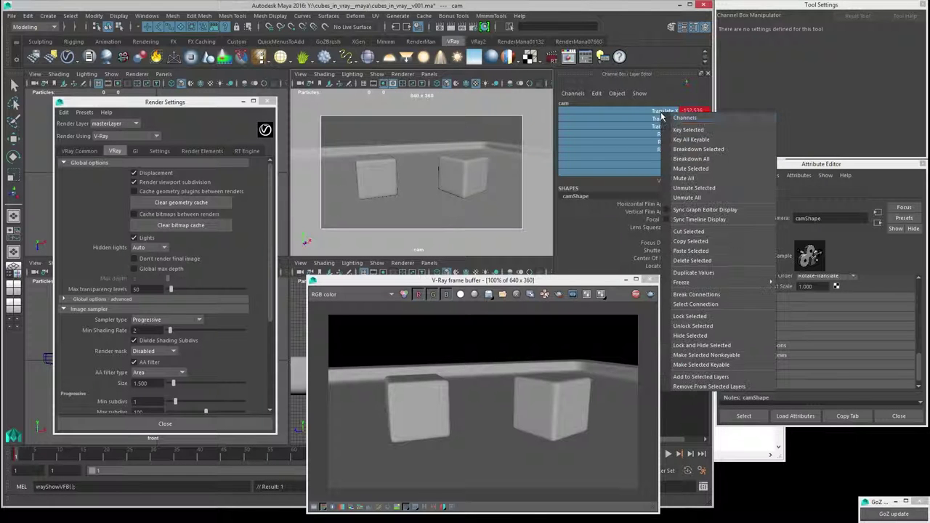
click(691, 317)
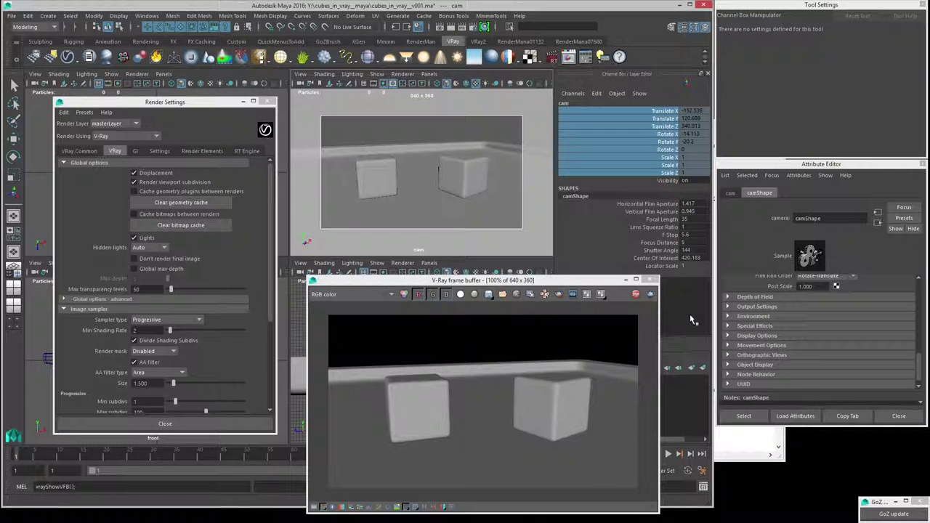
Step: Key and lock cam's Focal Length, and clear the selection in the camera view
click(661, 219)
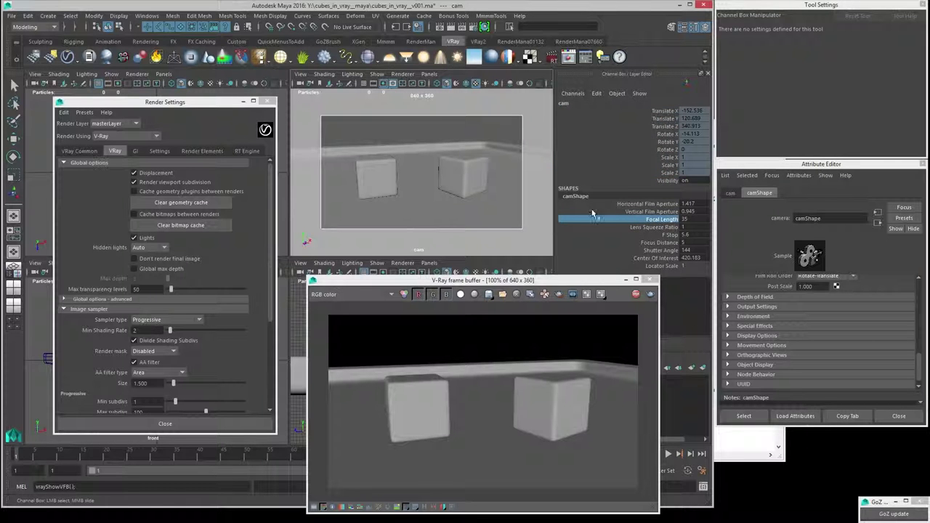
right_click(666, 223)
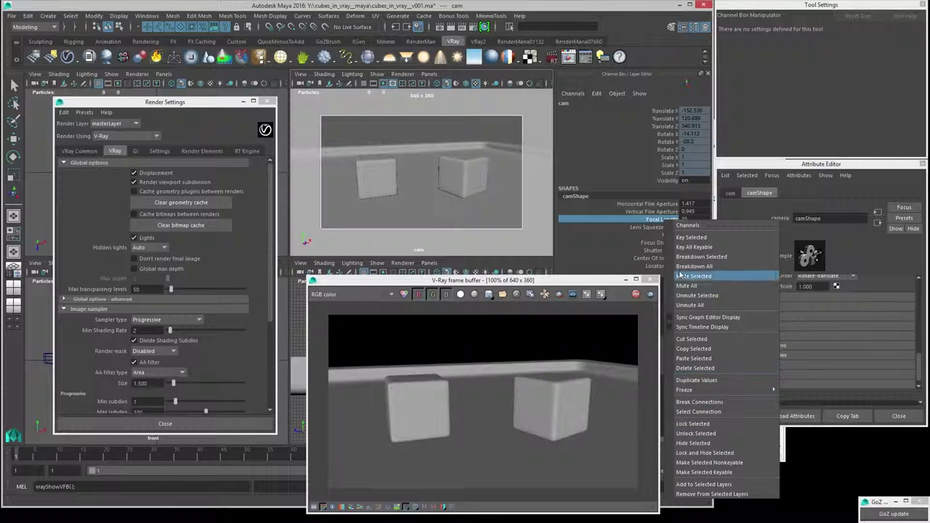
click(683, 237)
right_click(658, 220)
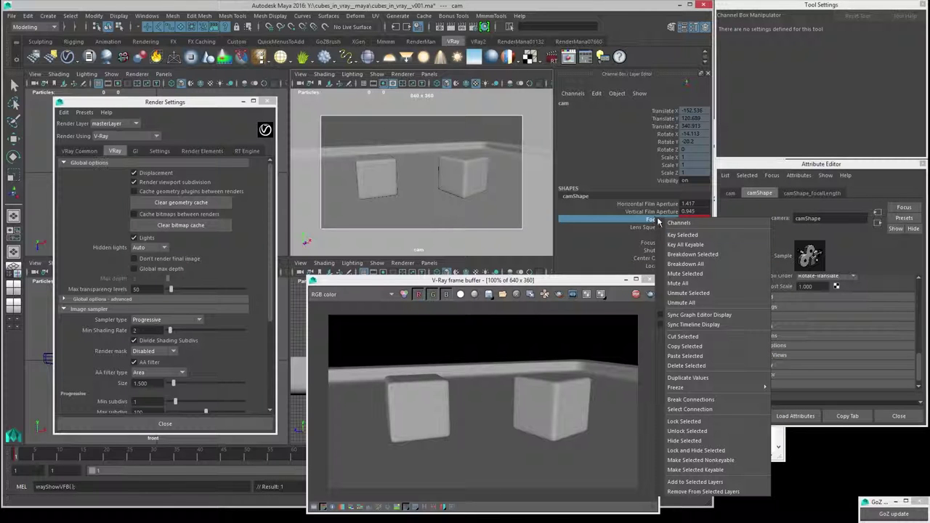
click(681, 425)
click(396, 166)
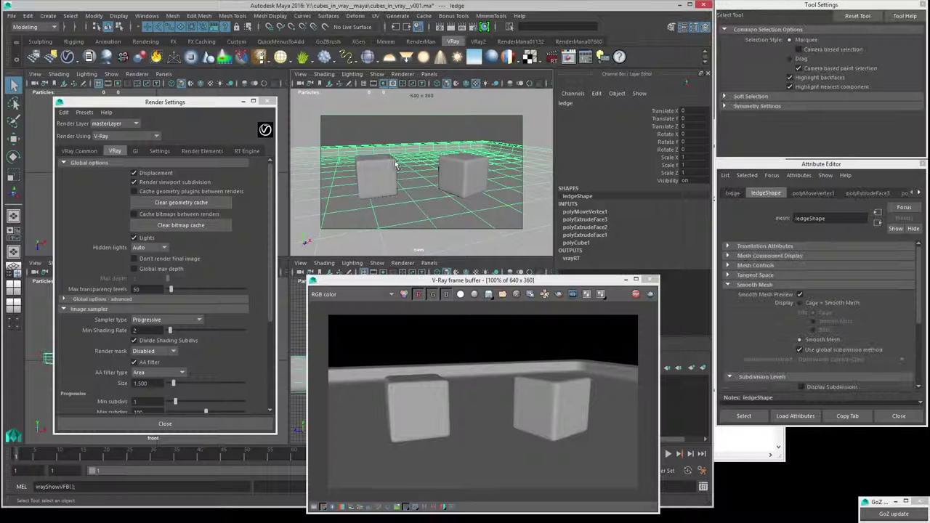
click(428, 130)
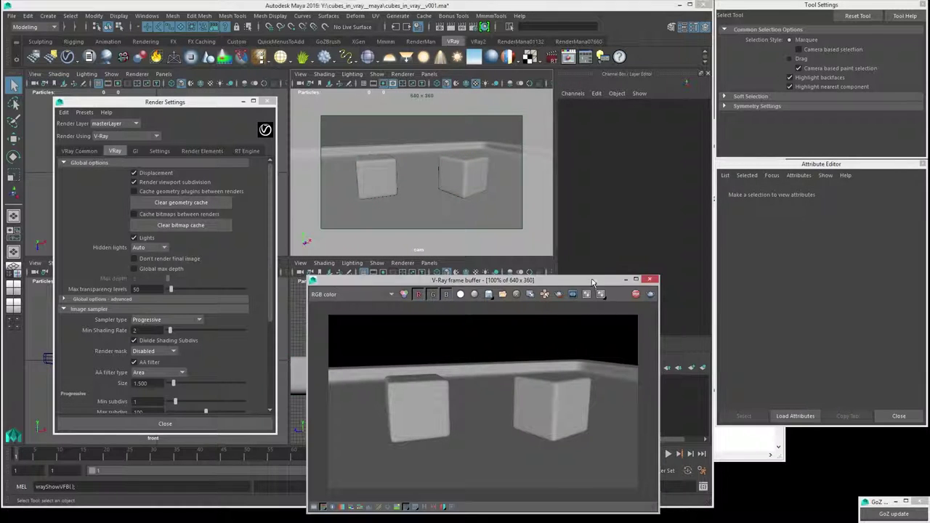
Step: Close the frame buffer and replace the side view with the persp camera, orbited around the cubes and with its grid hidden
drag(592, 281, 592, 211)
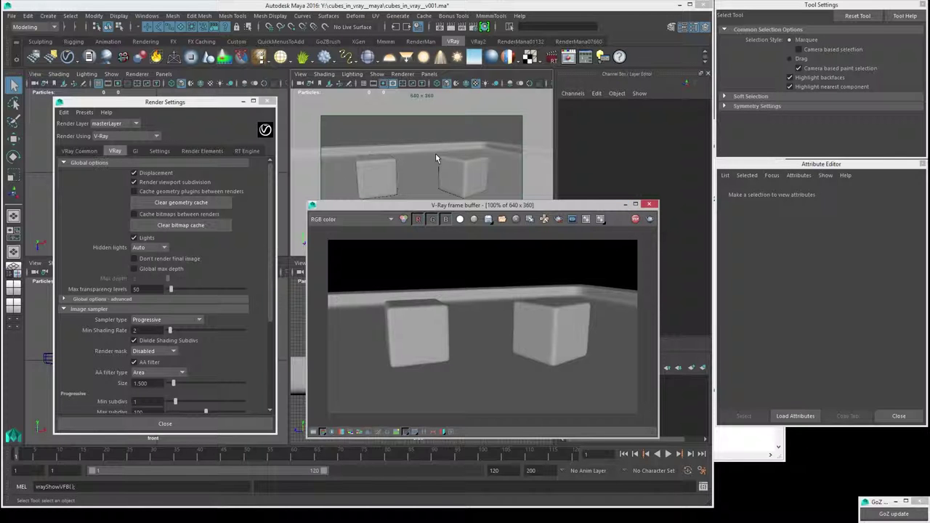
click(650, 205)
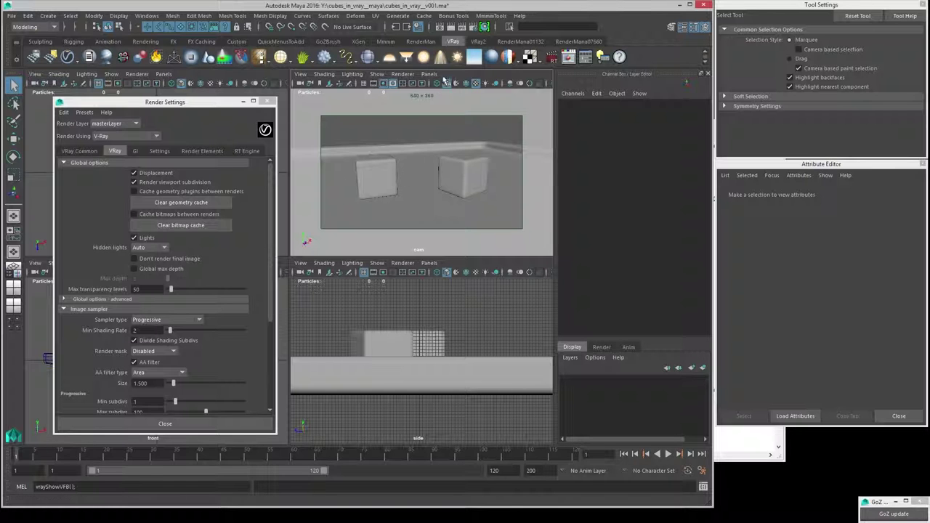
click(429, 262)
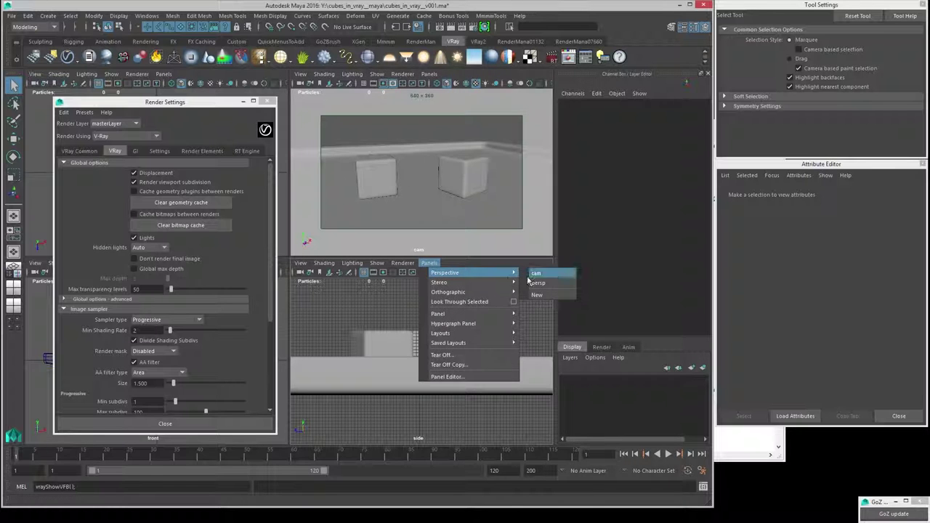
click(534, 285)
alt+drag(372, 347, 444, 356)
click(364, 272)
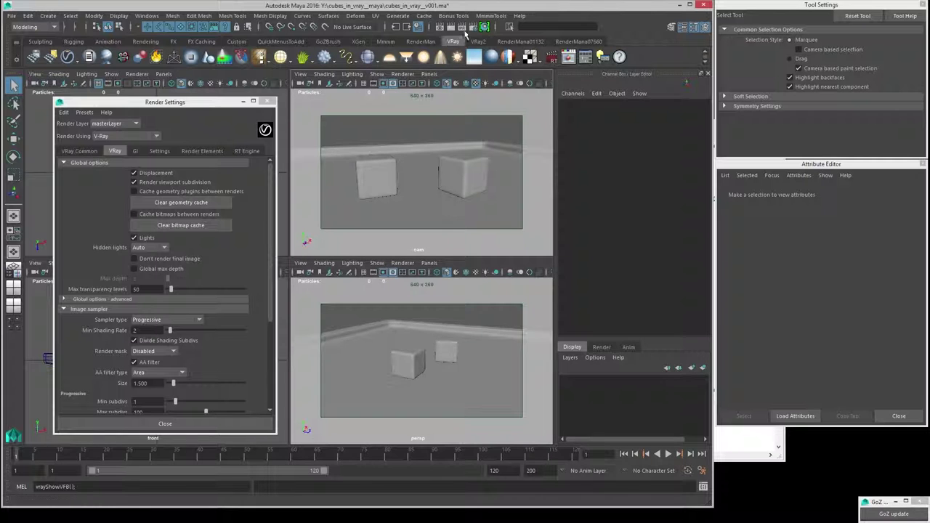
Step: Run an IPR render of the unlit cubes scene to check the cam view, and close the frame buffer
click(462, 28)
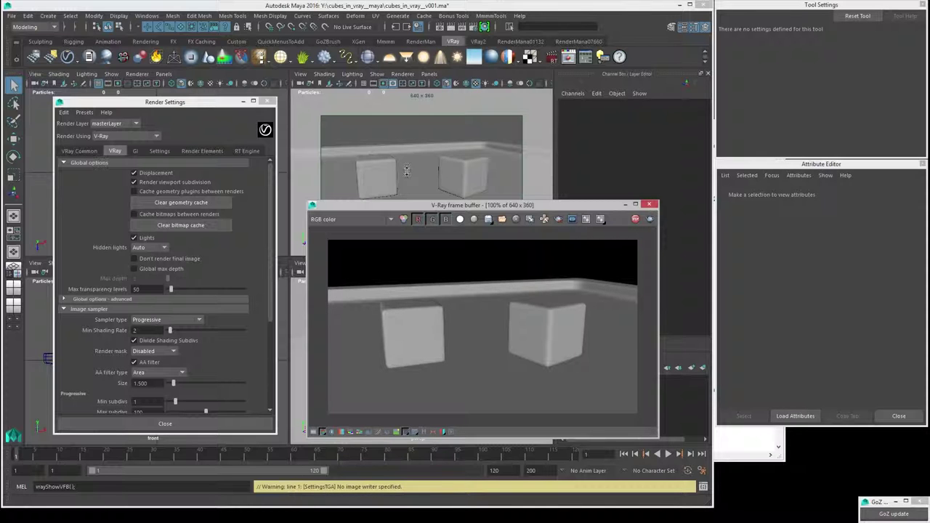
drag(568, 206, 592, 123)
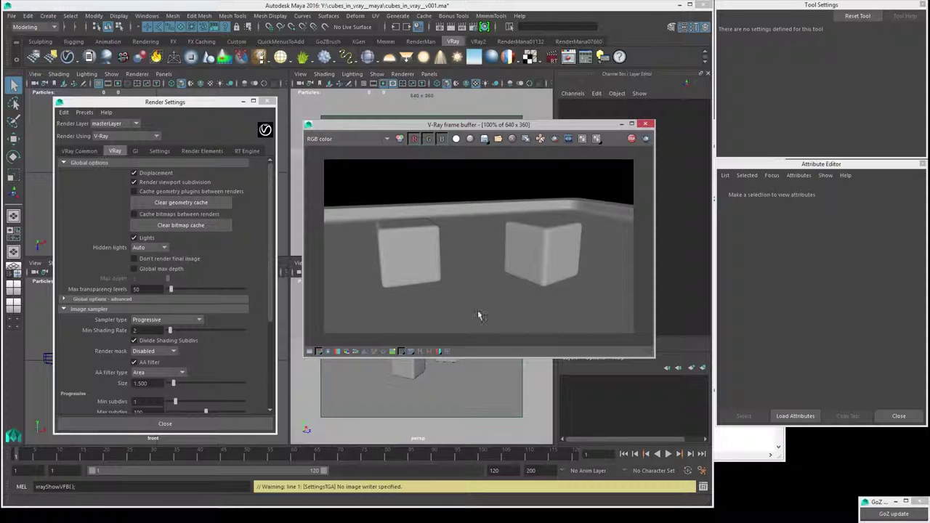
click(645, 125)
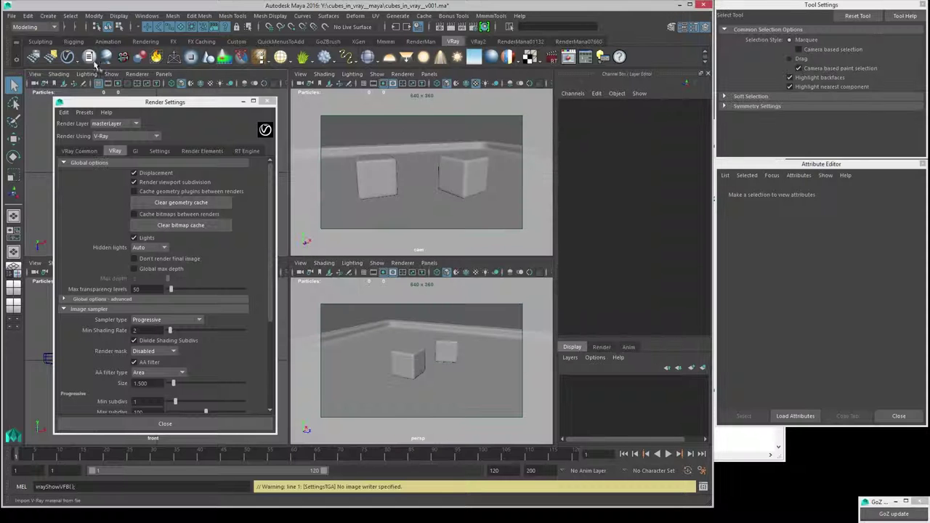
Step: Create a V-Ray Sphere Light and move it above and between the cubes, to about X -21.7, Y 104.9, Z -36.1
click(50, 16)
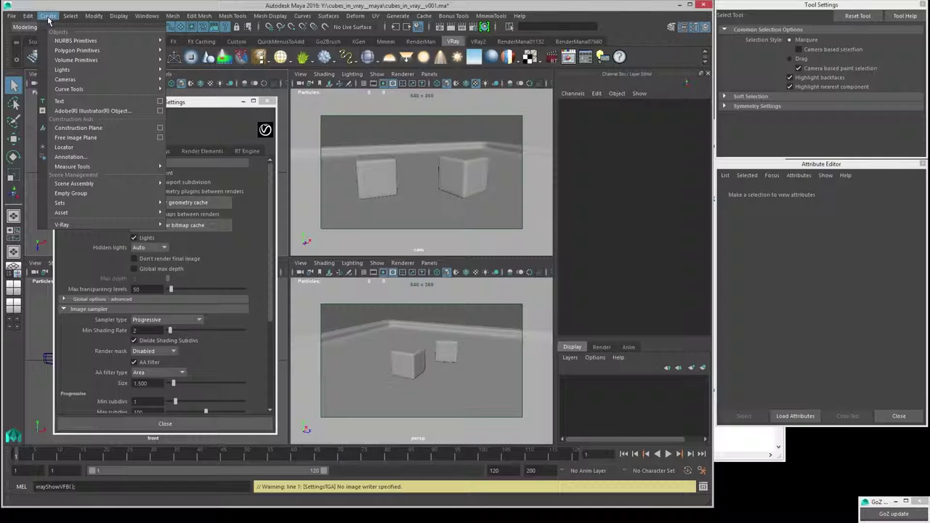
mouse_move(62, 69)
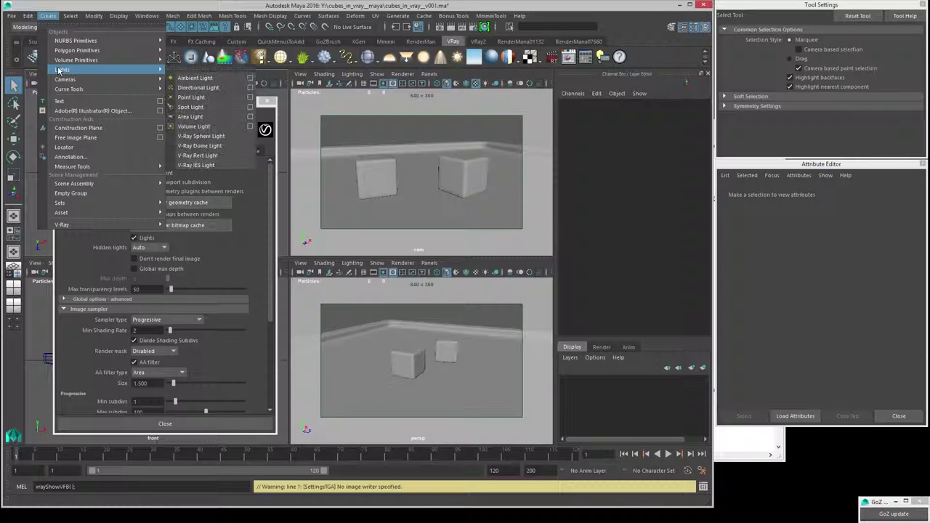
click(190, 138)
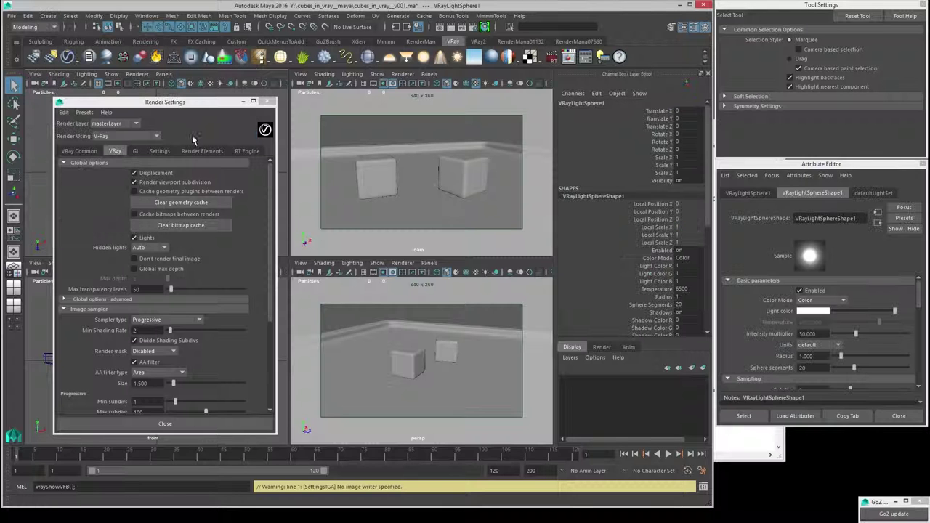
key(w)
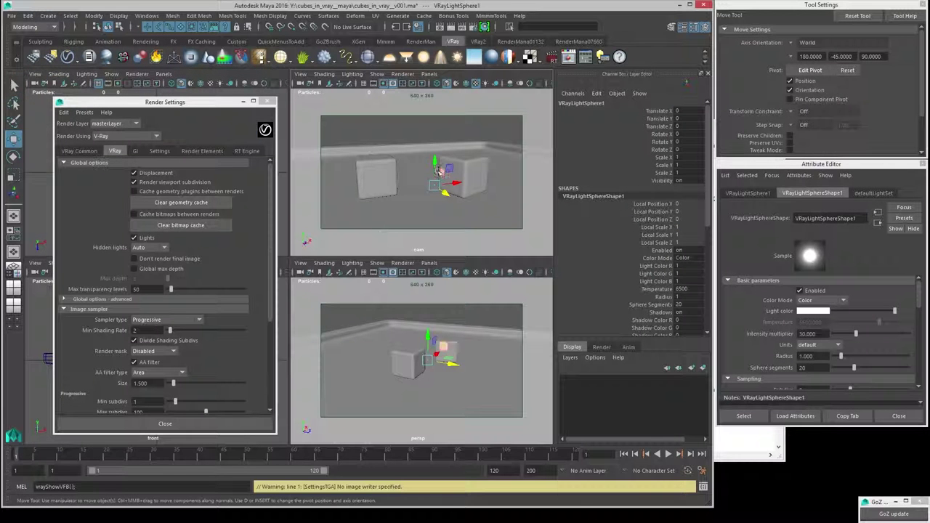
drag(435, 184, 419, 131)
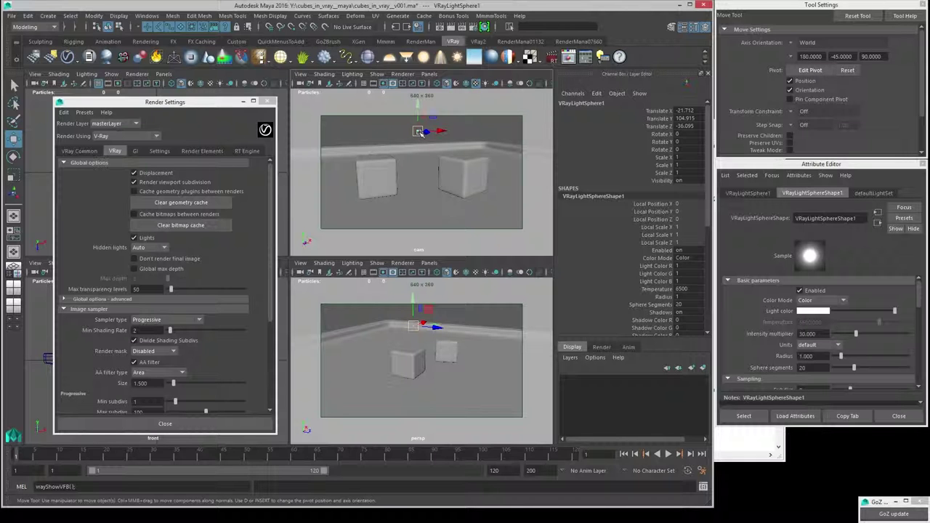
click(418, 131)
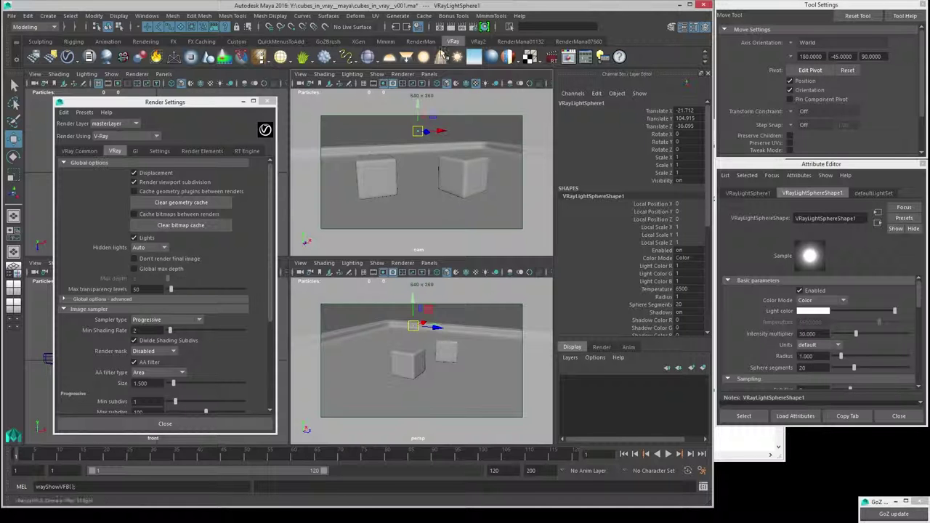
Step: Test the new sphere light with an IPR render of the cam view, and close the frame buffer
click(450, 28)
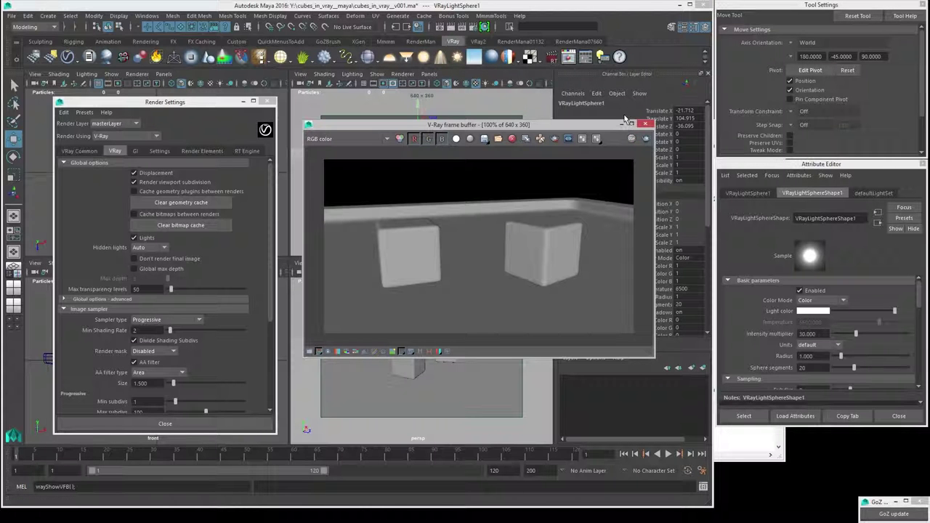
click(645, 124)
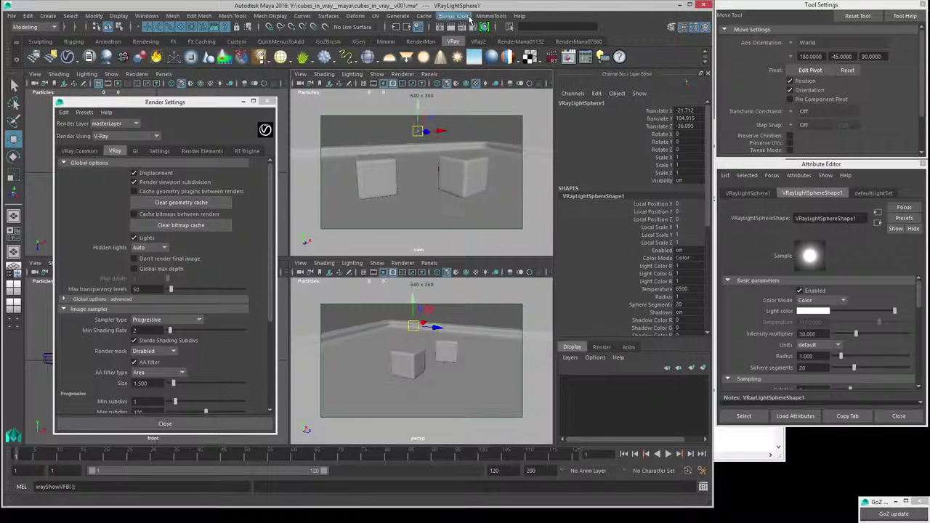
click(462, 28)
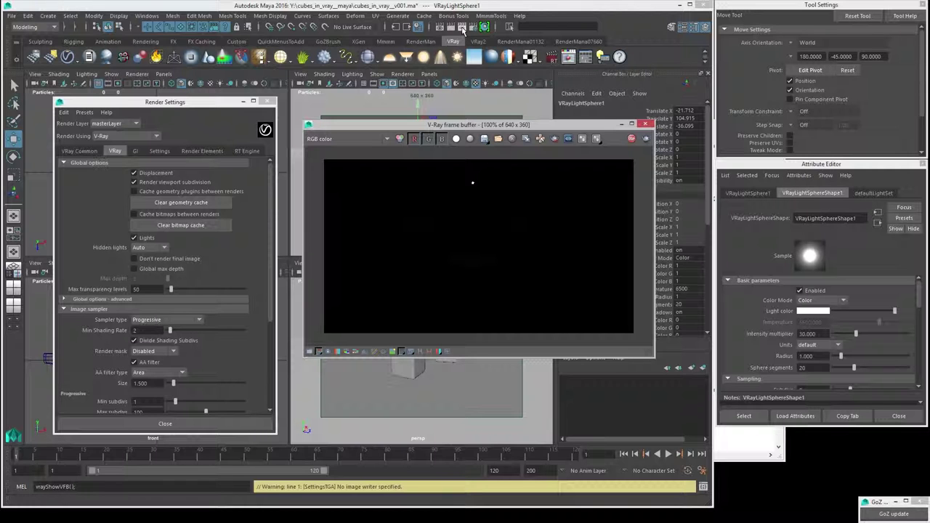
click(644, 125)
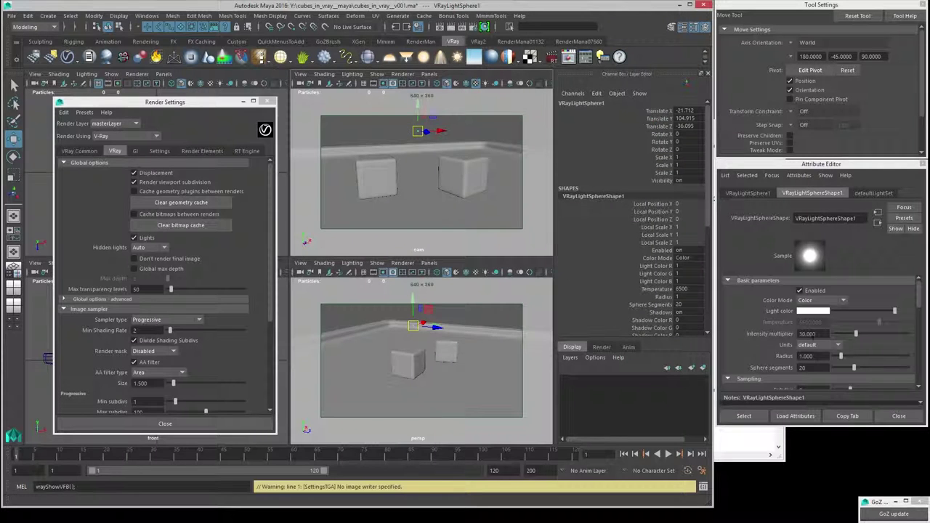
Step: Set the sphere light's radius to 16 and start an IPR render, with the frame buffer placed below the cam view
double_click(808, 356)
text(10)
key(Return)
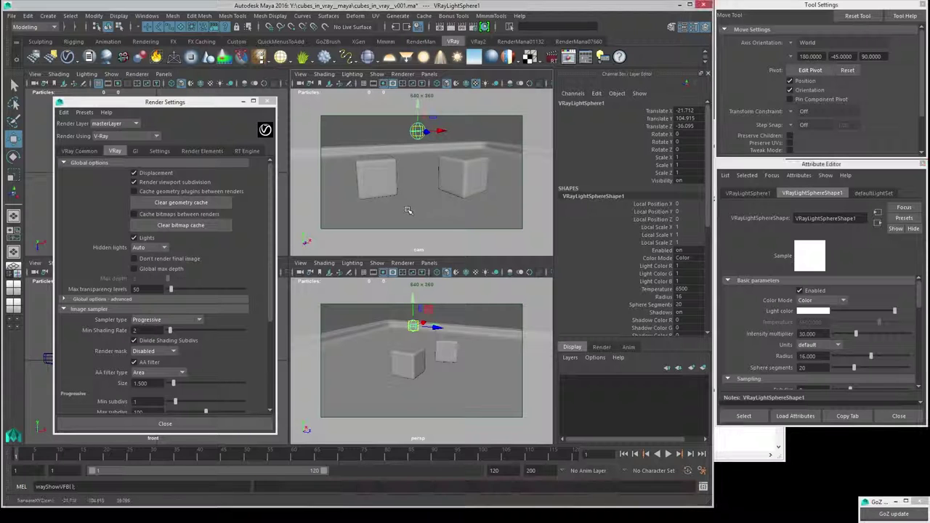
click(463, 28)
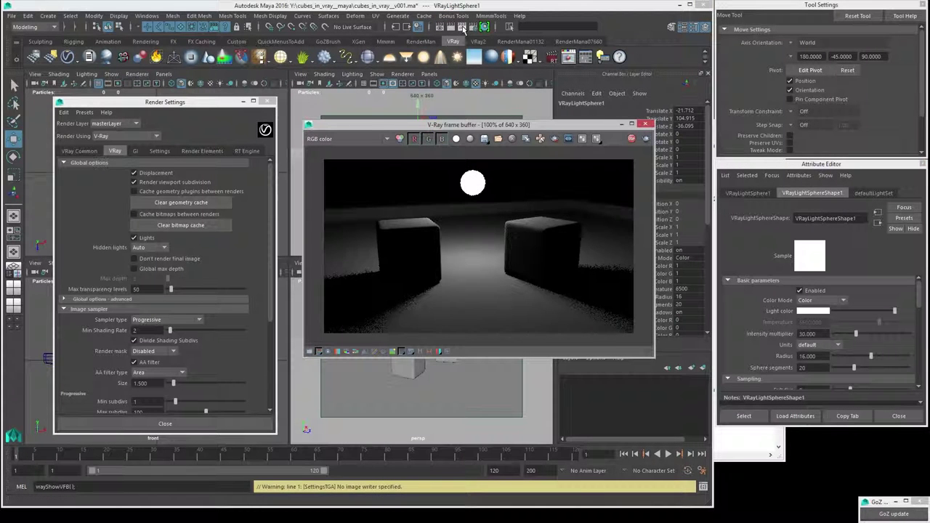
drag(504, 129, 490, 274)
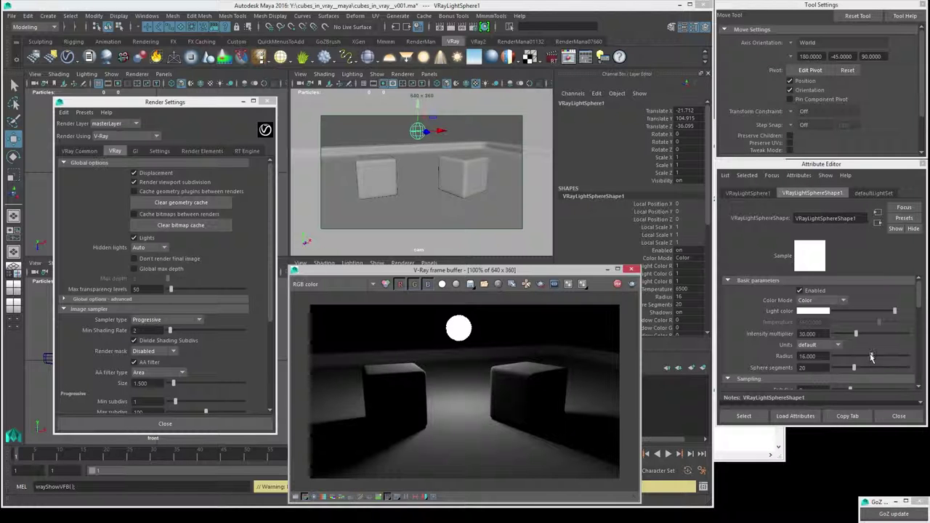
Step: Compare sphere light radii of 1 and about 10.3 in the live render, and return the radius to 16
double_click(801, 356)
text(1)
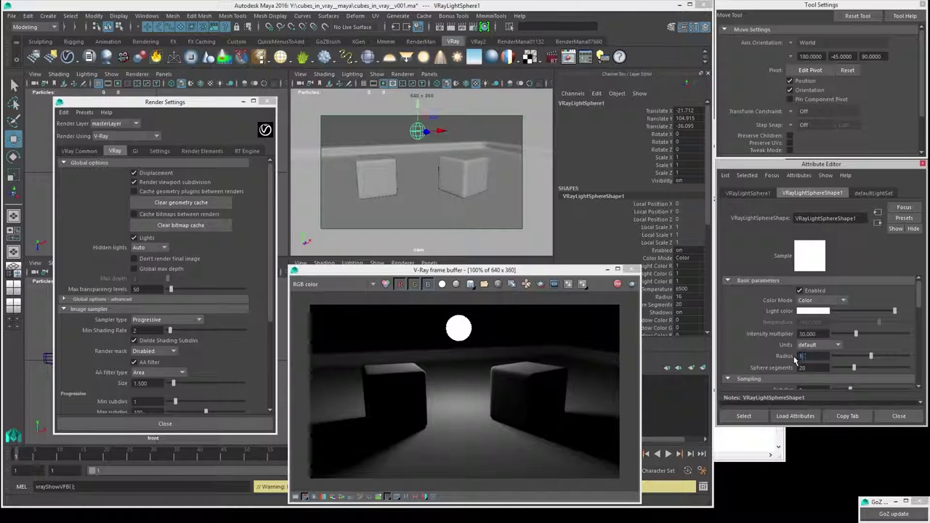
key(Return)
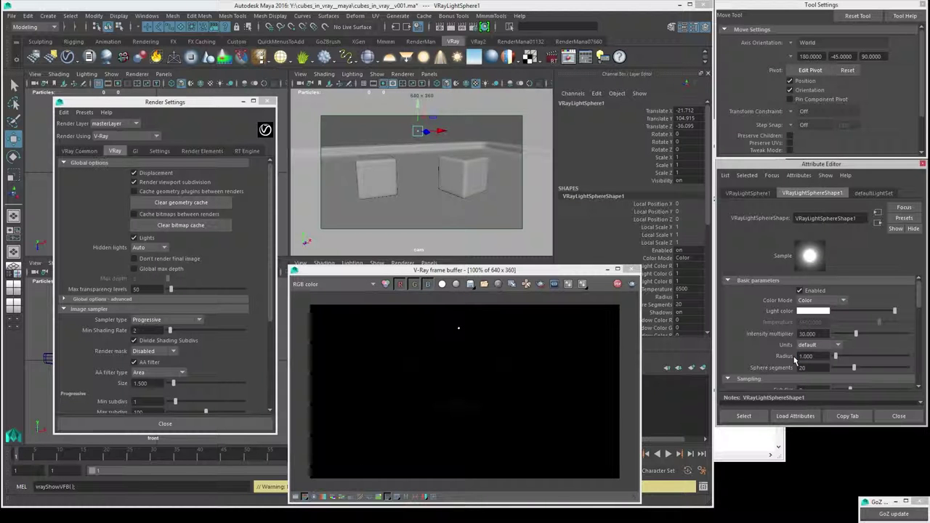
drag(836, 356, 855, 363)
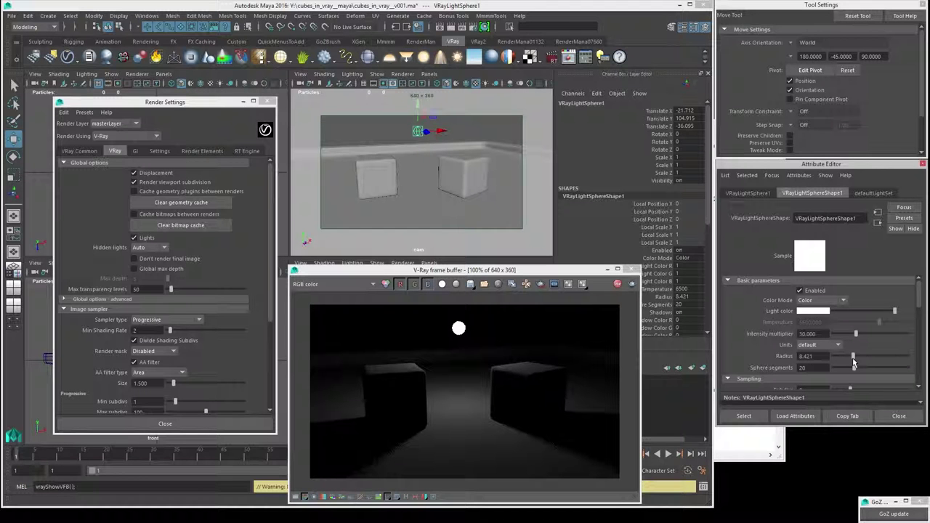
drag(854, 363, 754, 358)
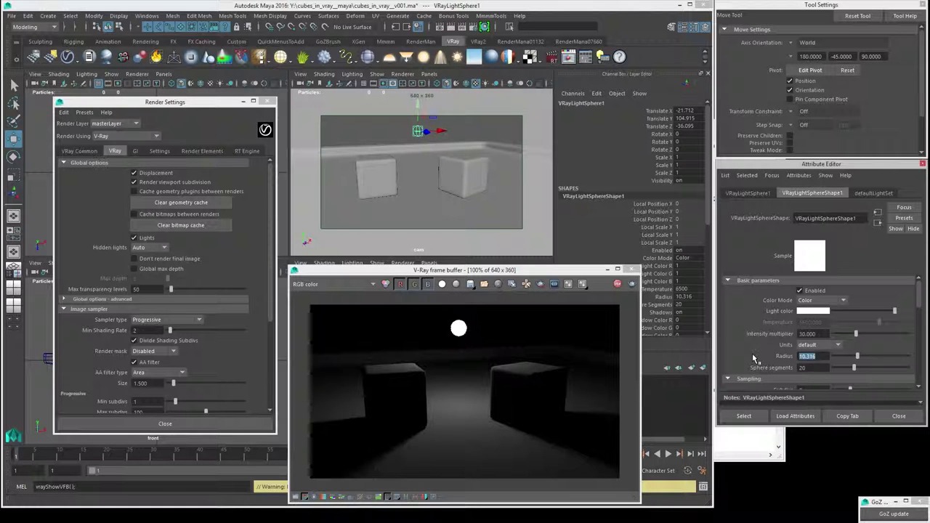
text(16)
key(Return)
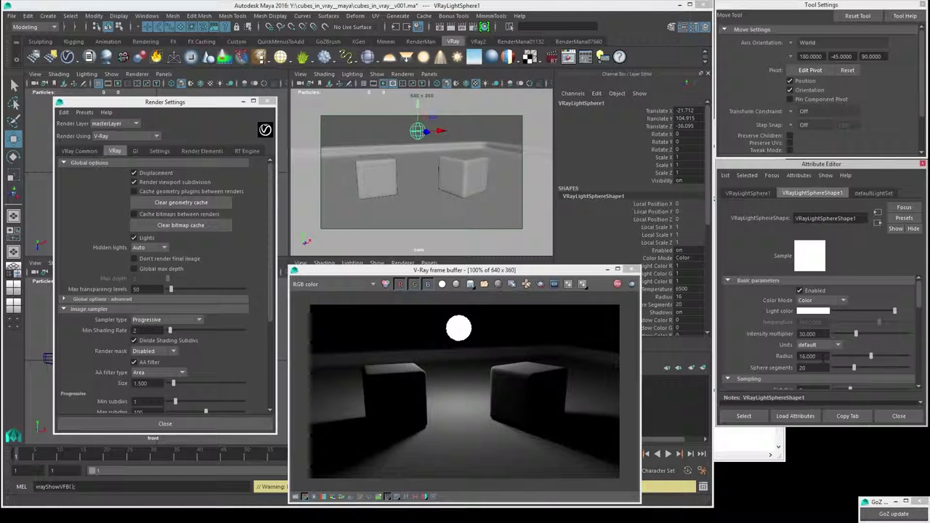
double_click(807, 357)
click(819, 356)
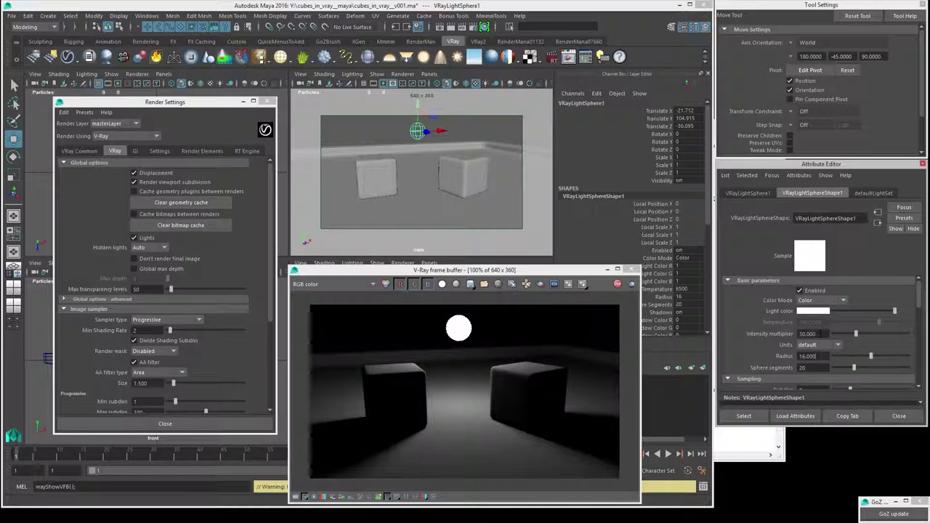
Step: Switch the sphere light's units to Lumens and try radii of about 2.9 and 15.8 in the live render
click(810, 346)
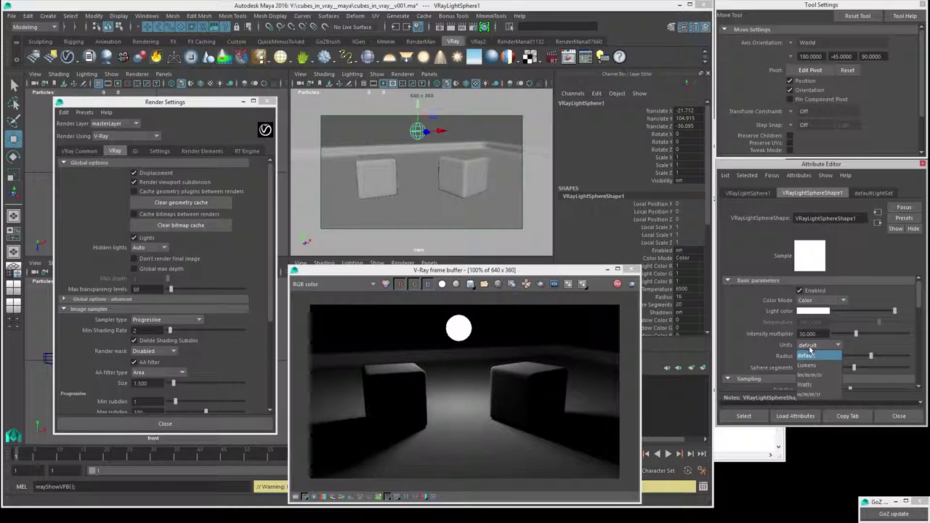
click(806, 364)
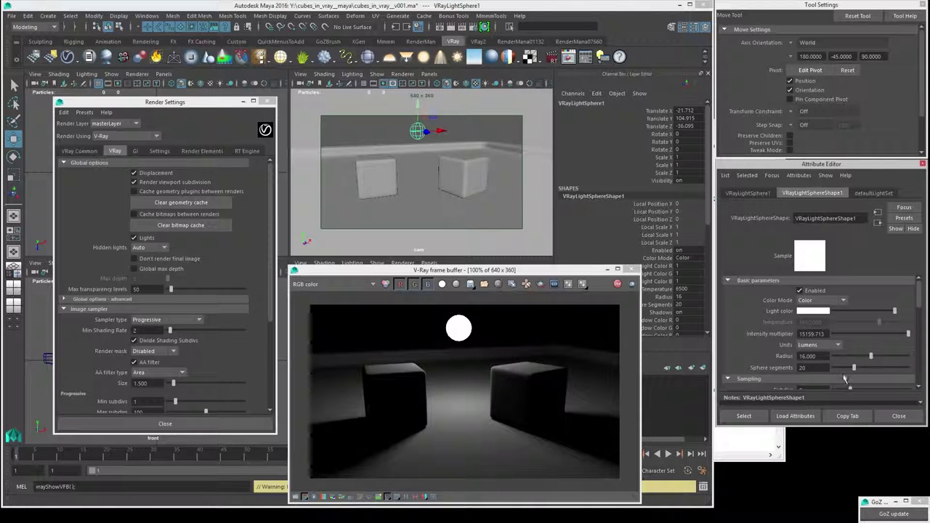
click(808, 356)
key(Return)
drag(869, 356, 840, 365)
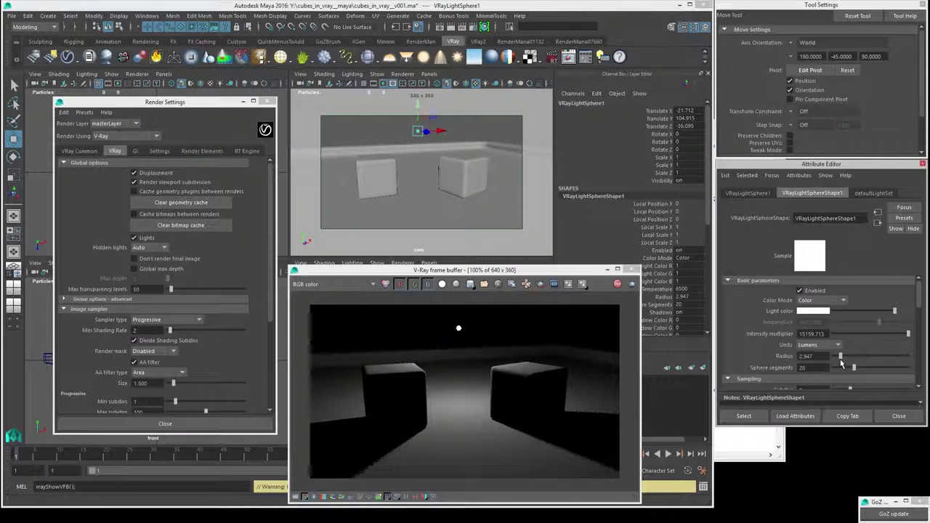
drag(840, 365, 870, 363)
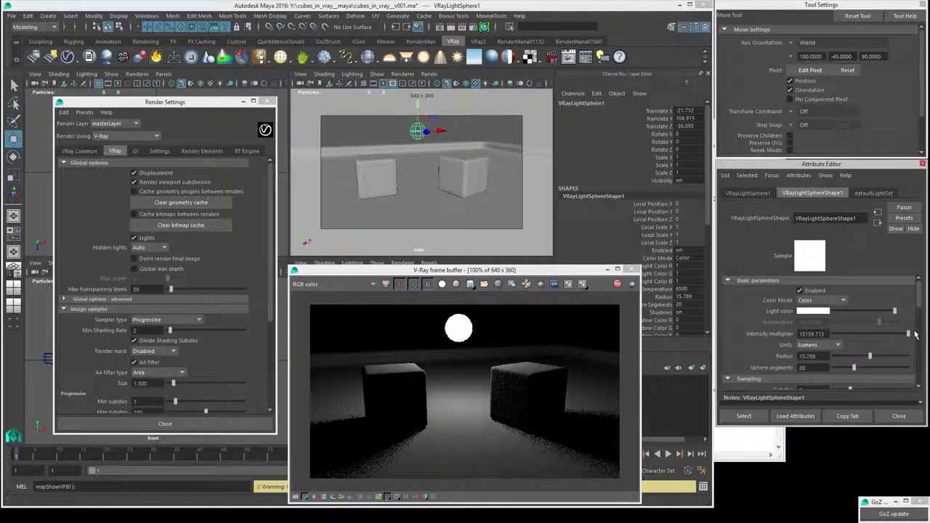
Step: Set the sphere light's intensity multiplier to 20000 and reduce it to about 17368
mouse_move(909, 335)
mouse_down()
mouse_move(885, 338)
mouse_move(921, 340)
mouse_move(904, 338)
mouse_up()
double_click(800, 334)
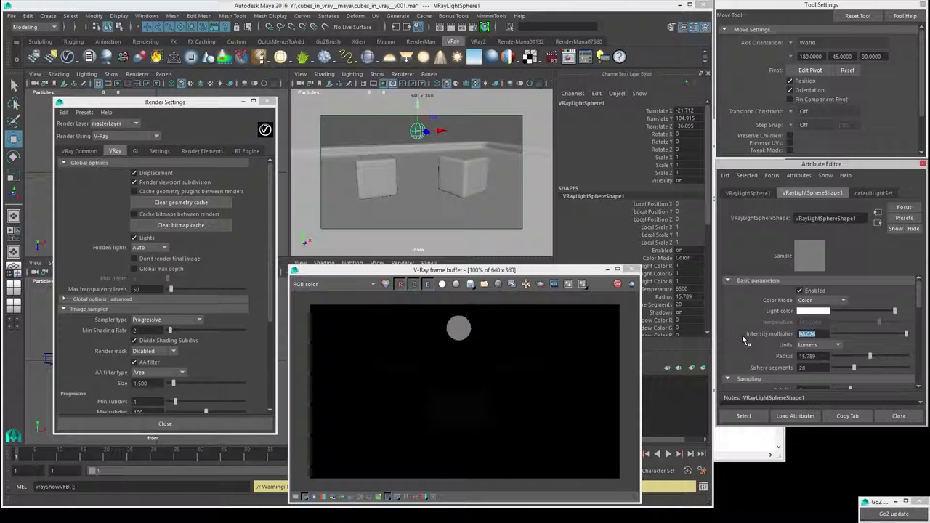
text(20000)
key(Return)
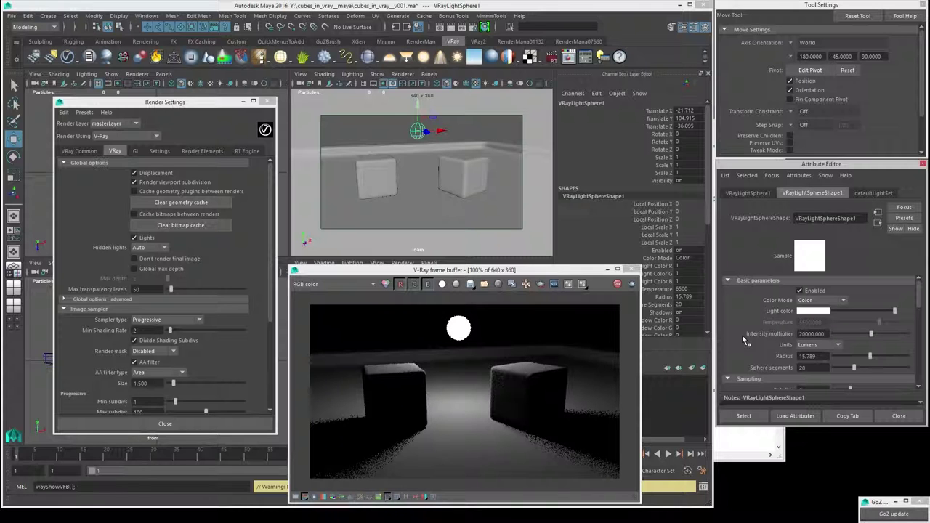
drag(871, 334, 865, 336)
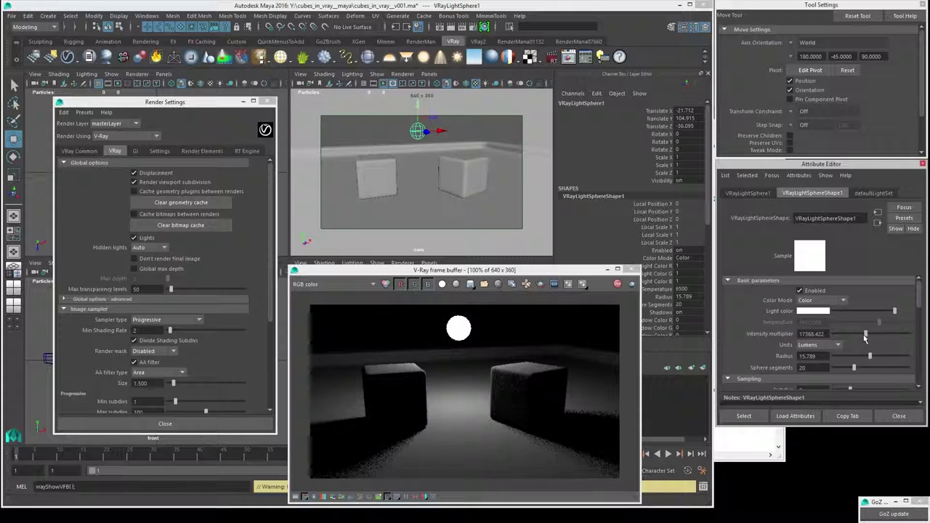
Step: Compare sphere light radii of 1 and 16 at constant lumens, and set the radius to 32
double_click(812, 356)
text(1)
key(Return)
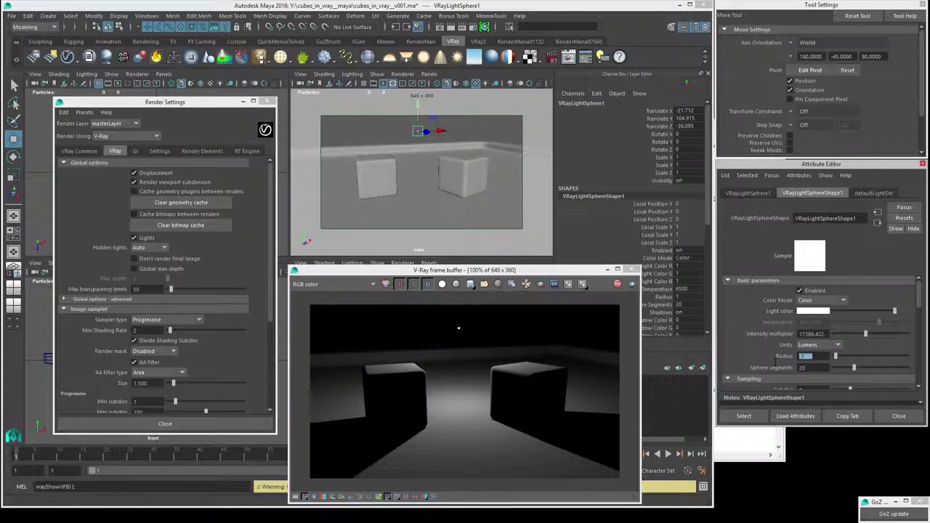
click(806, 356)
text(16)
key(Return)
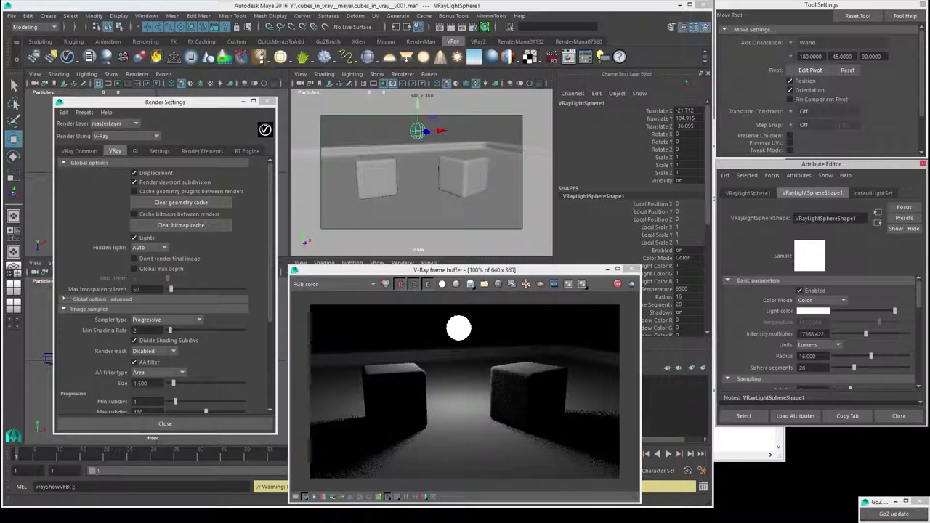
text(32)
key(Return)
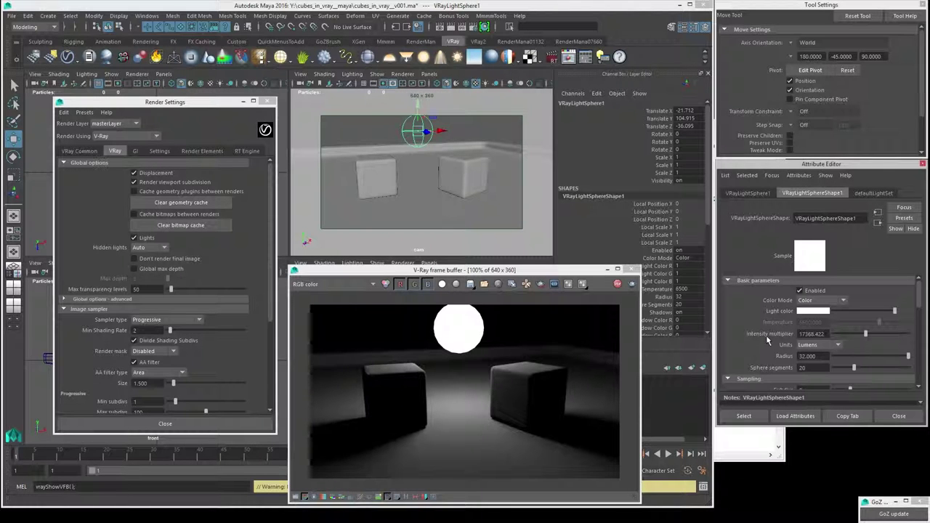
Step: Bring up the light's Sampling settings, restart the IPR render and dismiss the AutoSave warning
scroll(767, 339, down, 3)
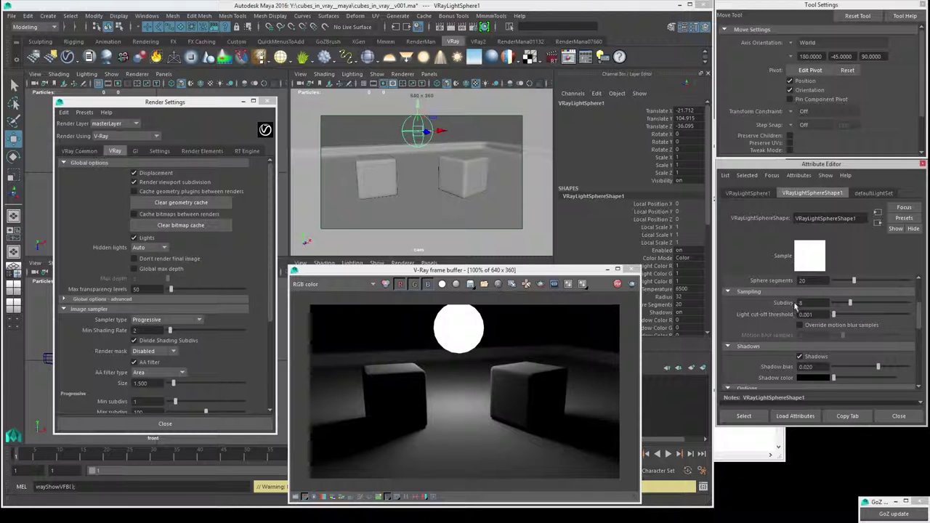
click(463, 27)
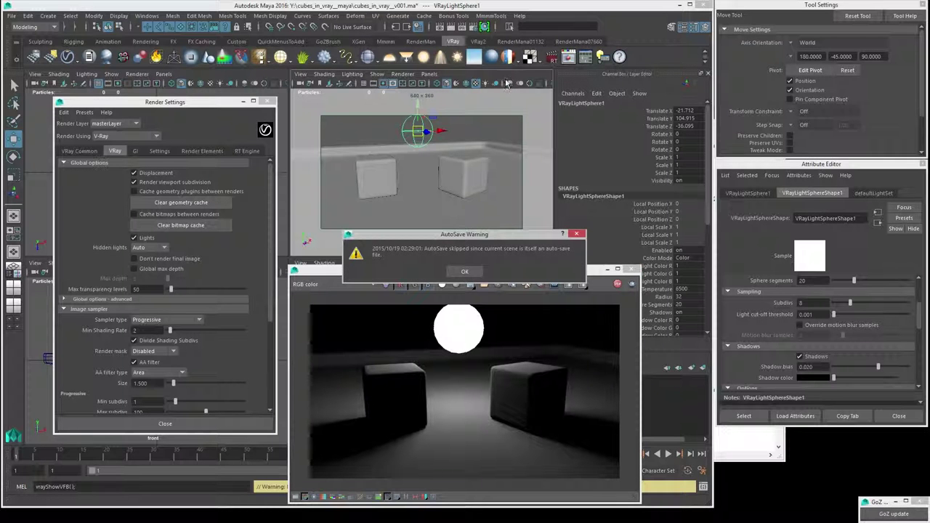
click(460, 272)
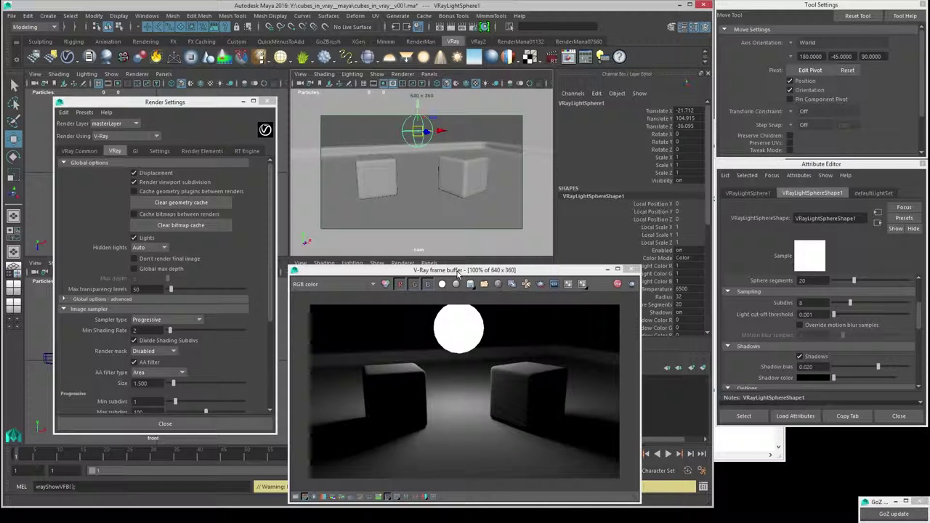
Step: Examine the soft edge of the left cube's floor shadow up close and restart the IPR render
scroll(382, 474, up, 3)
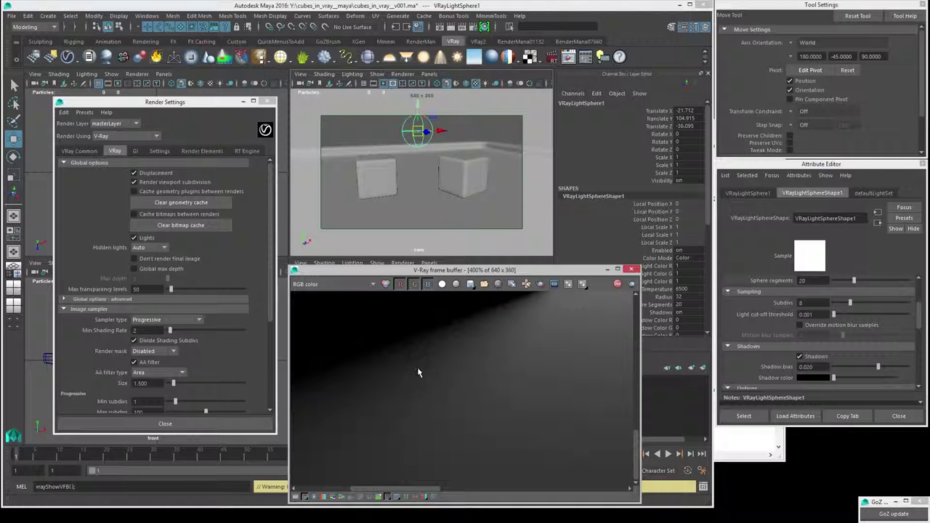
scroll(440, 377, down, 1)
scroll(437, 368, down, 1)
scroll(438, 369, up, 1)
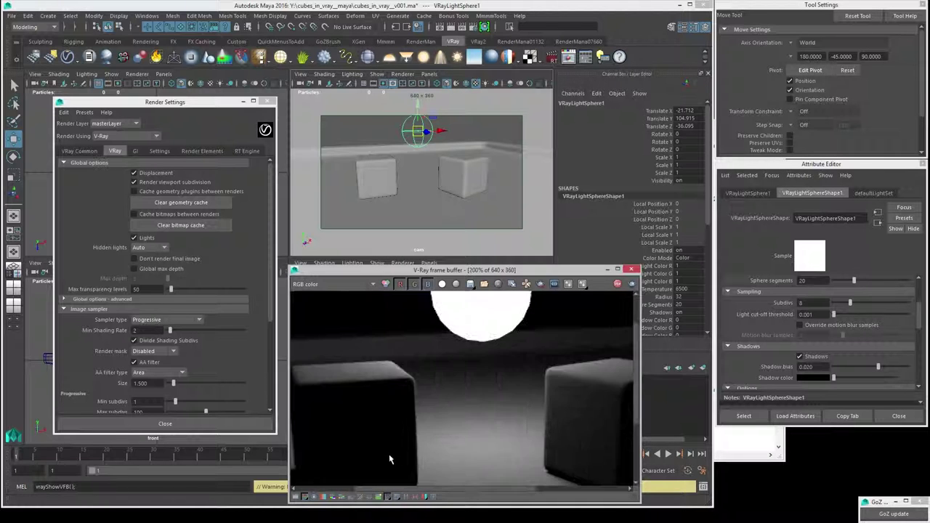
scroll(390, 459, up, 2)
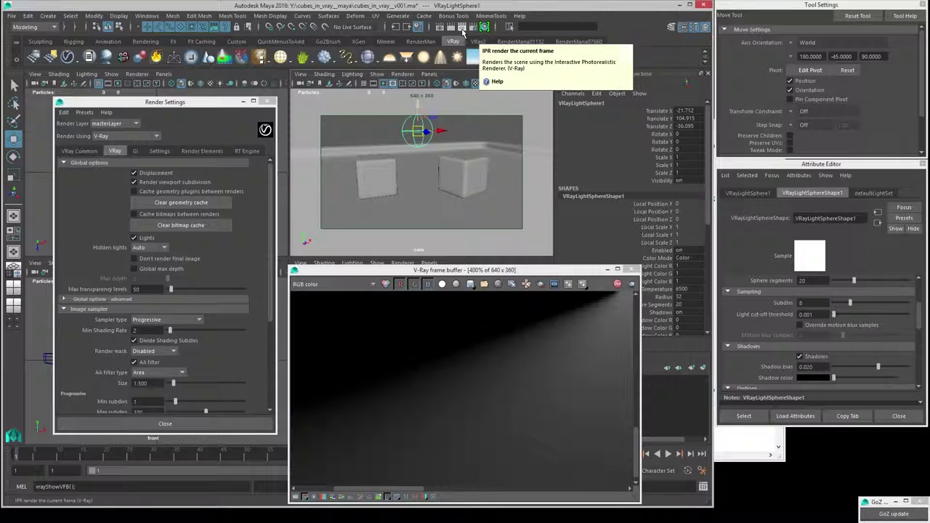
click(462, 30)
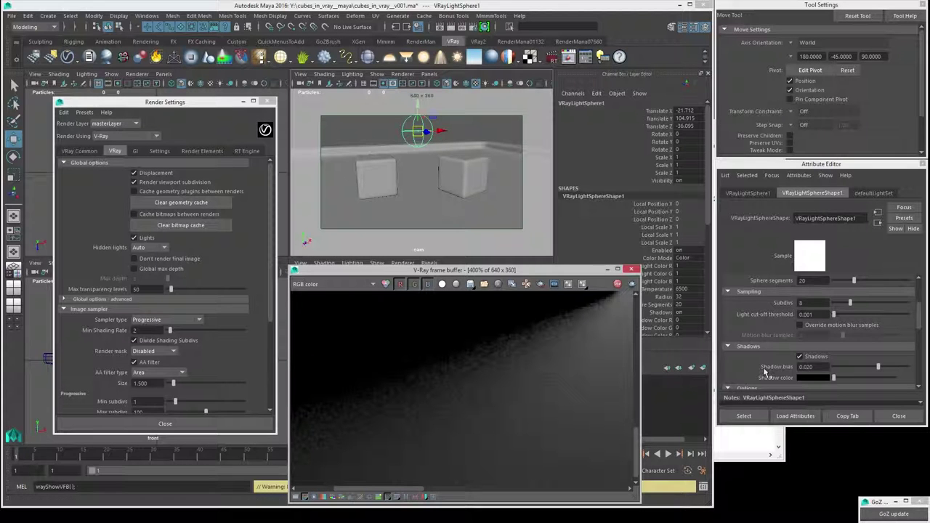
Step: Set the sphere light's radius to 1
scroll(776, 329, up, 2)
scroll(776, 329, up, 4)
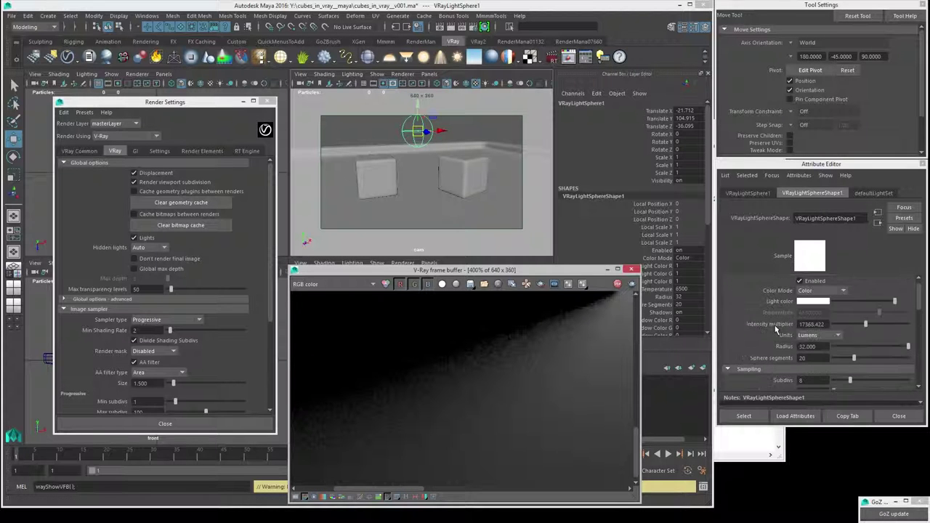
drag(814, 346, 758, 349)
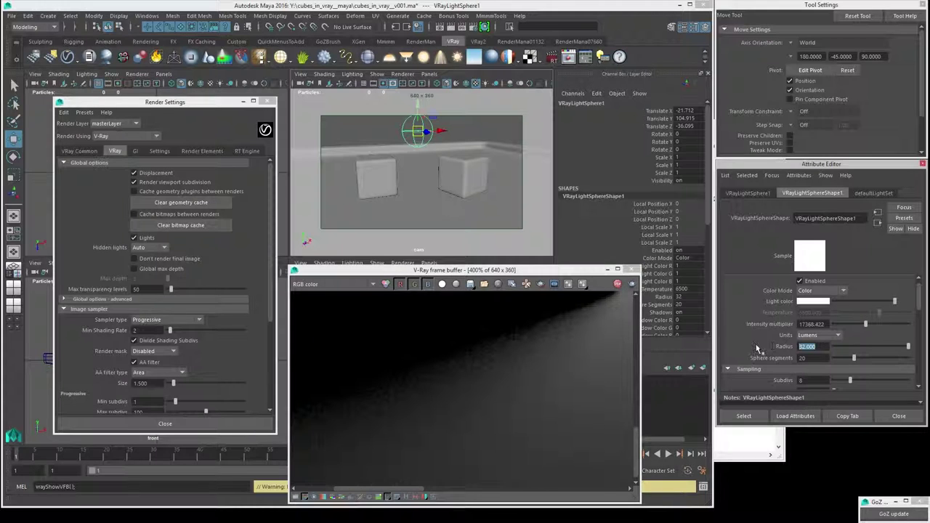
text(1)
key(Return)
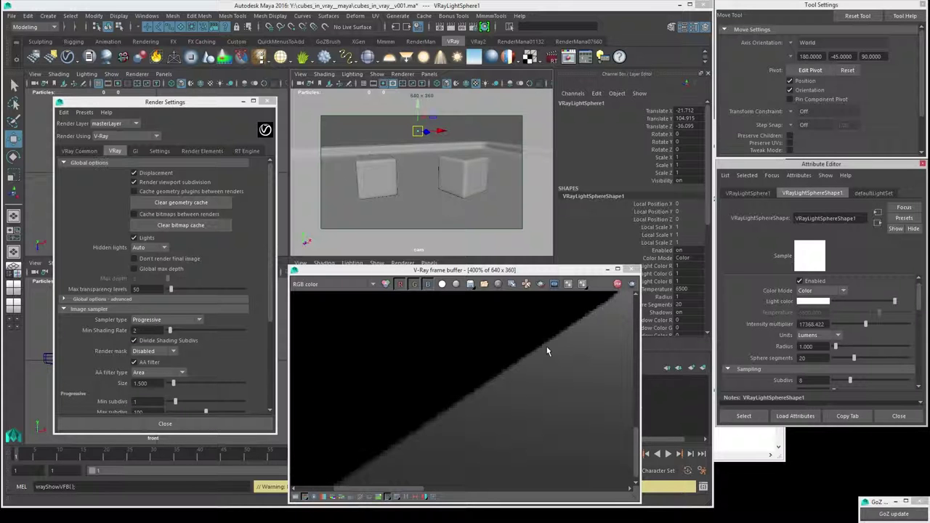
Step: Inspect the shadow edges of the left cube in the live render at several magnifications, including close up
scroll(538, 375, down, 5)
scroll(538, 376, up, 5)
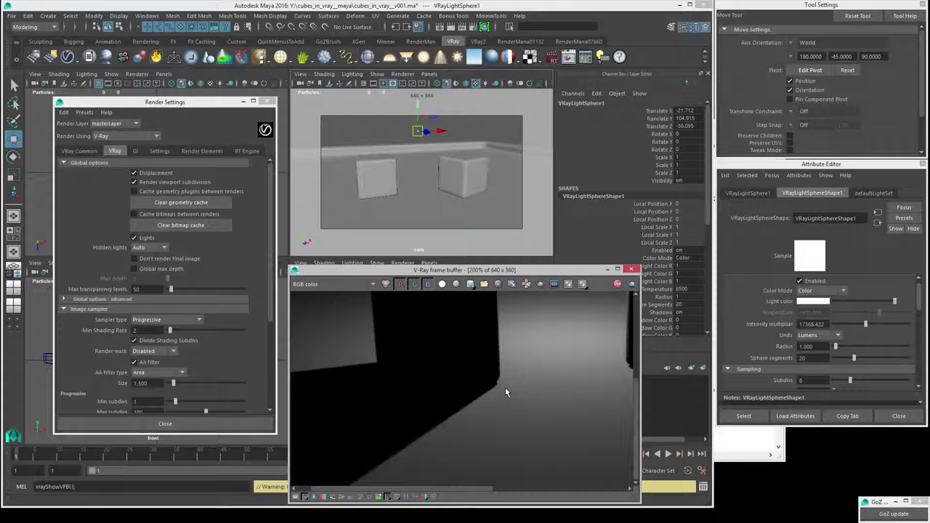
scroll(507, 392, down, 3)
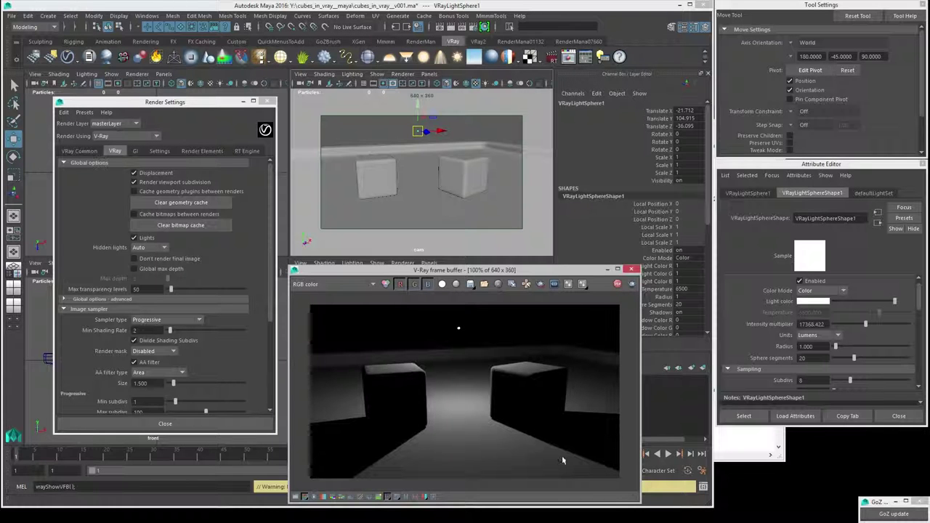
scroll(418, 432, up, 3)
middle_drag(457, 394, 542, 353)
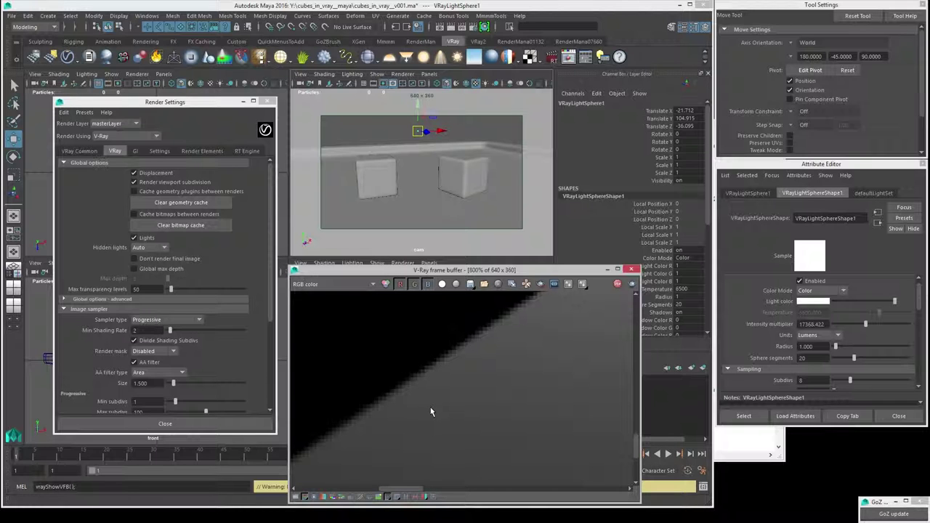
scroll(441, 410, down, 5)
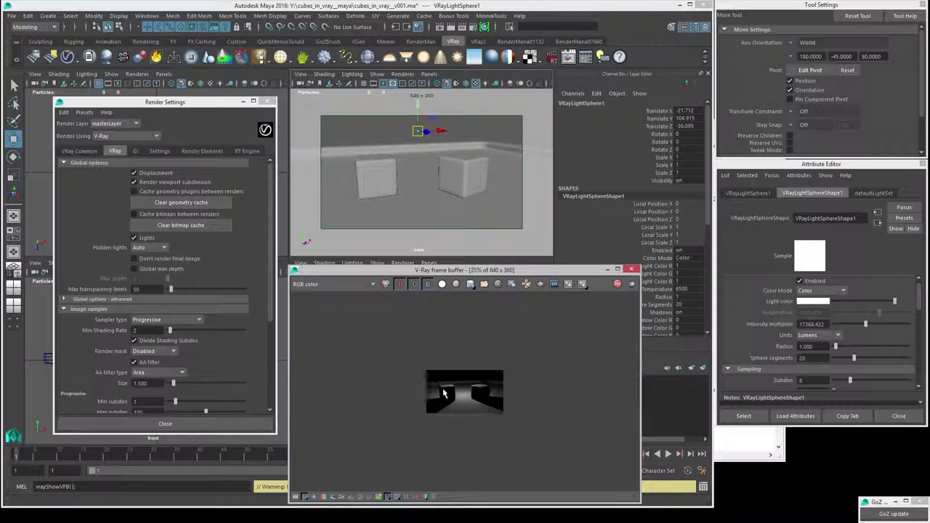
scroll(463, 391, up, 2)
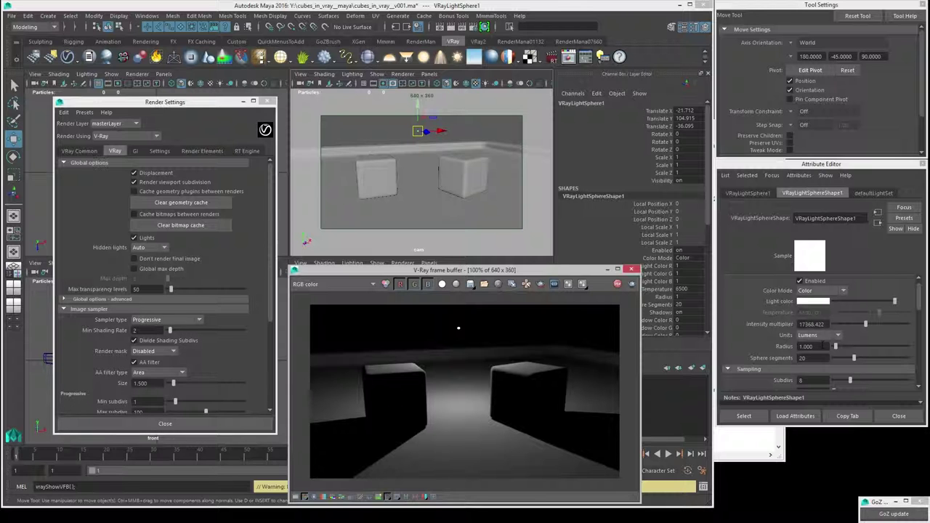
Step: Set the sphere light's radius to 32
click(799, 347)
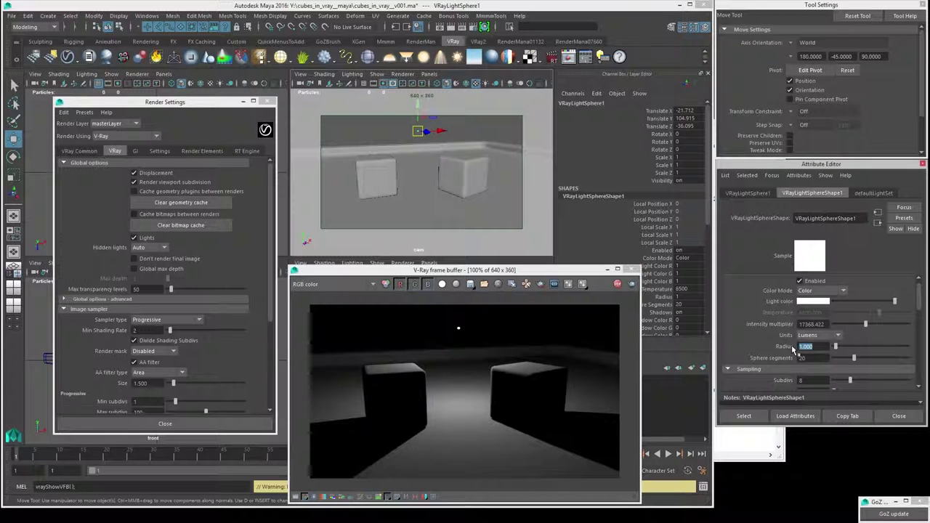
text(50)
key(Return)
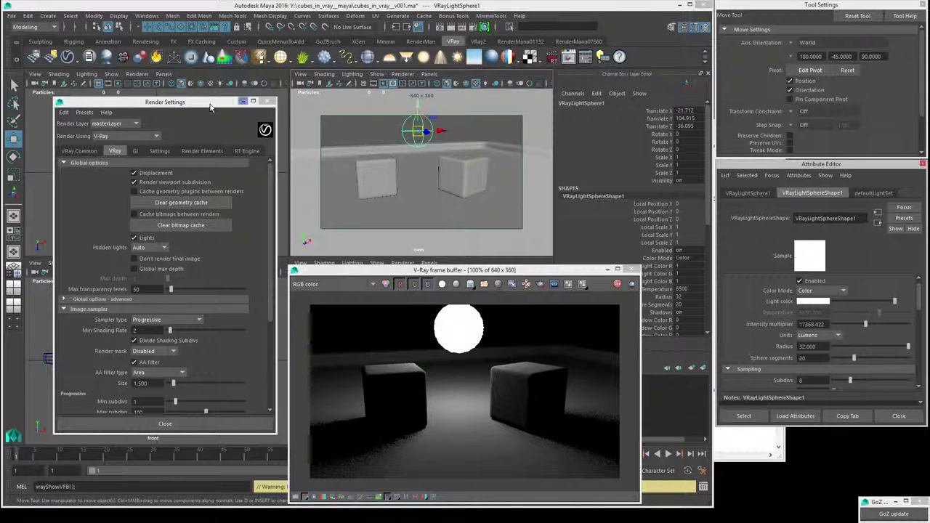
Step: Move the sphere light in the top view to about X -32.5 and Z 28.7
drag(201, 106, 193, 265)
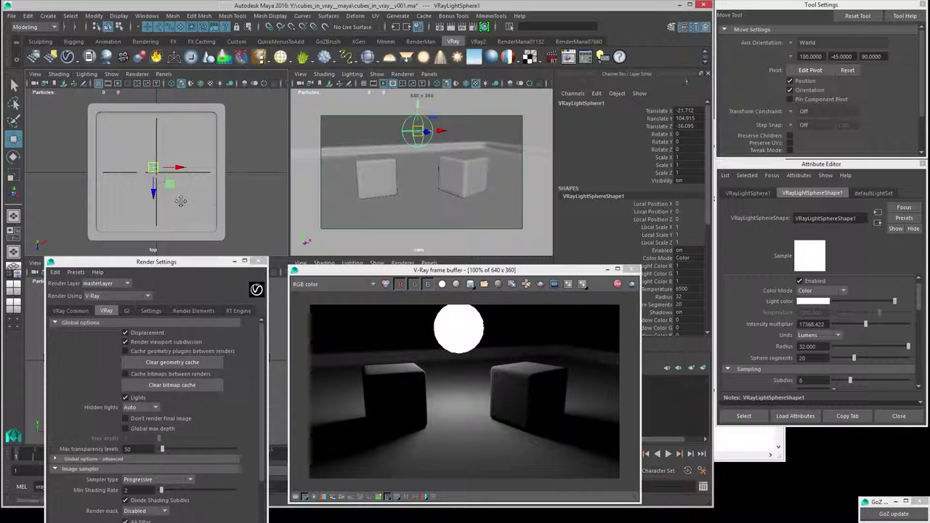
alt+middle_drag(181, 201, 194, 172)
click(166, 166)
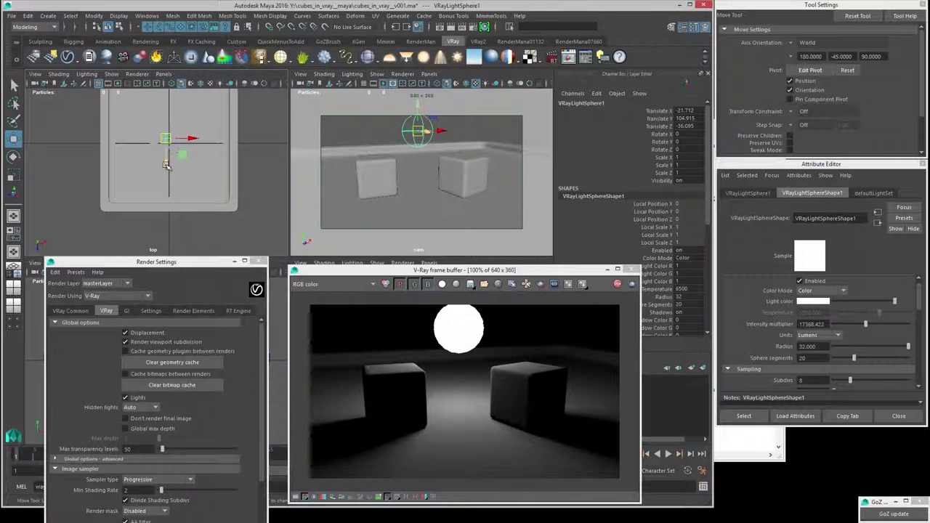
drag(166, 166, 165, 175)
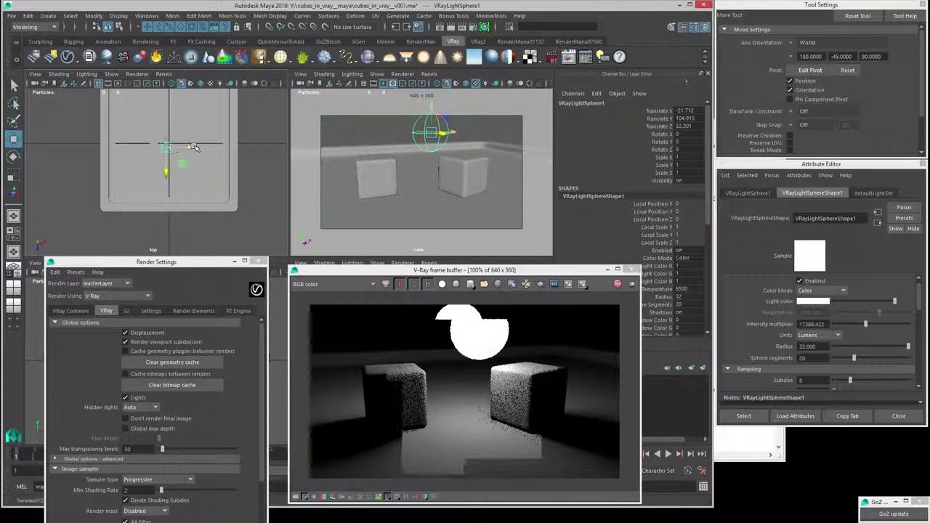
drag(193, 148, 195, 144)
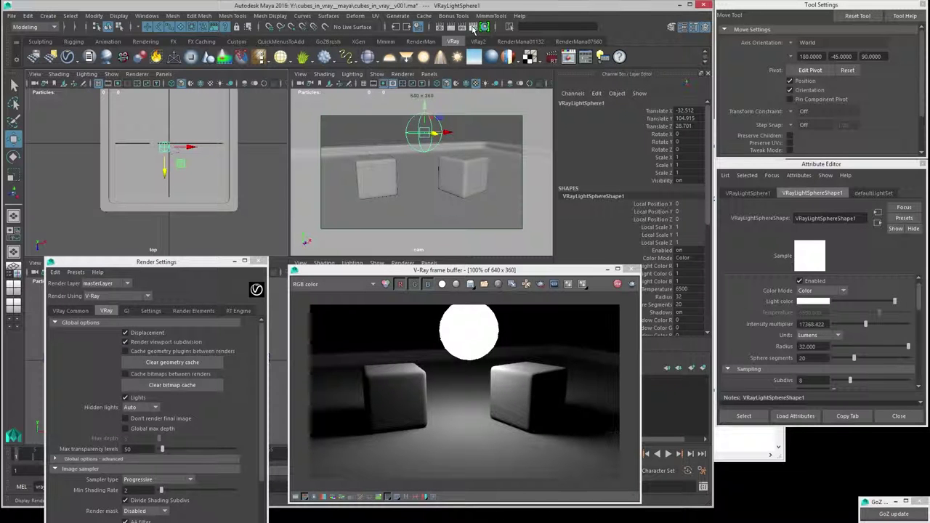
Step: Bring up the GI render settings and move the sphere light back in the top view to about Z -61.3
drag(186, 263, 167, 114)
drag(370, 272, 377, 270)
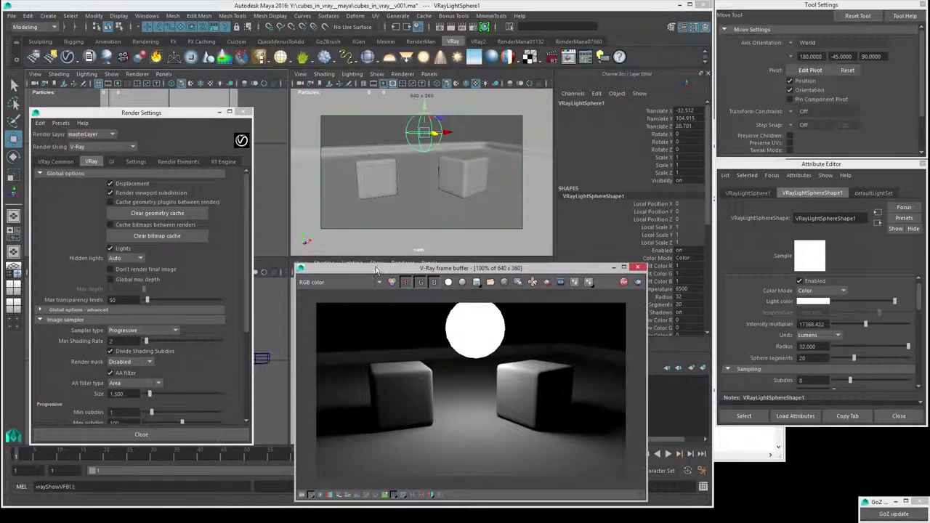
click(111, 162)
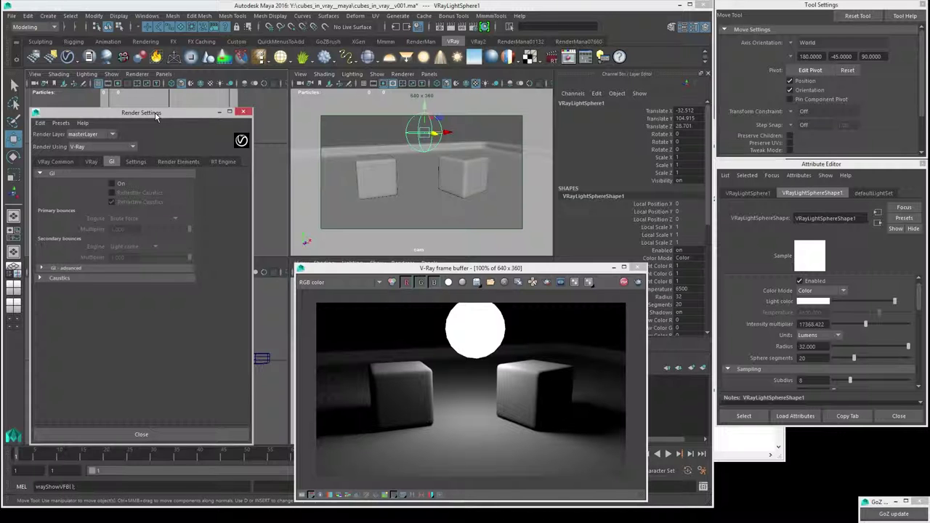
drag(156, 113, 171, 248)
drag(163, 165, 163, 160)
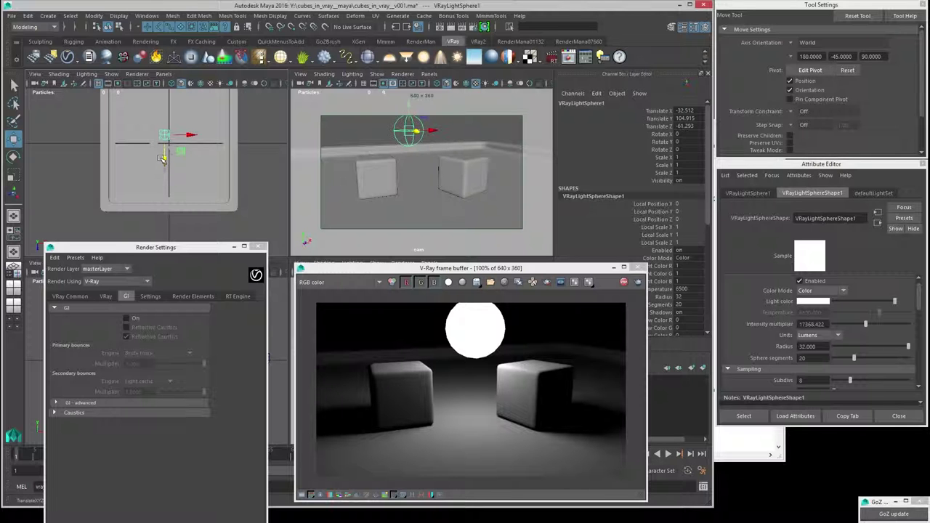
Step: Turn on global illumination and restart the IPR render
click(127, 320)
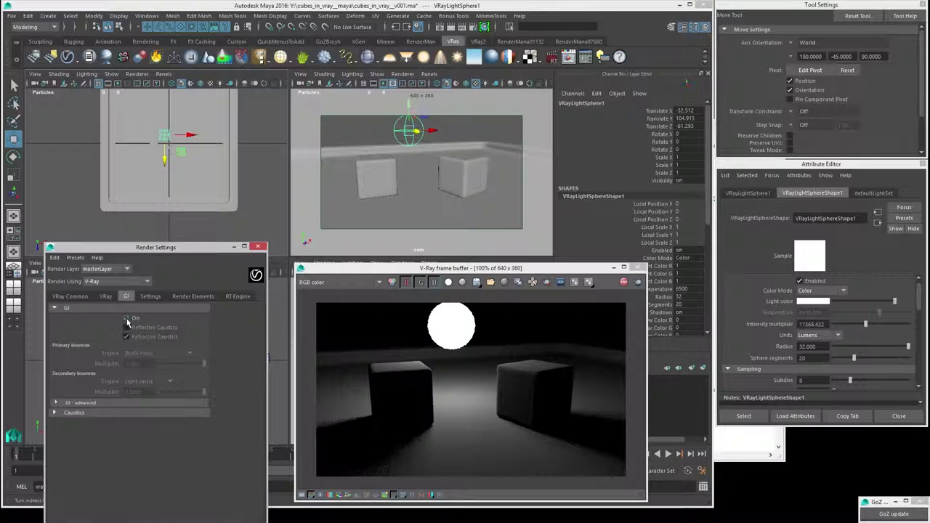
drag(155, 248, 149, 160)
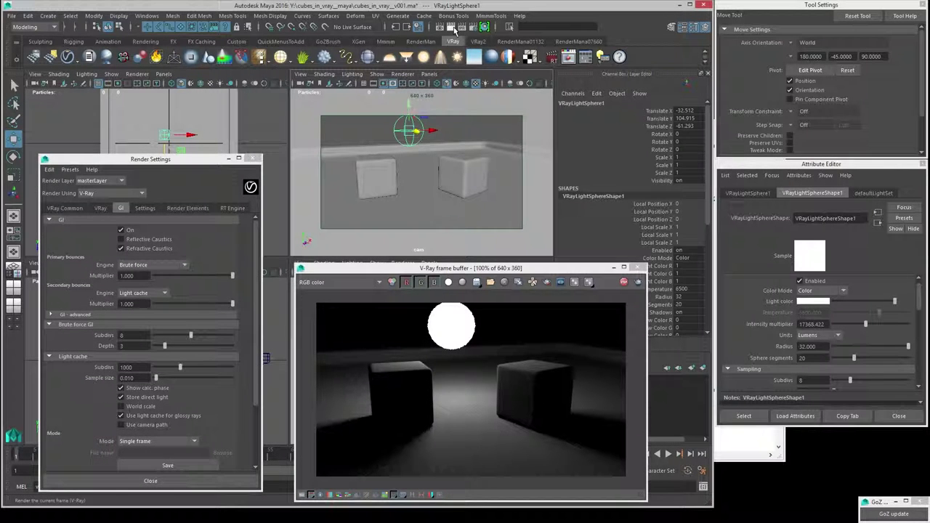
click(454, 29)
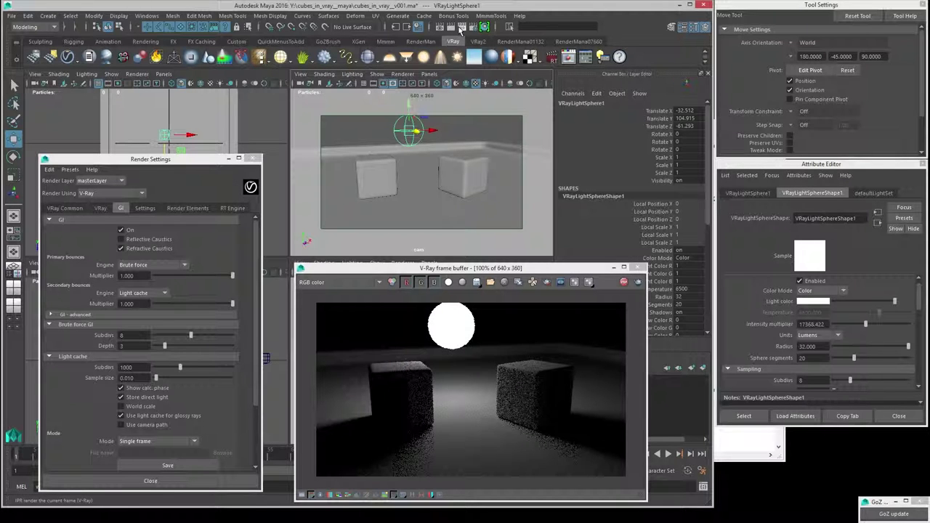
click(459, 28)
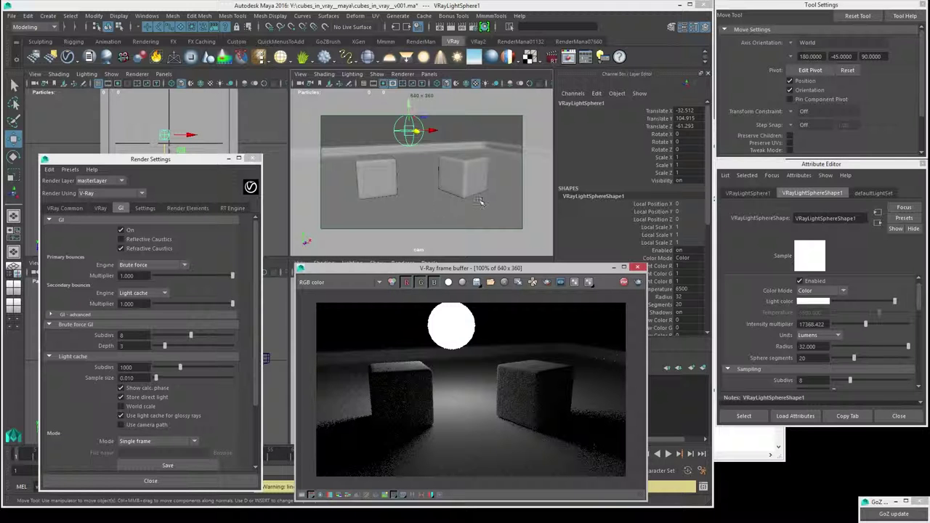
click(427, 29)
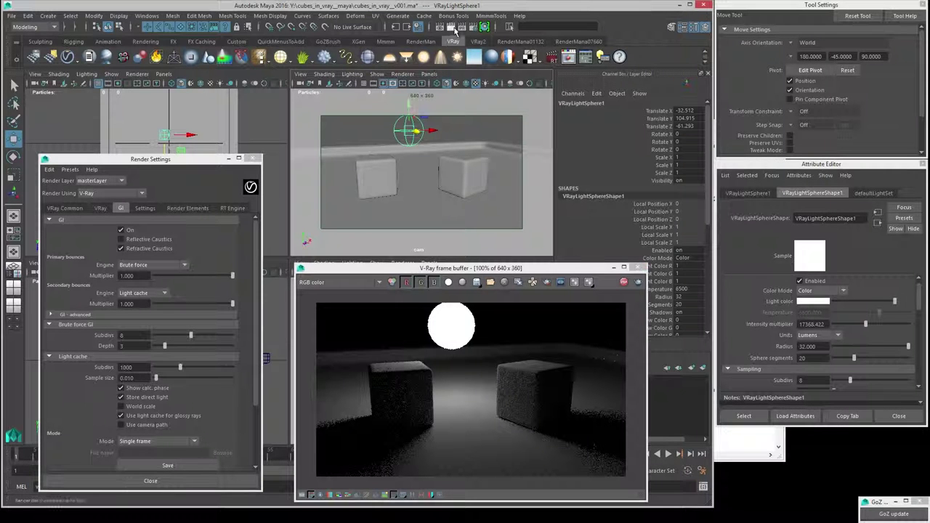
click(461, 29)
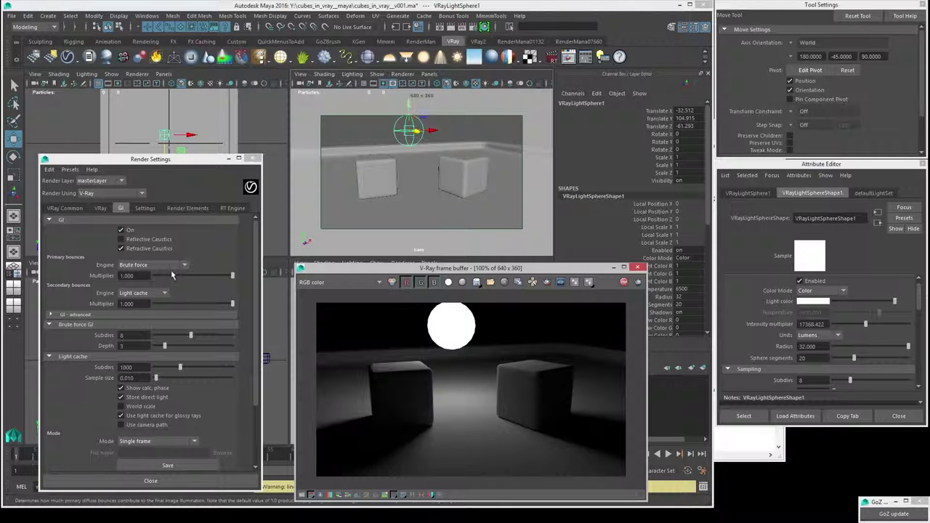
Step: Try a GI depth of 8 for the RT Engine and set it back to 3
click(234, 208)
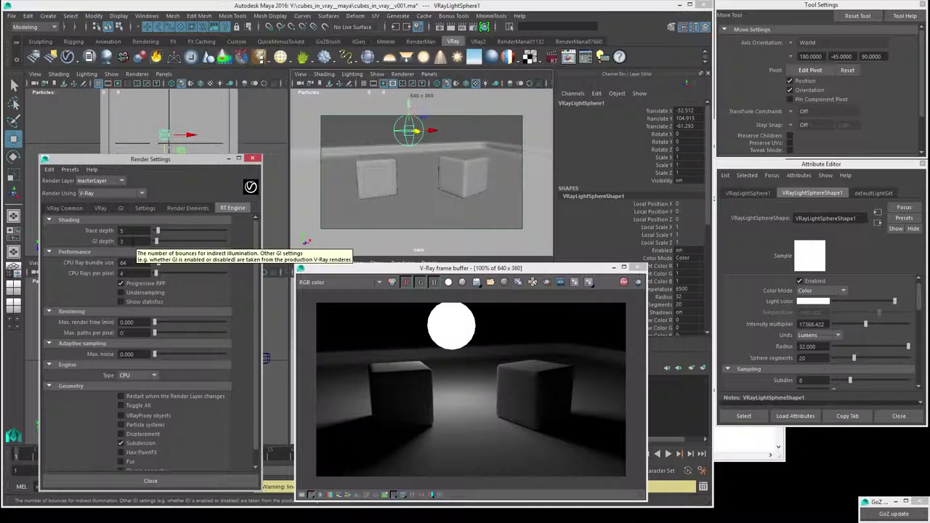
double_click(129, 241)
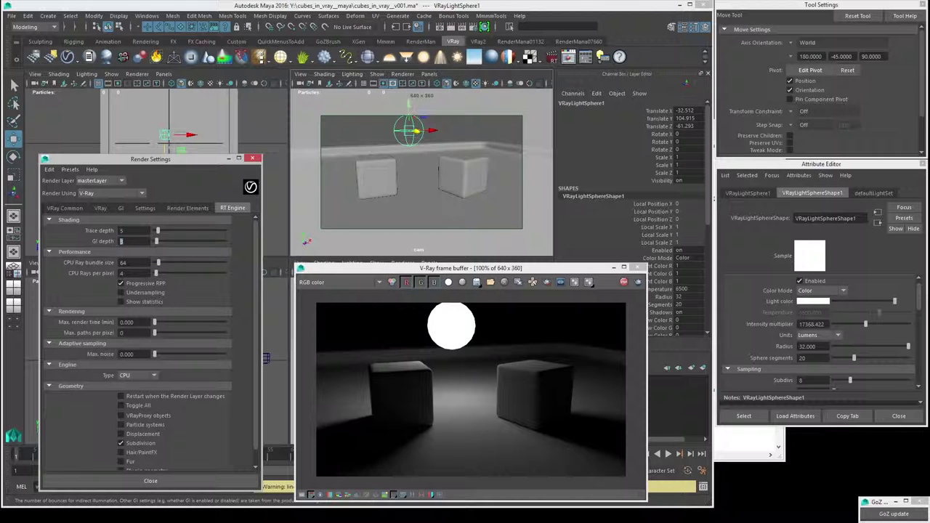
text(8)
key(Return)
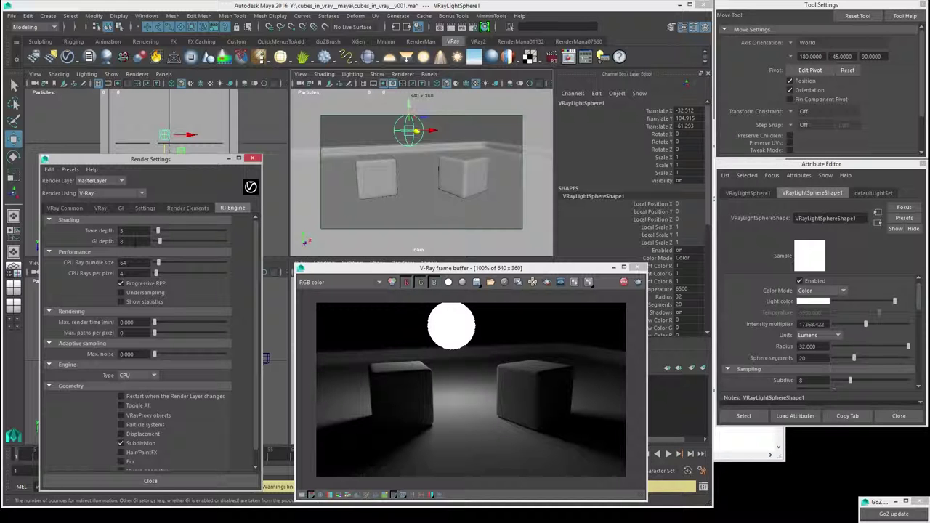
double_click(122, 242)
text(3)
key(Return)
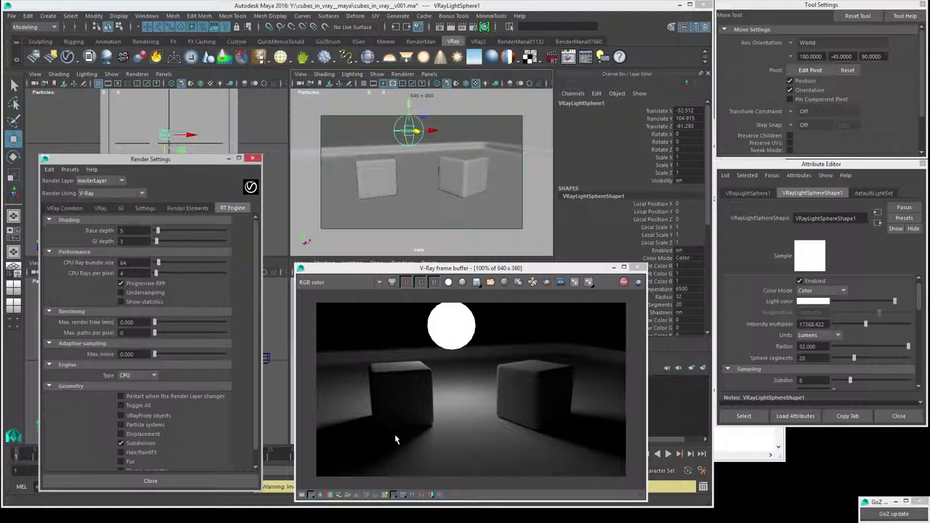
Step: Delete the sphere light from the scene
click(397, 134)
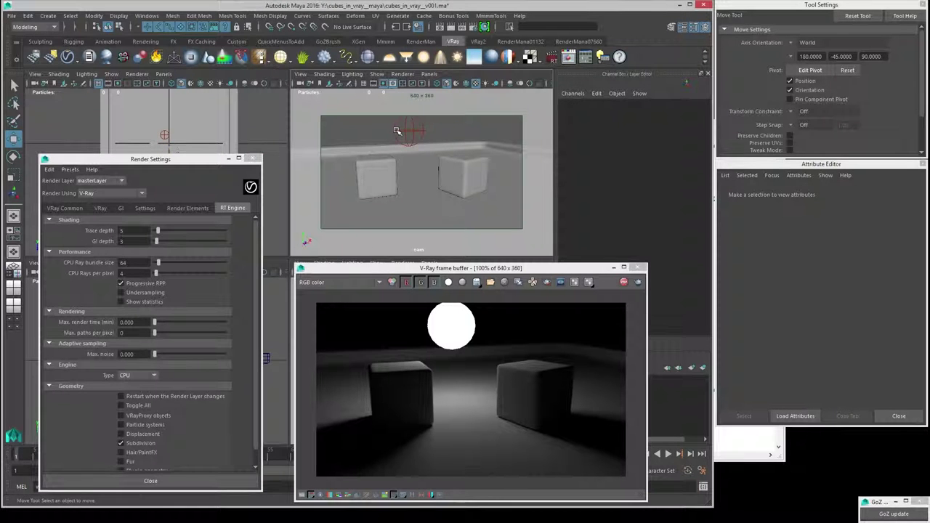
click(397, 134)
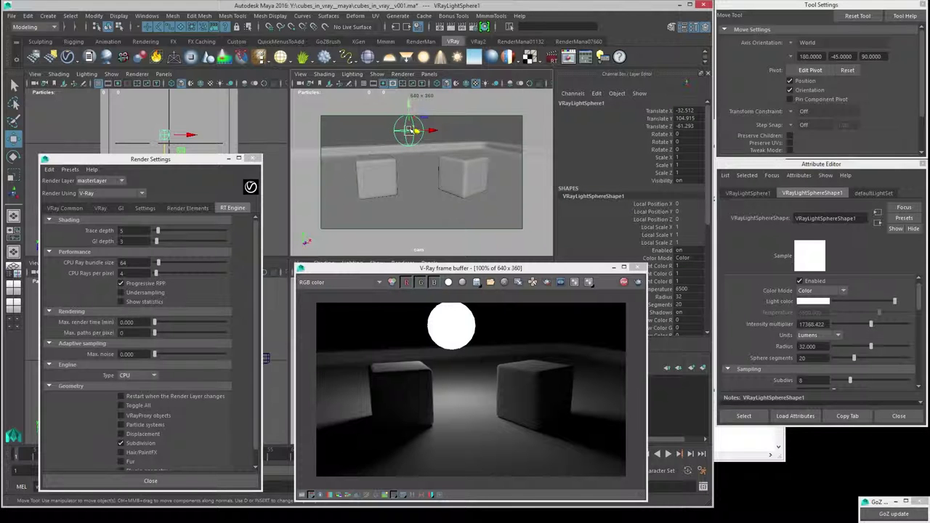
key(Delete)
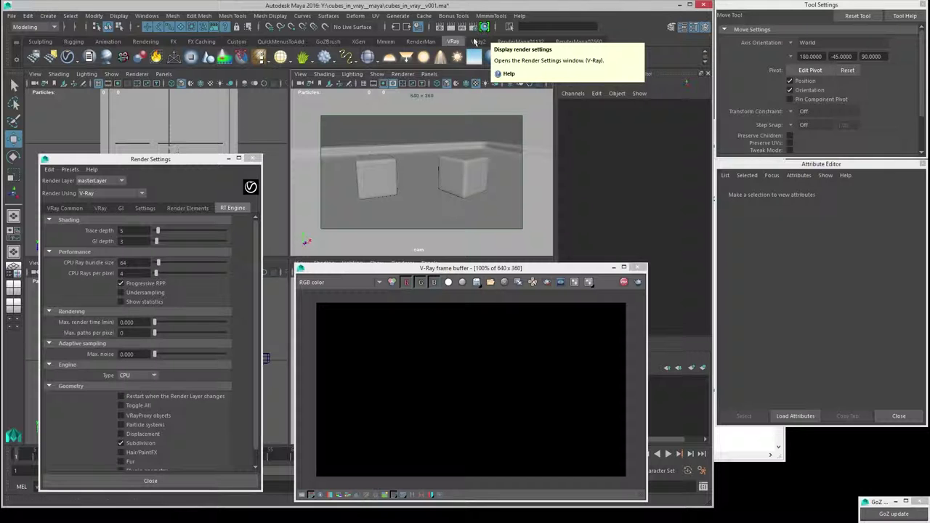
click(183, 163)
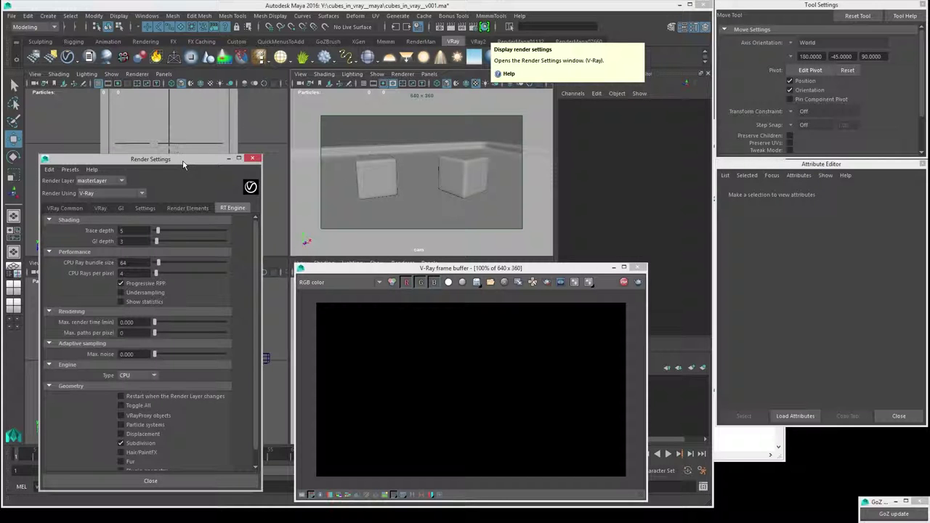
Step: Create a V-Ray sun and a V-Ray sky from the V-Ray Sun and Sky render settings
click(100, 208)
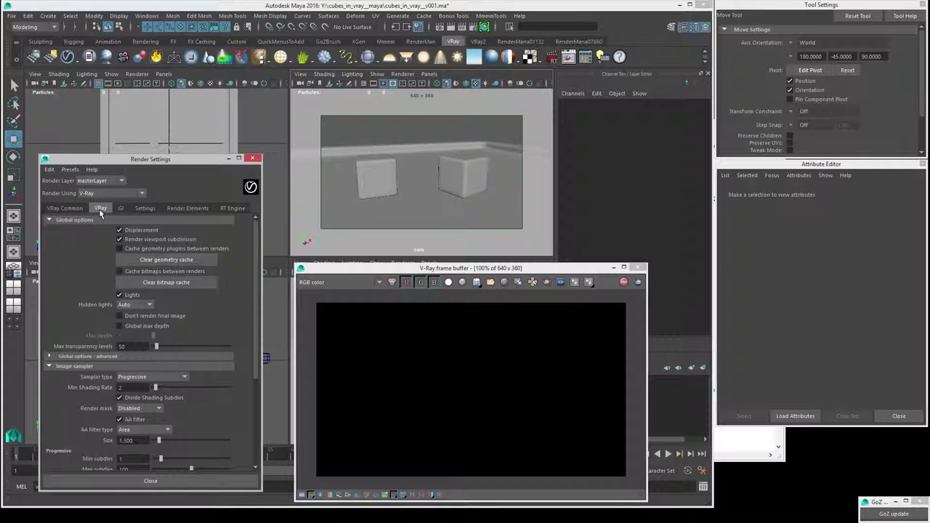
click(52, 367)
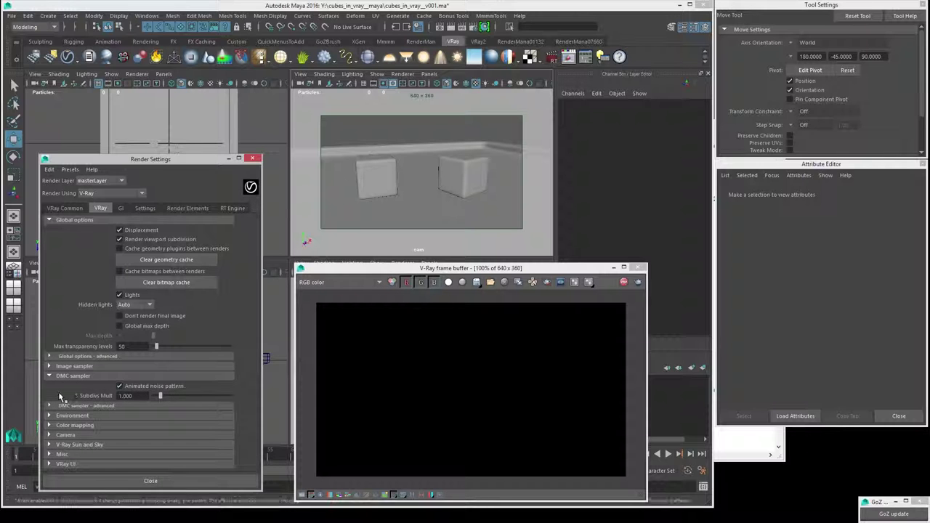
click(49, 220)
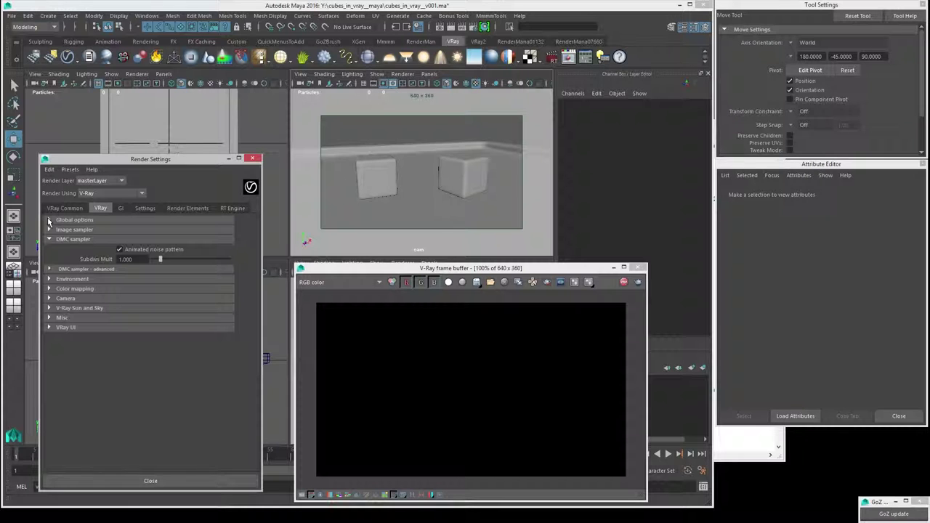
click(50, 309)
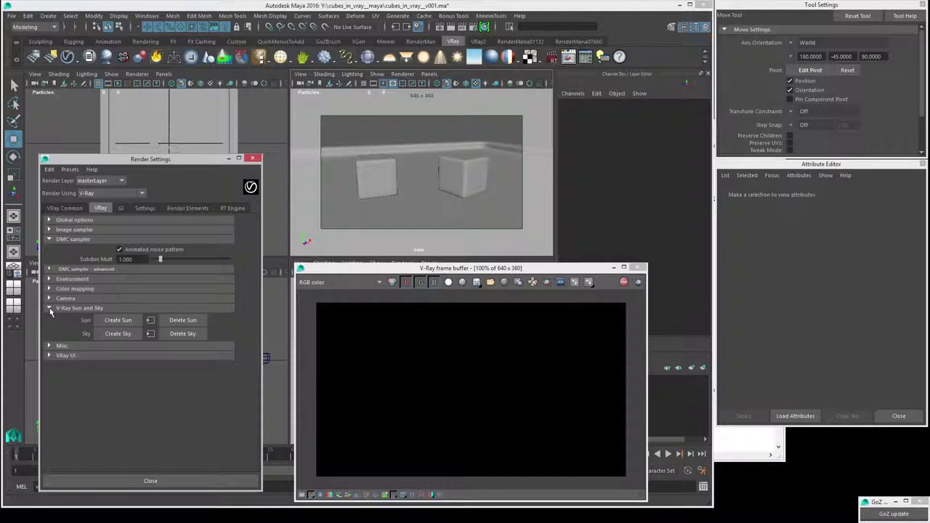
click(118, 322)
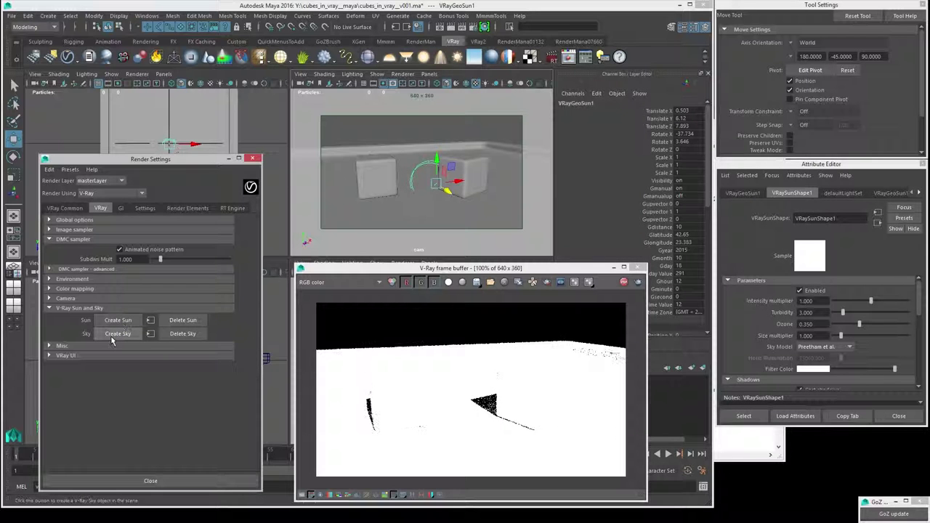
click(118, 335)
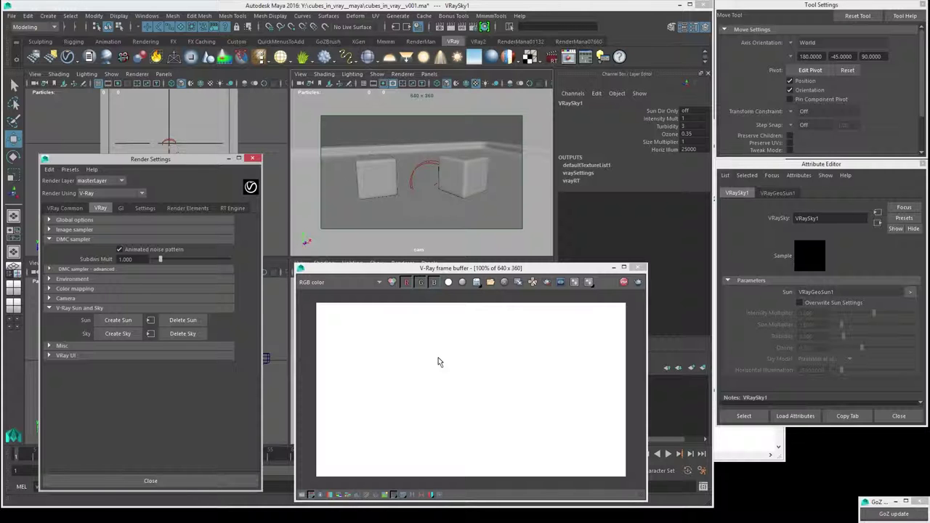
Step: Select the camera of the cubes view and add the V-Ray Physical camera attributes to it
click(378, 178)
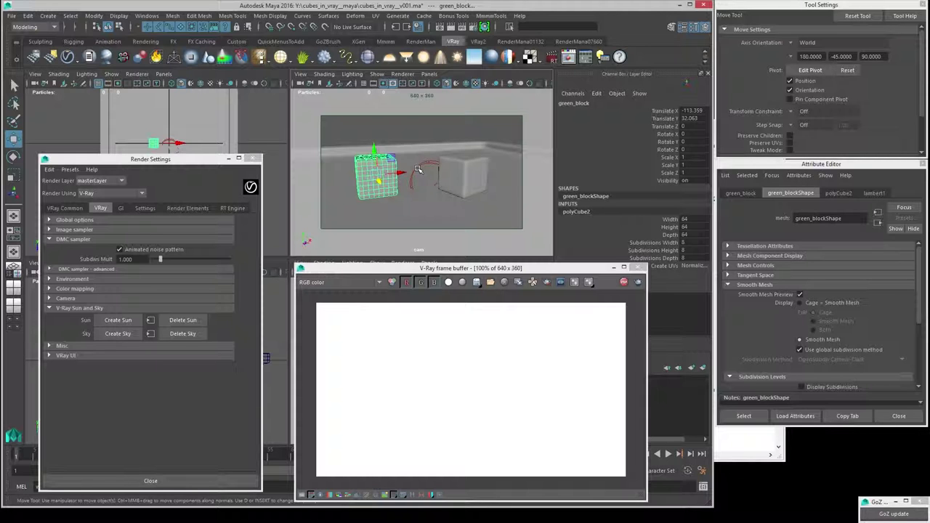
drag(360, 273, 358, 282)
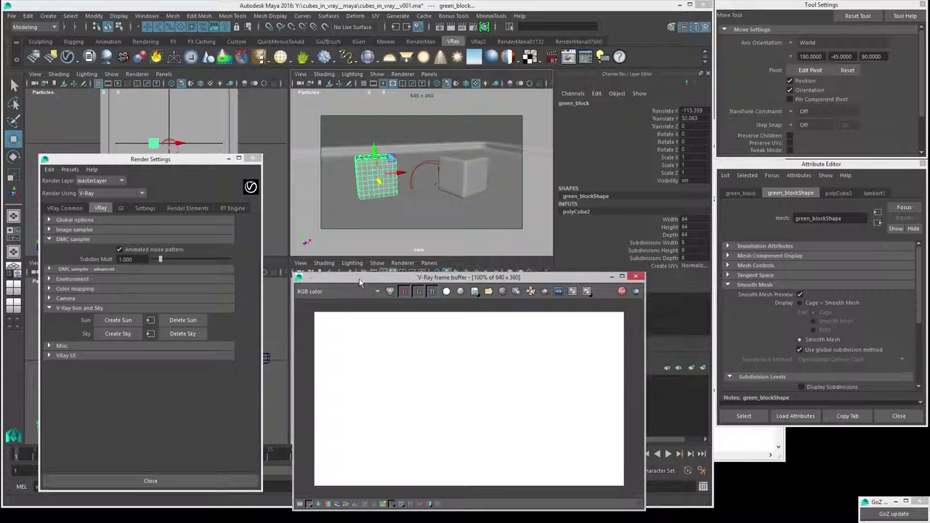
click(302, 264)
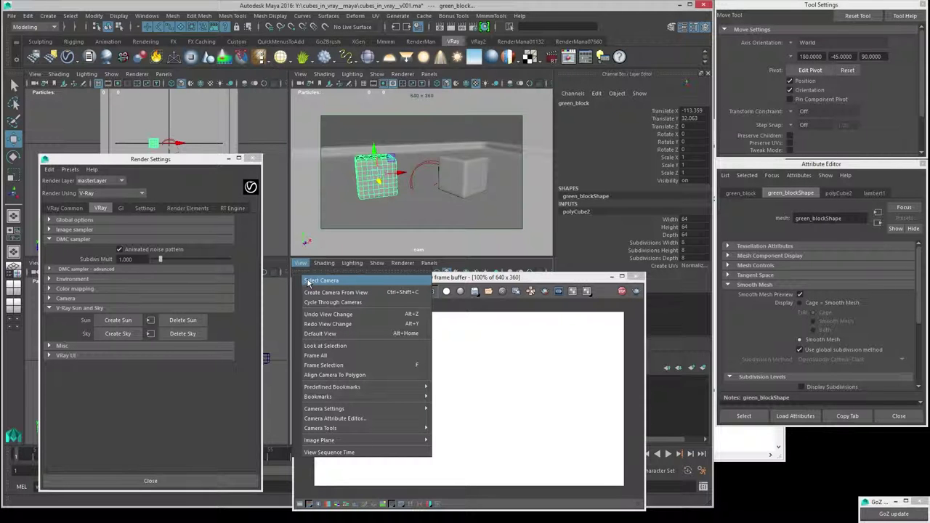
click(300, 75)
click(300, 76)
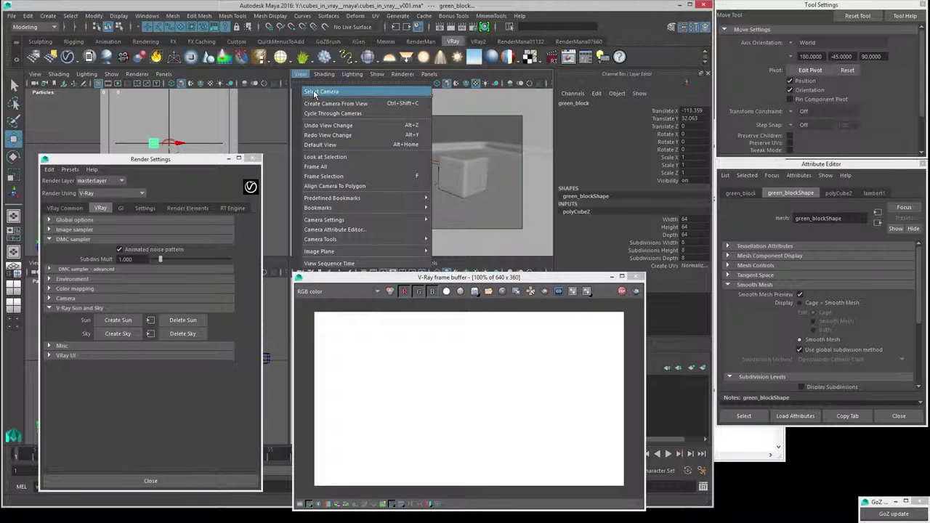
click(313, 94)
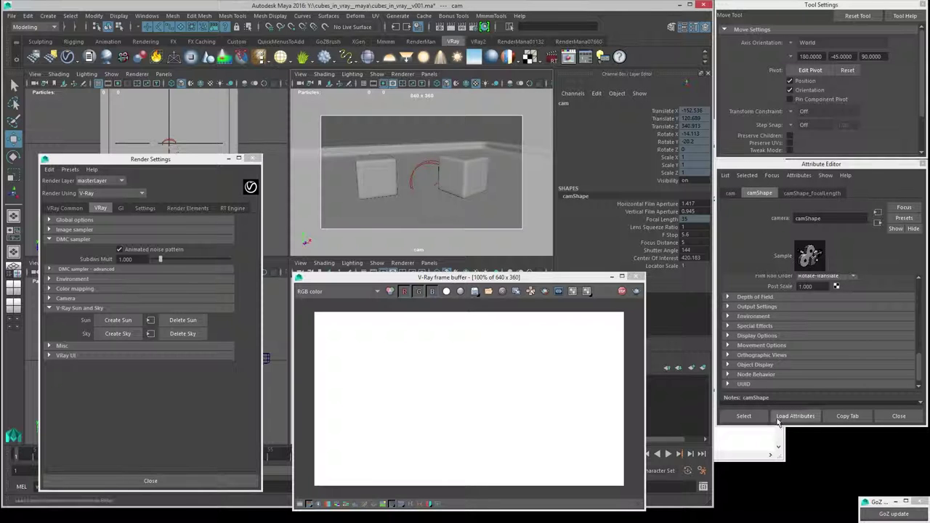
click(797, 176)
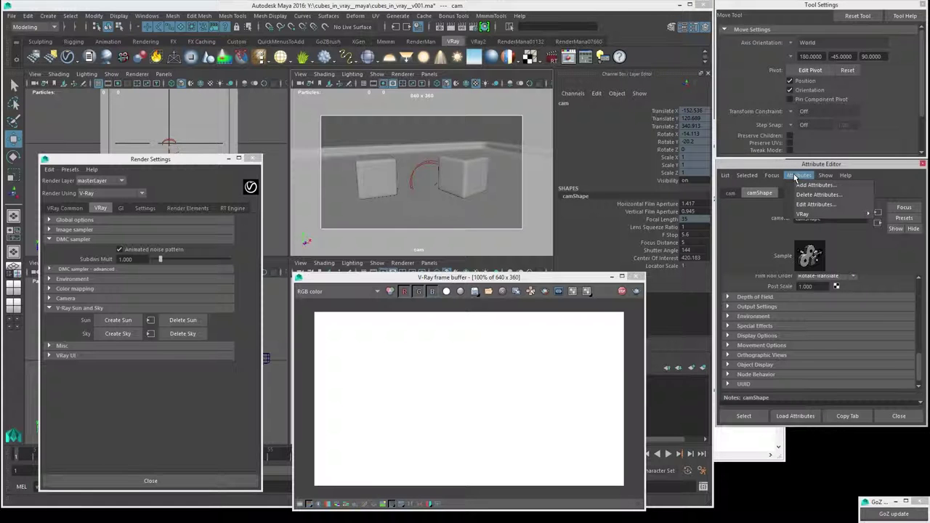
mouse_move(803, 215)
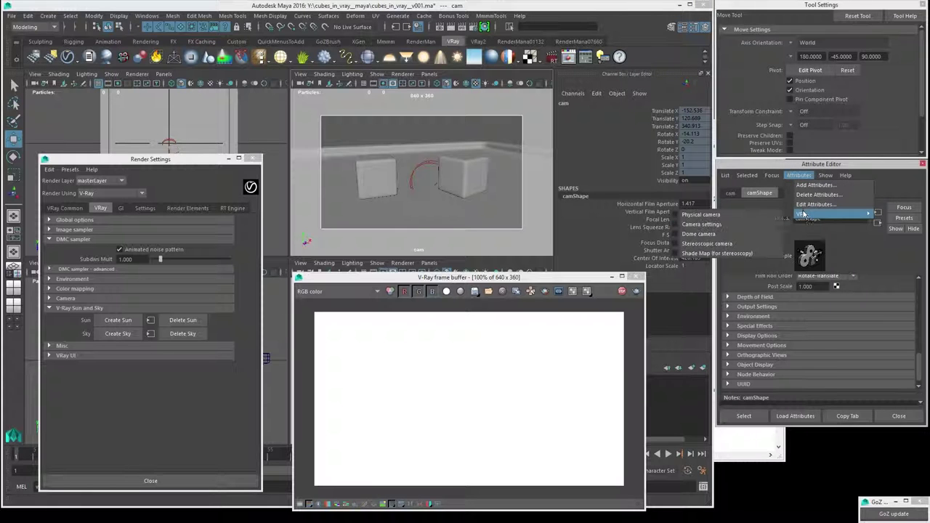
click(701, 218)
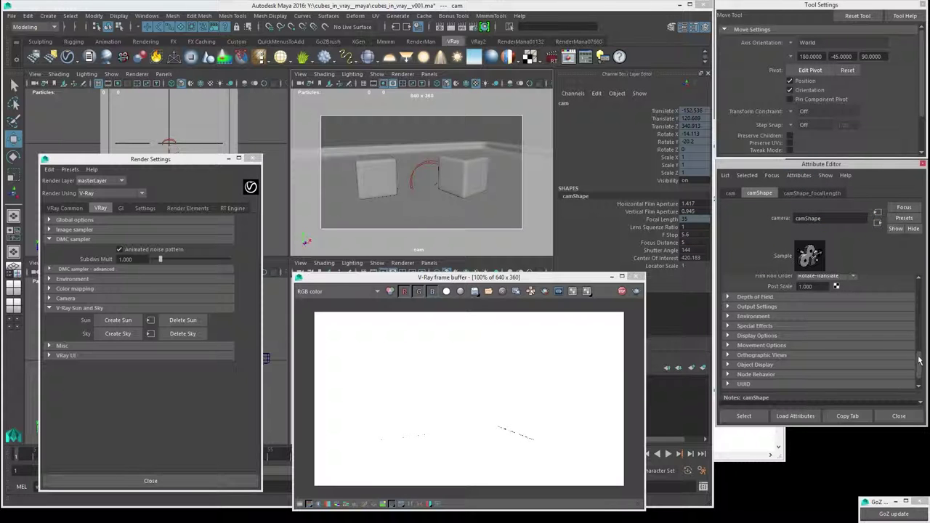
Step: Treat the camera as a V-Ray Physical camera in its extra V-Ray attributes and bring its exposure settings into view
drag(919, 364, 920, 381)
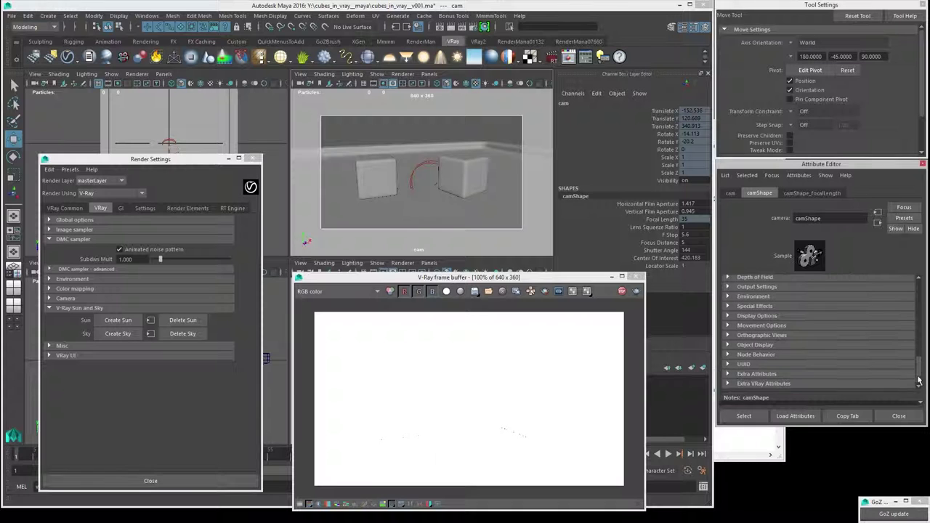
click(727, 384)
scroll(826, 339, down, 2)
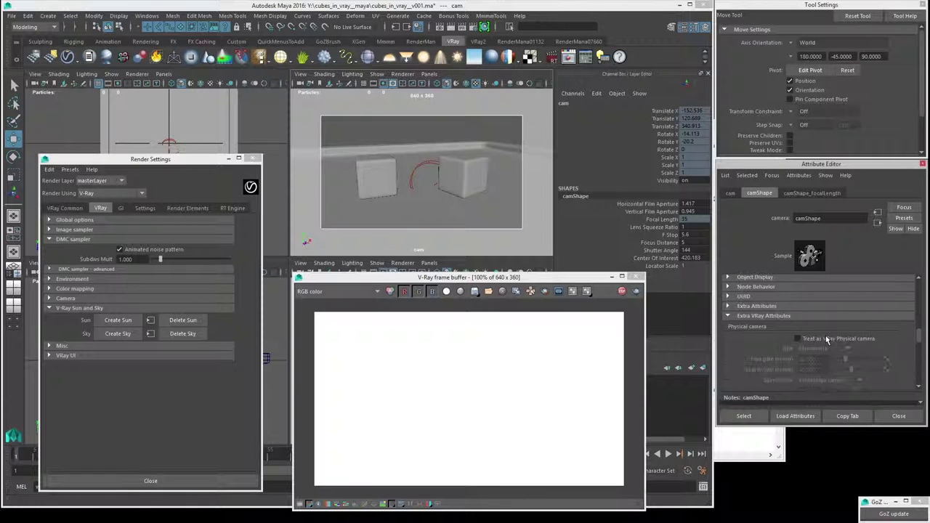
scroll(826, 340, down, 1)
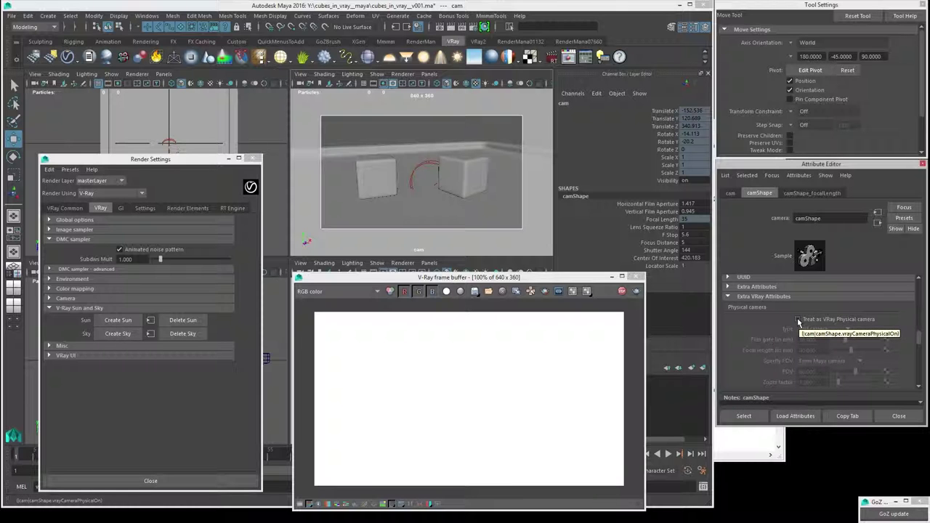
click(798, 320)
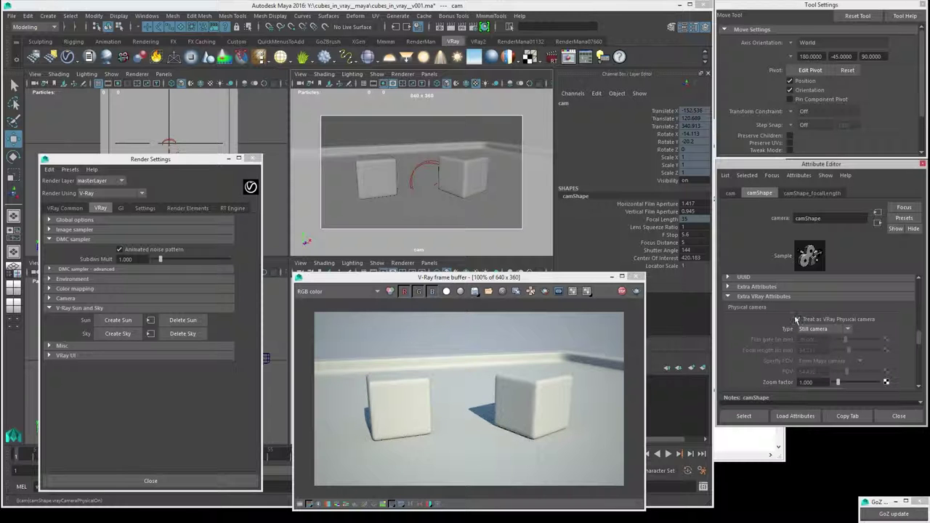
drag(426, 277, 425, 148)
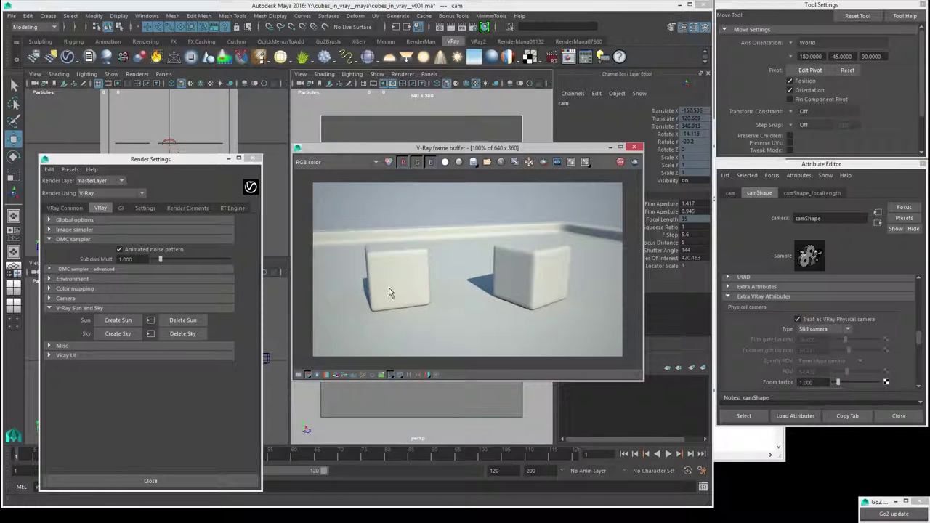
drag(923, 339, 921, 354)
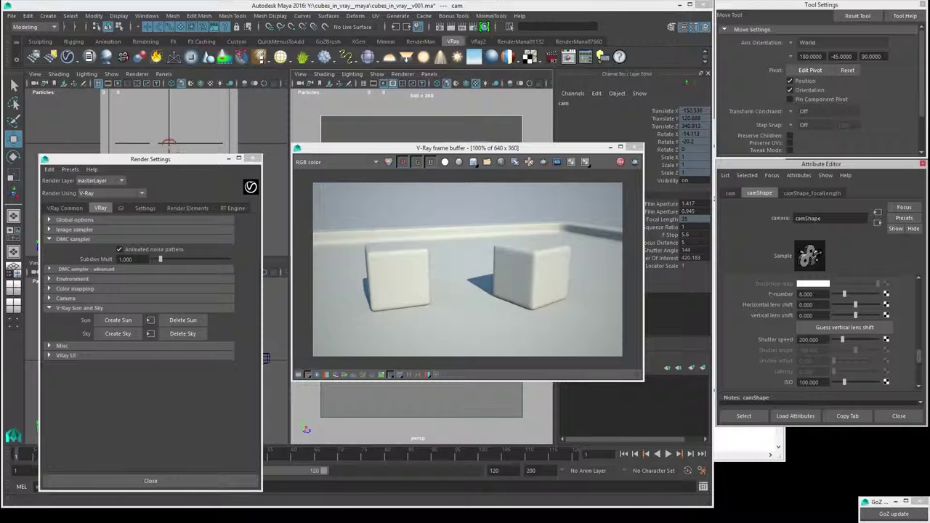
Step: Switch to the web browser and read the ISO 200 shutter speed example in the Wikipedia article on the Sunny 16 rule
key(alt+Tab)
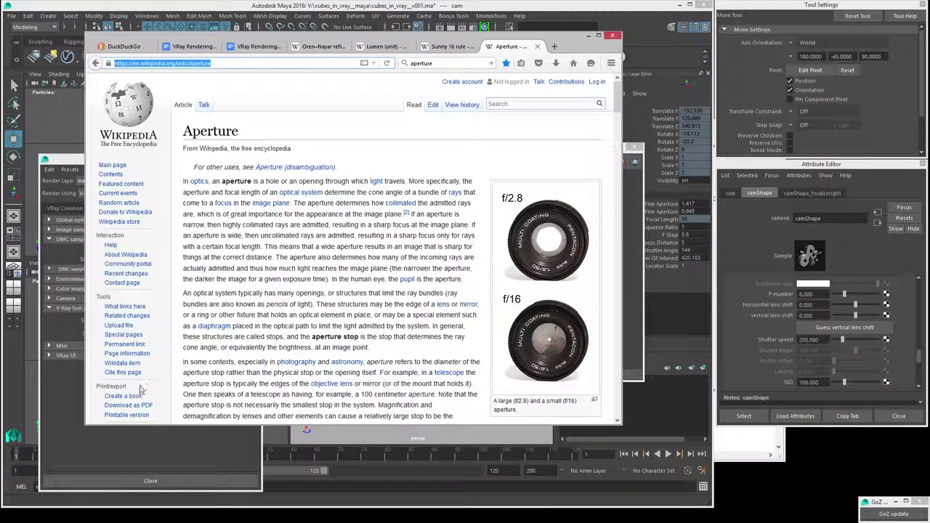
click(451, 47)
click(373, 134)
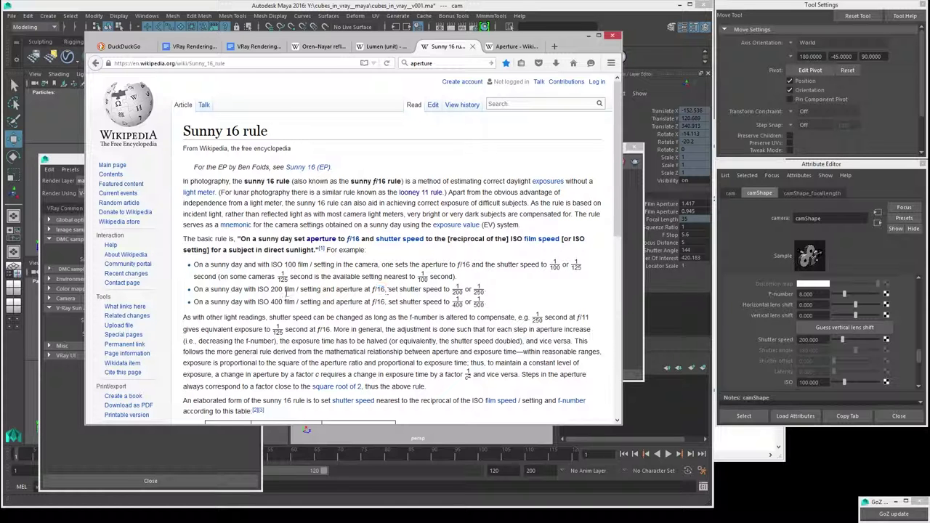
drag(257, 289, 285, 295)
drag(400, 289, 457, 293)
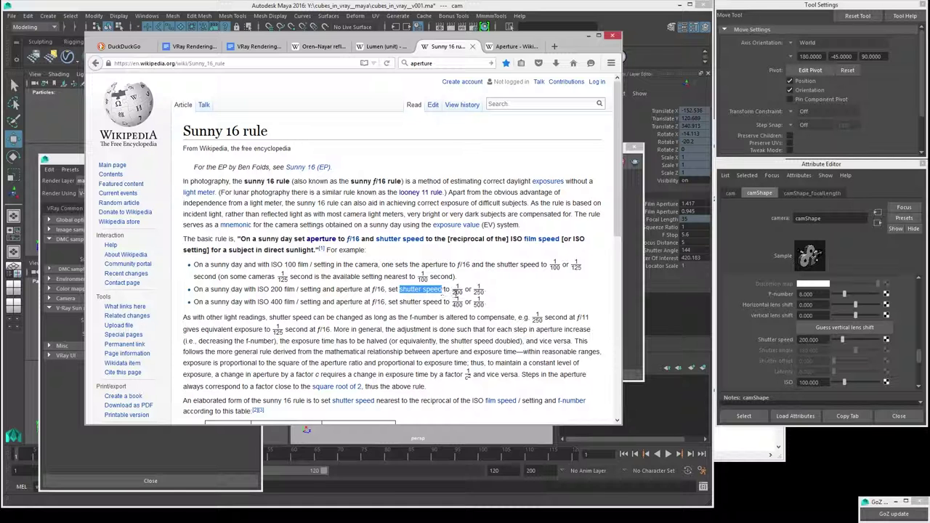
Step: Return to Maya, dismiss the AutoSave warning, and set the physical camera's F-number to 16 and ISO to 200
click(793, 366)
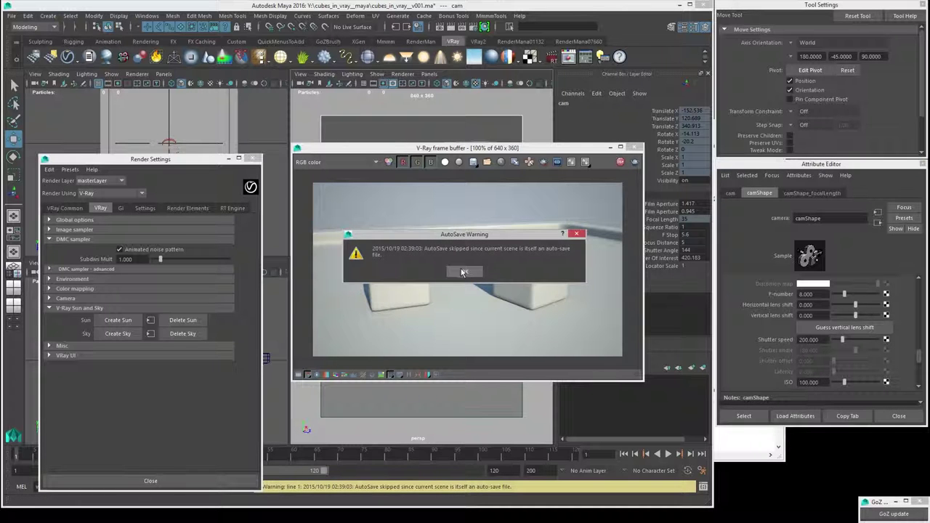
click(463, 271)
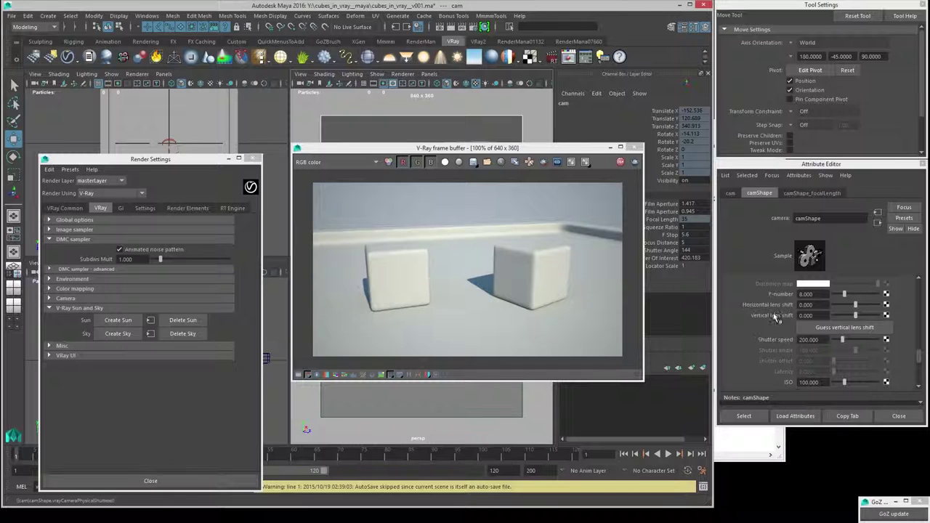
click(800, 294)
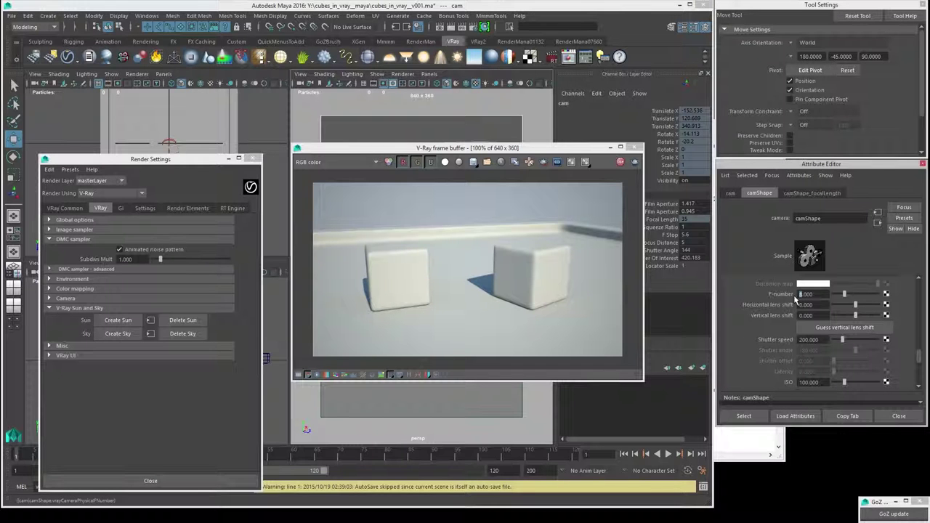
text(16)
key(Tab)
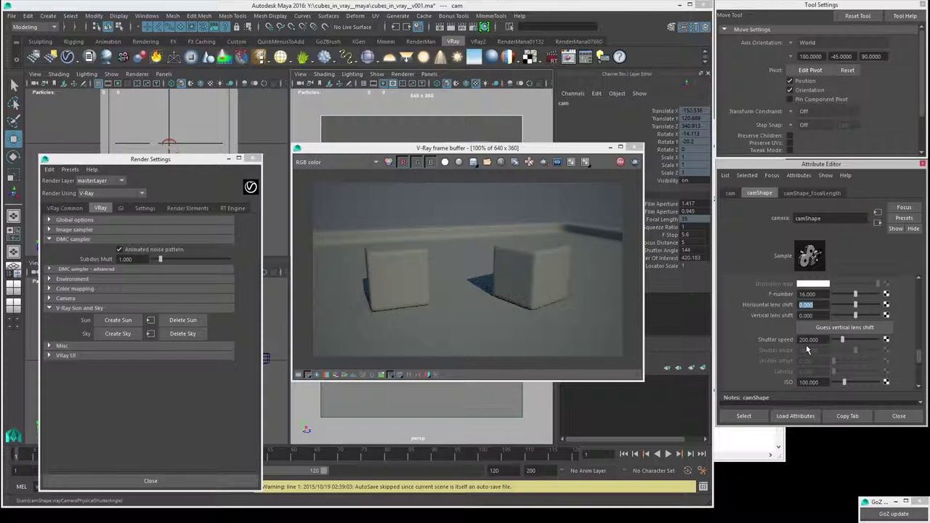
click(802, 382)
key(Return)
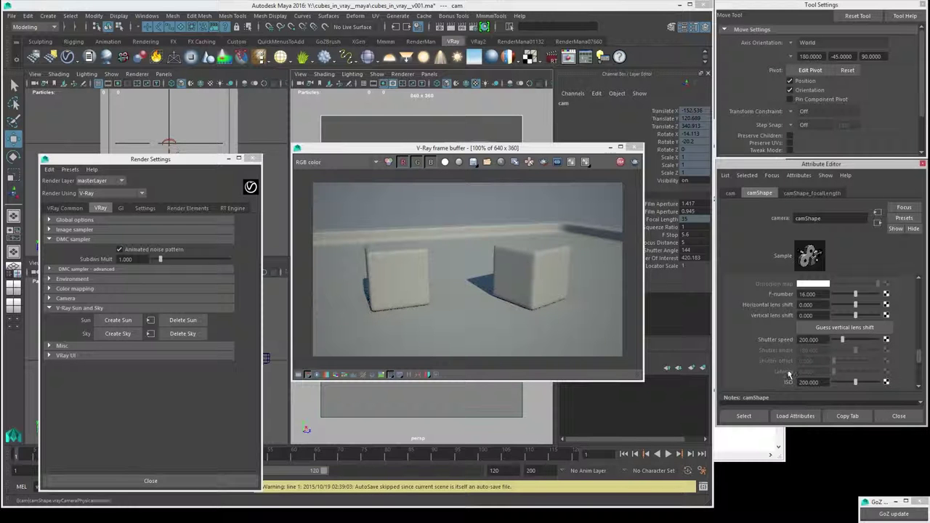
scroll(774, 334, up, 2)
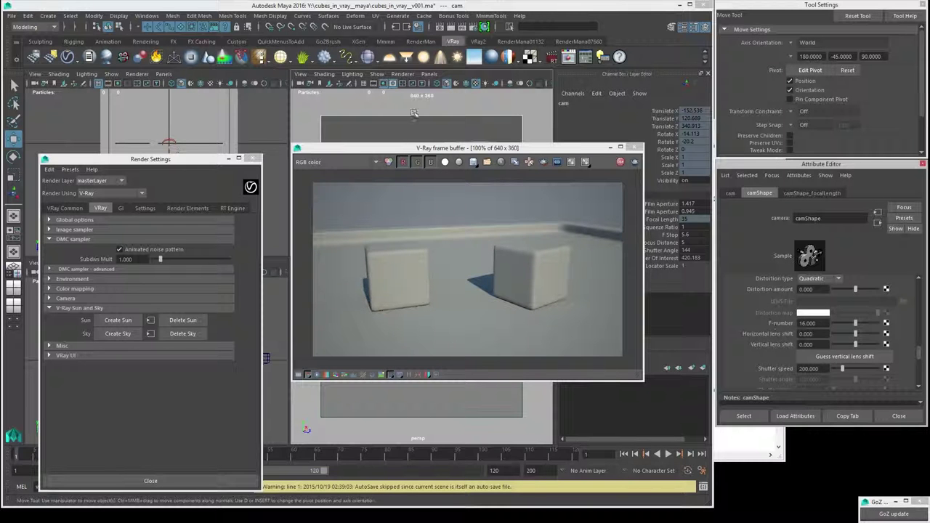
Step: Select the V-Ray sun and move it above the cubes to about X -42.6, Y 124, Z 29.5
drag(416, 150, 477, 256)
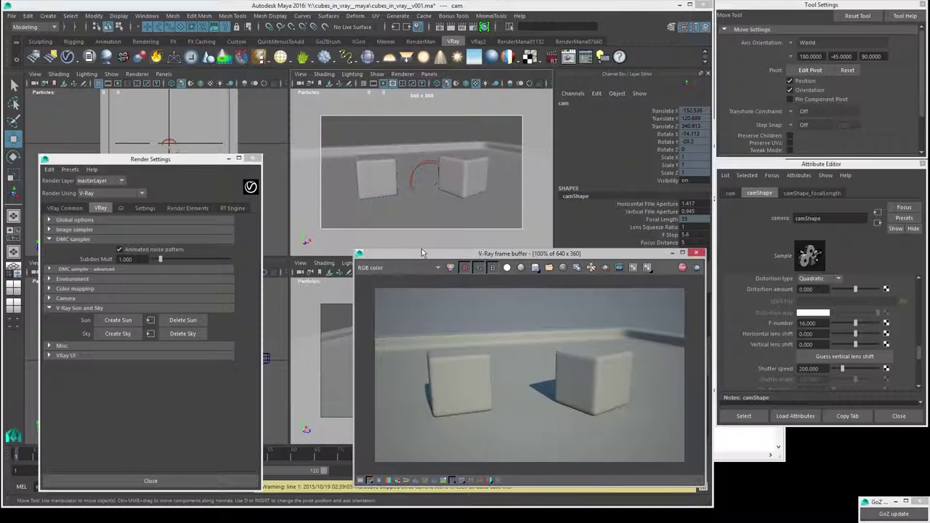
click(419, 166)
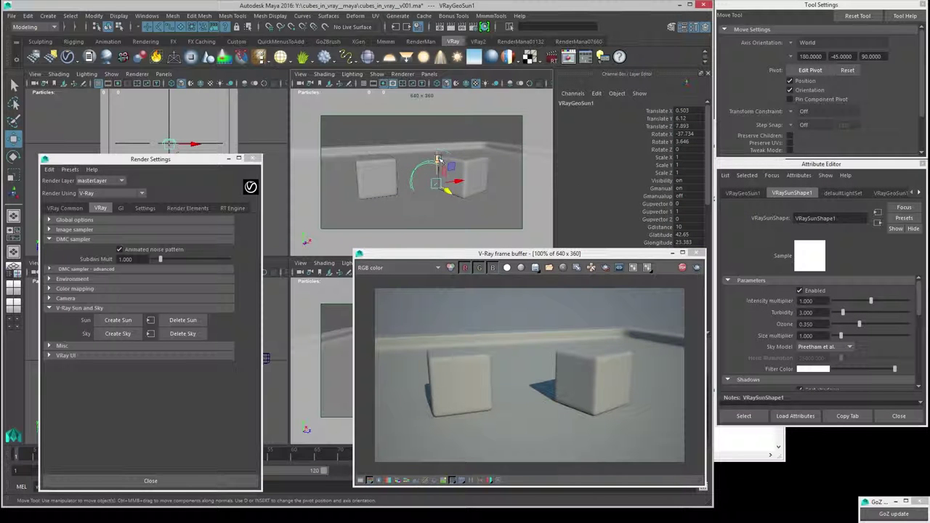
mouse_move(436, 123)
mouse_down()
mouse_move(438, 93)
mouse_move(448, 119)
mouse_move(462, 122)
mouse_move(437, 121)
mouse_up()
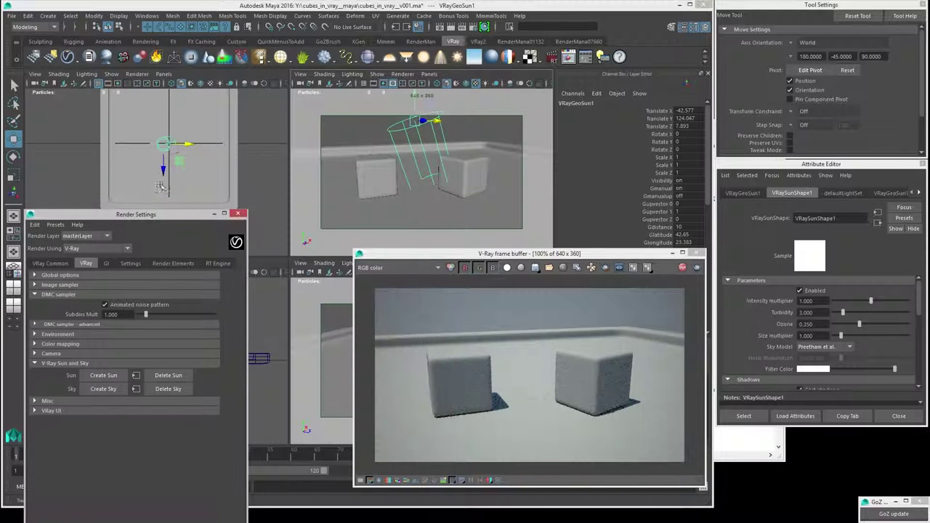
drag(163, 168, 163, 173)
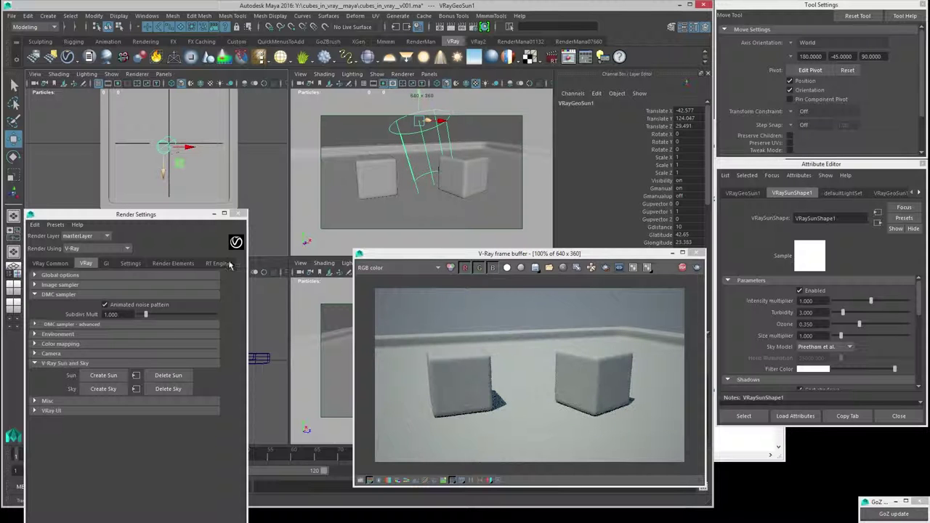
Step: Set the sun's intensity multiplier to 1.5
drag(813, 301, 725, 303)
text(1.)
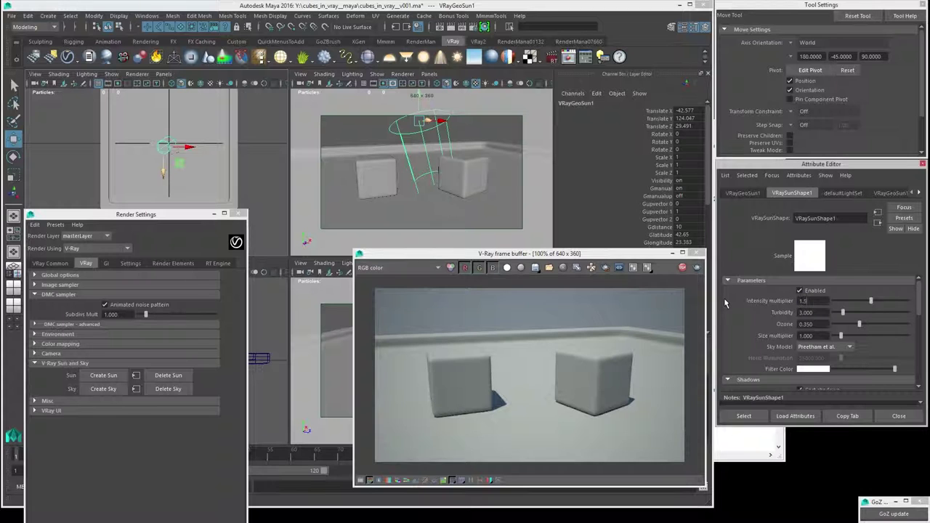
text(5)
key(Return)
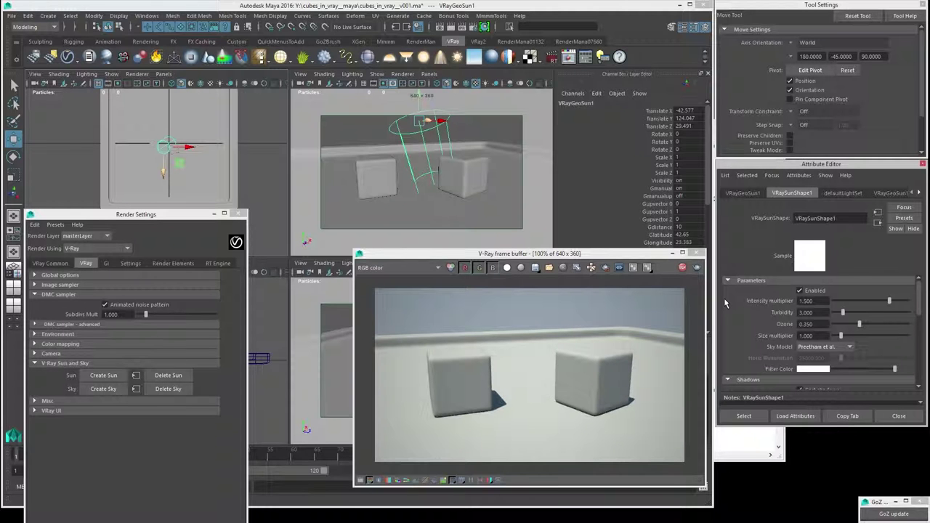
Step: Lower the sun's turbidity to about 2.3 and move the V-Ray frame buffer clear of the camera view
drag(468, 256, 419, 195)
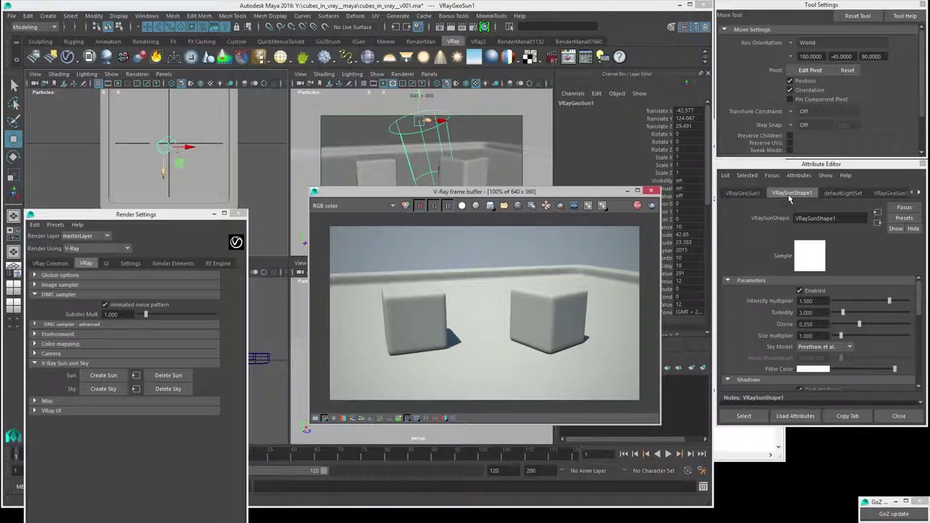
click(841, 313)
drag(841, 314, 835, 313)
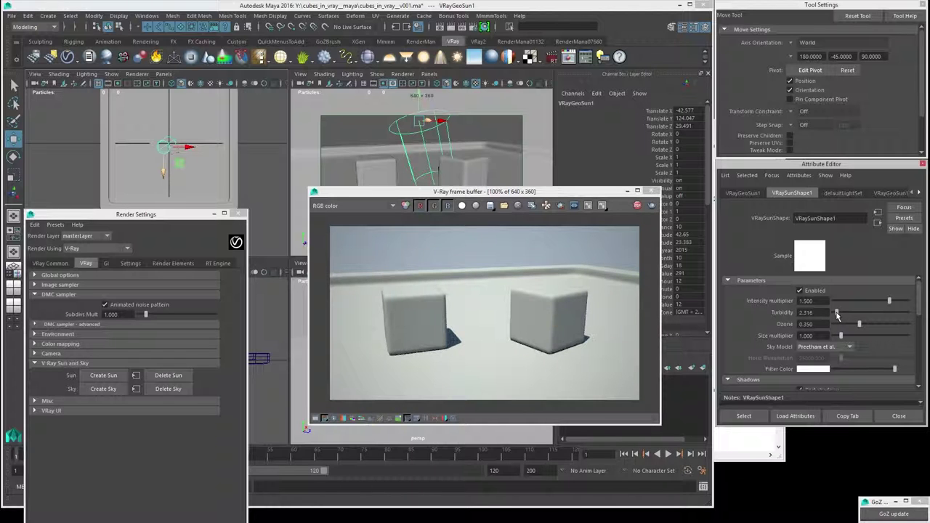
mouse_move(542, 193)
mouse_down()
mouse_move(542, 385)
mouse_move(536, 200)
mouse_up()
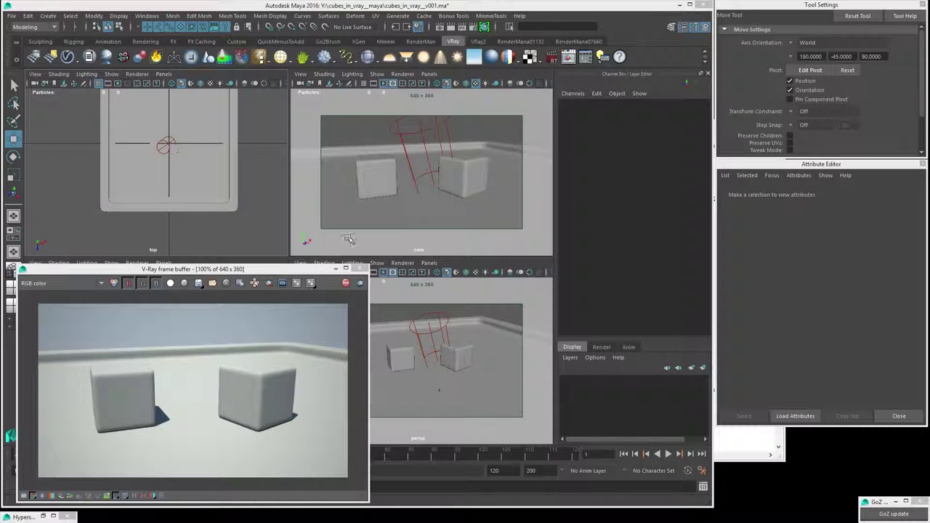
Step: Assign a new VRayMtl material to the green_block cube
click(377, 178)
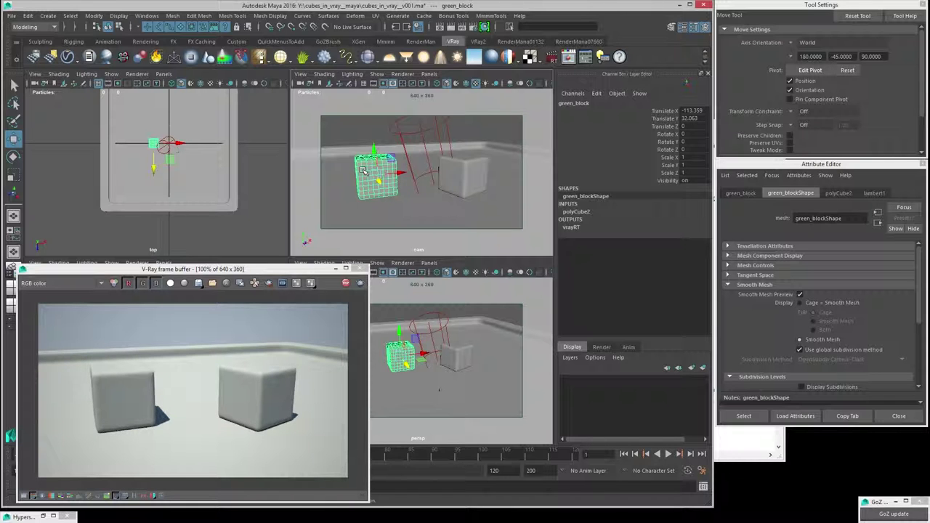
right_click(362, 170)
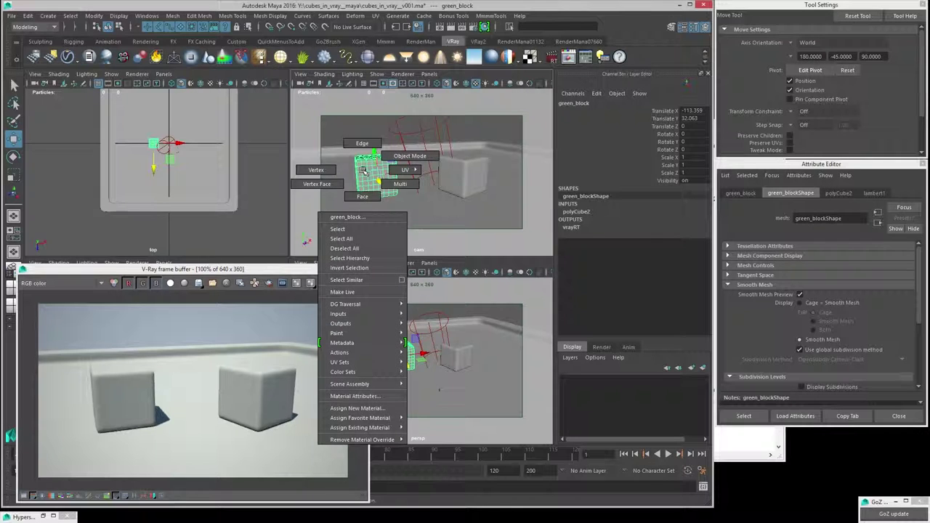
click(357, 408)
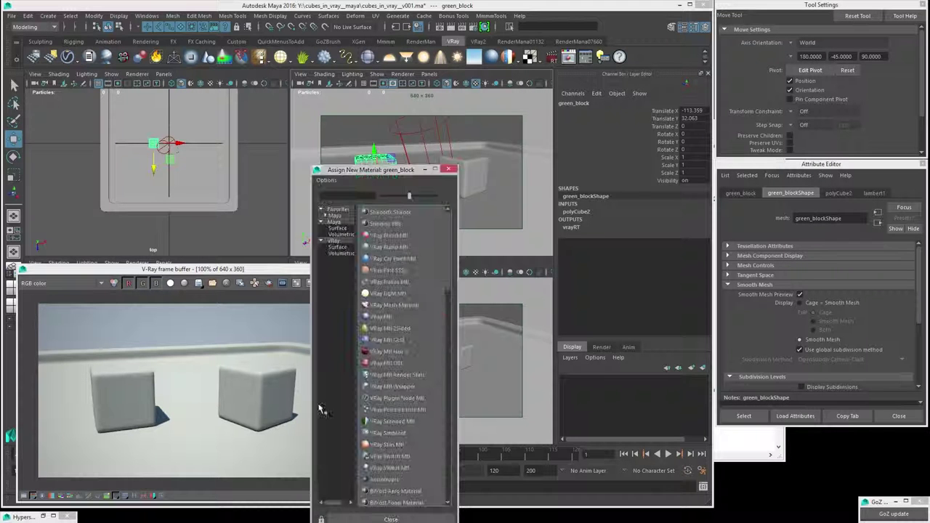
click(383, 321)
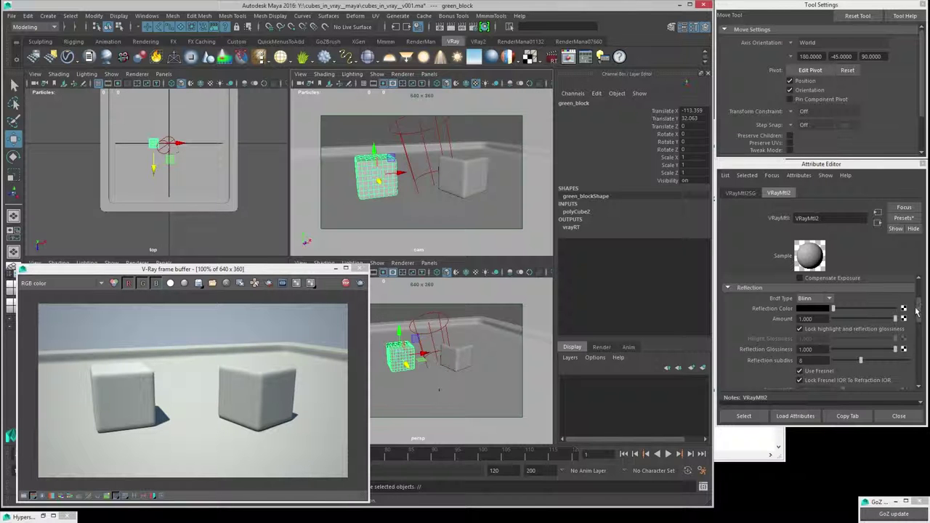
Step: Rename the new cube material as green_block__mat
drag(919, 314, 918, 295)
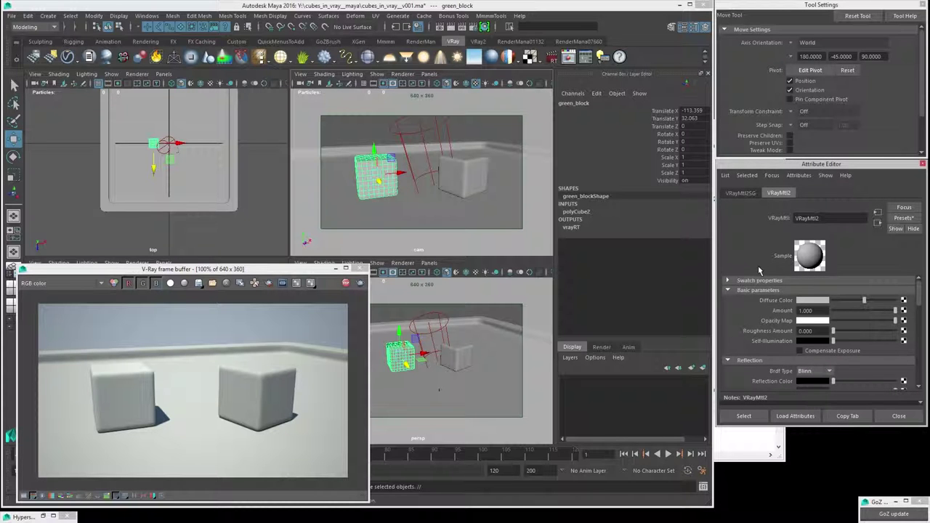
double_click(806, 218)
text(green_block__mat)
key(Return)
drag(830, 218, 844, 219)
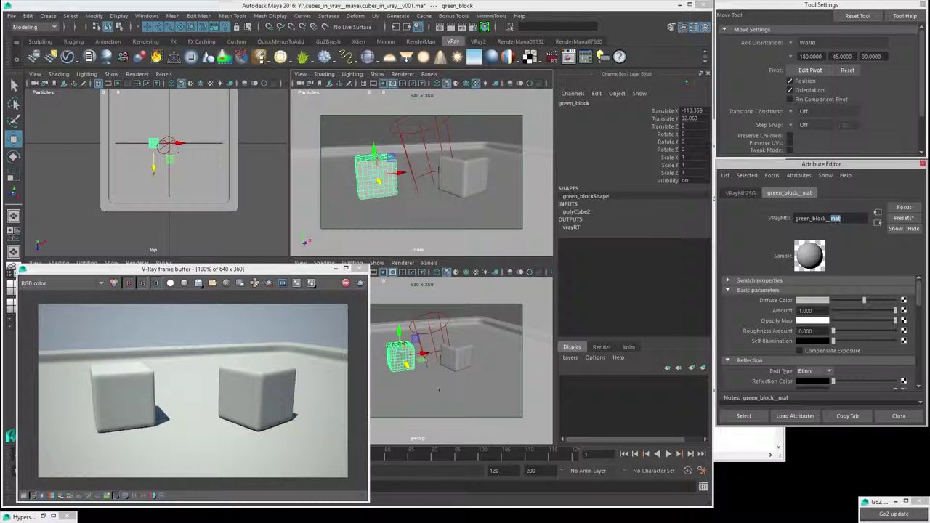
click(834, 218)
drag(795, 219, 811, 219)
click(811, 219)
drag(827, 218, 842, 218)
click(857, 218)
Step: Set the material's diffuse color to a bright green with saturation about 0.97 and value about 0.67
click(812, 302)
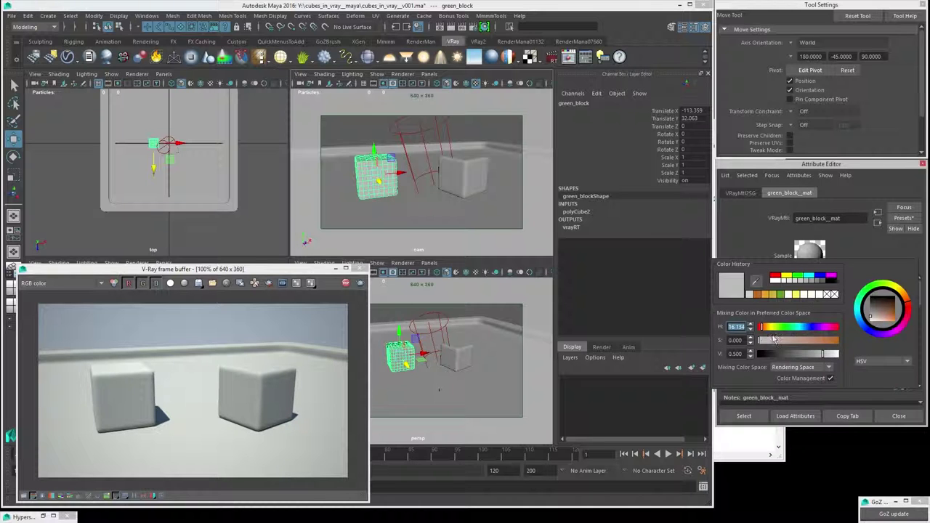
drag(787, 327, 829, 356)
click(829, 355)
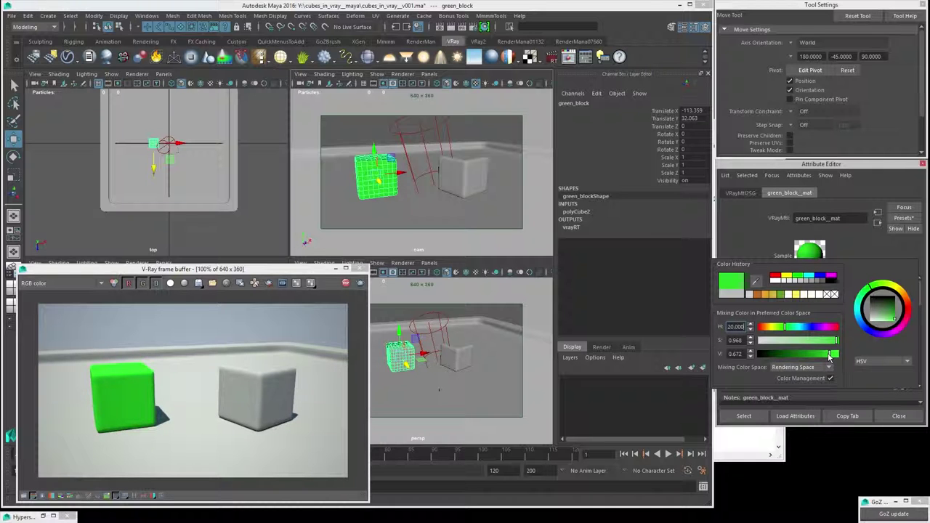
drag(829, 356, 829, 356)
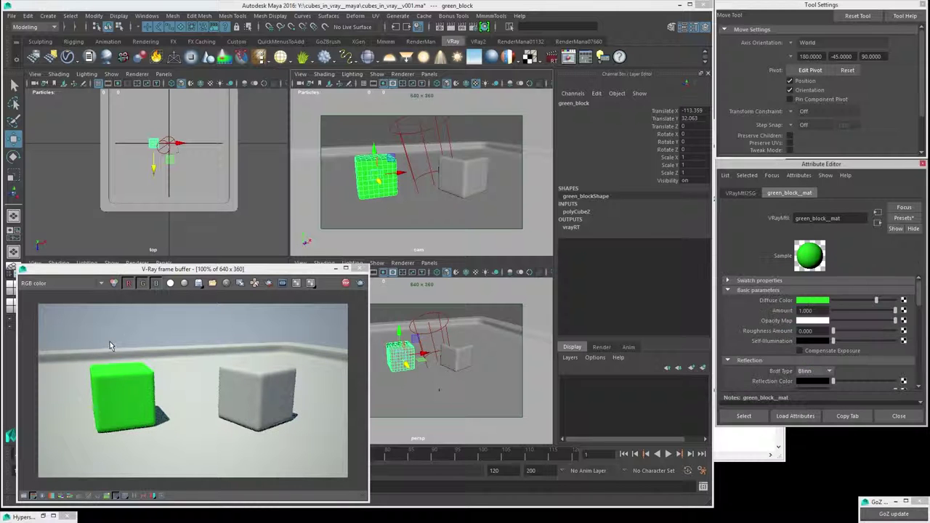
Step: Try the green material's roughness amount at about 0.9 and reduce it to about 0.2
scroll(794, 321, down, 1)
scroll(794, 321, down, 1)
scroll(813, 327, up, 2)
drag(833, 332, 888, 338)
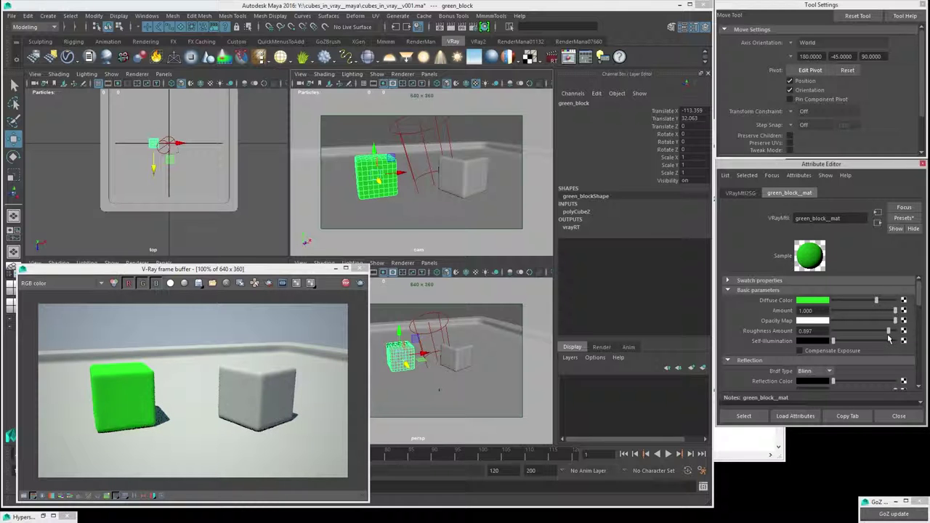
drag(888, 337, 847, 343)
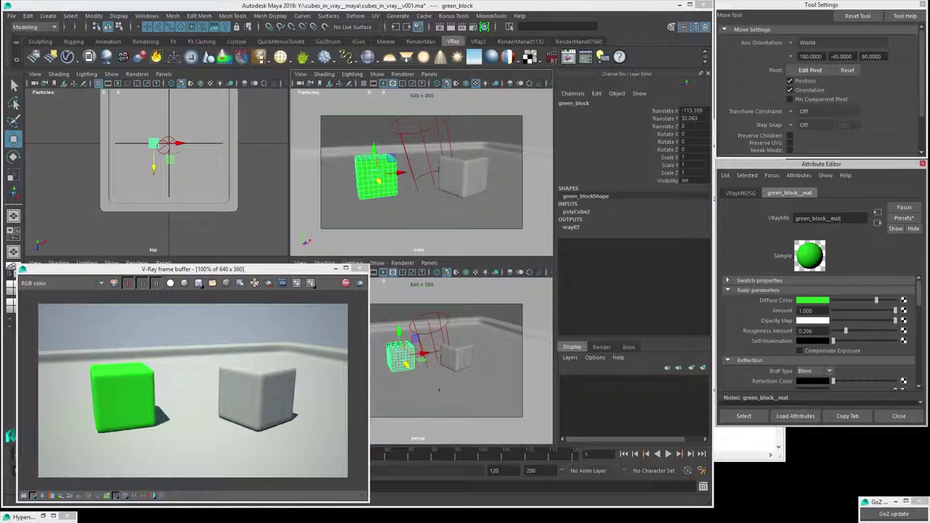
Step: Switch to the web browser and read the Wikipedia article on the Oren–Nayar reflectance model, comparing its Lambertian and Oren-Nayar vase images
key(alt+Tab)
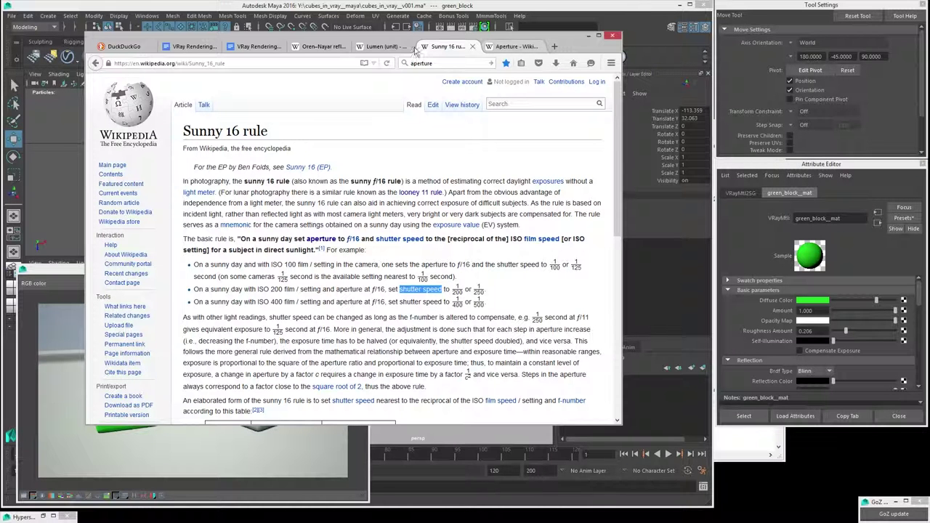
click(320, 46)
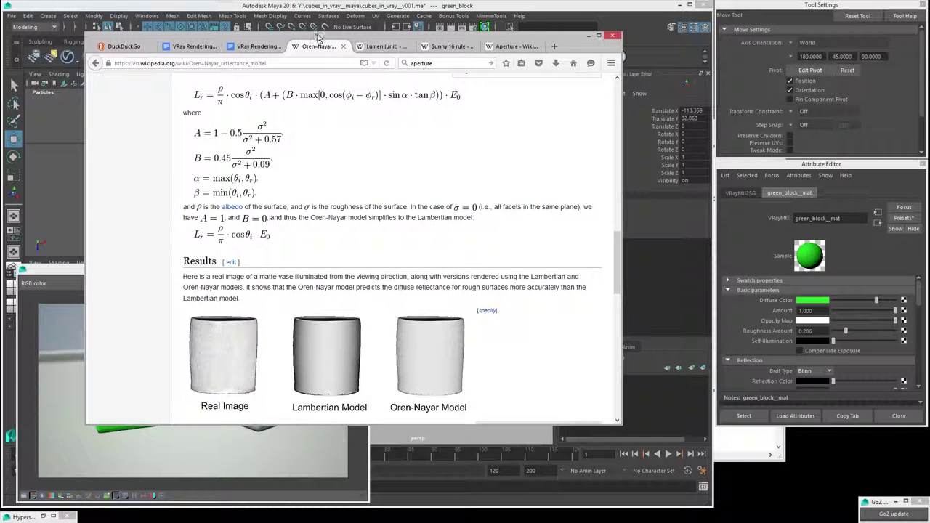
drag(317, 37, 420, 29)
scroll(545, 201, up, 2)
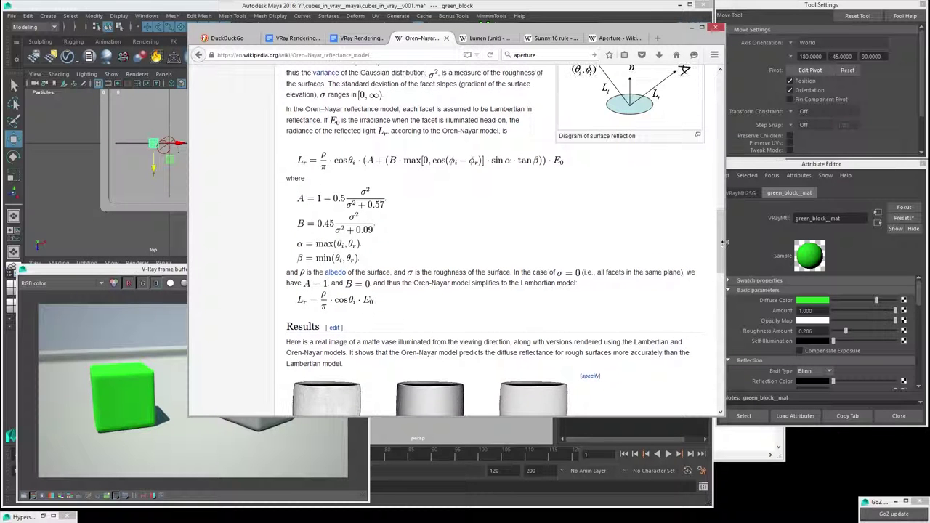
drag(721, 240, 720, 85)
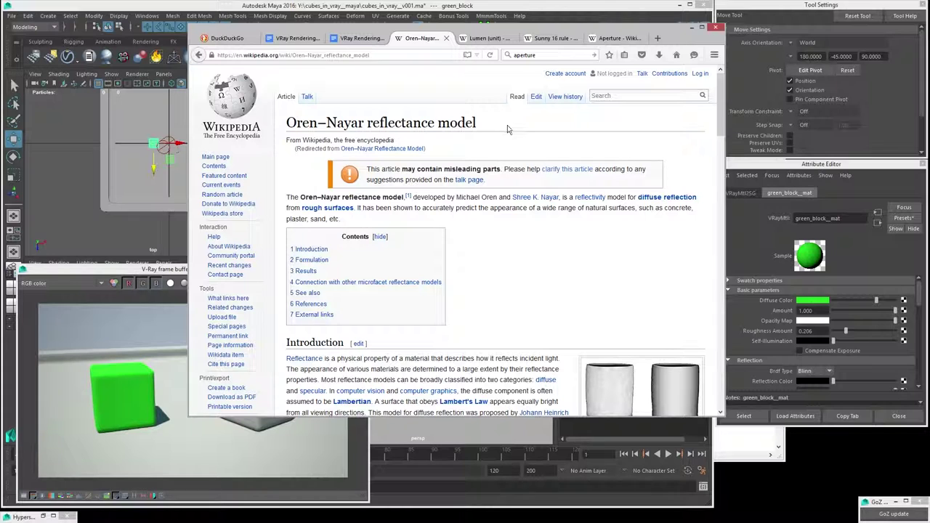
drag(724, 106, 722, 152)
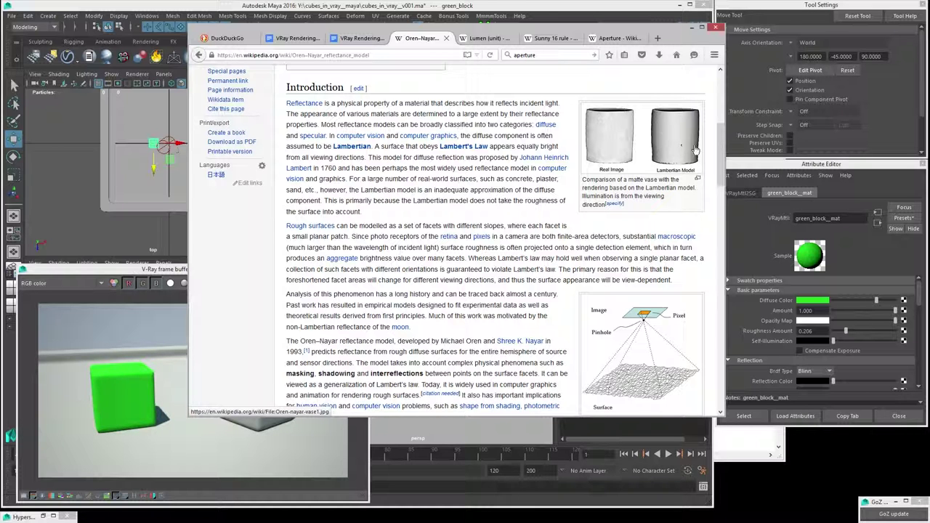
drag(721, 159, 722, 260)
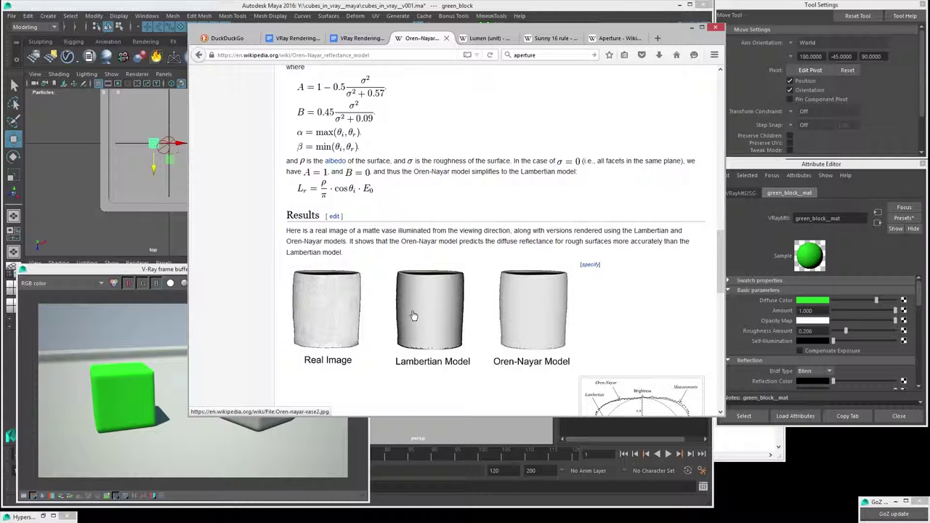
Step: Return to Maya and set the green material's roughness amount to about 0.26
drag(491, 29, 399, 38)
mouse_move(845, 331)
mouse_down()
mouse_move(835, 332)
mouse_move(900, 332)
mouse_move(830, 332)
mouse_move(850, 332)
mouse_up()
drag(918, 295, 916, 311)
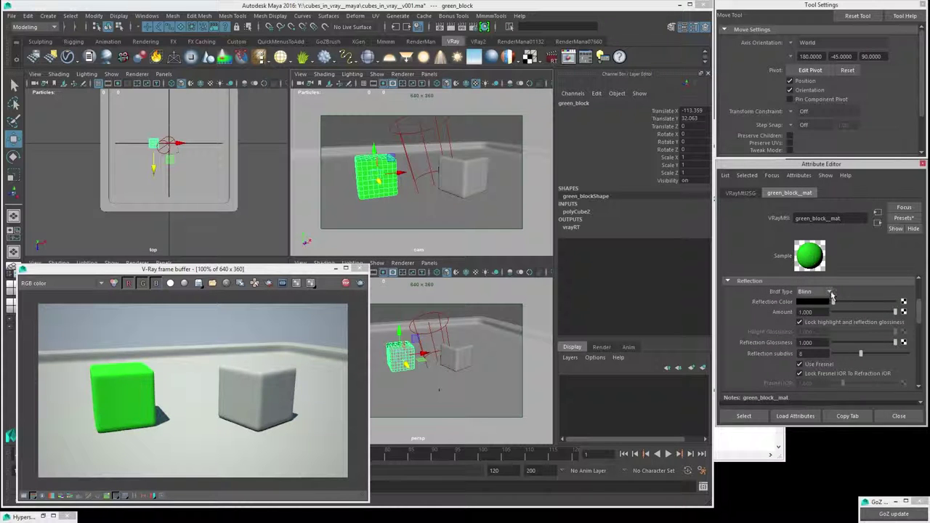
scroll(771, 334, up, 3)
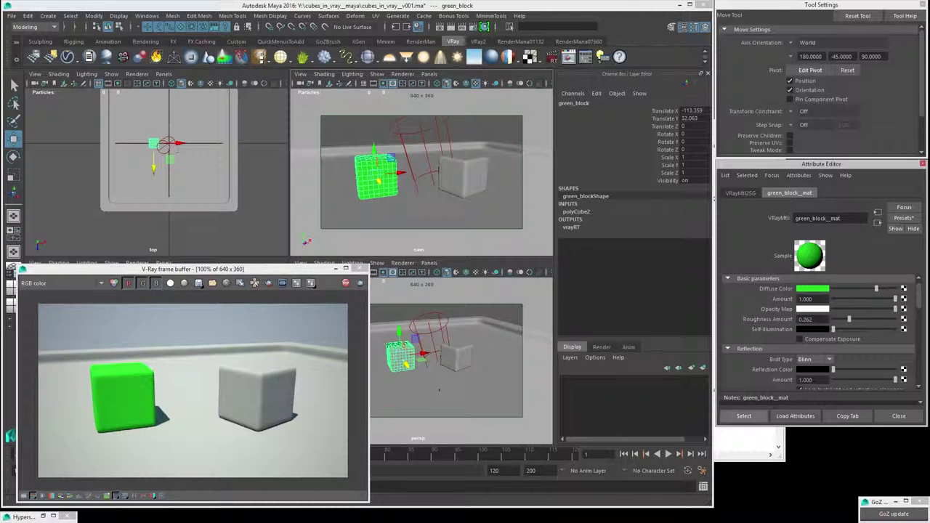
Step: Raise the green material's reflection color to a mid grey and set its reflection glossiness to about 0.68
scroll(819, 367, down, 3)
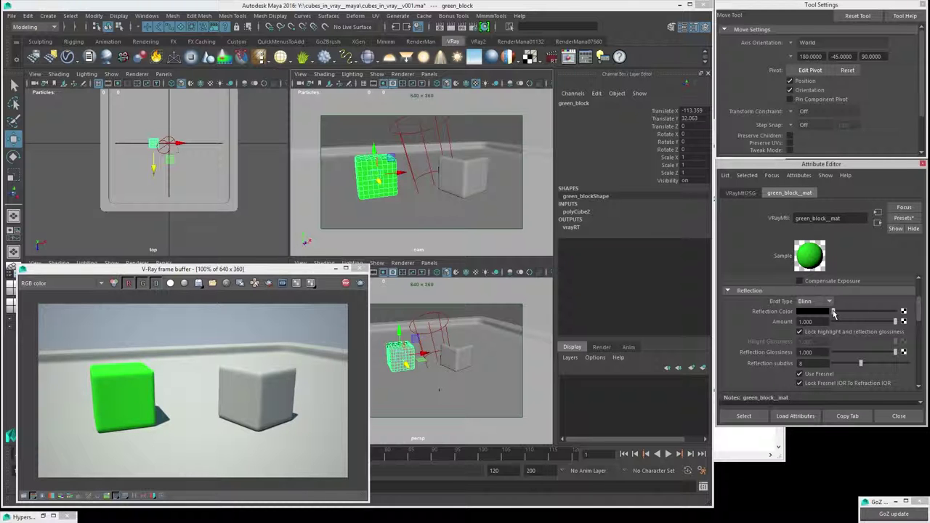
drag(834, 314, 858, 318)
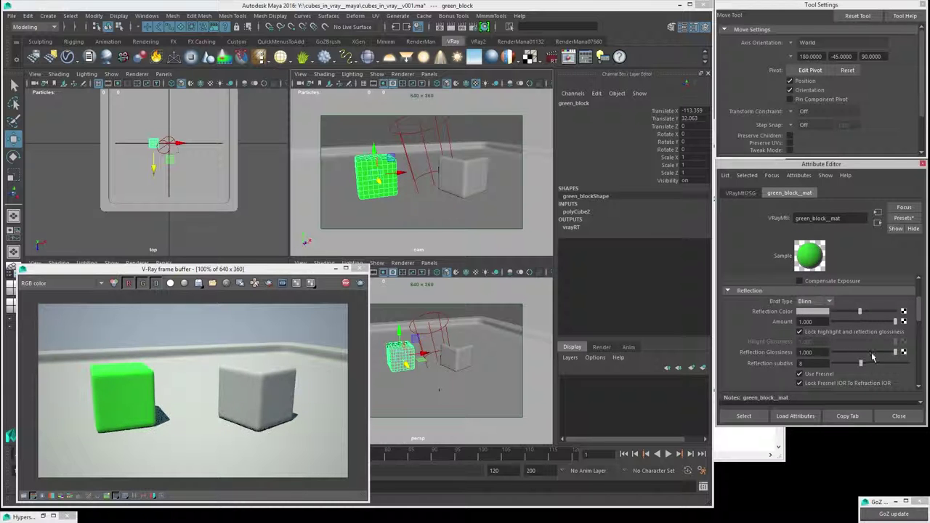
drag(898, 353, 876, 355)
Step: Unlock the Fresnel IOR from the refraction IOR and set it to about 1.8
scroll(875, 363, down, 2)
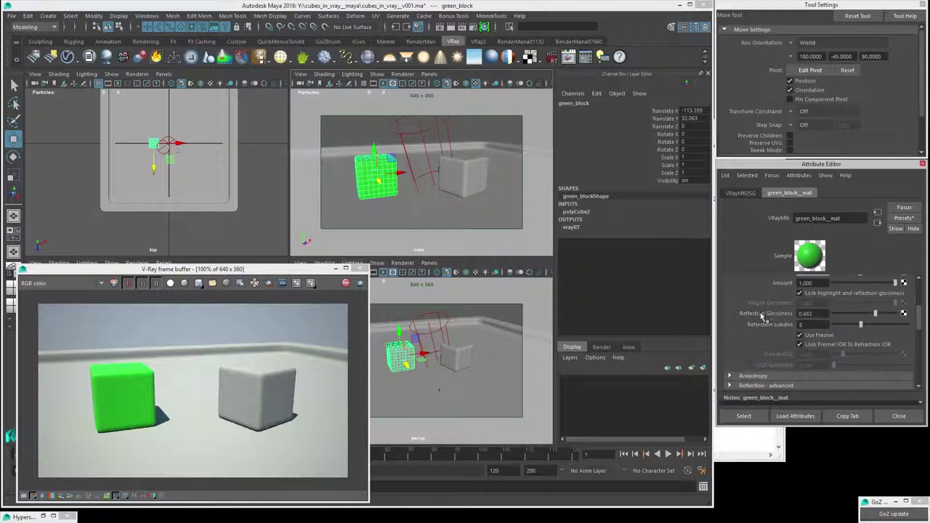
click(800, 345)
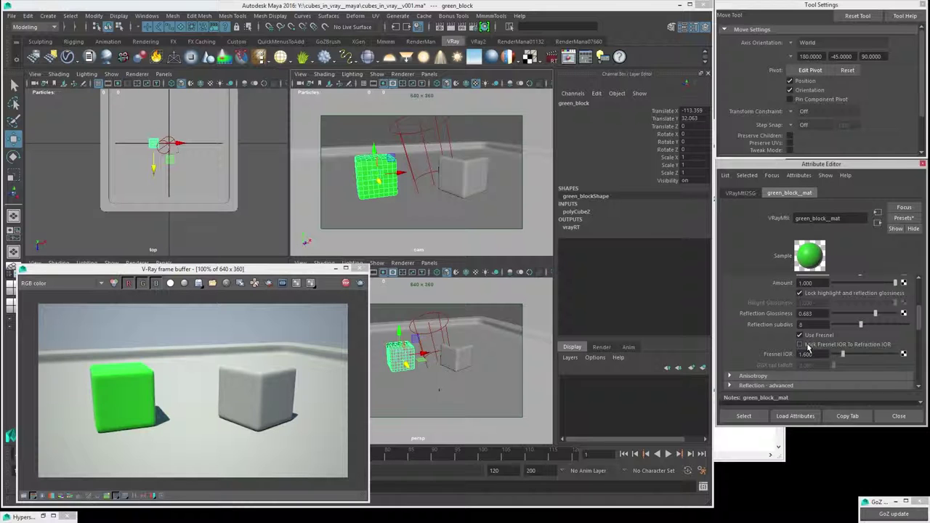
drag(842, 358, 843, 361)
drag(844, 361, 845, 361)
Step: Compare the green cube's reflections with the Fresnel IOR at 10 and at lower values, settling on about 2.4
drag(199, 273, 220, 181)
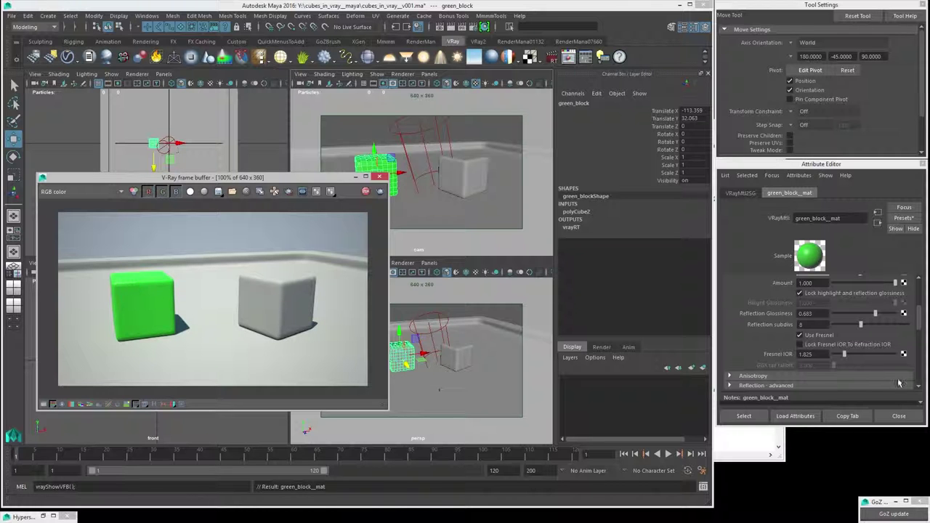
drag(845, 356, 903, 364)
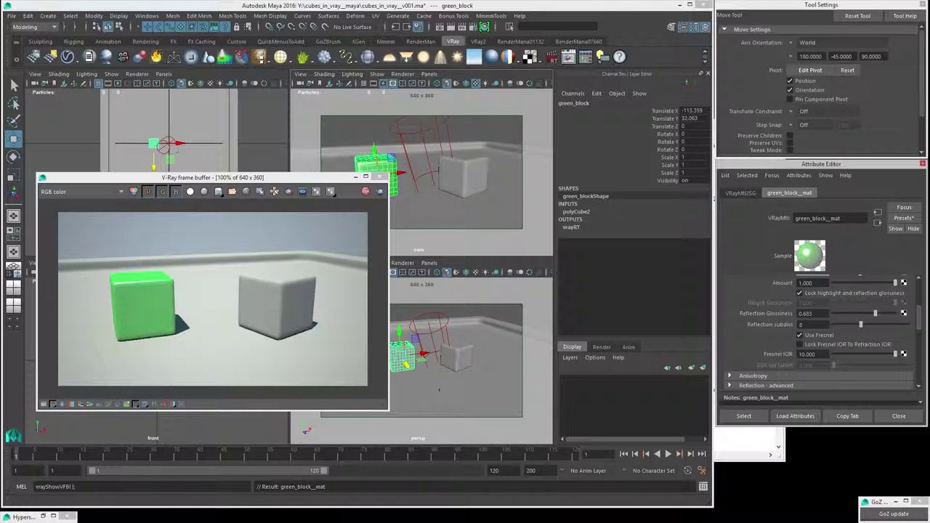
drag(891, 358, 853, 356)
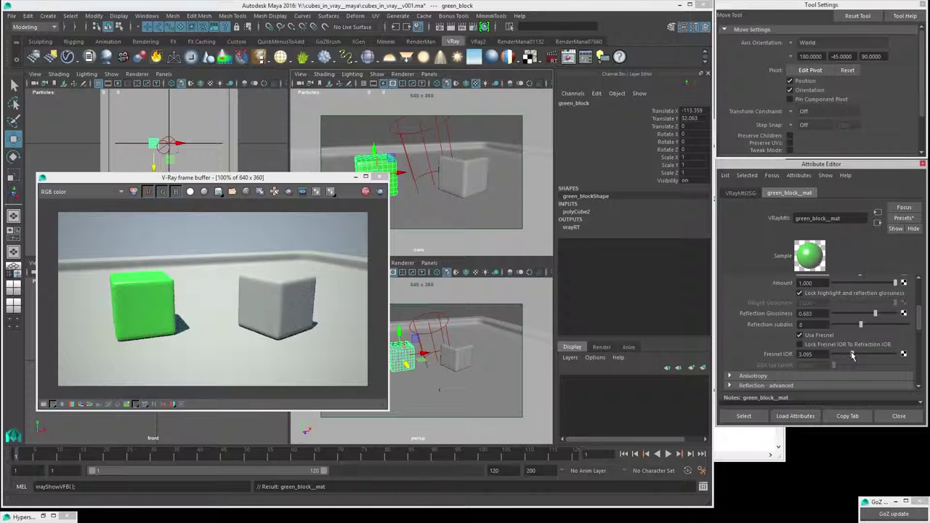
drag(853, 356, 846, 358)
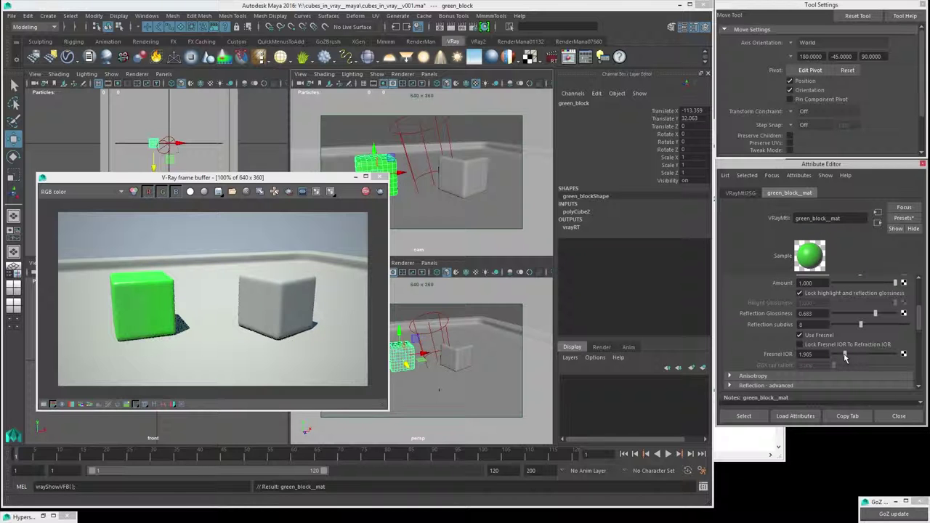
drag(844, 356, 848, 359)
click(465, 275)
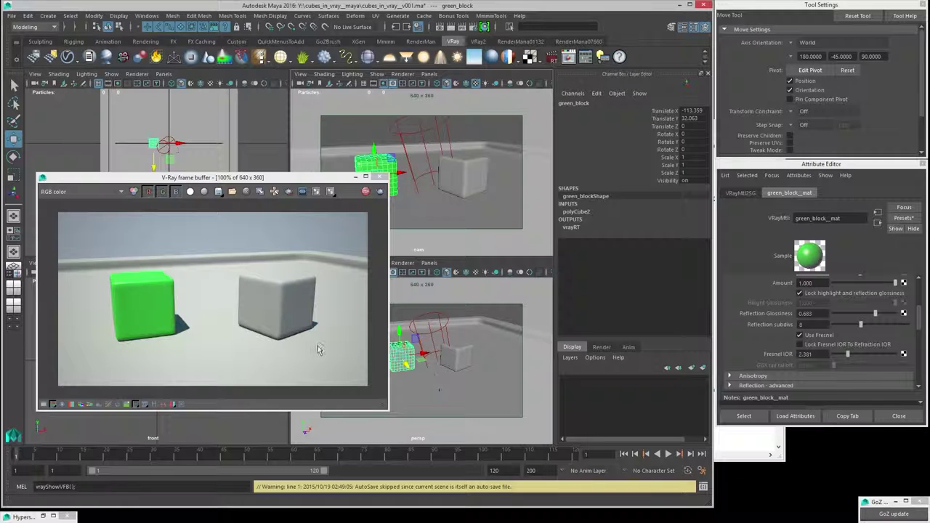
Step: Assign a new VRayMtl material to the orange_block cube
click(473, 180)
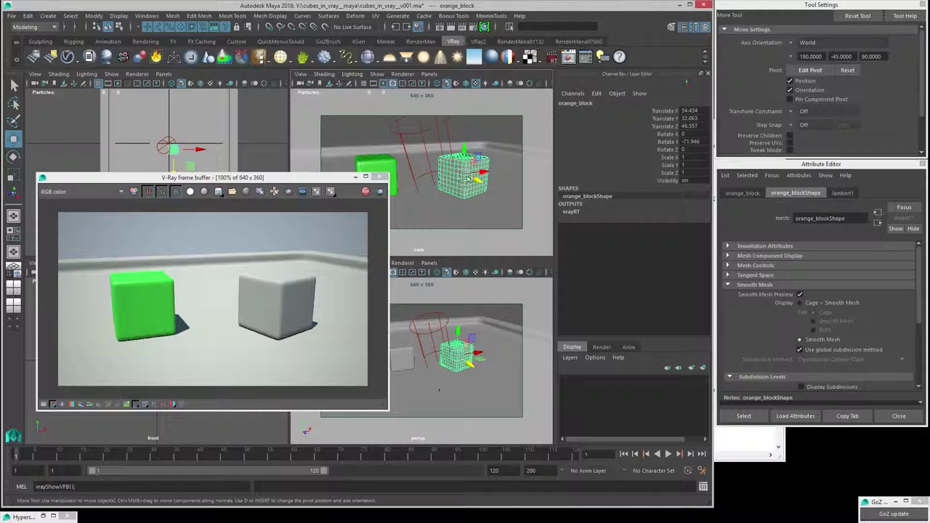
right_drag(463, 186, 477, 423)
click(381, 320)
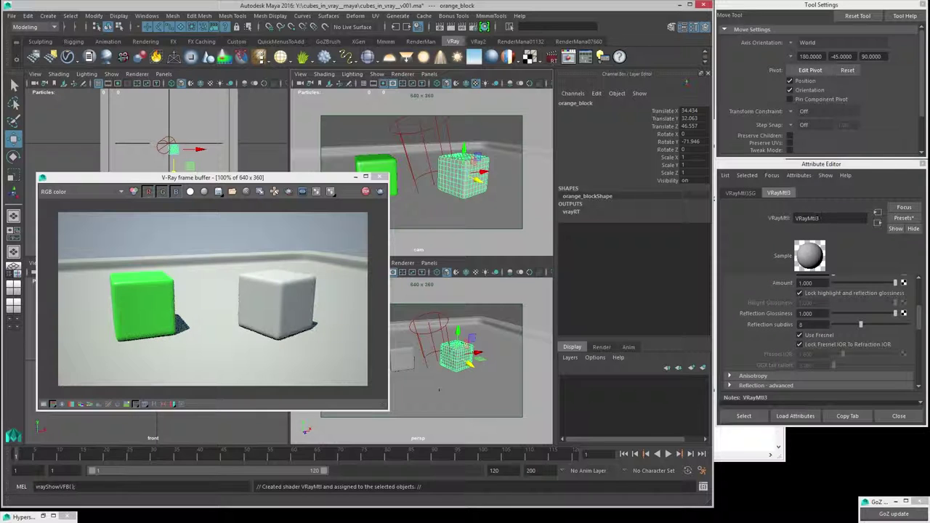
Step: Rename the second cube's material as orange_block__mat
click(807, 218)
text(orn)
key(BackSpace)
text(ange_block_)
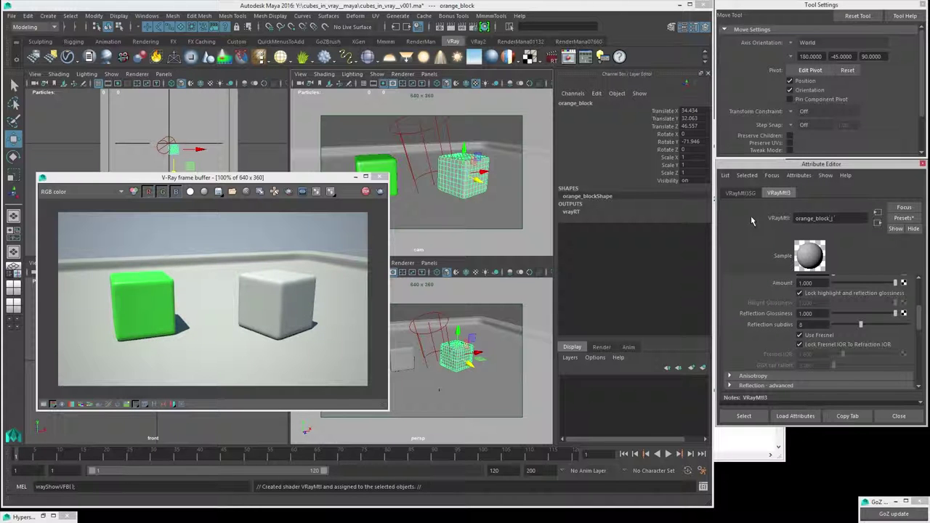
text(_mat)
key(Return)
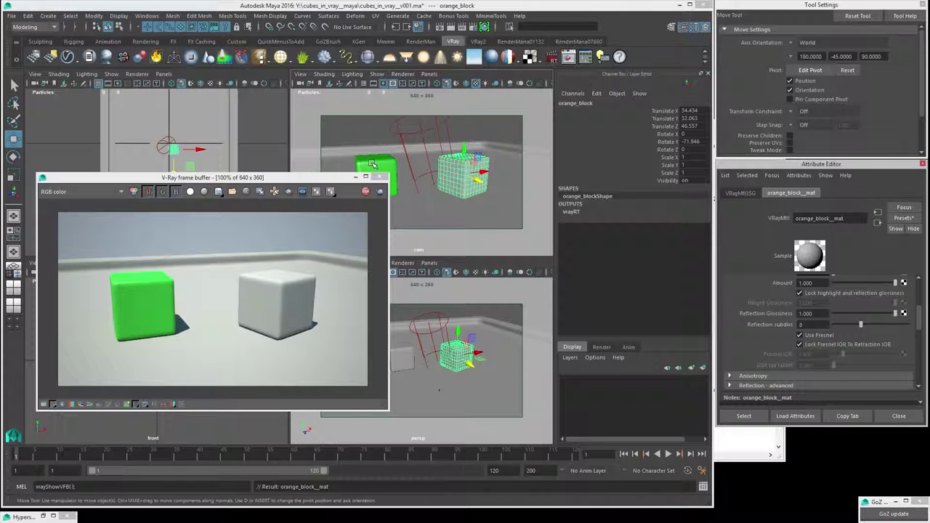
Step: Save the green cube's VRayMtl settings as an attribute preset named green_block__mat
drag(331, 186, 327, 217)
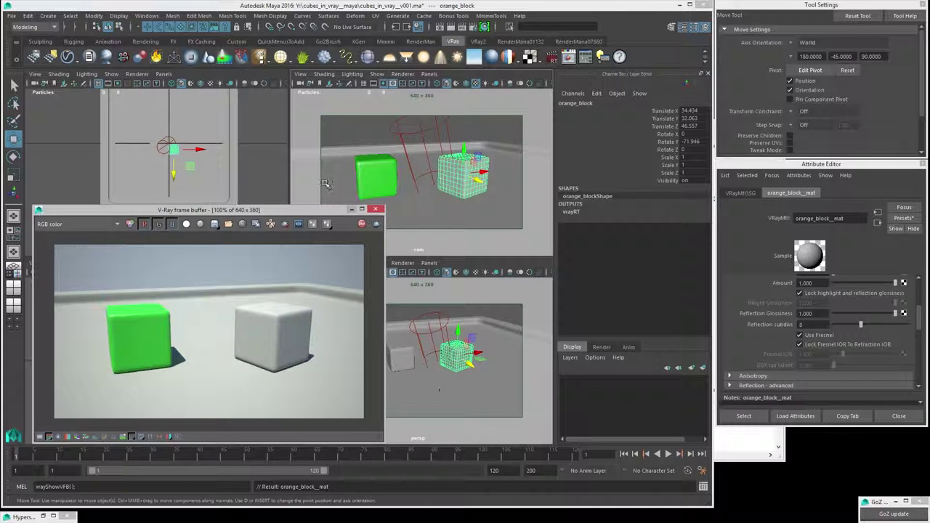
click(391, 179)
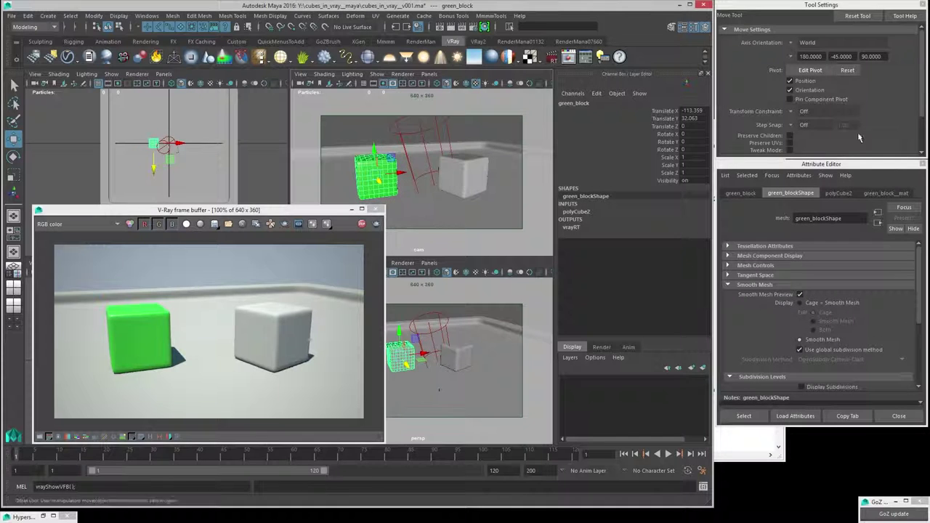
click(872, 196)
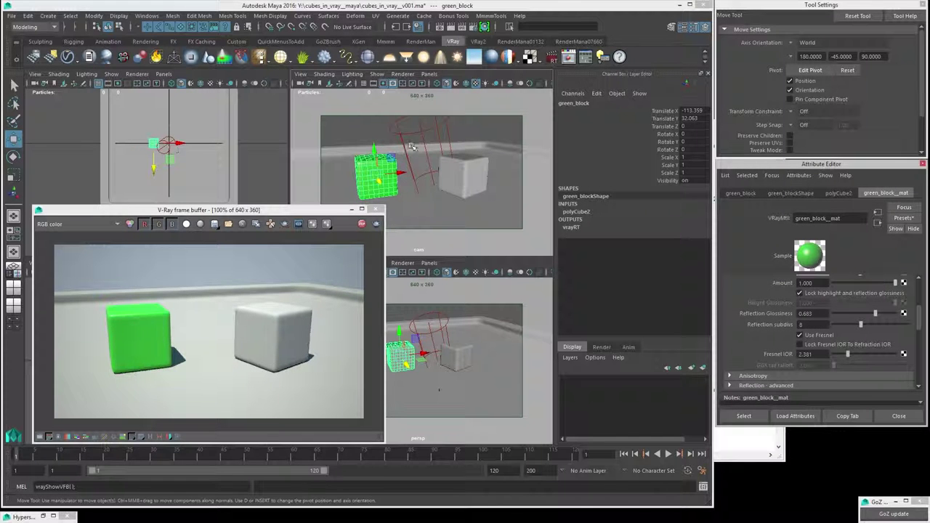
click(901, 220)
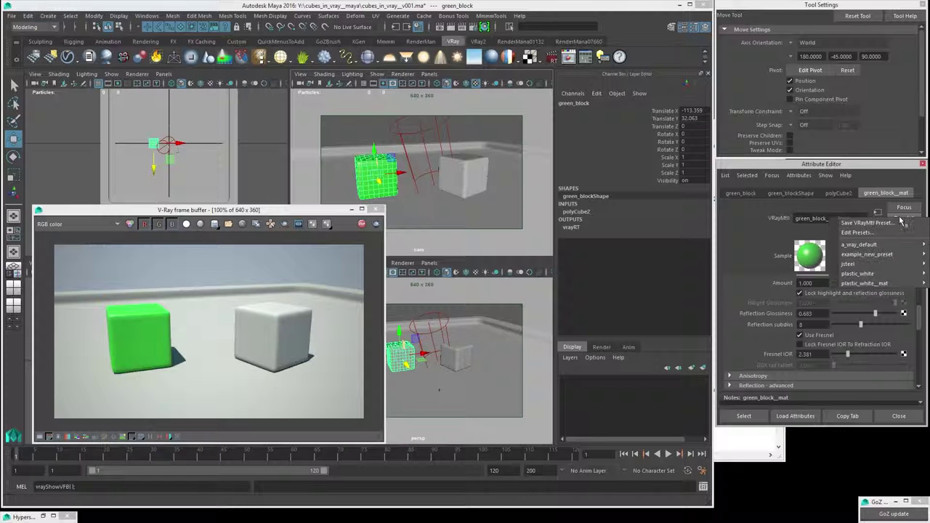
click(857, 223)
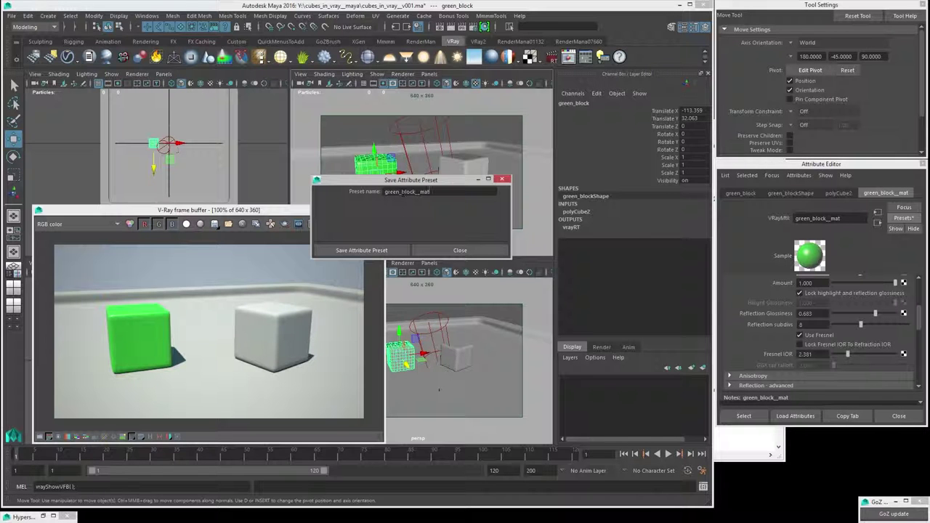
click(373, 252)
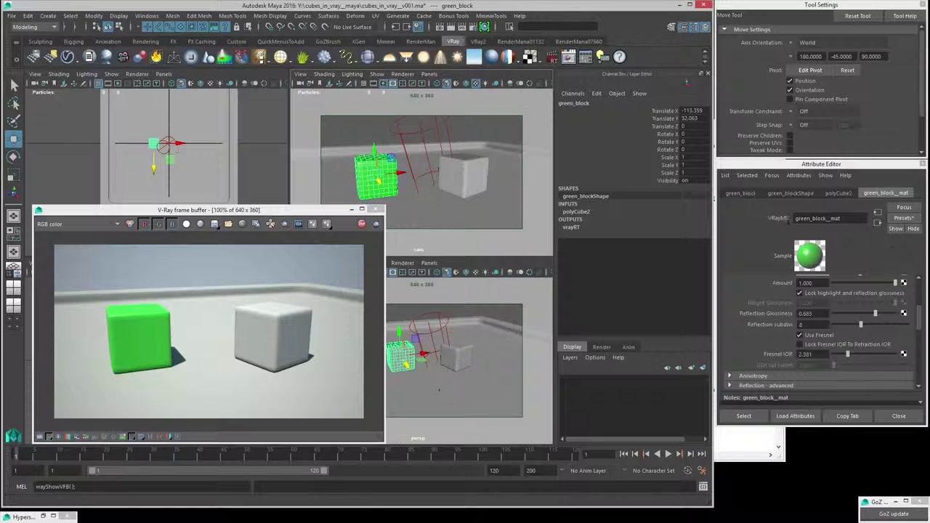
Step: Replace the orange block material's settings with the green_block__mat preset
click(475, 176)
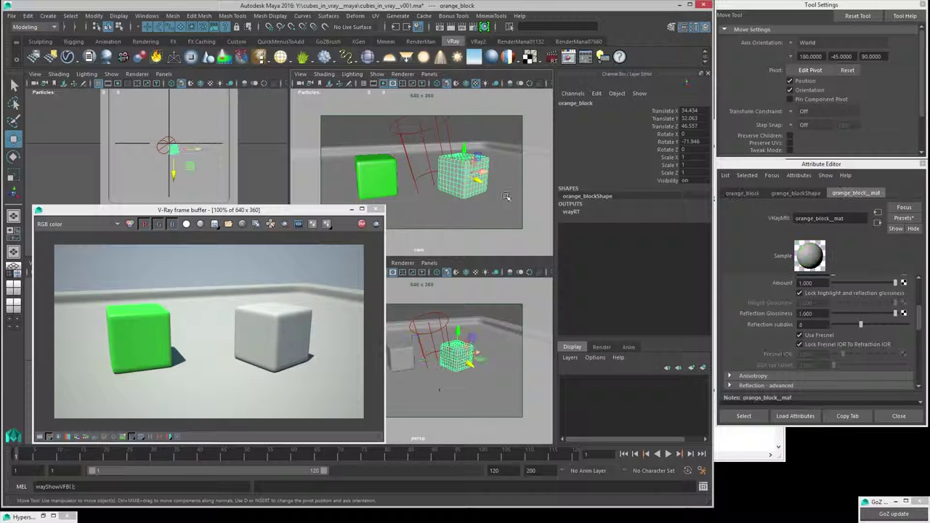
click(903, 219)
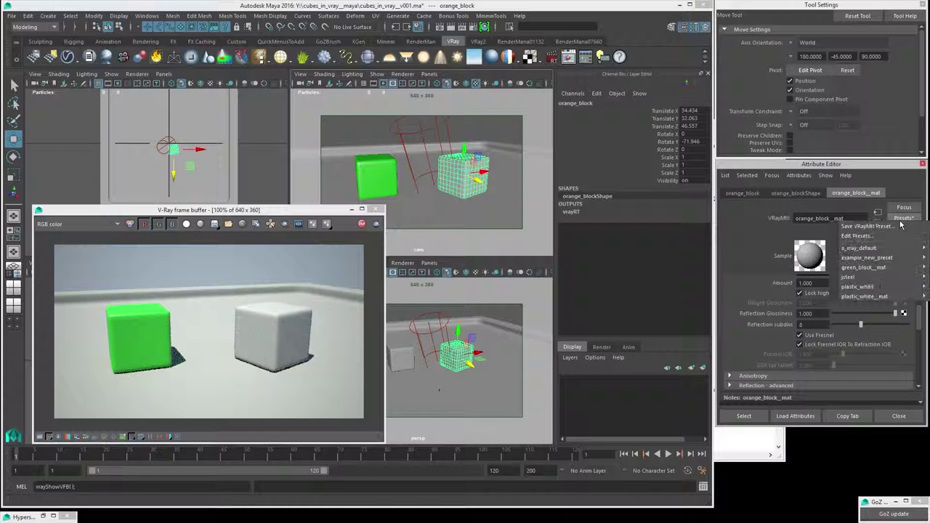
mouse_move(872, 269)
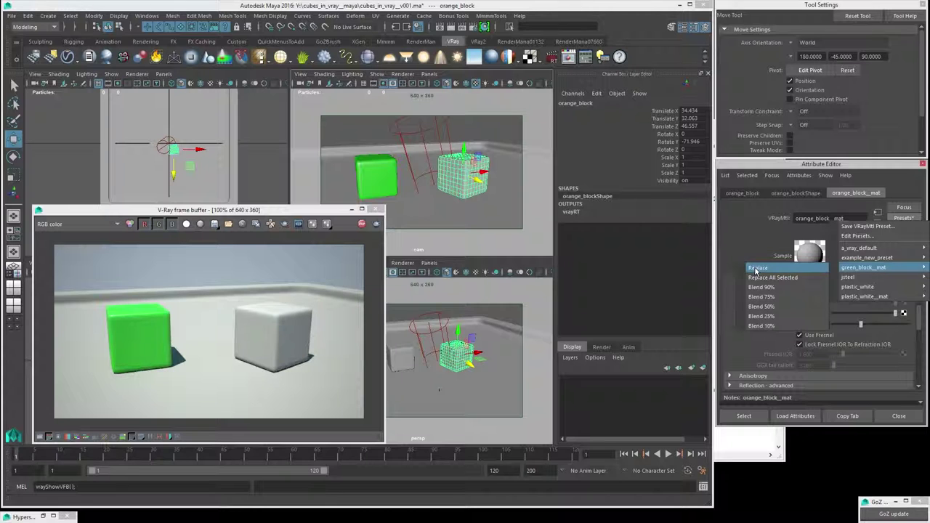
click(756, 269)
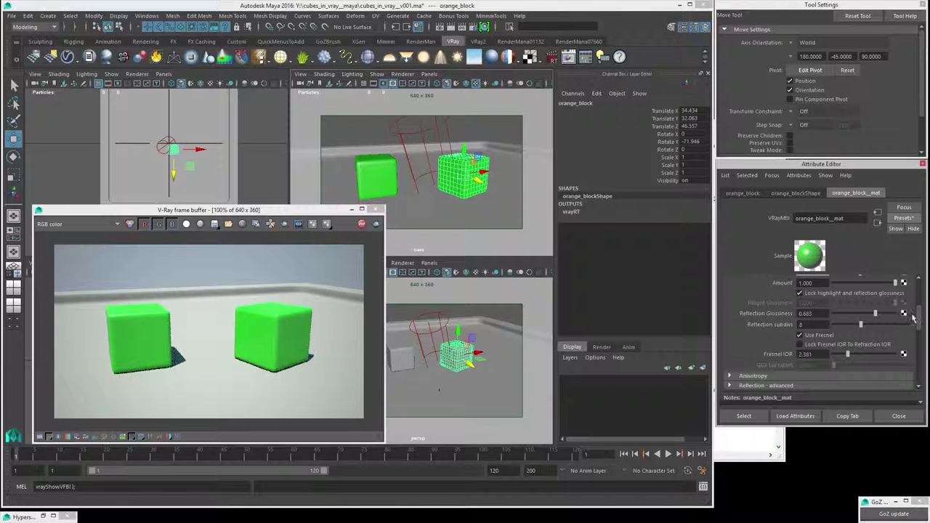
Step: Change the orange block material's diffuse color to a yellowish orange, starting from the orange in the color history
drag(919, 323, 924, 293)
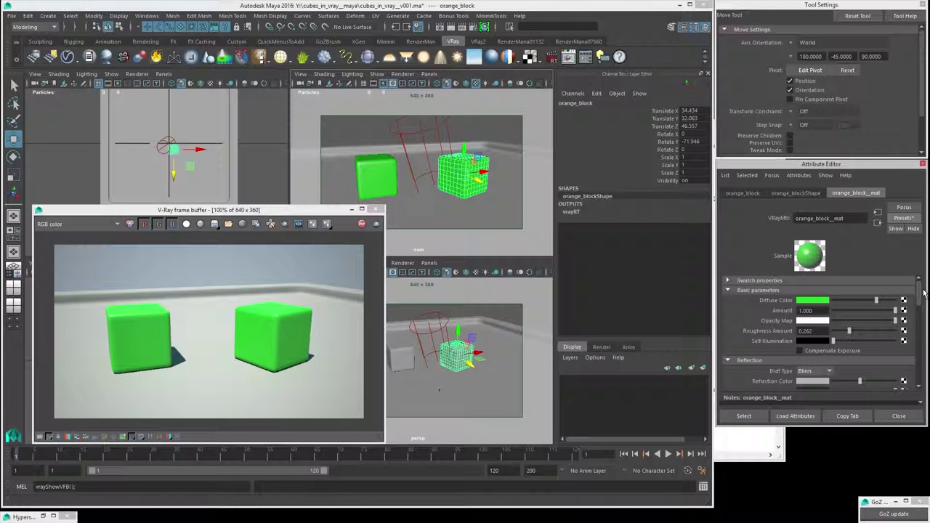
click(821, 302)
click(811, 302)
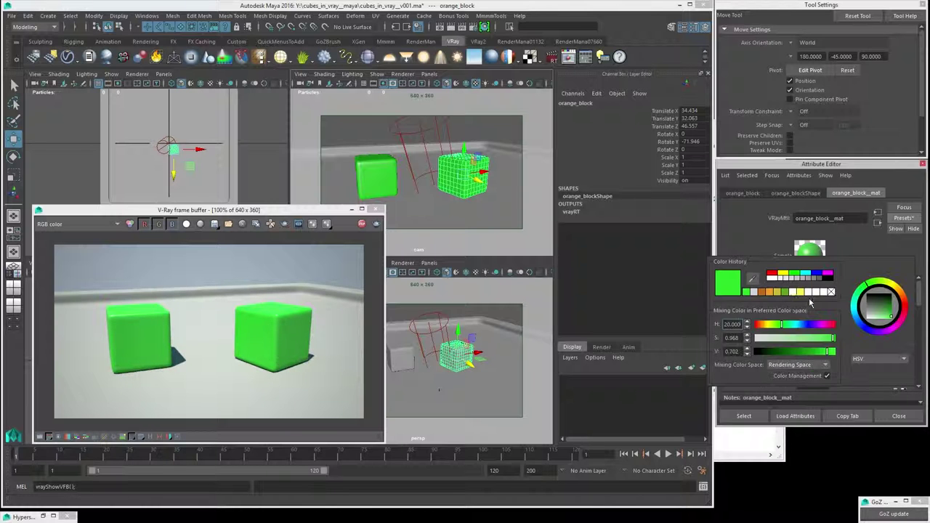
click(771, 293)
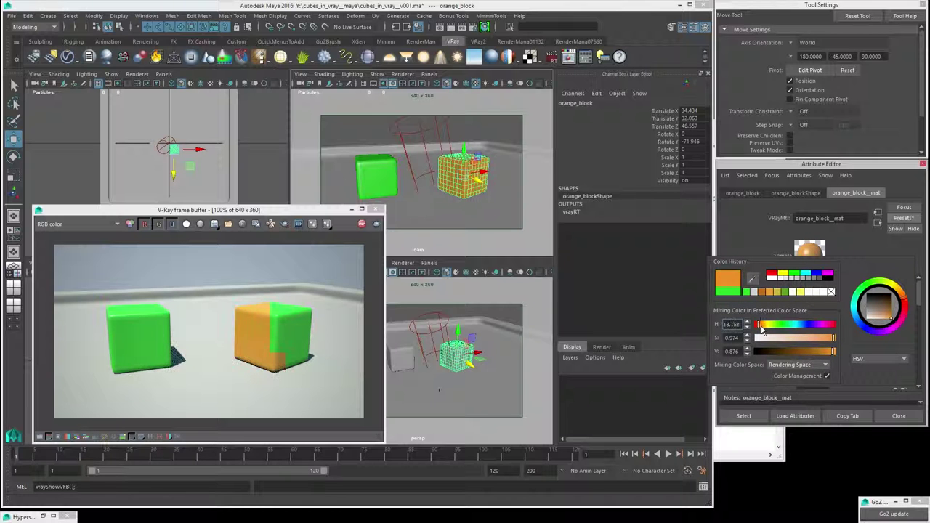
drag(763, 329, 770, 329)
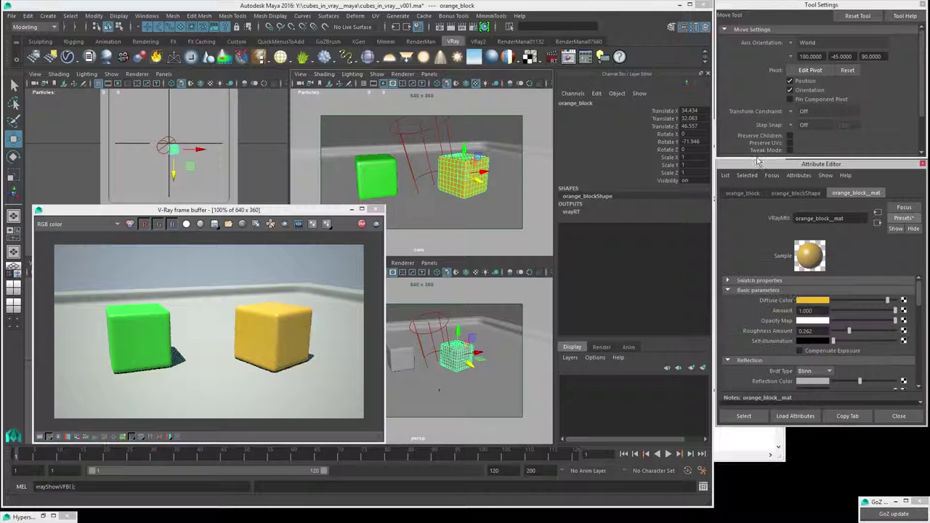
Step: Fine-tune the orange block material with a roughness of 0.270, a slightly brighter diffuse color and a darker reflection color
drag(849, 332, 854, 332)
drag(887, 300, 890, 303)
drag(854, 382, 849, 383)
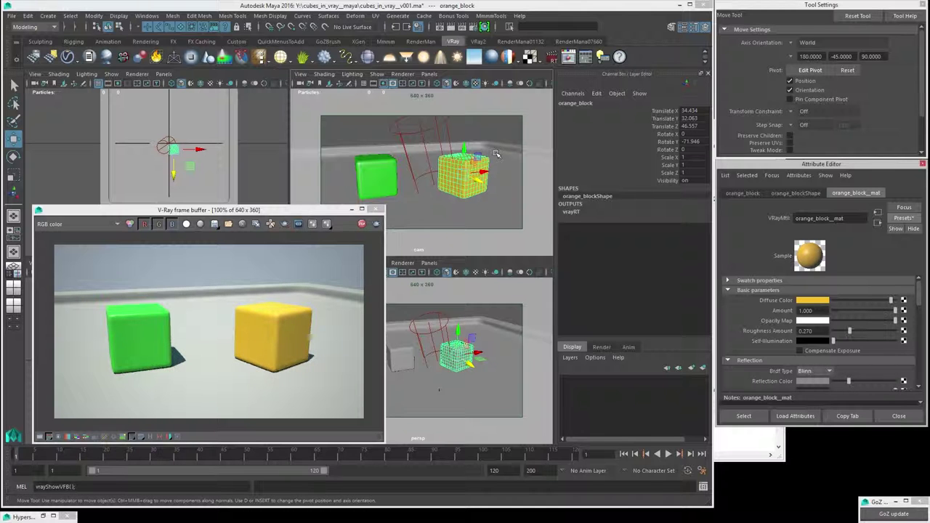
middle_drag(495, 154, 495, 154)
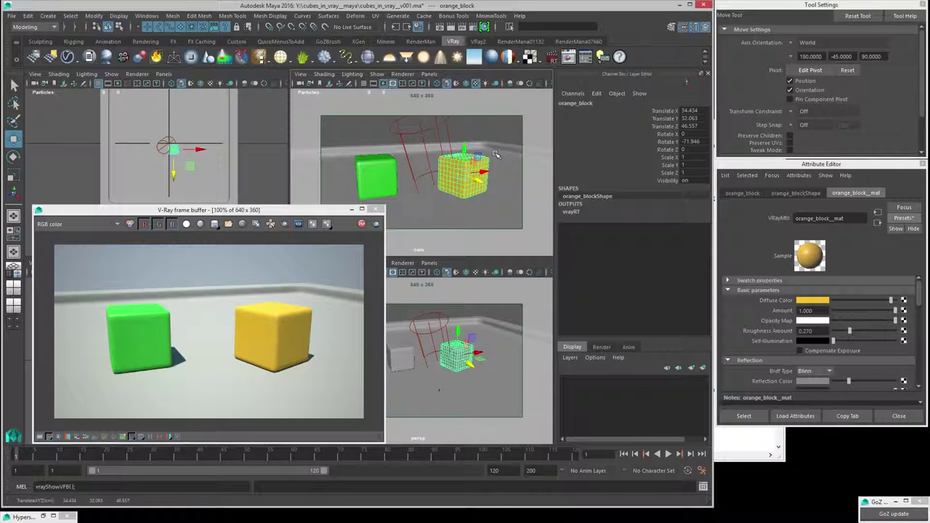
Step: Assign a new VRay Mtl material to the ledge
click(501, 164)
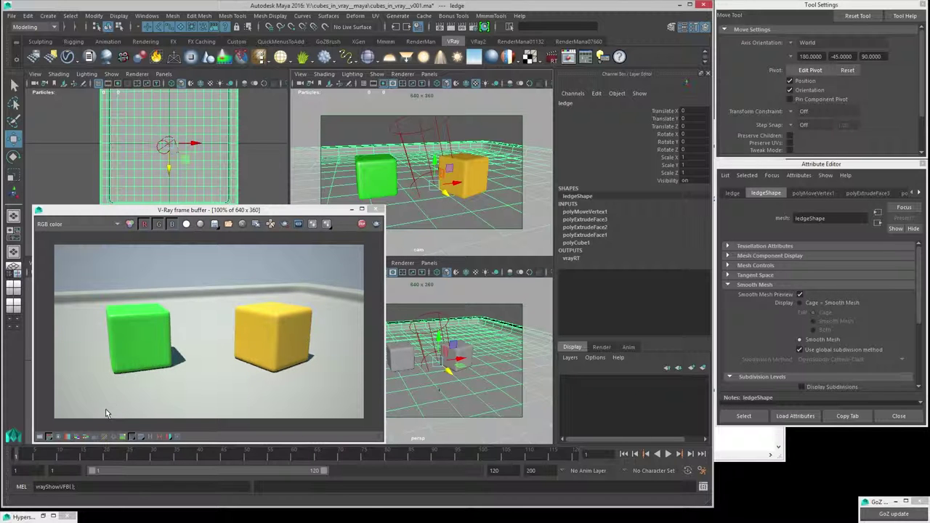
right_drag(491, 207, 485, 445)
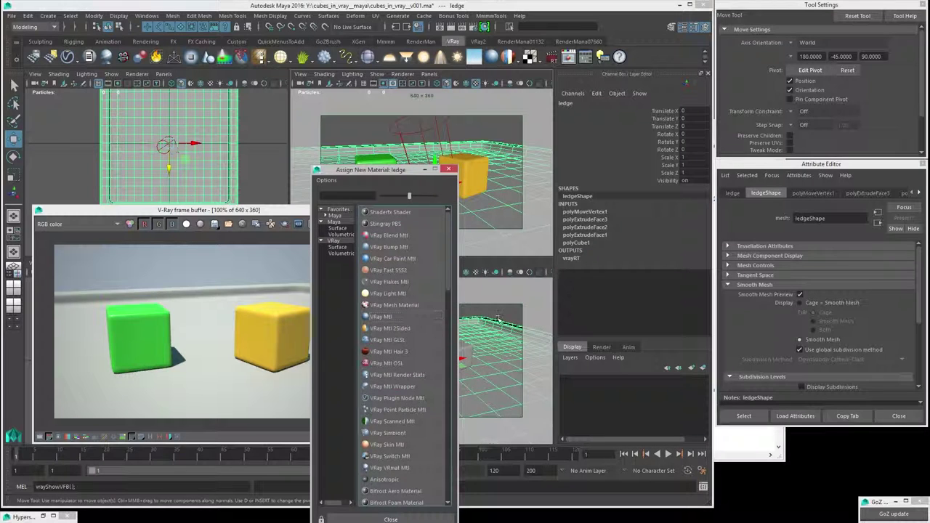
click(378, 317)
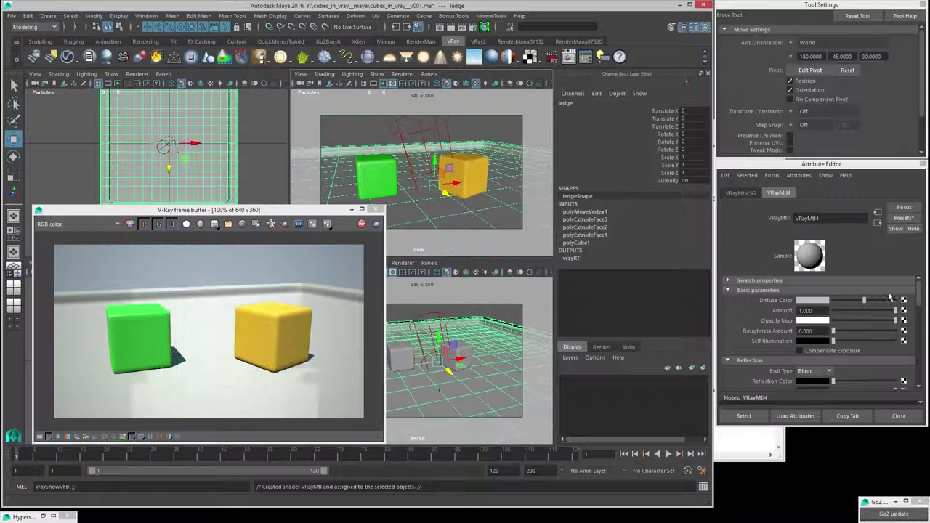
Step: Brighten the ledge material's diffuse color to near white
scroll(916, 302, down, 3)
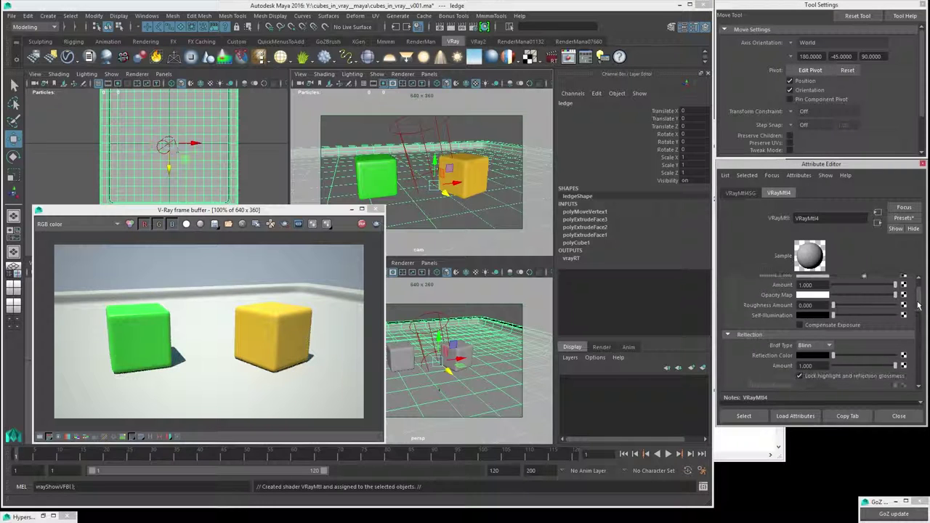
scroll(917, 306, up, 3)
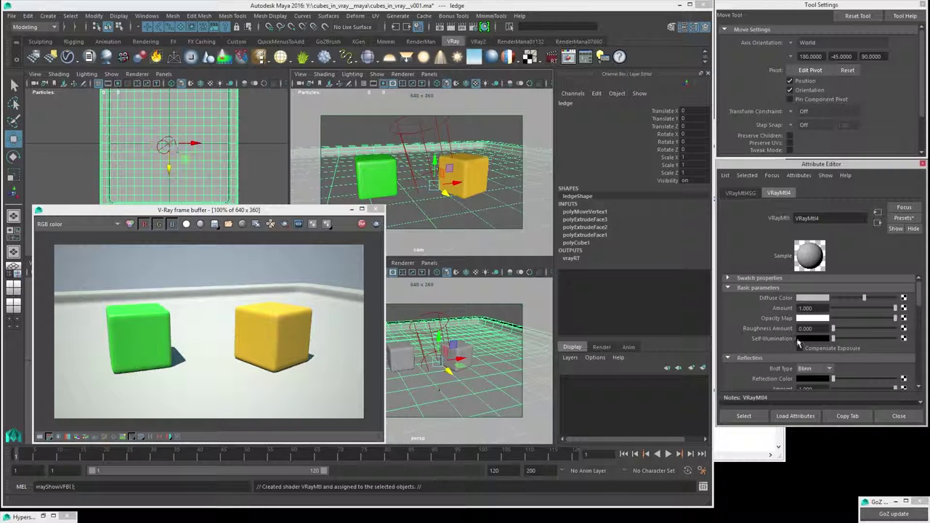
drag(864, 303, 873, 301)
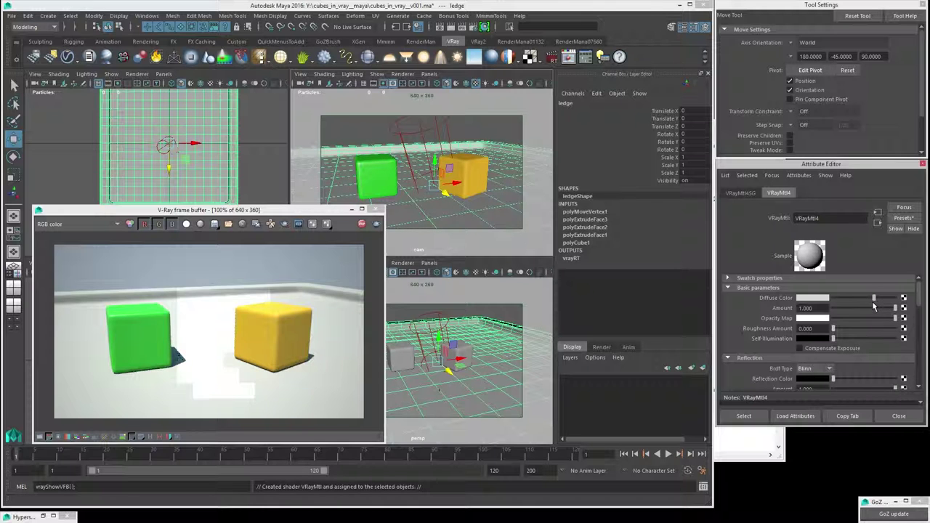
scroll(879, 296, down, 1)
drag(876, 283, 877, 284)
Step: Give the ledge material a mid-grey reflection color and a reflection glossiness of about 0.9
scroll(861, 340, down, 2)
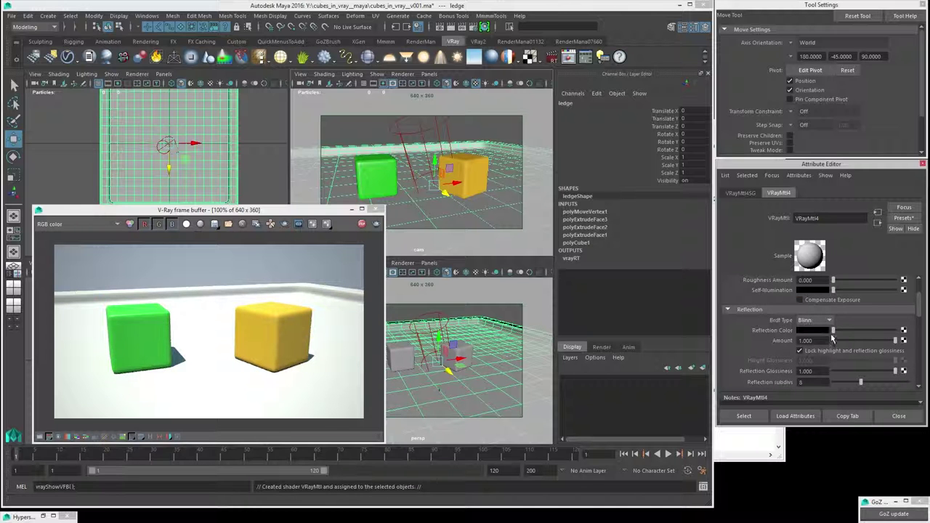
drag(834, 333, 848, 333)
drag(896, 372, 889, 374)
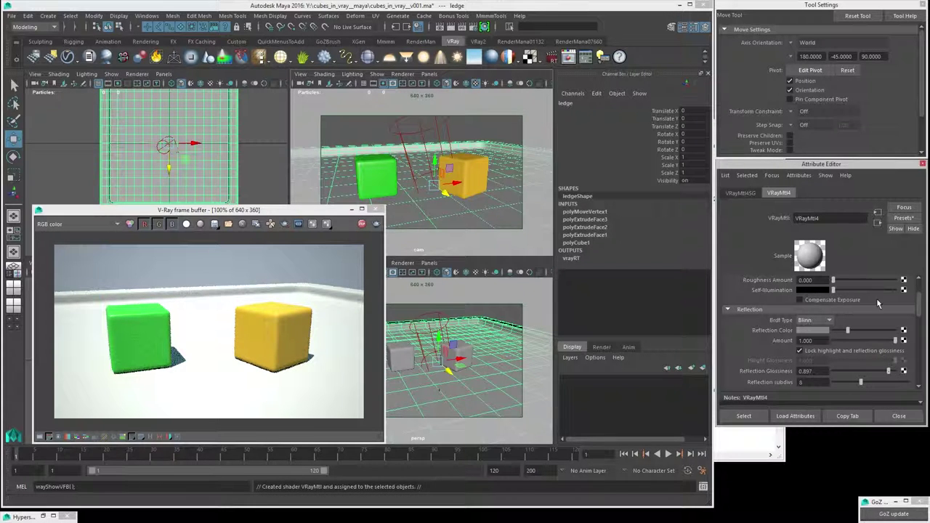
scroll(877, 303, up, 3)
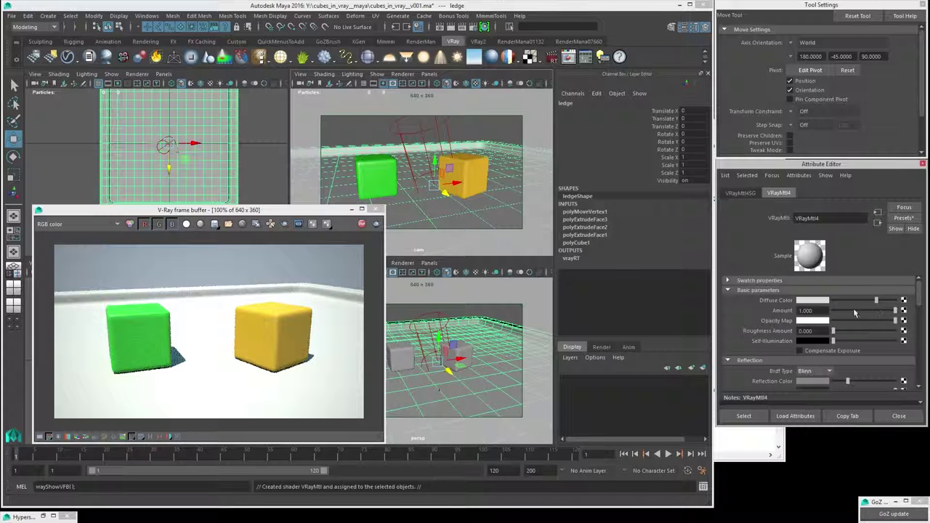
Step: Unlock the ledge material's Fresnel IOR from the refraction IOR and raise it slightly above 1.6
scroll(888, 307, down, 3)
scroll(888, 306, down, 1)
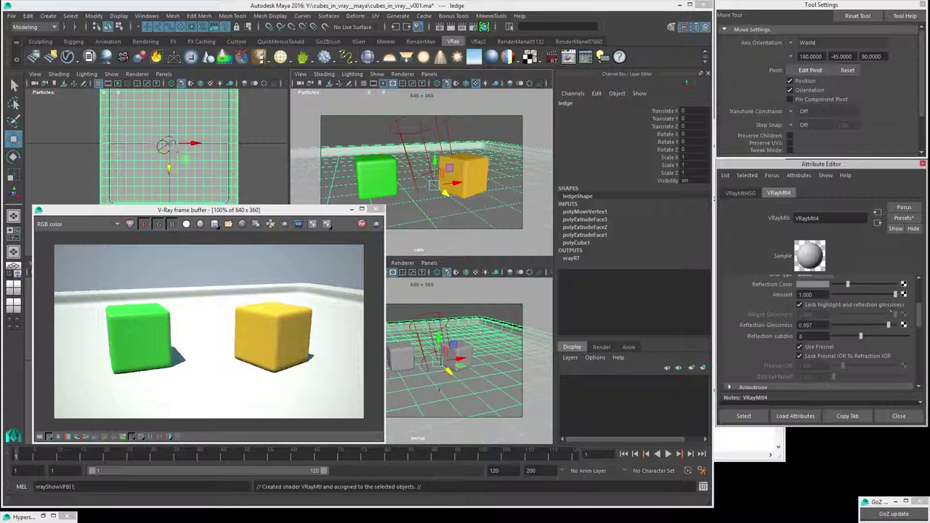
click(800, 356)
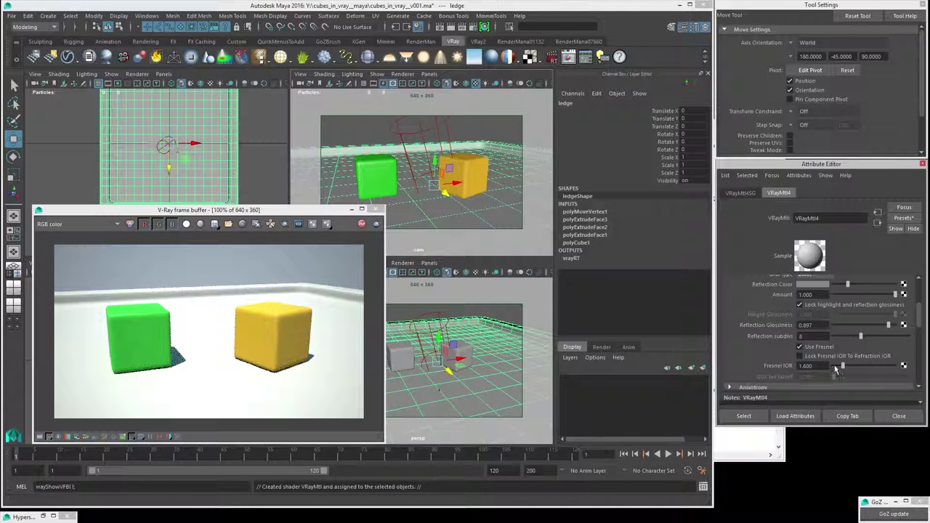
drag(844, 370, 847, 371)
drag(847, 366, 848, 367)
Step: Darken the ledge material's diffuse color to light grey
scroll(853, 325, up, 5)
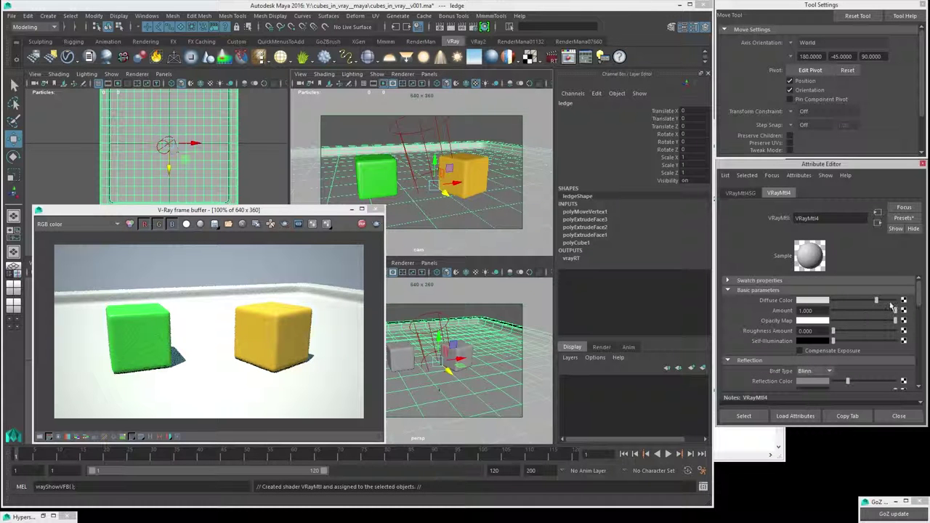
drag(874, 302, 864, 305)
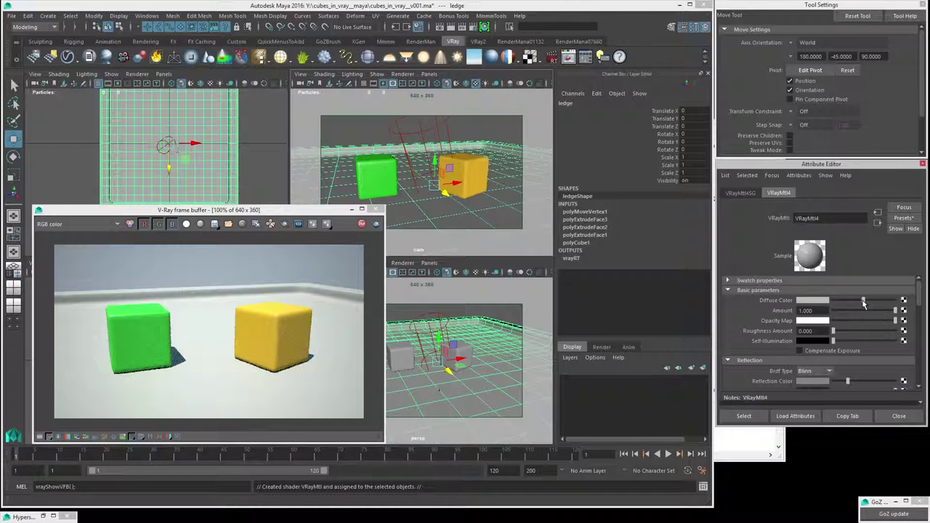
Step: Strengthen the ledge's reflections with a lighter reflection color, a reflection glossiness of about 0.93 and a Fresnel IOR of about 3.25
scroll(864, 304, down, 3)
drag(848, 313, 859, 314)
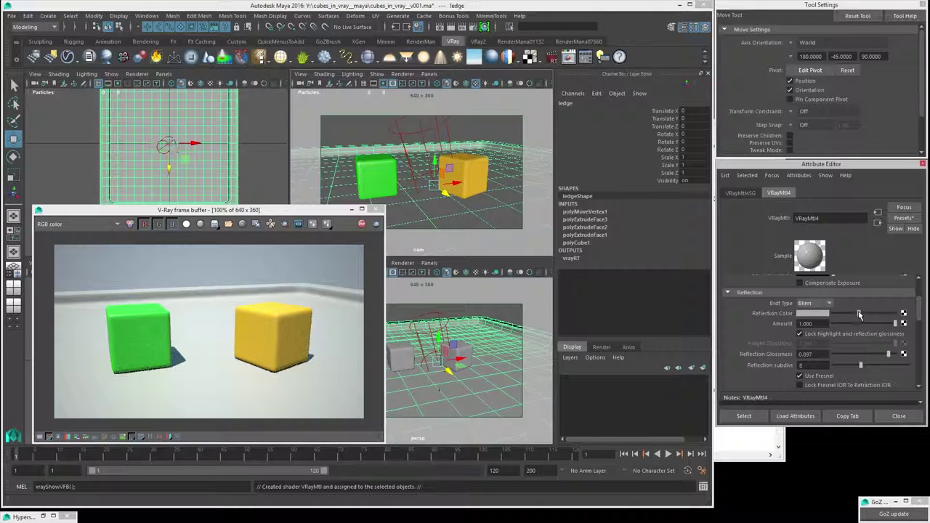
drag(892, 356, 896, 355)
scroll(863, 319, down, 3)
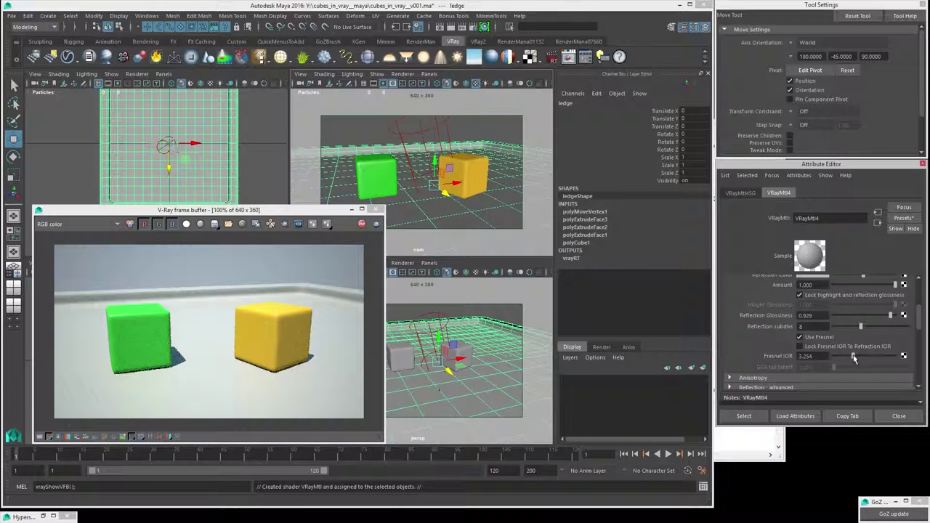
Step: Check the cubes' reflections on the ledge up close, brighten its reflection color further and slightly darken its diffuse color
scroll(233, 374, up, 4)
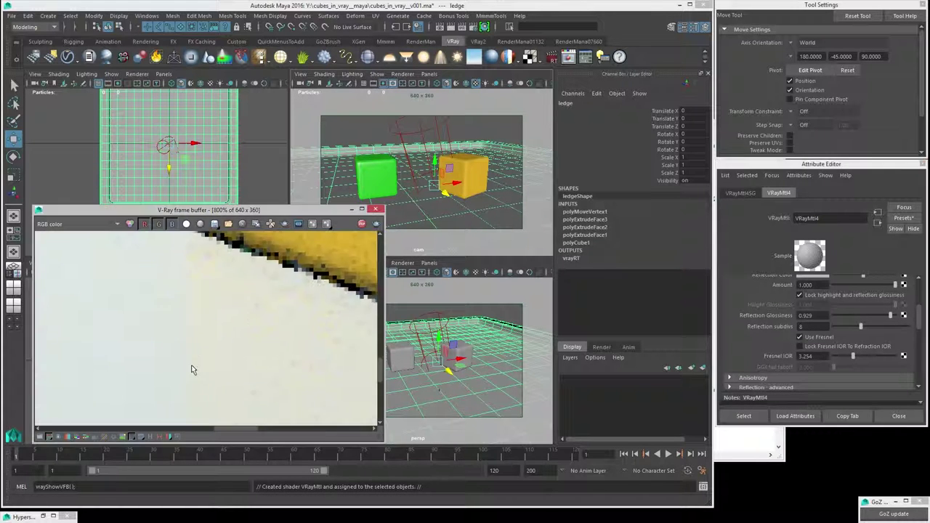
scroll(265, 292, down, 3)
scroll(238, 321, up, 1)
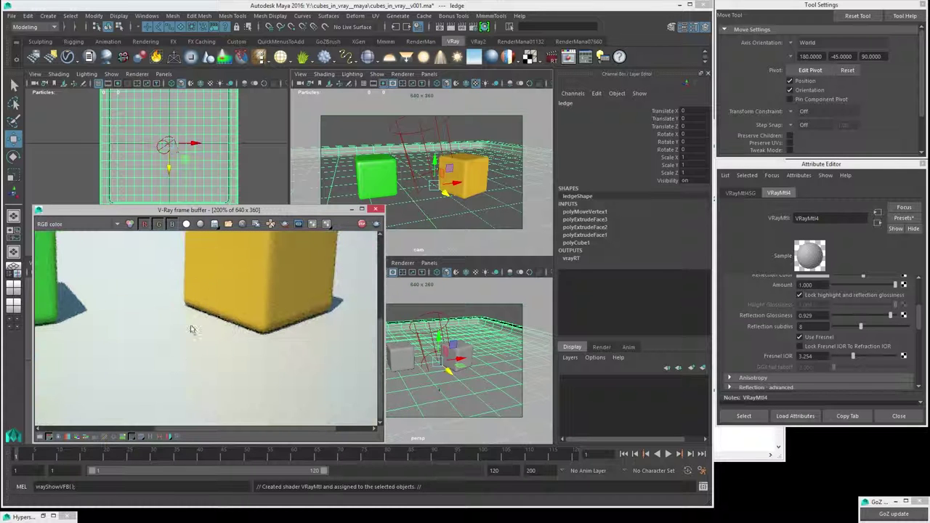
middle_drag(212, 329, 393, 321)
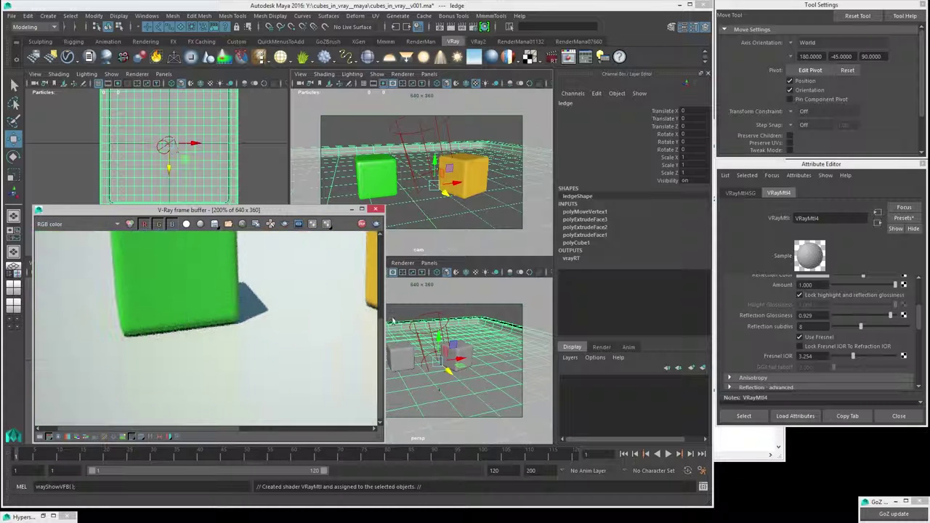
scroll(247, 361, down, 1)
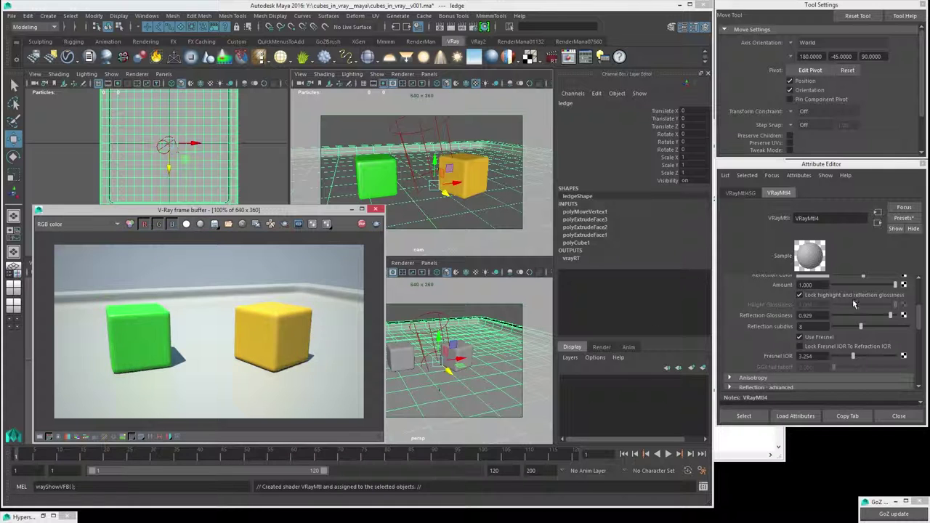
scroll(861, 323, up, 2)
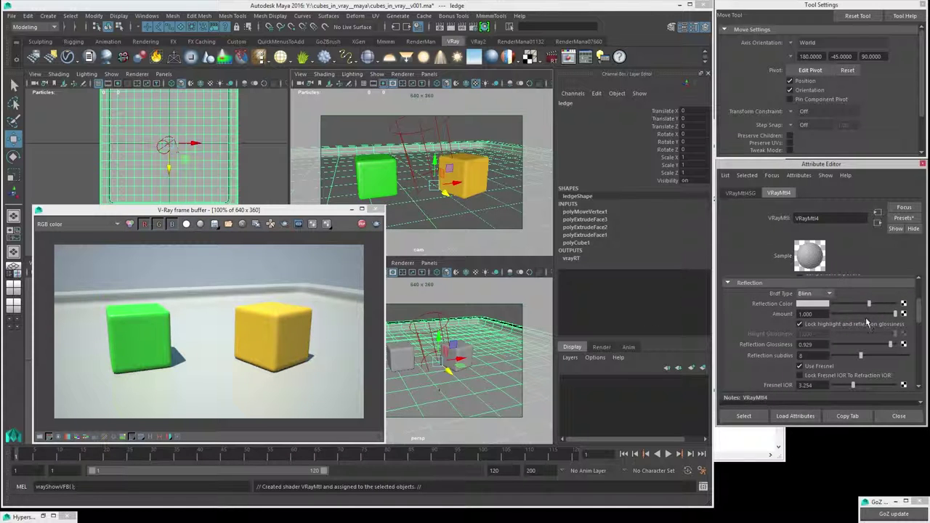
scroll(865, 325, up, 5)
scroll(865, 325, down, 1)
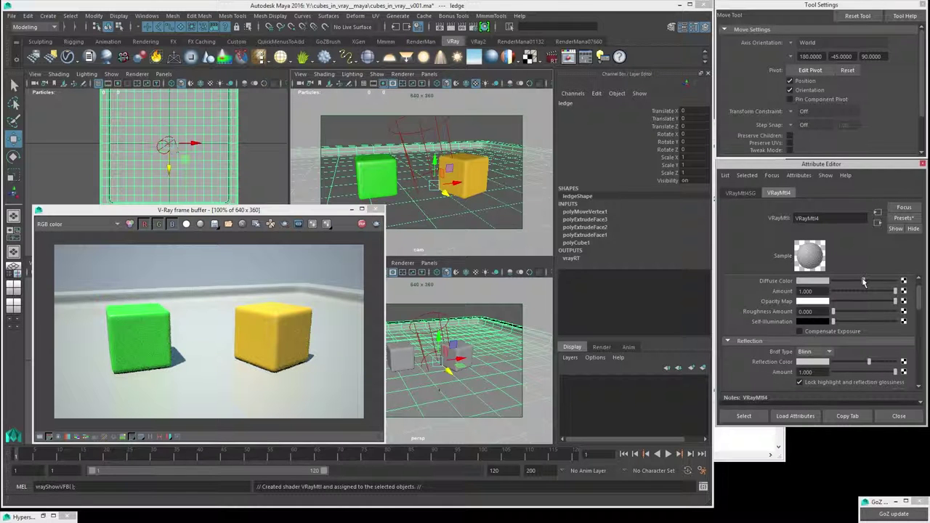
drag(858, 282, 856, 283)
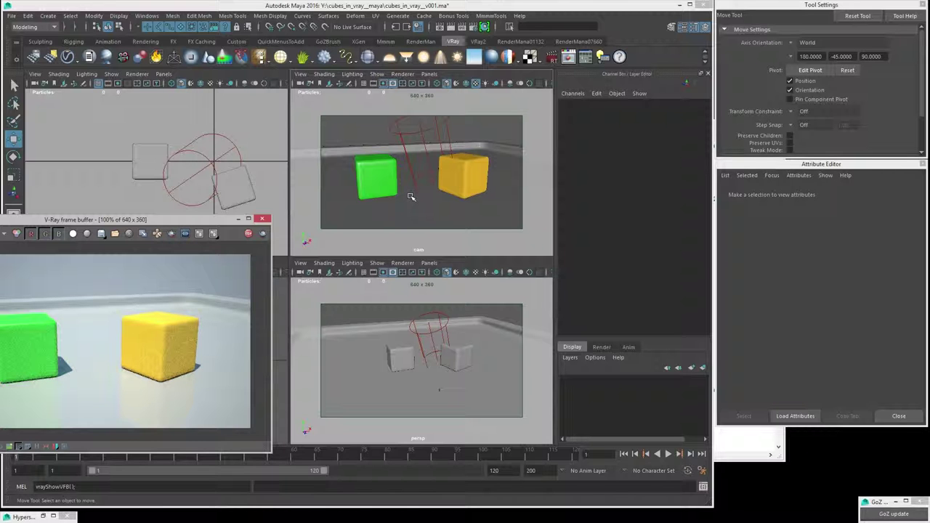
drag(220, 223, 242, 215)
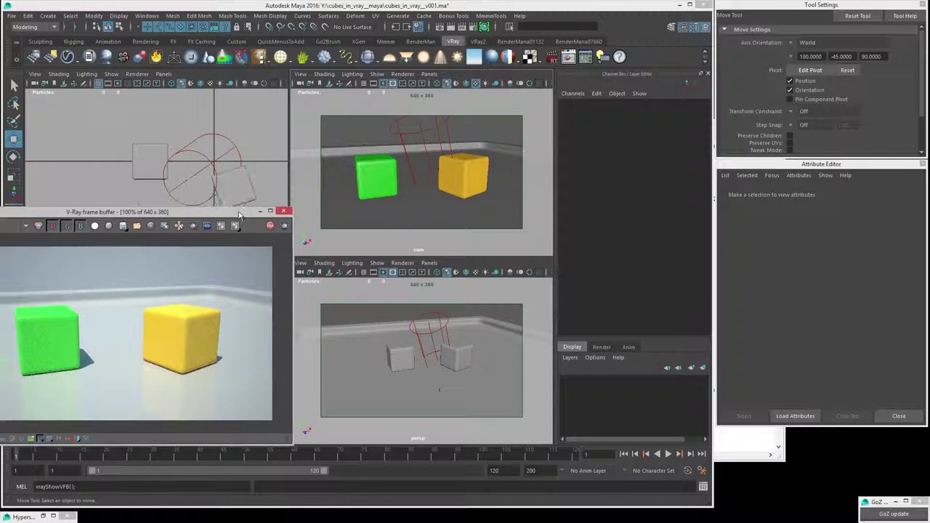
Step: Create a polygon sphere at the origin and name it chrome_ball
click(48, 15)
mouse_move(76, 50)
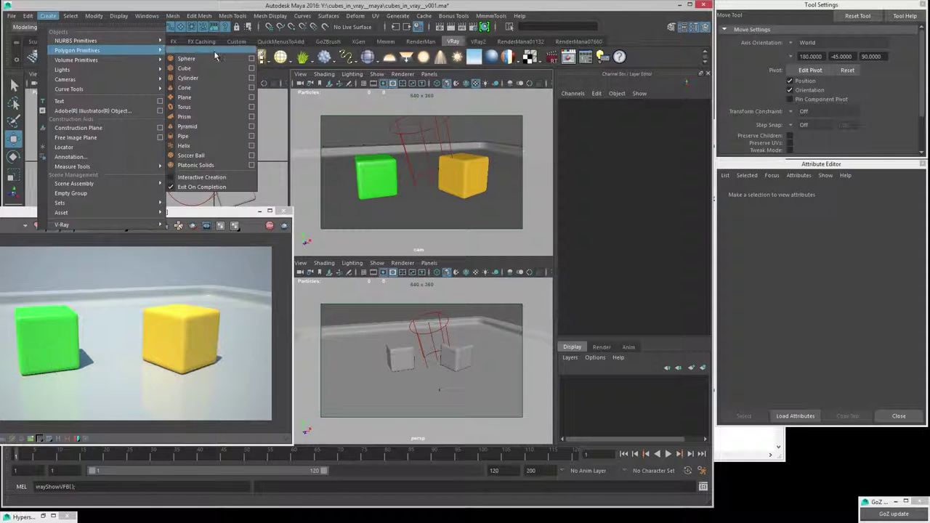
click(183, 60)
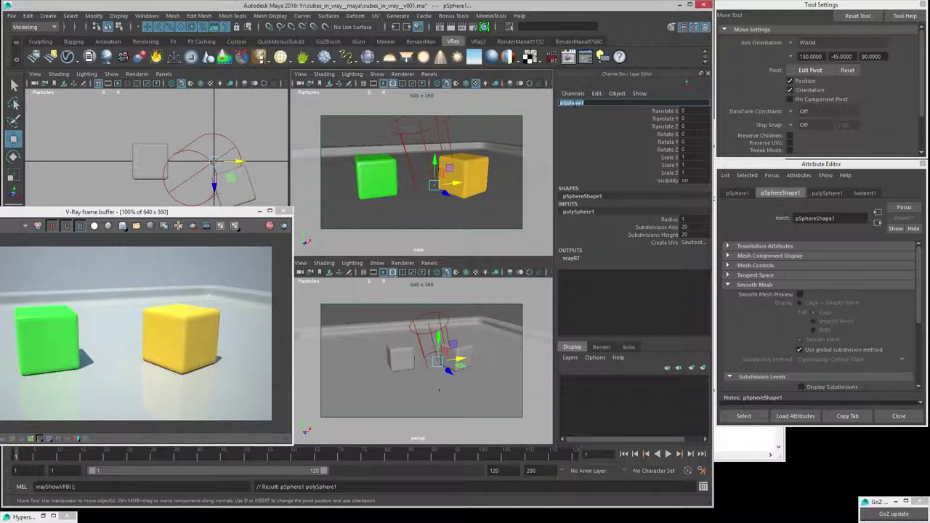
text(d)
text(hrome_ball)
key(Return)
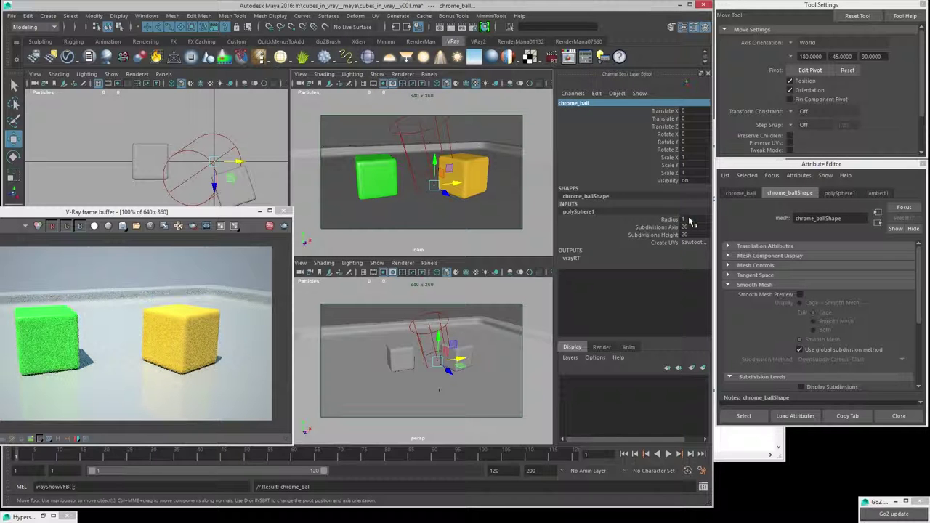
Step: Set the sphere's radius to 16 and rest it on the floor between the cubes at about X -67, Y 16, Z 43
click(683, 219)
text(16)
key(Return)
drag(445, 195, 426, 193)
drag(205, 216, 286, 8)
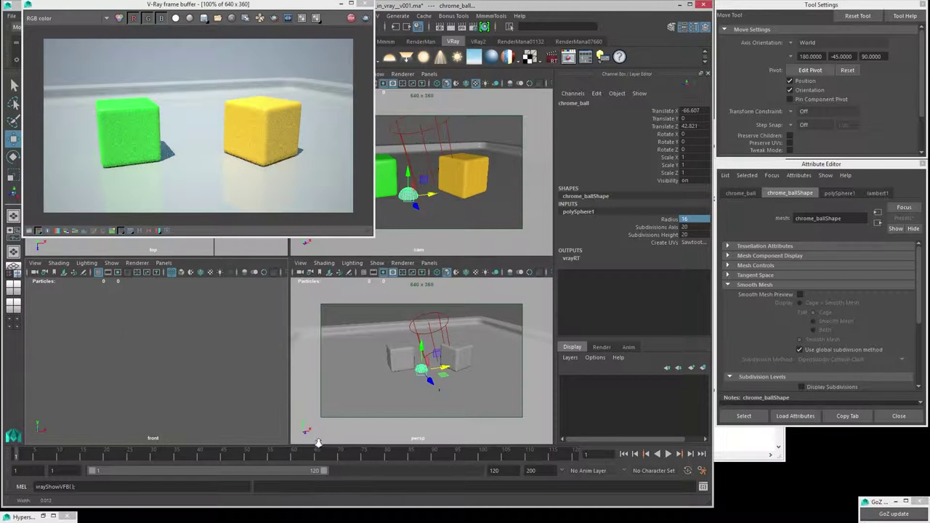
scroll(258, 440, up, 6)
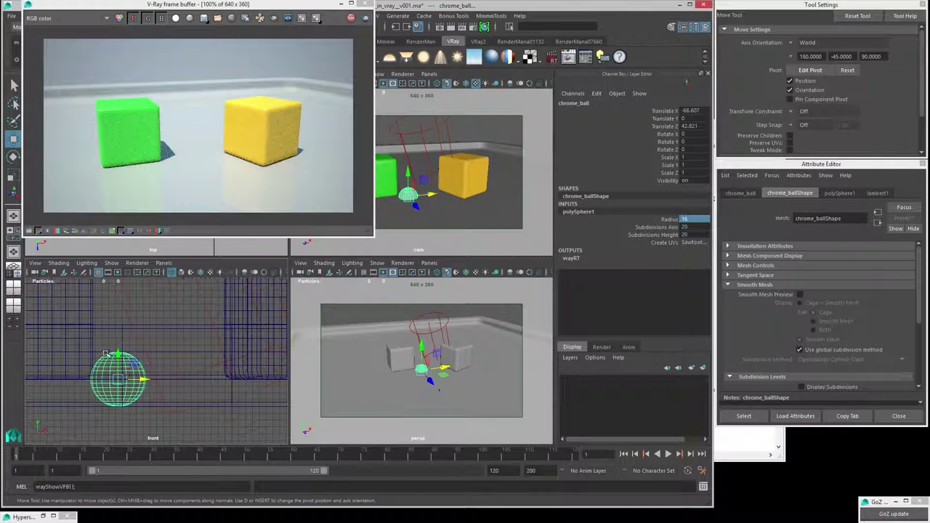
drag(118, 355, 116, 324)
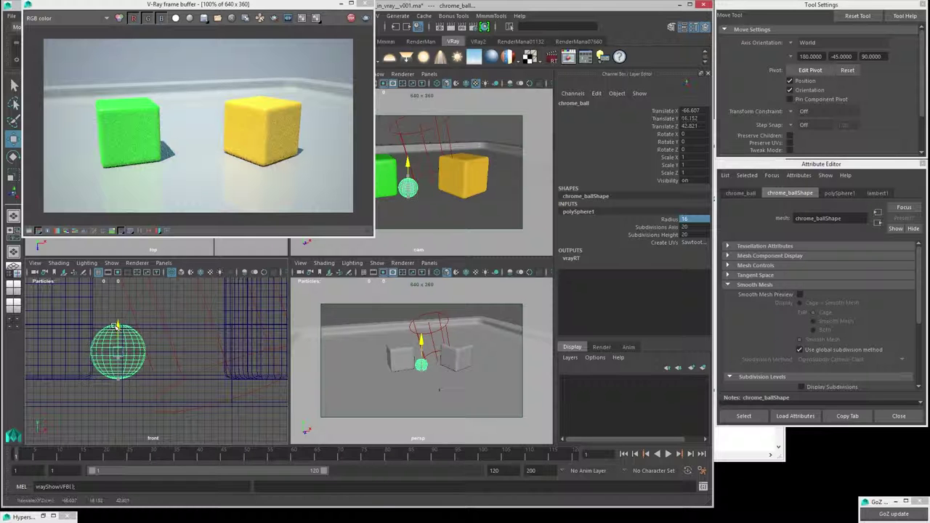
Step: Set the ball's axis and height subdivisions to 64 and move it forward to about X -68, Z 74
drag(690, 227, 690, 235)
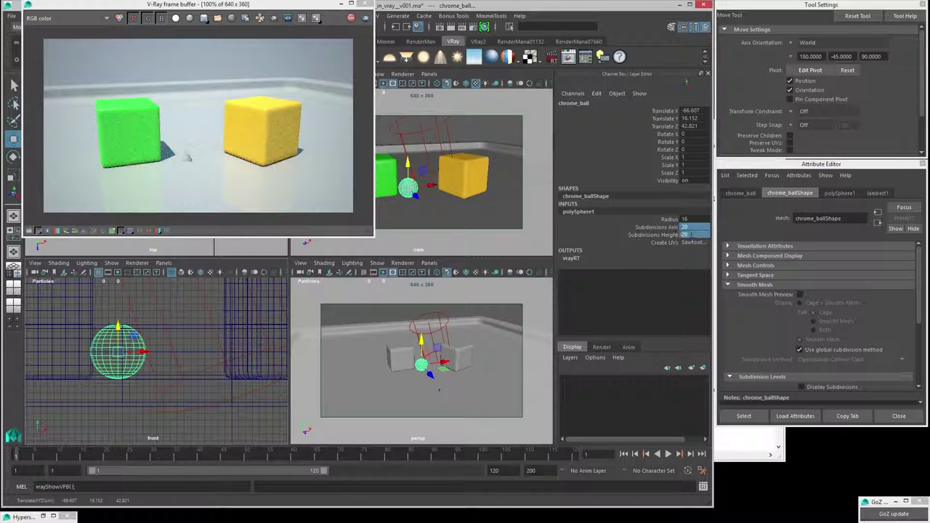
text(64)
key(Return)
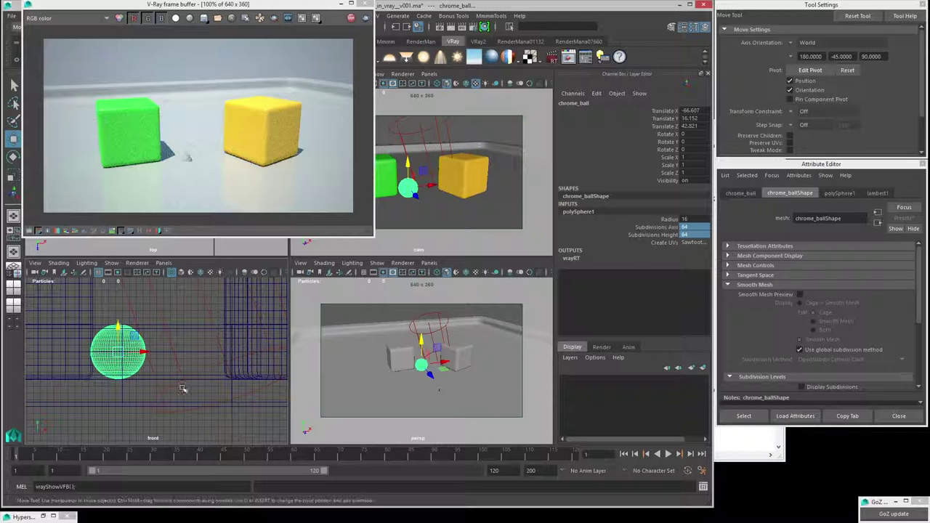
drag(305, 7, 304, 11)
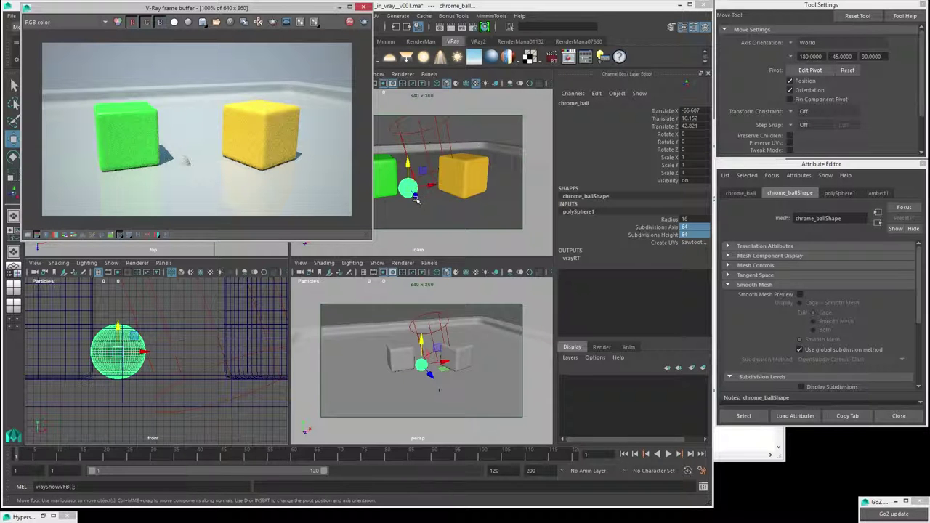
click(464, 273)
drag(415, 195, 413, 194)
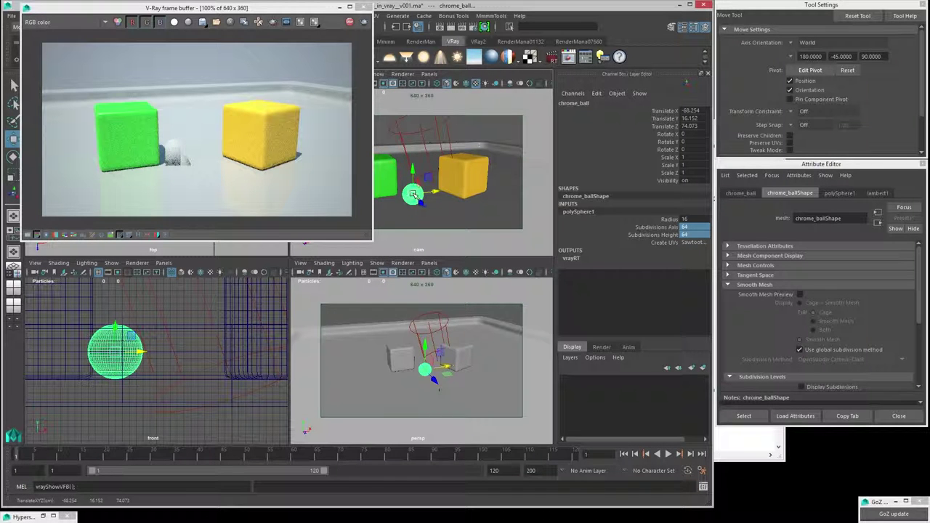
Step: Assign a new VRay Mtl to the ball and name the material chrome_ball__mat
right_click(413, 194)
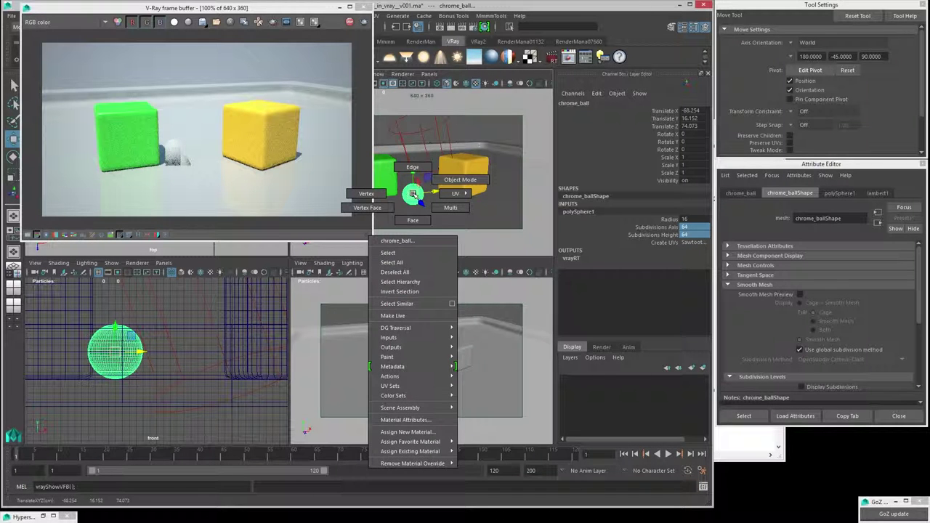
click(415, 432)
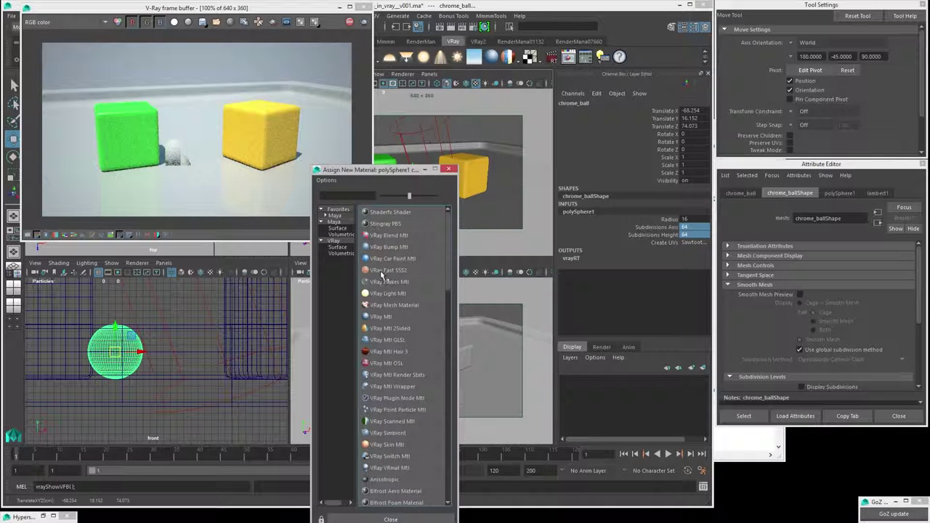
click(377, 317)
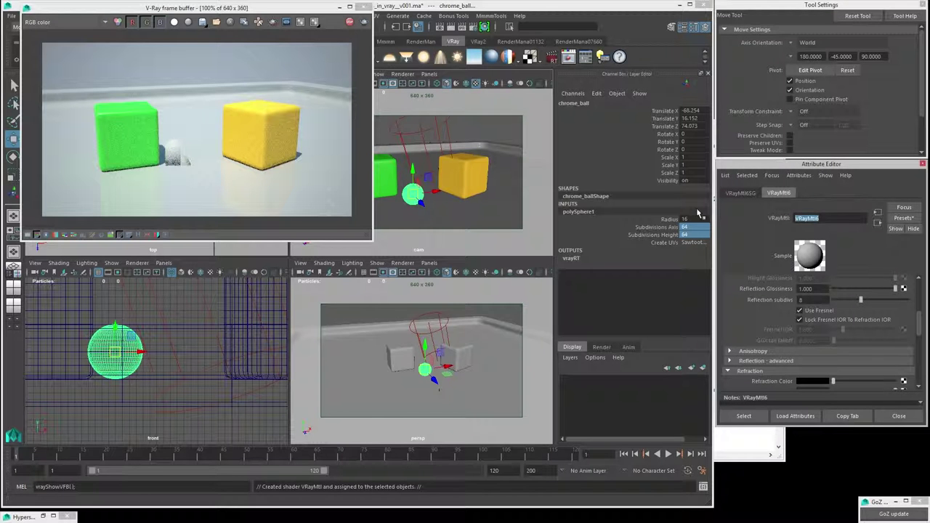
text(chrome_ball_mat)
key(Return)
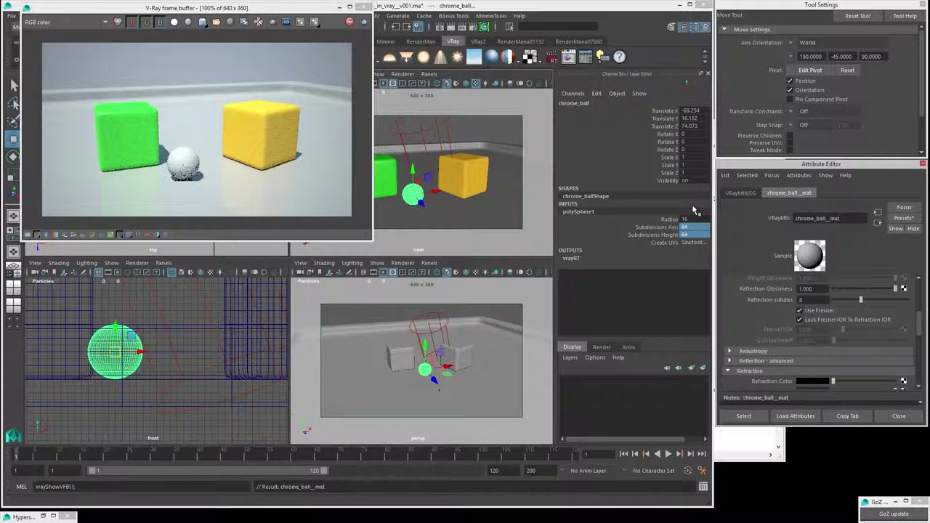
Step: Darken the ball material's diffuse color to nearly black and reduce its diffuse amount to about 0.111
scroll(867, 315, up, 5)
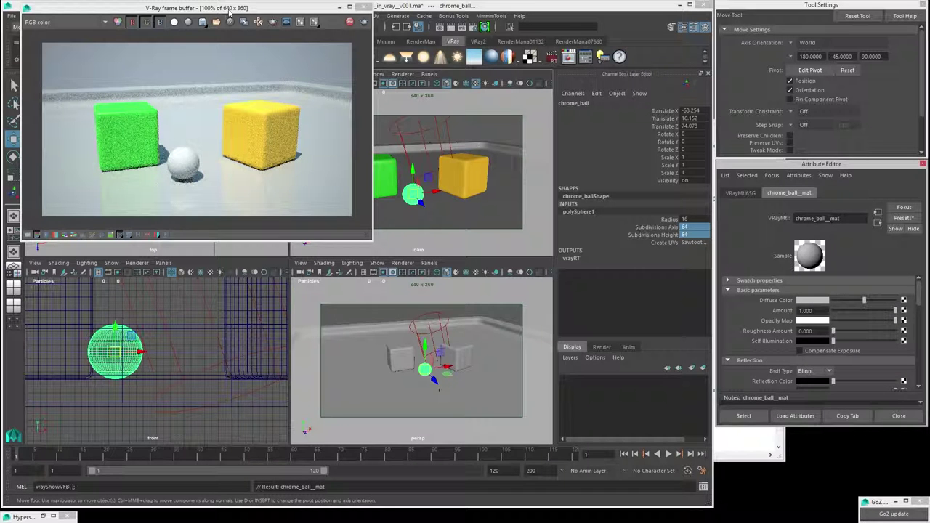
drag(230, 12, 166, 76)
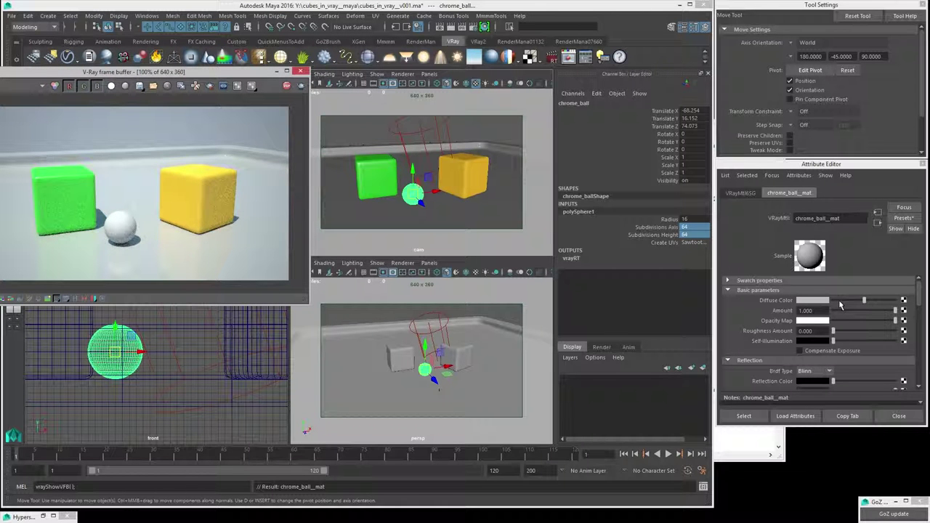
drag(865, 301, 834, 309)
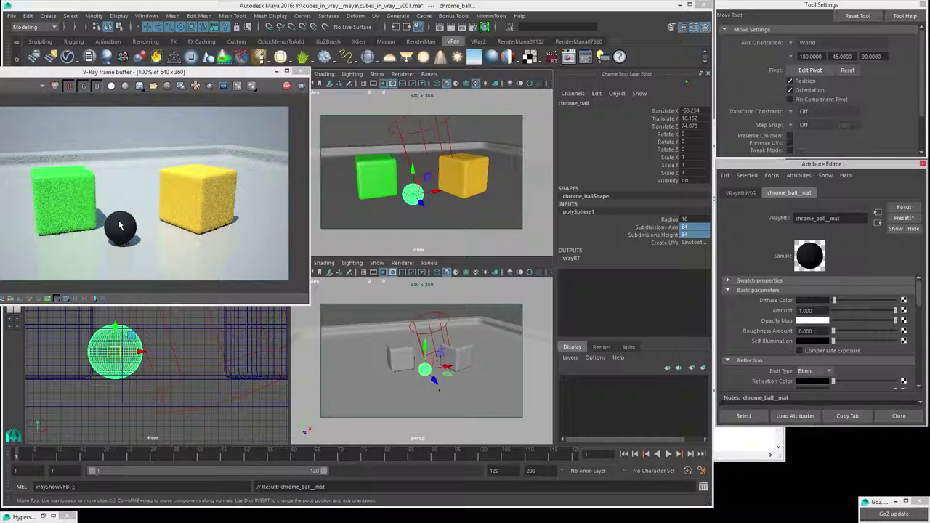
drag(871, 311, 841, 311)
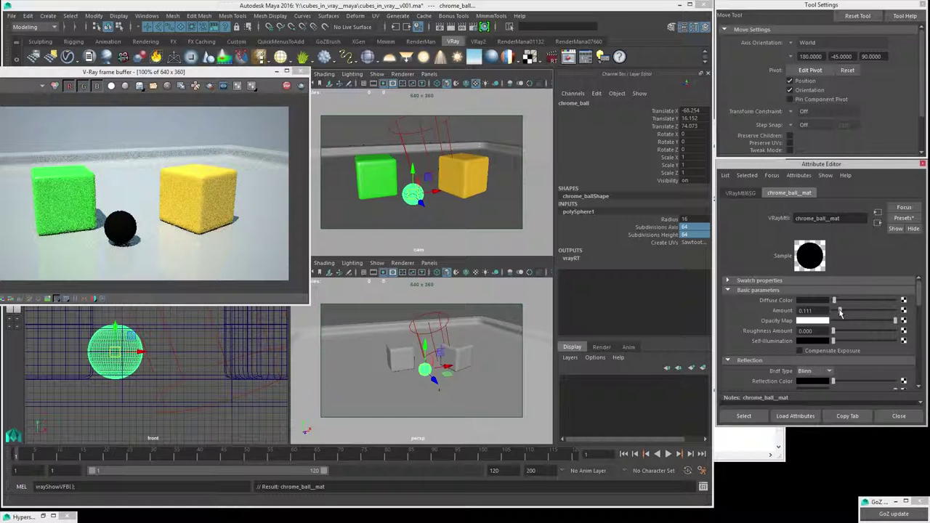
Step: Set the material's BRDF type to GGX and raise its reflection color to nearly white
scroll(841, 311, down, 3)
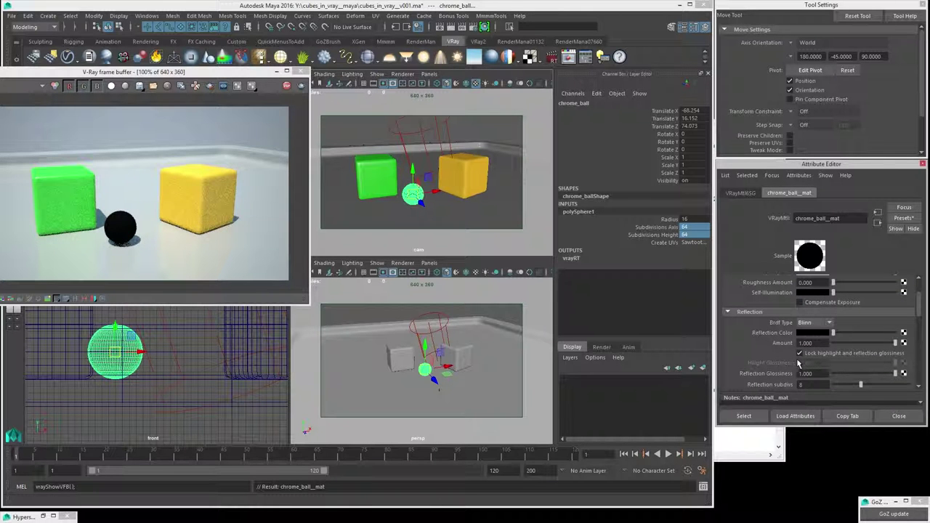
click(808, 324)
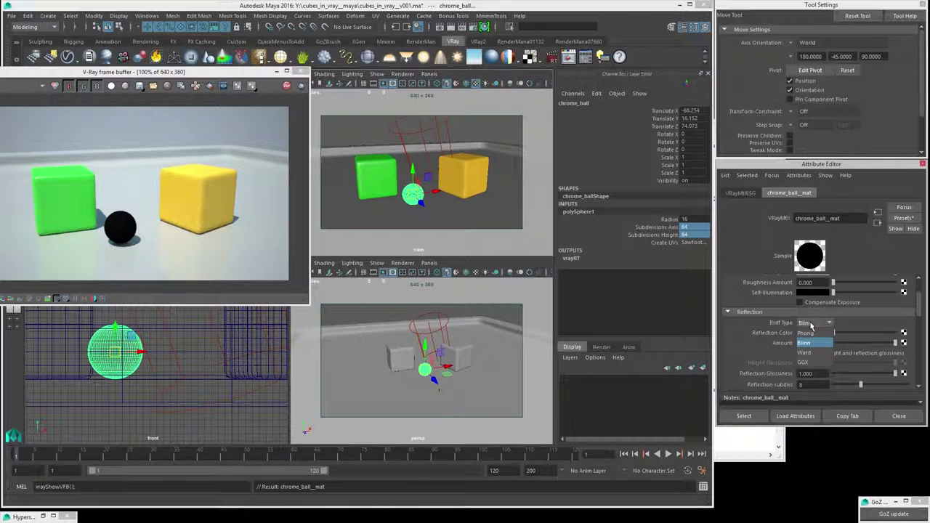
click(810, 362)
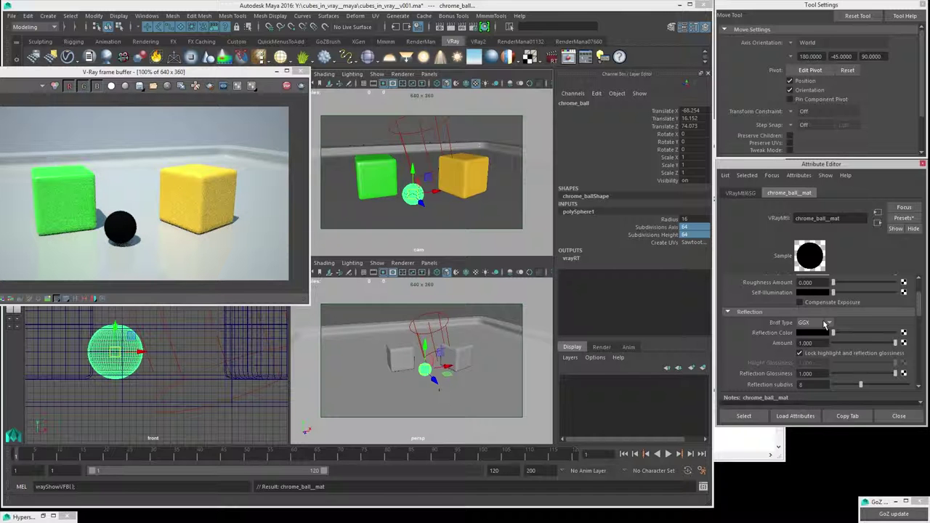
drag(833, 333, 892, 342)
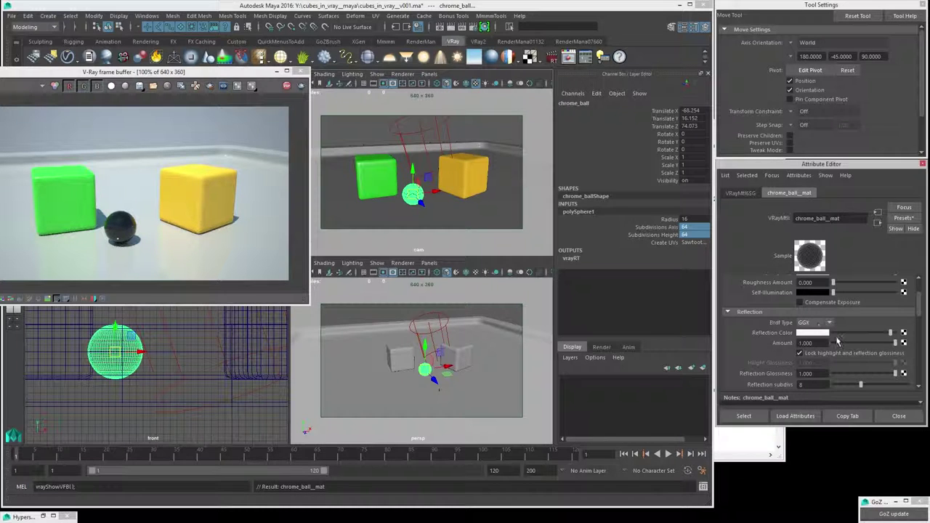
Step: Lower the ball material's reflection glossiness to about 0.889
scroll(858, 352, down, 2)
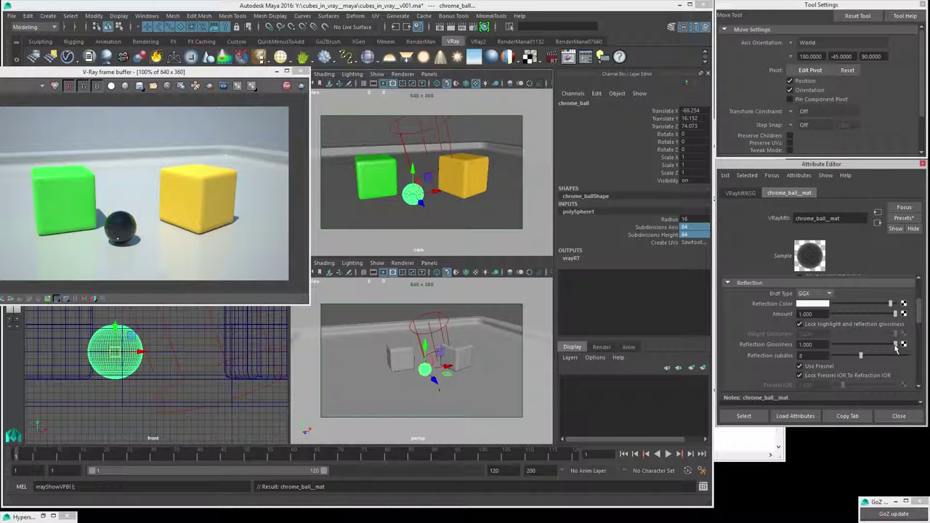
drag(895, 347, 888, 348)
click(810, 258)
Step: Unlock the material's Fresnel IOR from the refraction IOR and try Fresnel IOR values of 10 and 30
scroll(803, 349, down, 1)
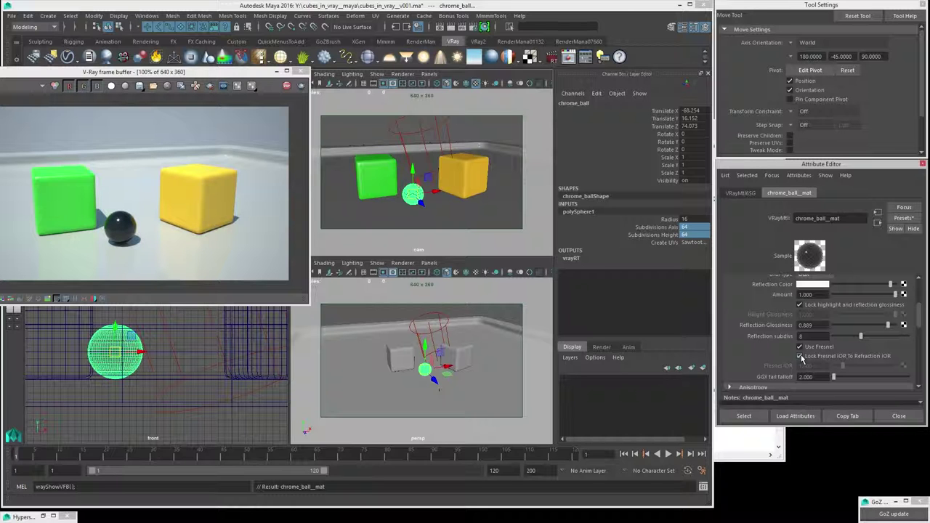
click(800, 357)
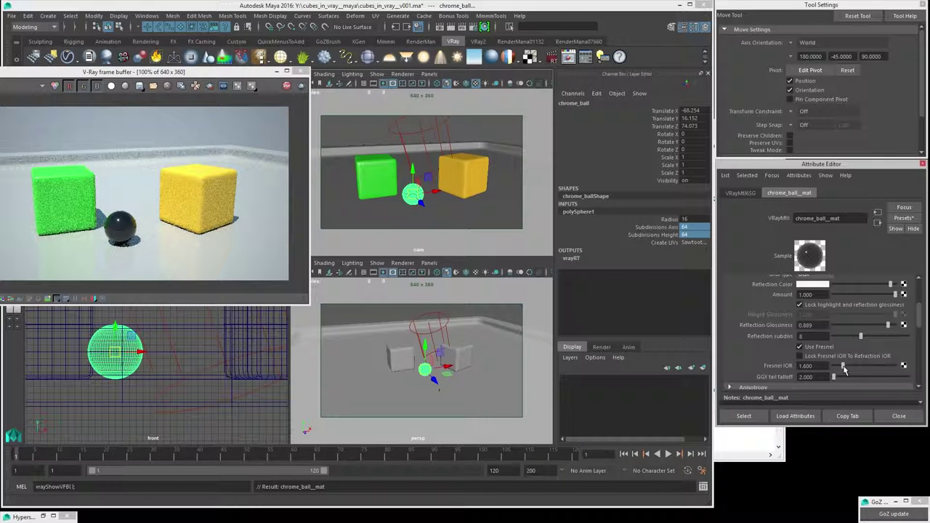
drag(843, 369, 903, 369)
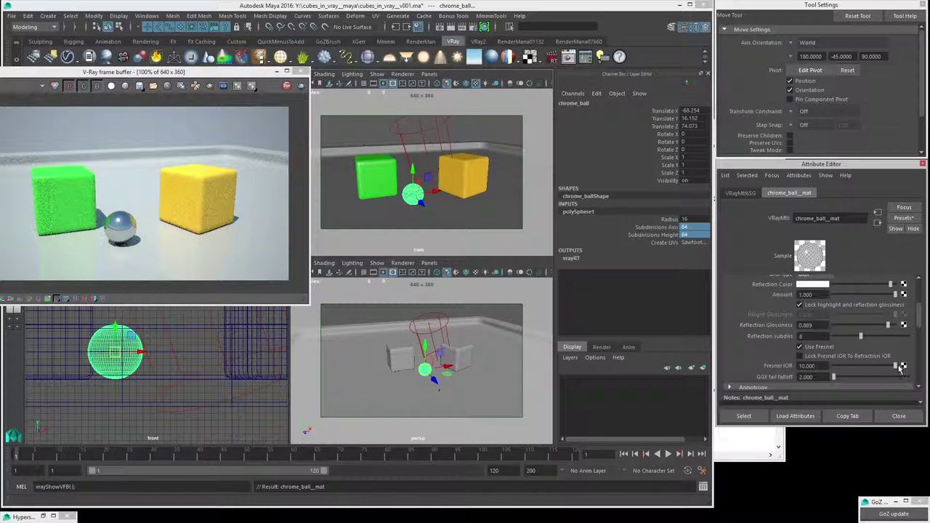
double_click(807, 366)
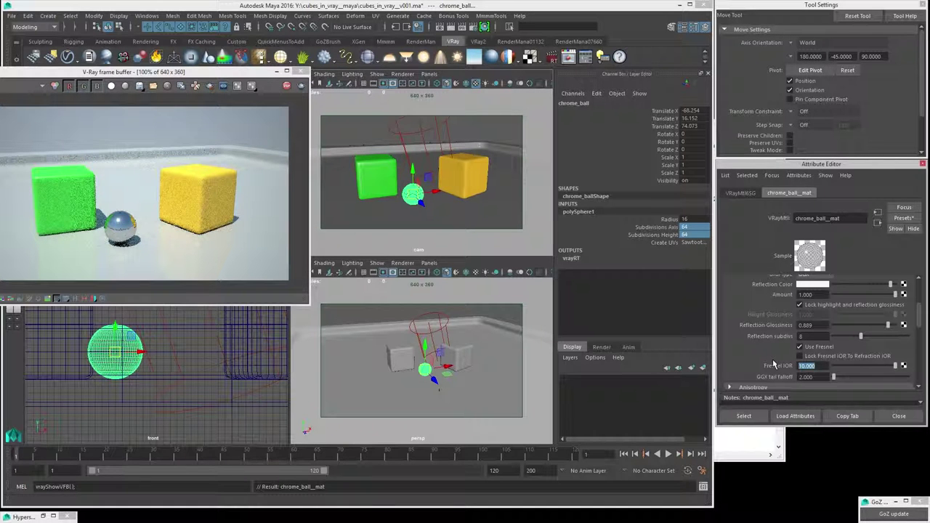
text(30)
key(Return)
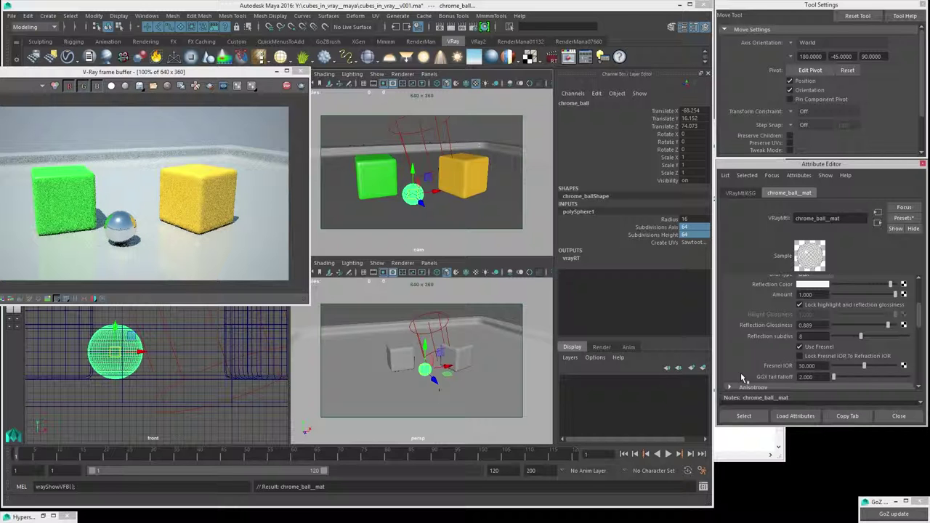
Step: Set the ball material's Fresnel IOR to 17
drag(817, 365, 760, 363)
text(17)
key(Return)
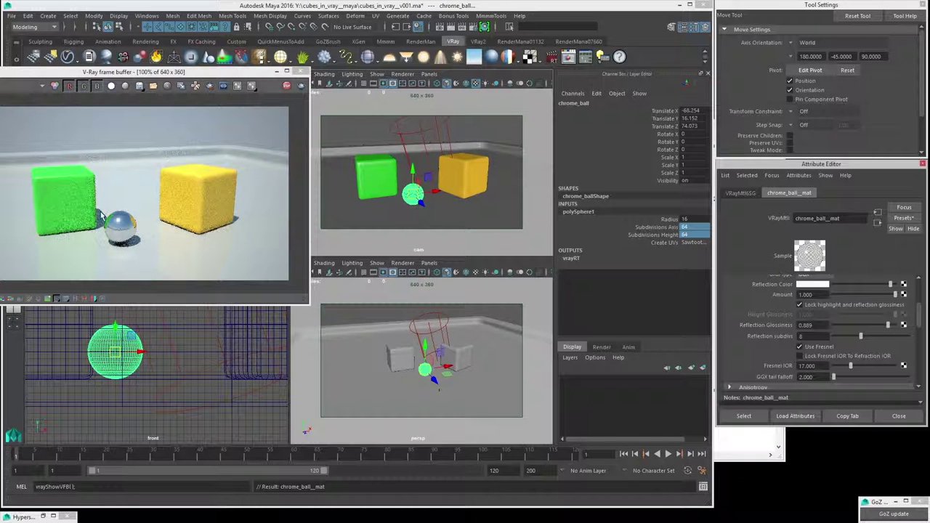
Step: Duplicate the chrome ball and move the copy in front of the yellow cube, to about X -18, Z 100
drag(123, 76, 168, 51)
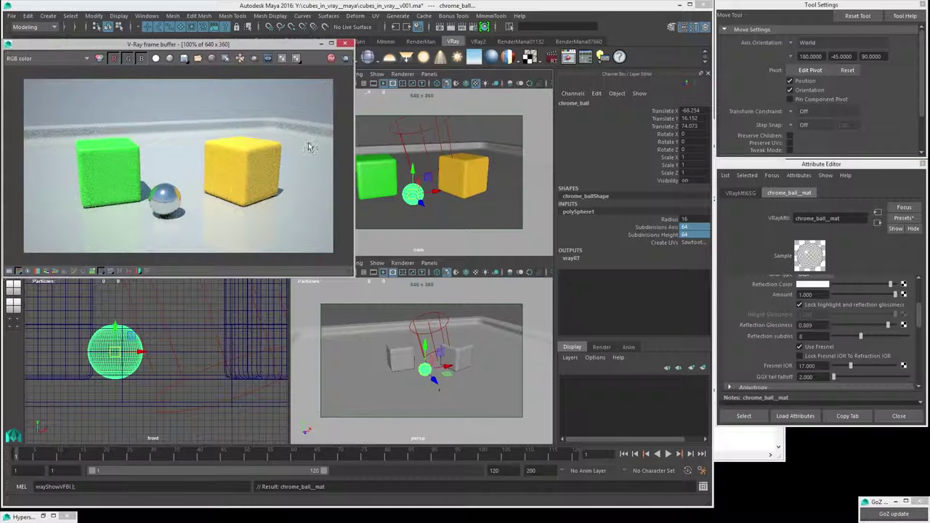
click(409, 194)
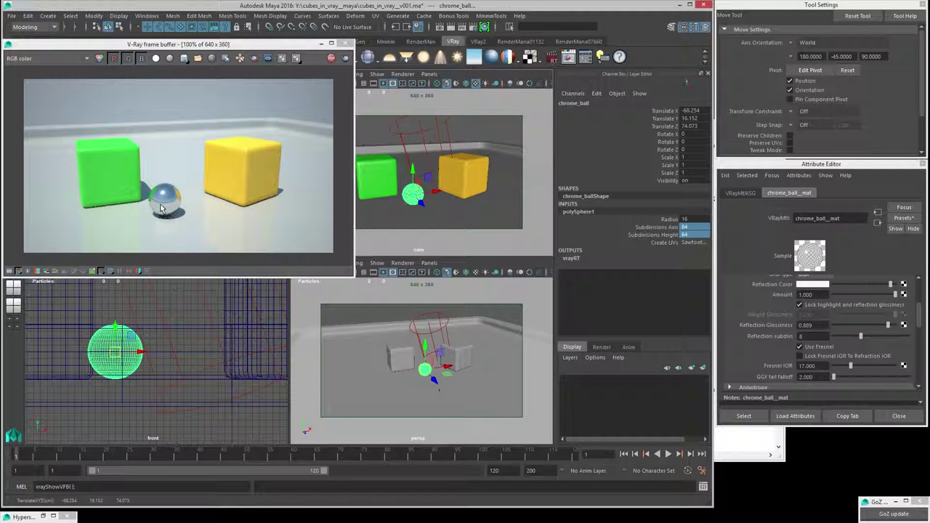
key(ctrl+d)
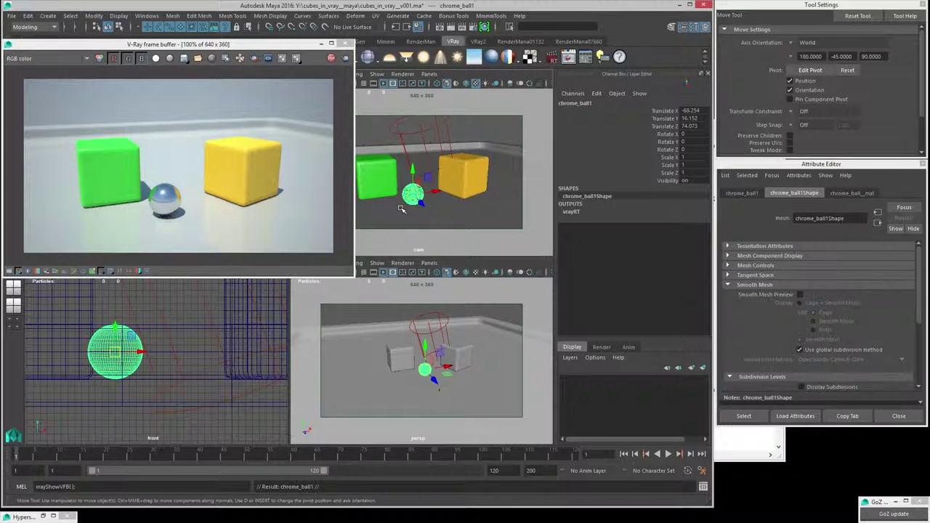
drag(431, 193, 471, 206)
Step: Rename the duplicated ball as steel_ball
click(577, 103)
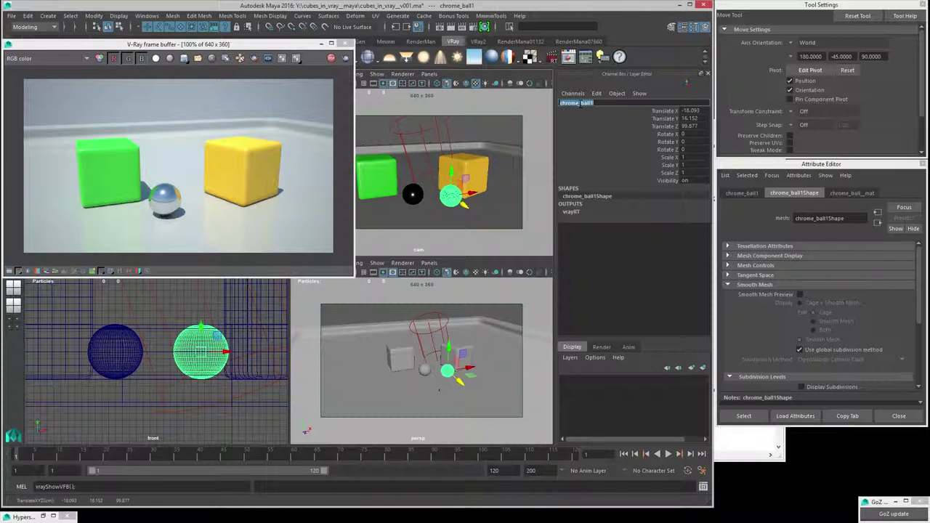
key(Home)
text(steel)
key(Delete)
key(Delete)
key(Delete)
key(Delete)
key(Delete)
key(Delete)
key(Return)
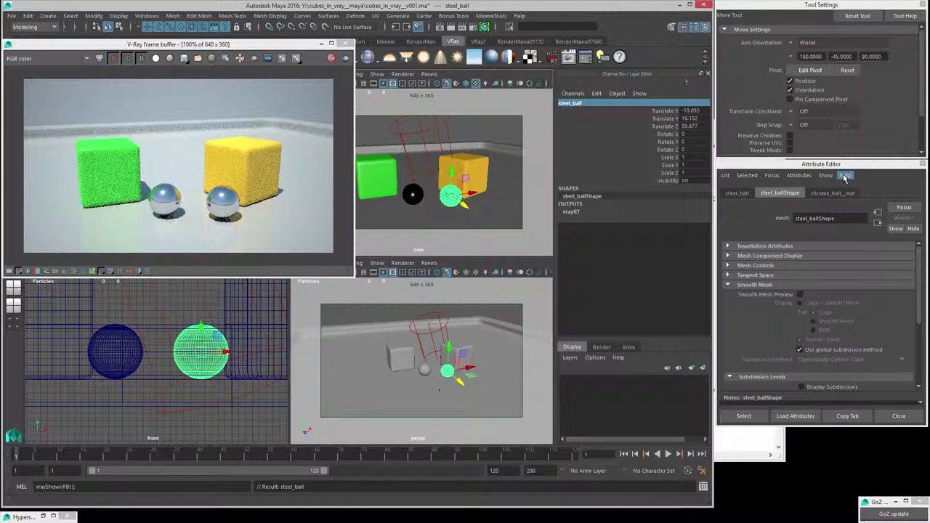
Step: Assign a new VRay Mtl to the steel ball in place of the shared chrome material
click(832, 193)
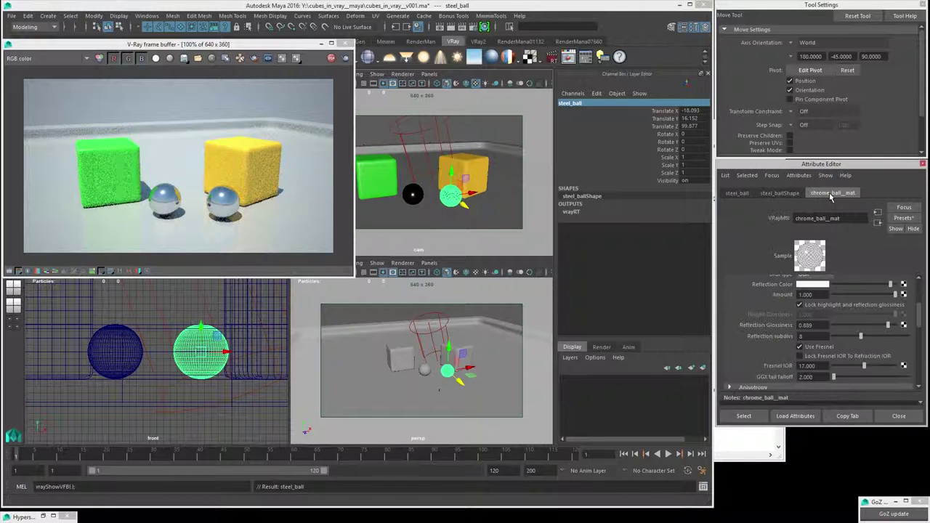
right_click(452, 194)
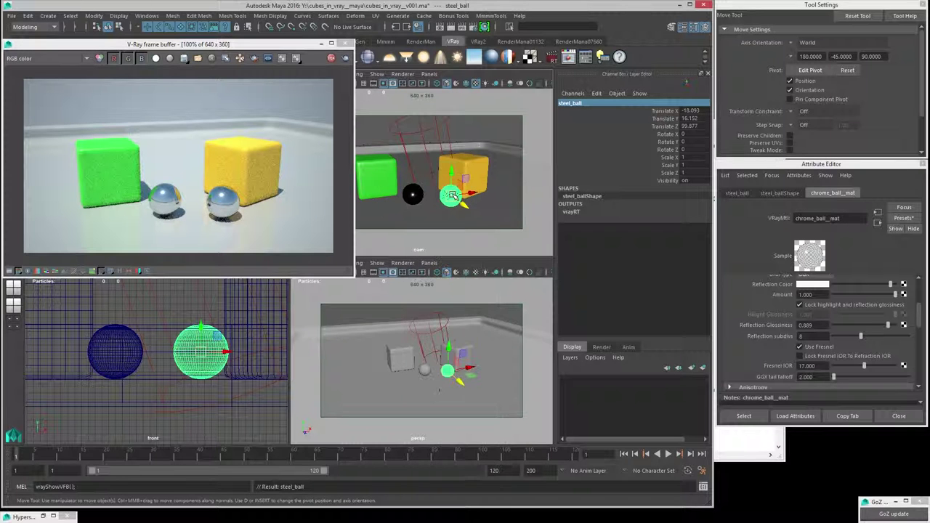
right_click(448, 197)
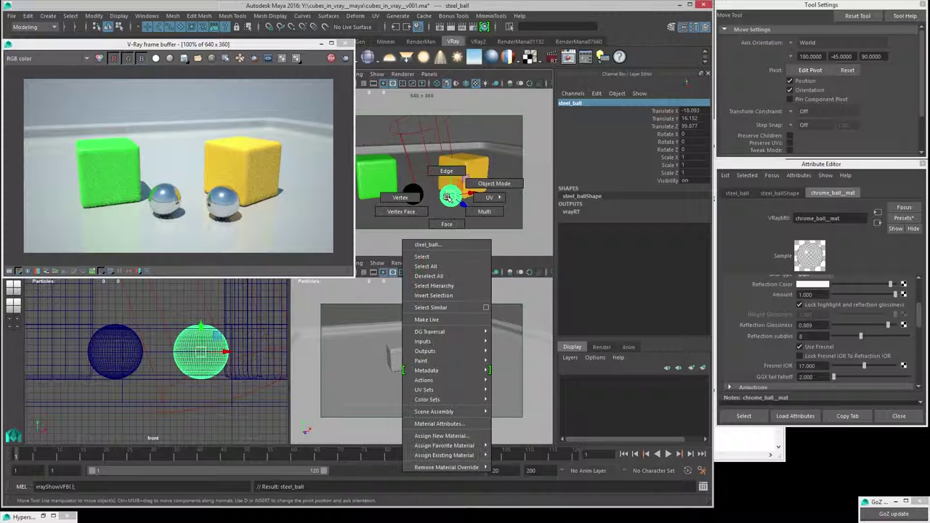
click(446, 436)
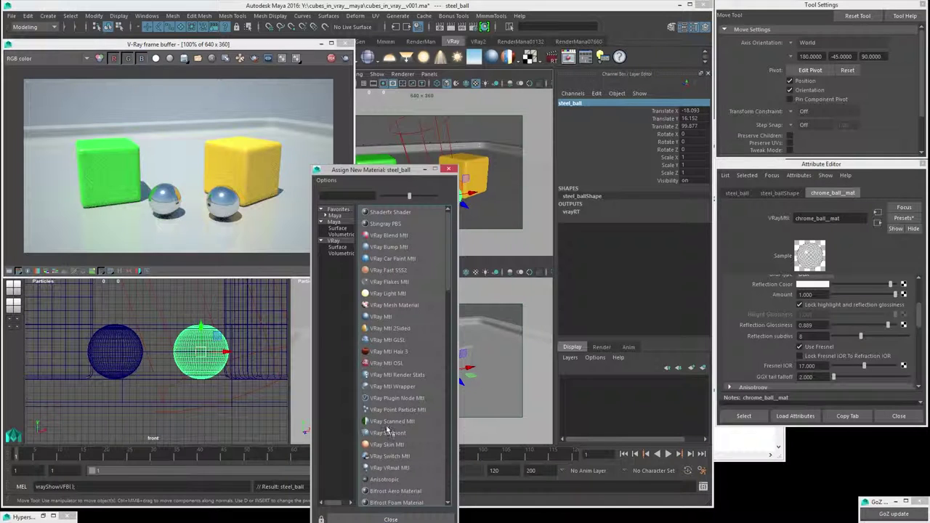
click(380, 317)
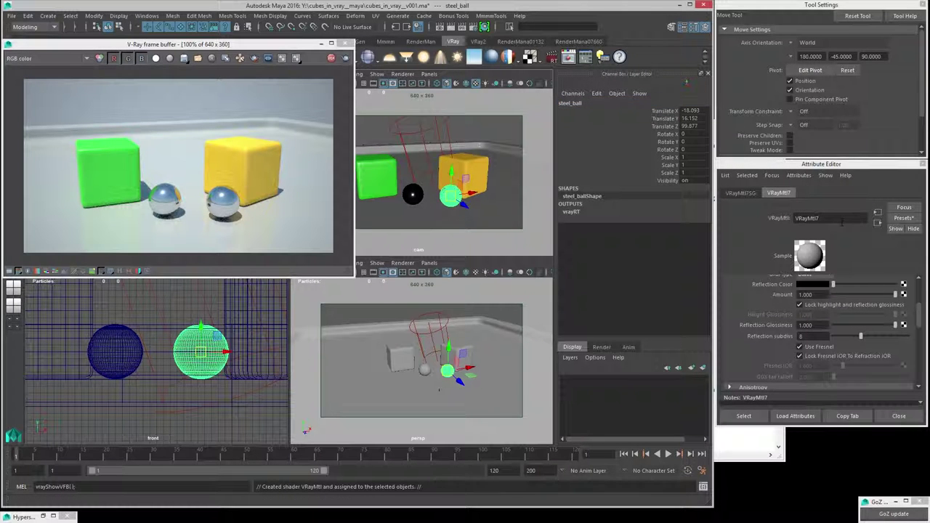
Step: Save the chrome ball's material settings as a VRayMtl preset named chrome_ball__mat
click(415, 193)
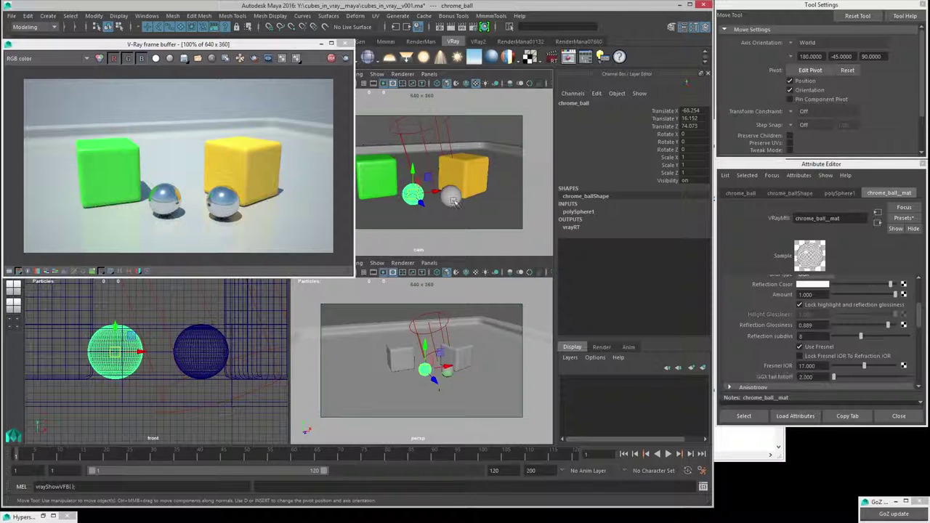
click(903, 218)
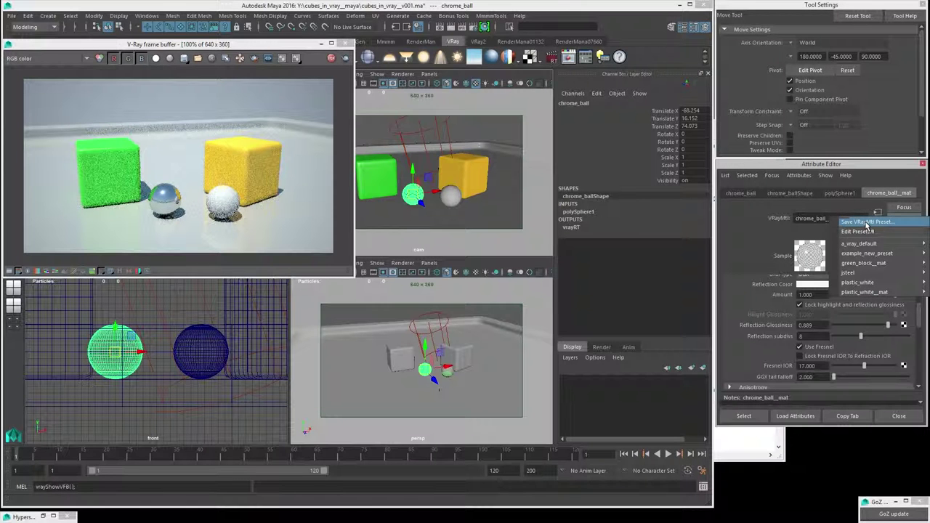
click(866, 223)
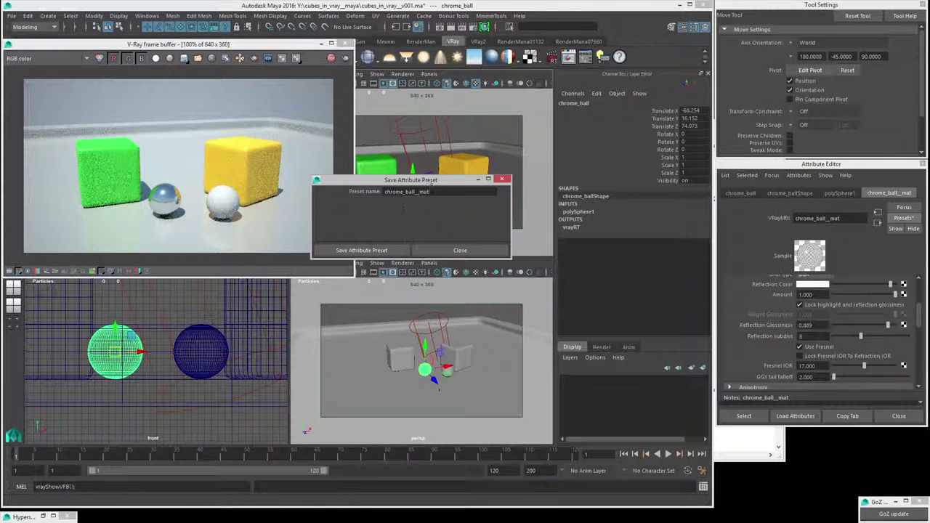
click(358, 250)
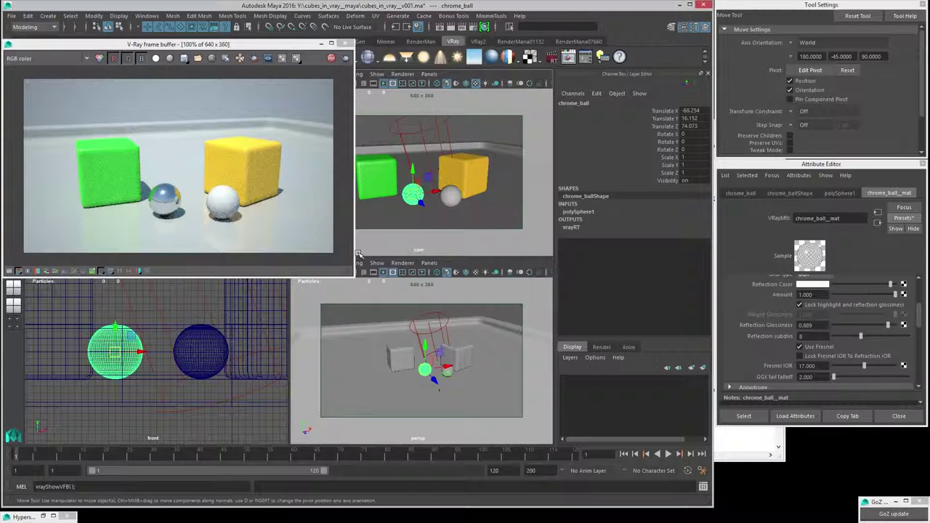
Step: Rename the steel ball's new material as steel_ball__mat
click(451, 199)
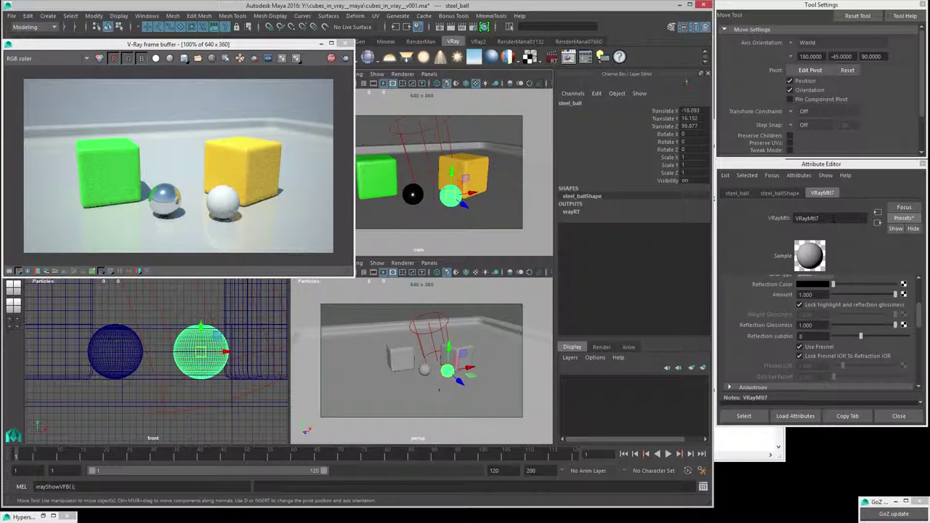
double_click(810, 217)
text(steel_ball_mat)
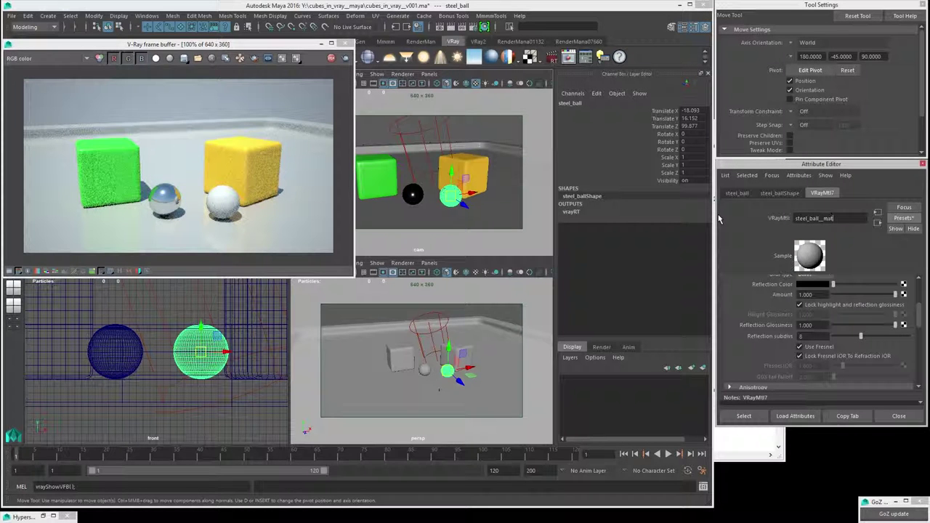
key(Return)
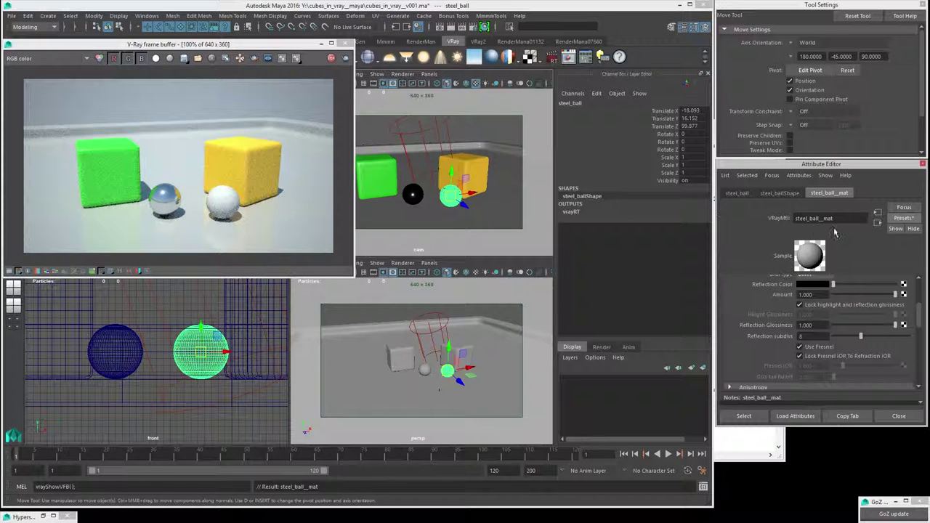
Step: Replace the steel_ball__mat settings with the chrome_ball__mat preset
click(908, 220)
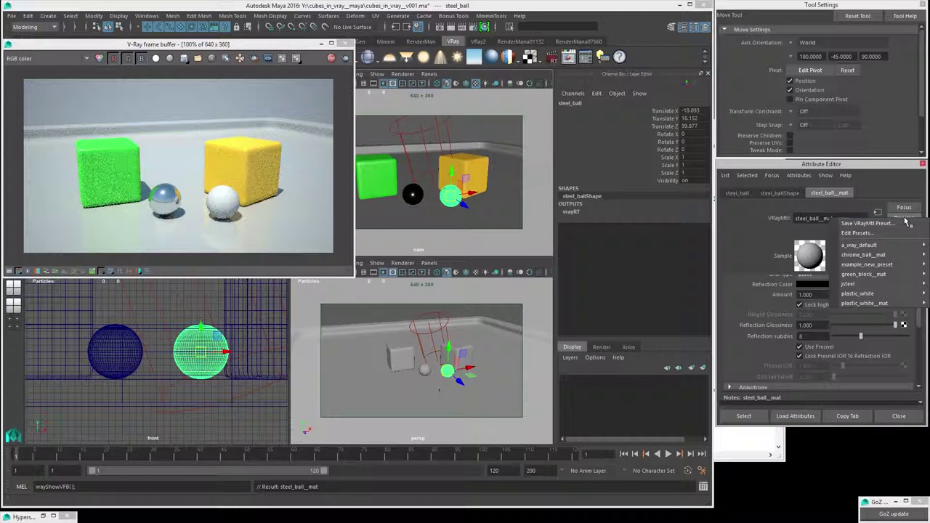
mouse_move(876, 259)
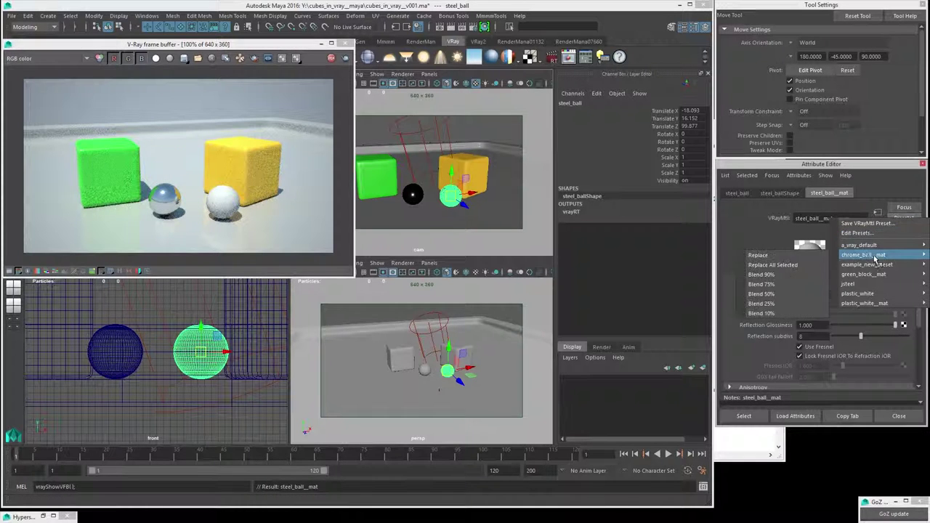
click(803, 259)
scroll(845, 331, up, 3)
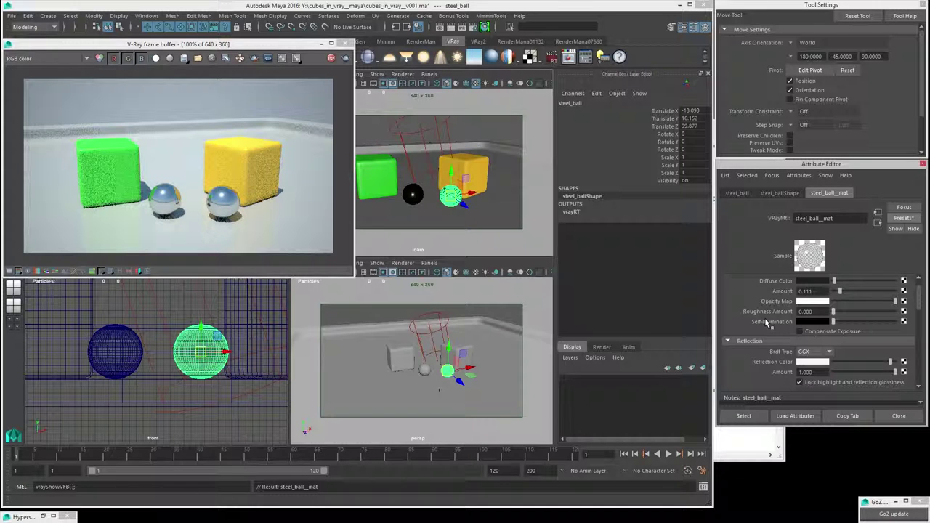
Step: Try a light grey reflection color on the steel material with reflection glossiness lowered to 0.619 and 0.413
scroll(768, 323, down, 3)
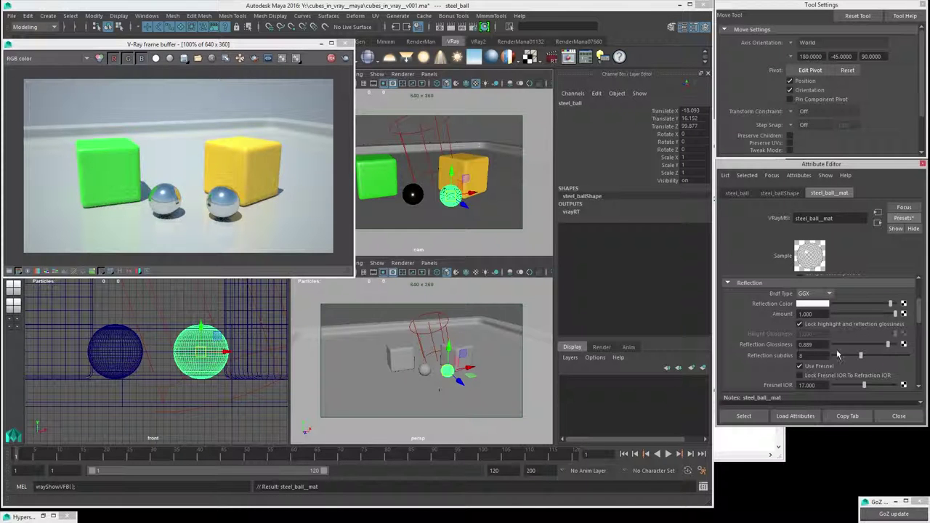
drag(886, 347, 871, 346)
drag(891, 304, 861, 311)
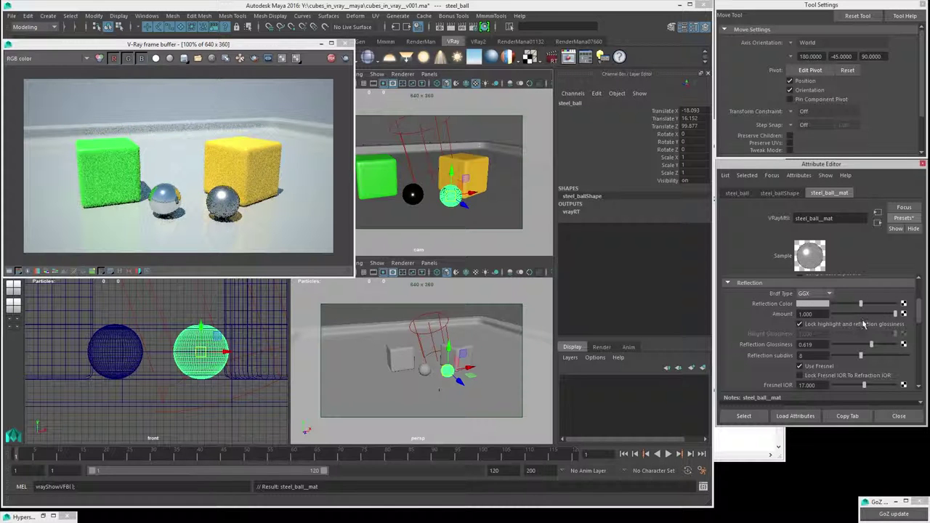
mouse_move(871, 344)
mouse_down()
mouse_move(851, 347)
mouse_move(859, 352)
mouse_up()
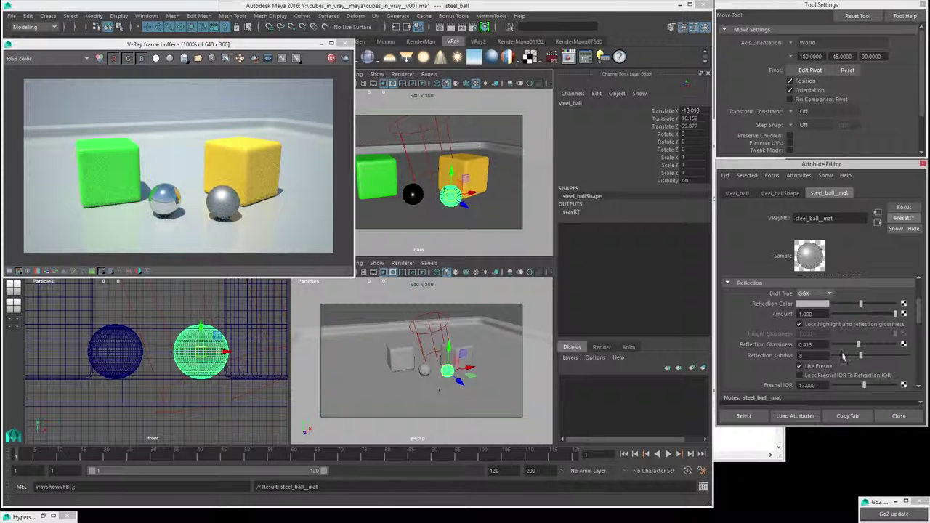
Step: Darken the steel material's reflection color to a mid grey and raise its reflection glossiness to 0.667
drag(858, 349, 866, 345)
drag(853, 306, 845, 305)
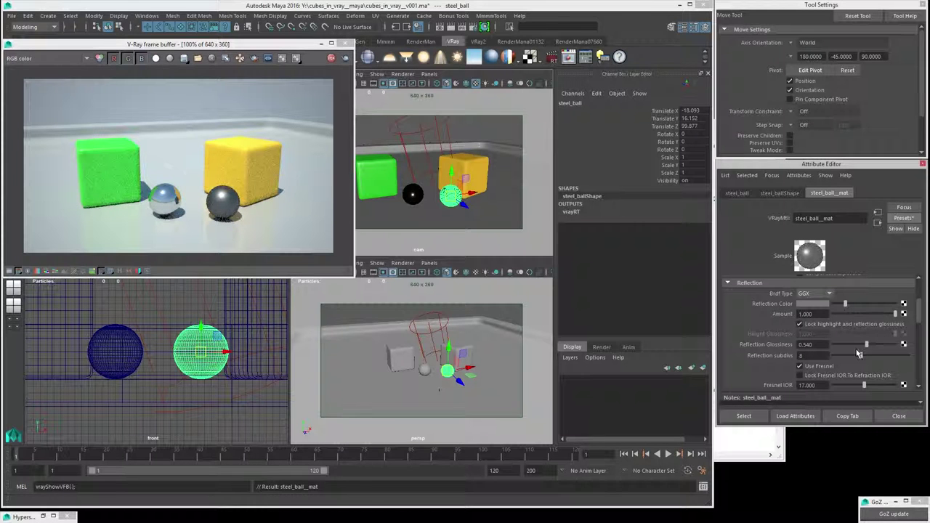
drag(870, 347, 873, 348)
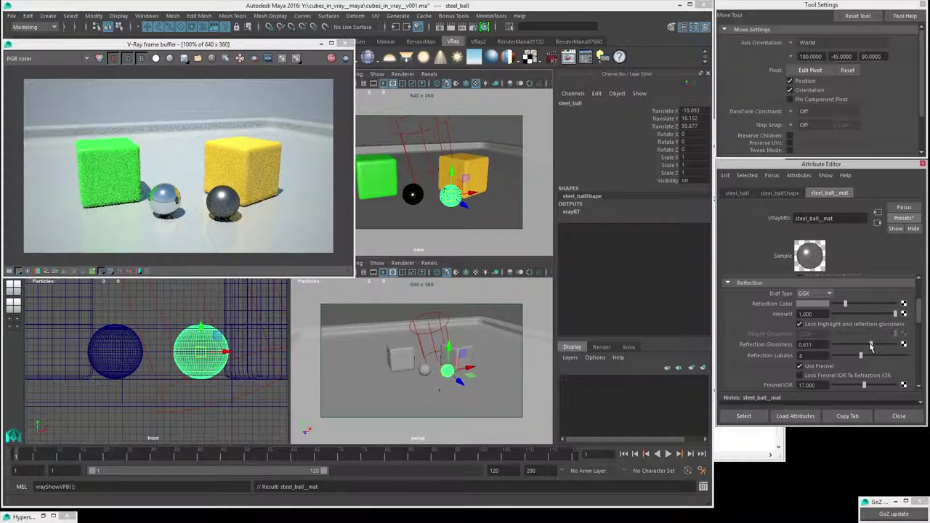
drag(871, 347, 874, 347)
Step: Inspect the steel ball close up in the render and lighten its material's reflection color slightly
scroll(215, 223, up, 3)
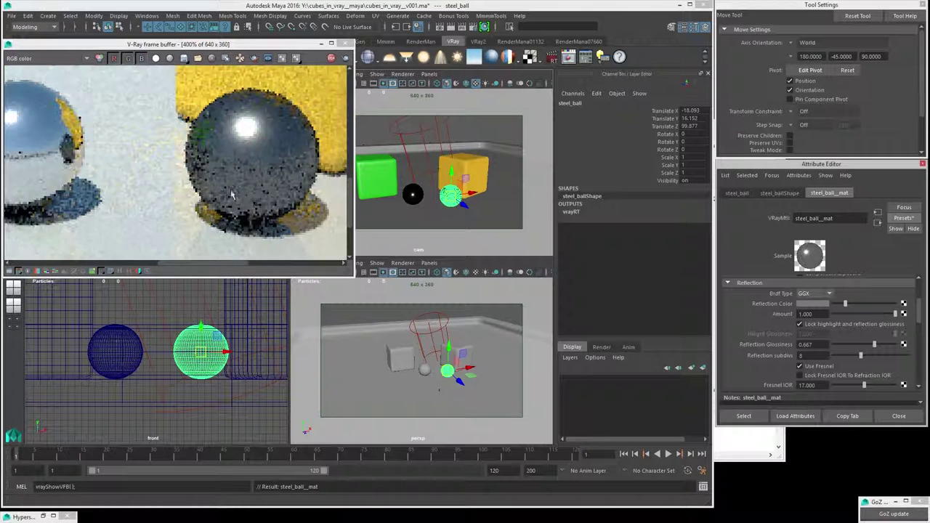
scroll(178, 204, down, 2)
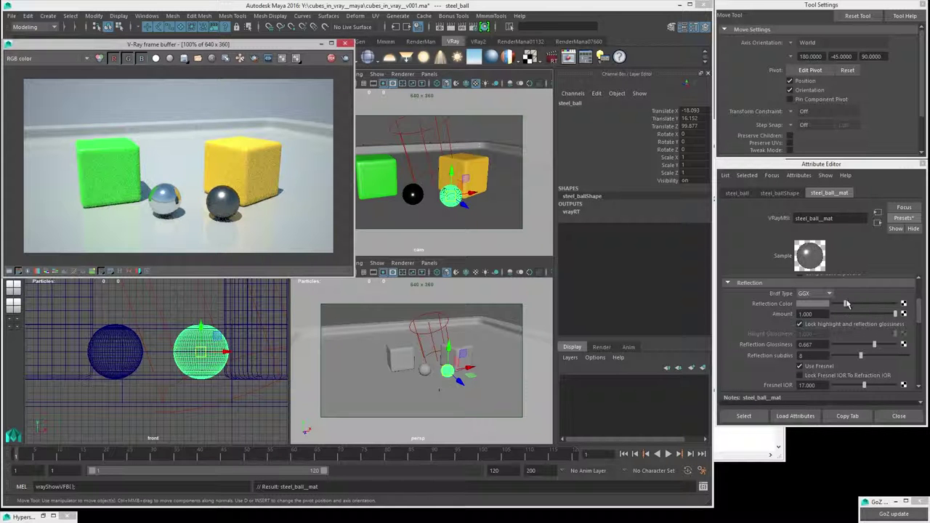
drag(849, 309, 852, 308)
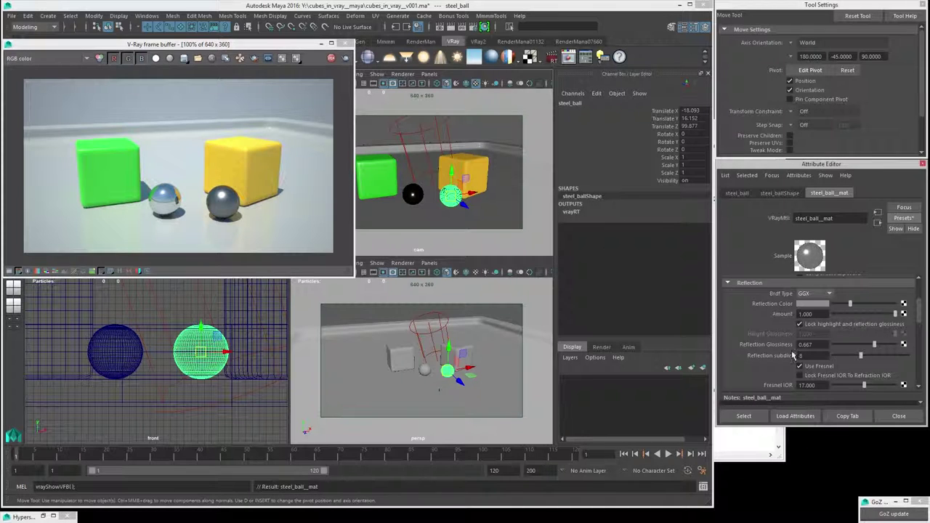
scroll(799, 367, down, 2)
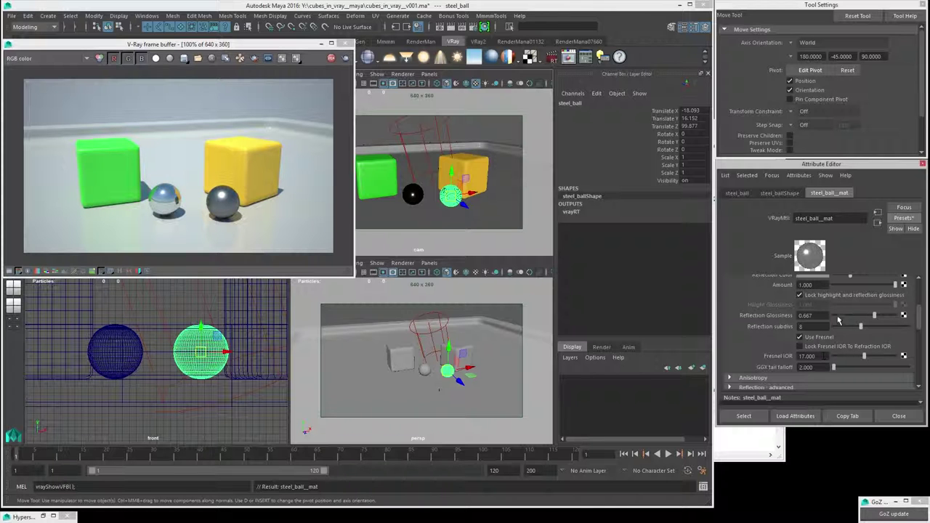
scroll(836, 313, up, 2)
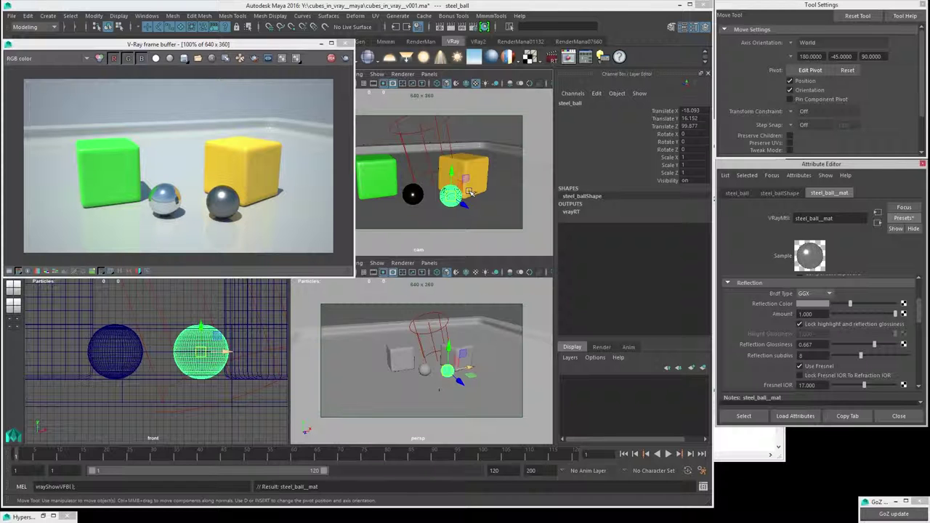
Step: Duplicate the steel ball, move the copy in front of the green cube to about X -115, Z 86, and rename it gold_ball
key(ctrl+d)
drag(473, 193, 389, 212)
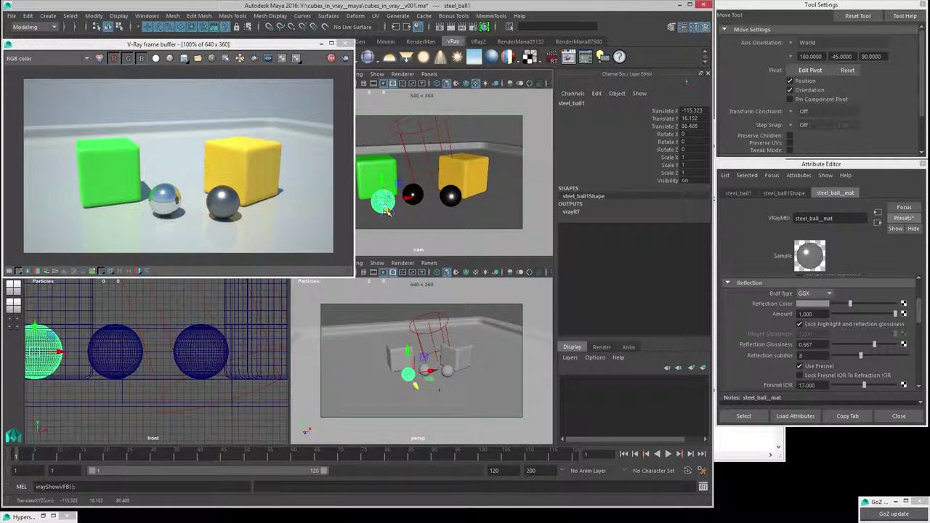
double_click(573, 102)
text(gold_ball)
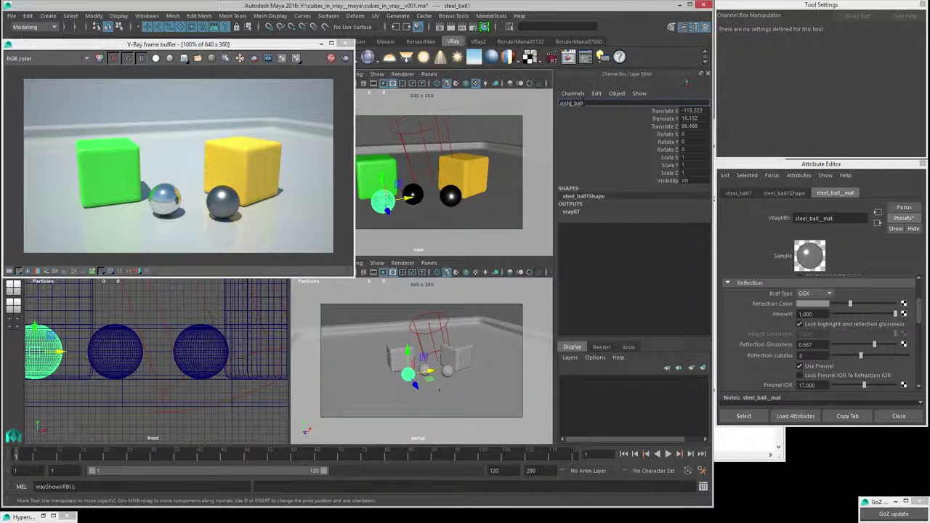
key(Return)
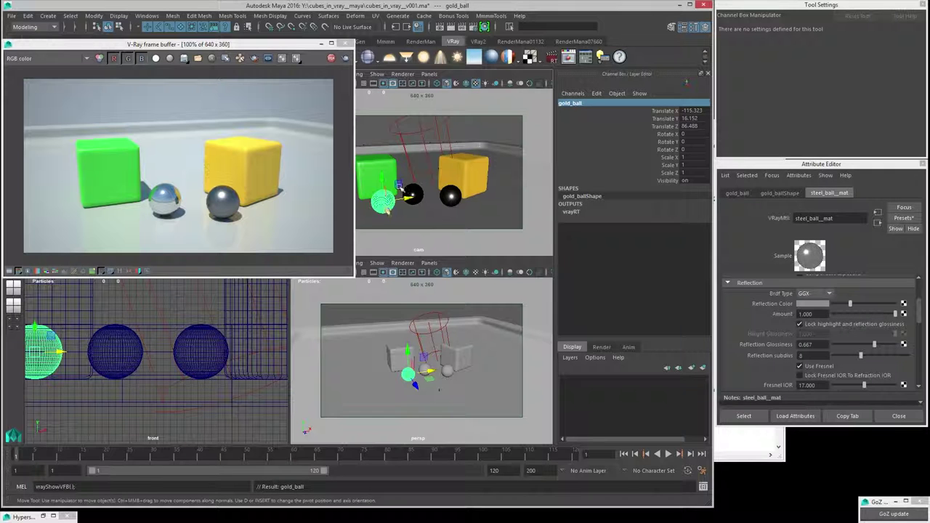
Step: Assign a new VRay Mtl to the gold ball and name the material gold_ball__mat
right_drag(378, 198, 387, 429)
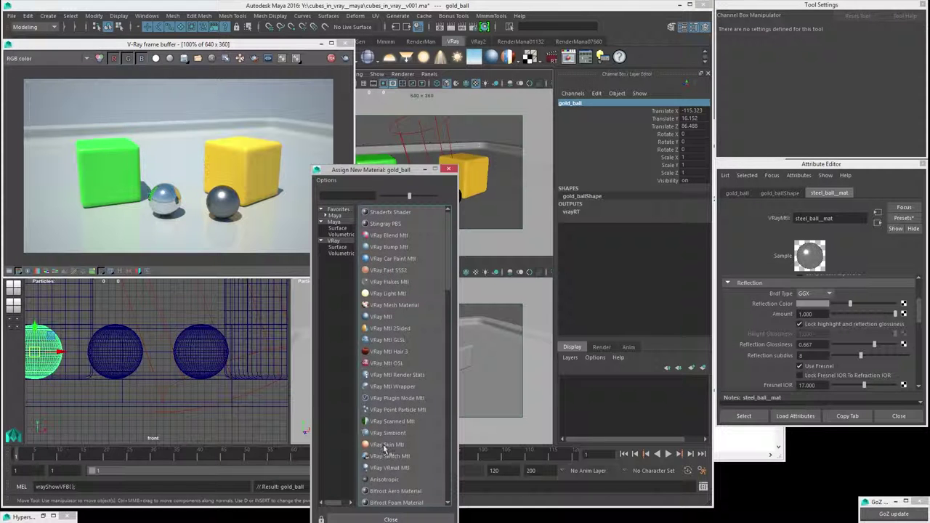
click(380, 317)
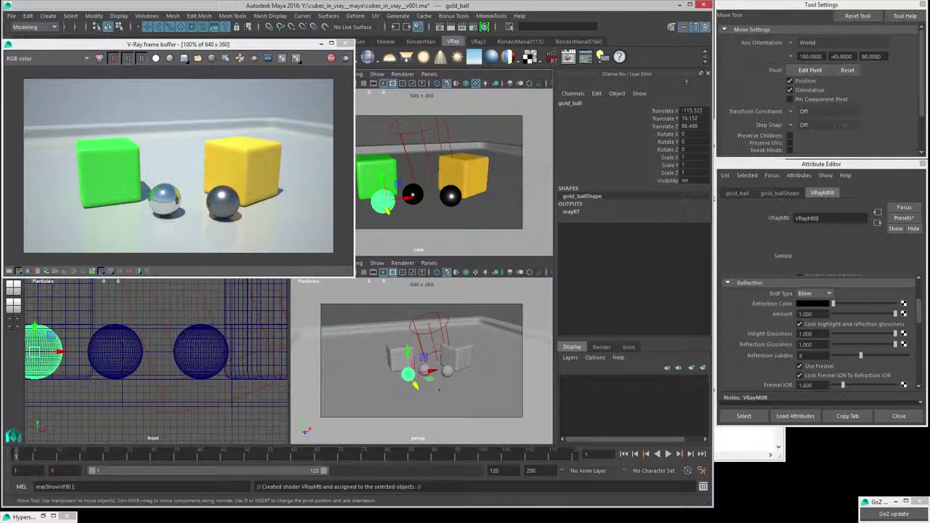
click(844, 219)
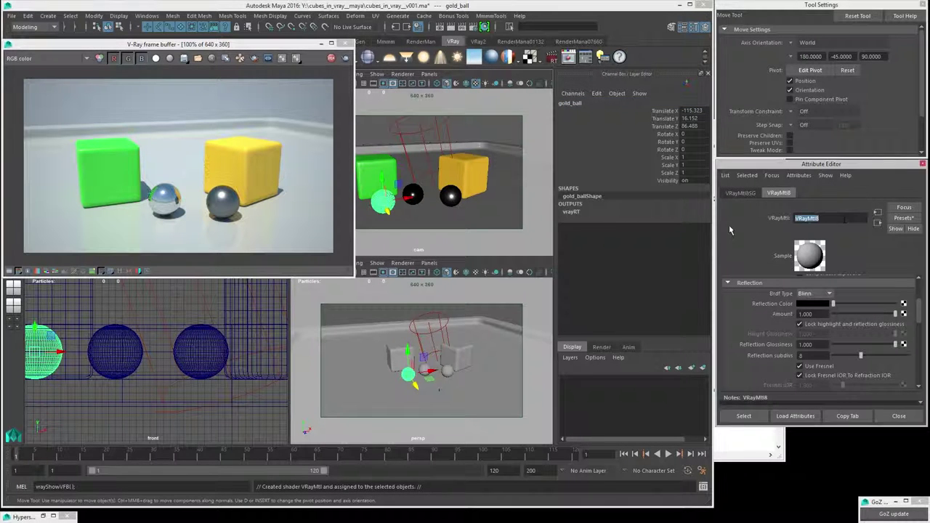
text(gold_ball_)
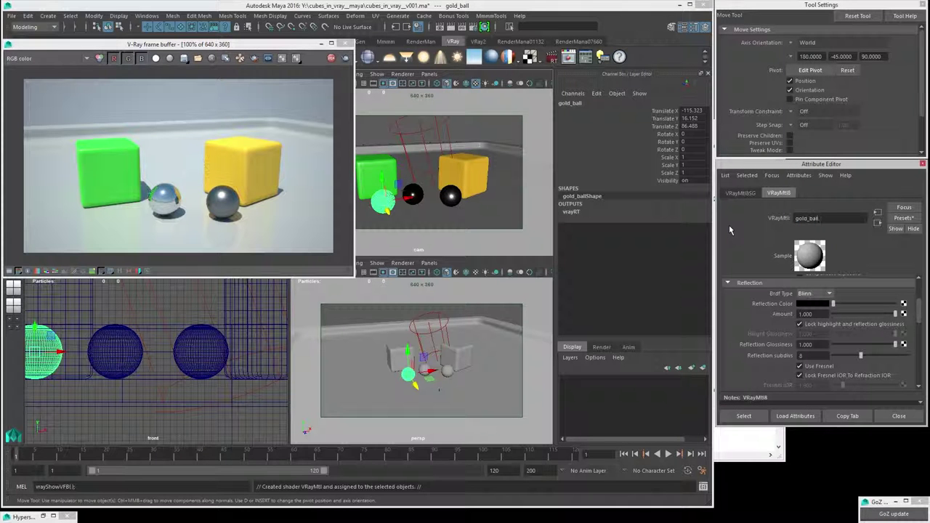
text(mat)
key(Return)
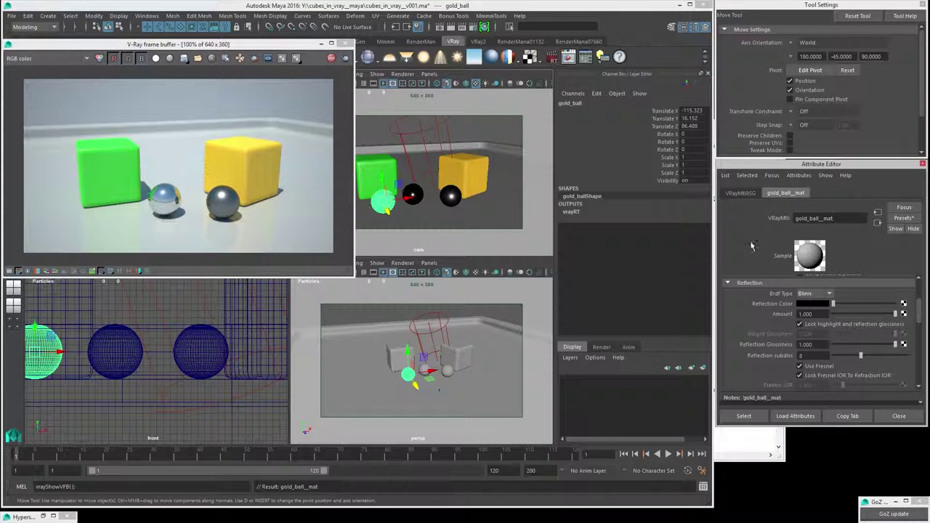
Step: Replace the gold material's settings with the chrome_ball__mat preset and lower its reflection glossiness to 0.722
click(901, 219)
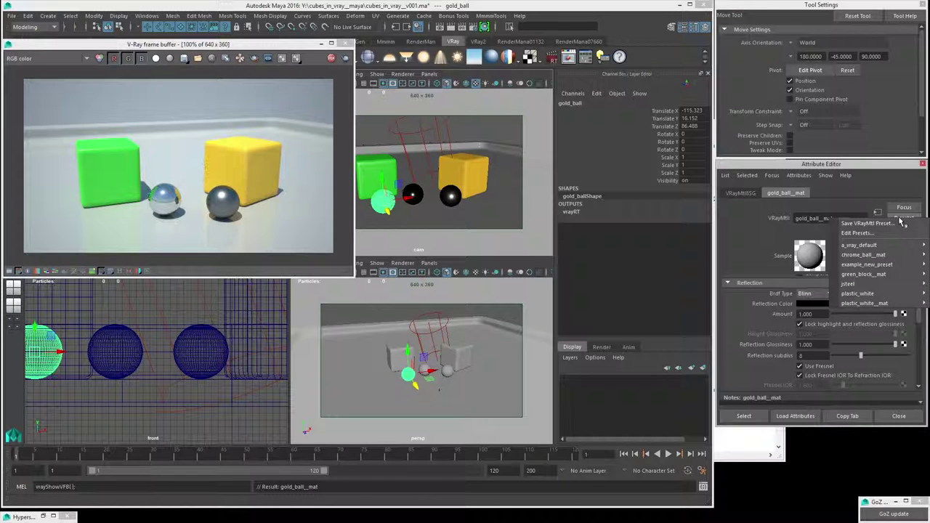
mouse_move(874, 258)
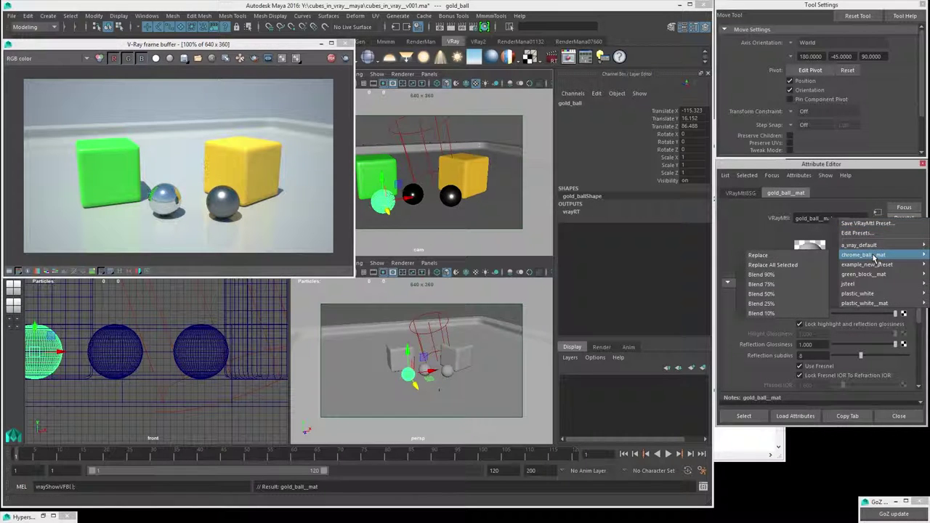
click(819, 256)
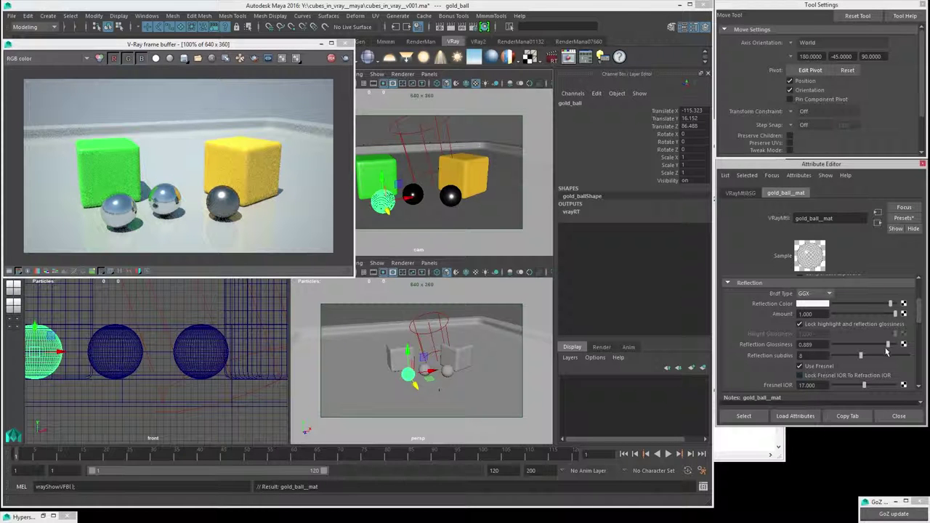
drag(882, 346, 877, 347)
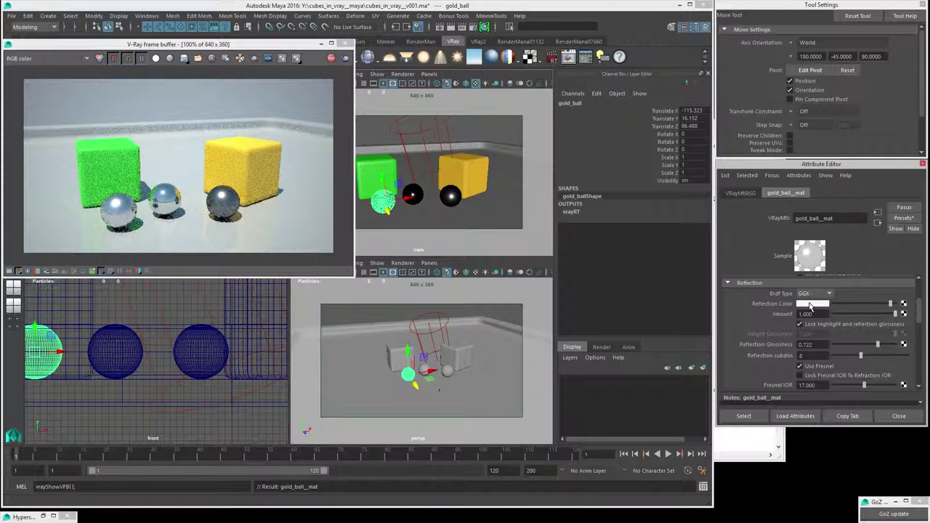
Step: Tint the gold material's reflection color a golden yellow with a hue of about 37 and saturation 0.962, darkening its value slightly
click(810, 304)
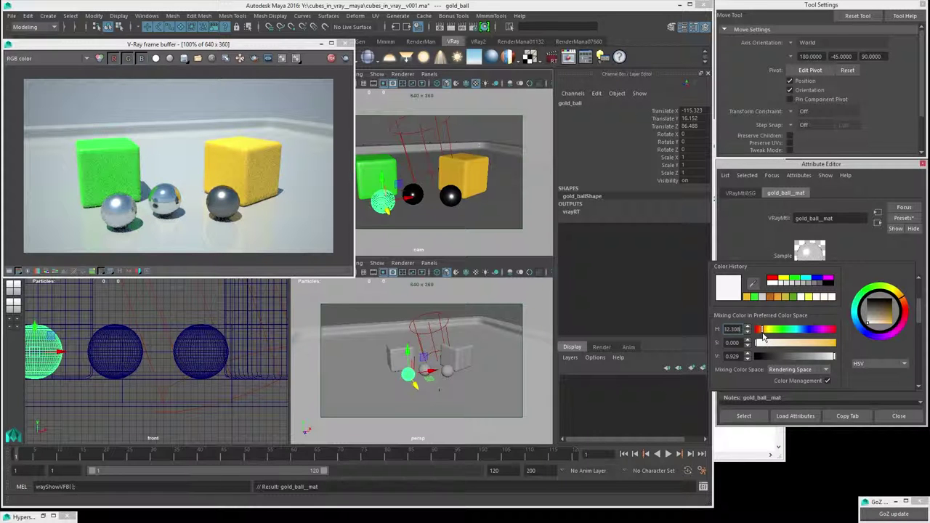
drag(763, 336, 832, 352)
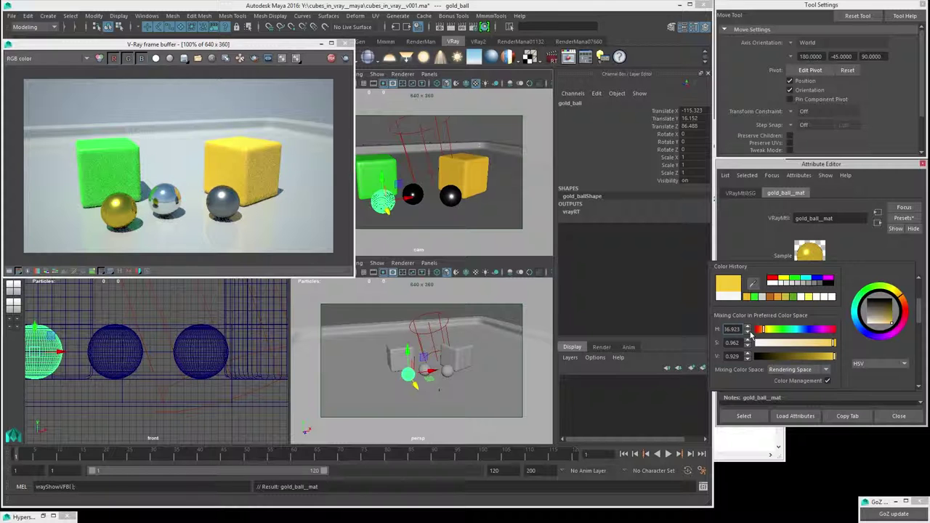
click(749, 330)
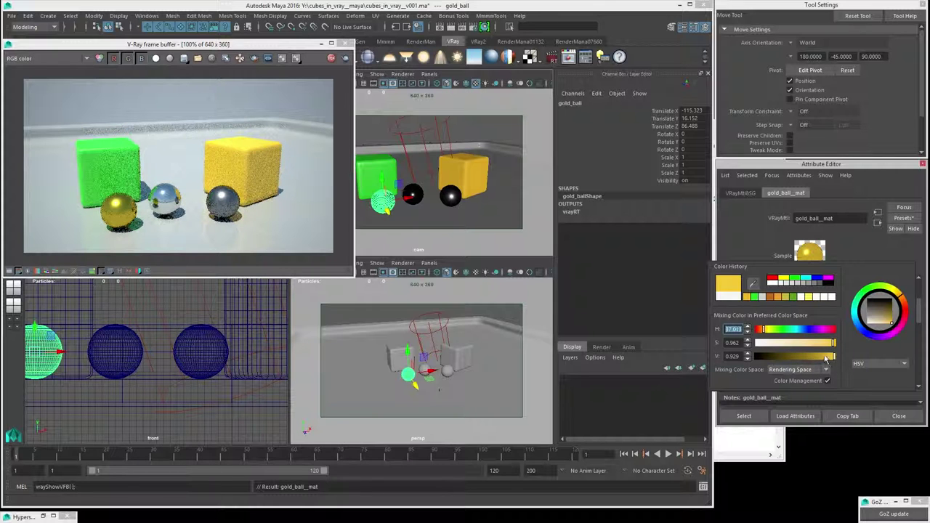
mouse_move(833, 356)
mouse_down()
mouse_move(797, 360)
mouse_move(826, 357)
mouse_up()
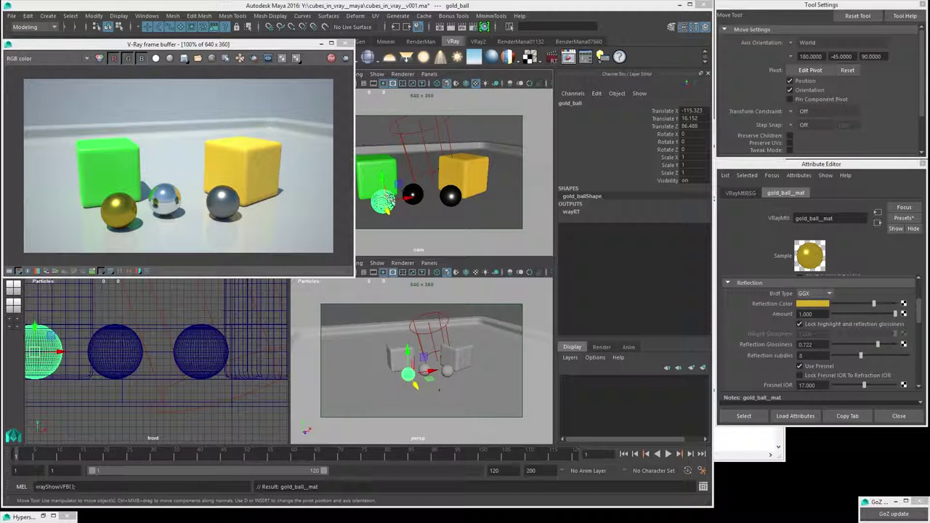
Step: Duplicate the gold ball, move the copy forward to about X -62, Z 111, and rename it glass_ball__mat
drag(407, 198, 435, 198)
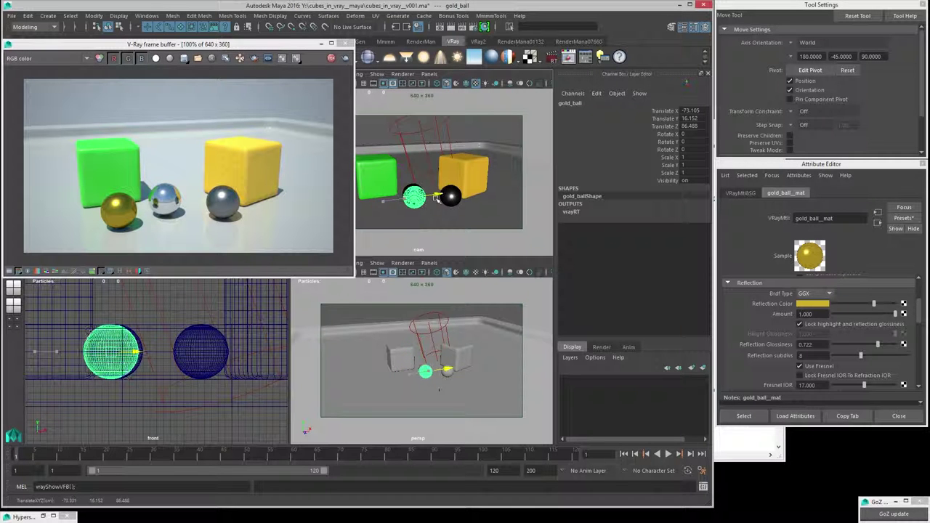
key(ctrl+z)
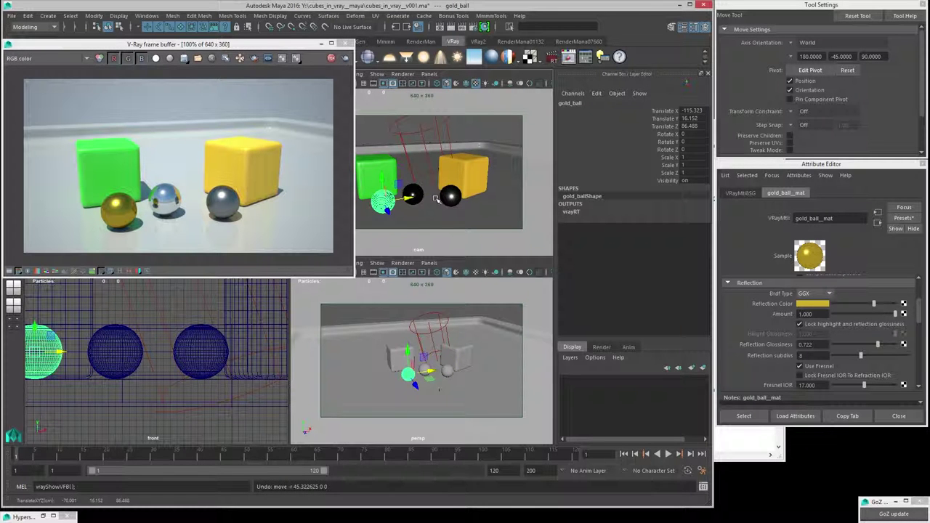
key(ctrl+d)
drag(418, 196, 446, 216)
click(573, 103)
text(gold)
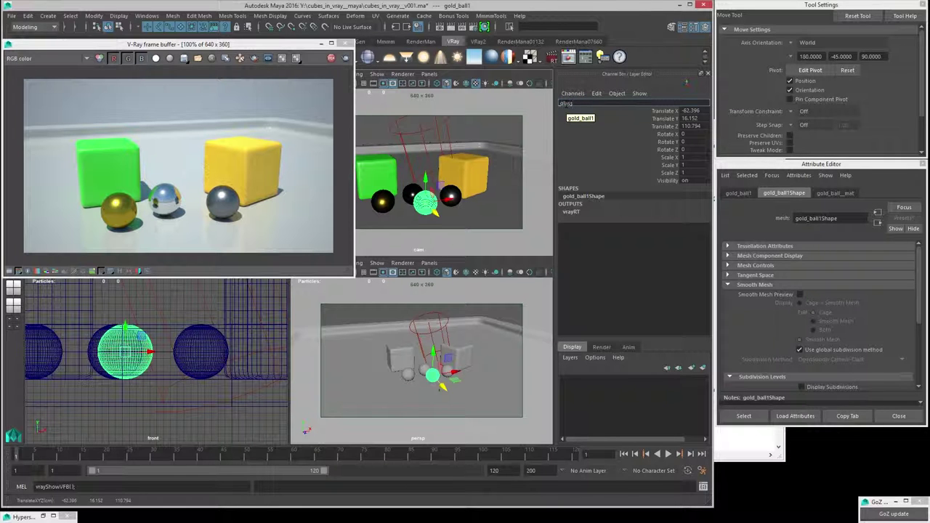
text(ass_ball_mat)
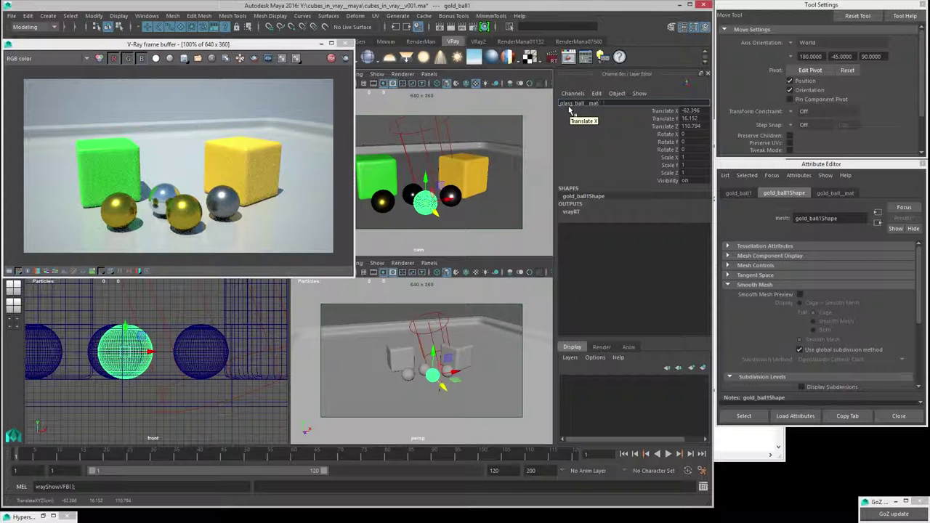
key(Return)
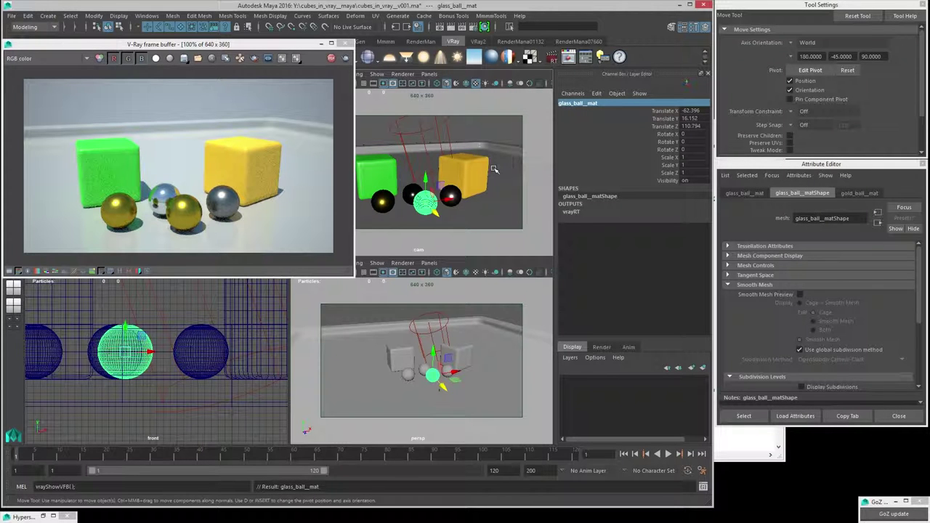
Step: Assign a new VRay Mtl to the duplicated ball and name the material glass_ball__mat
right_click(418, 207)
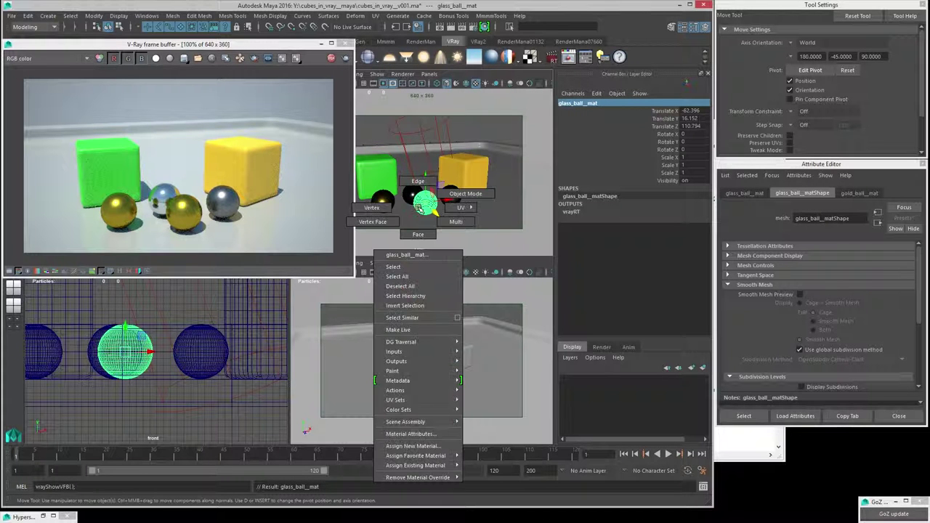
click(412, 447)
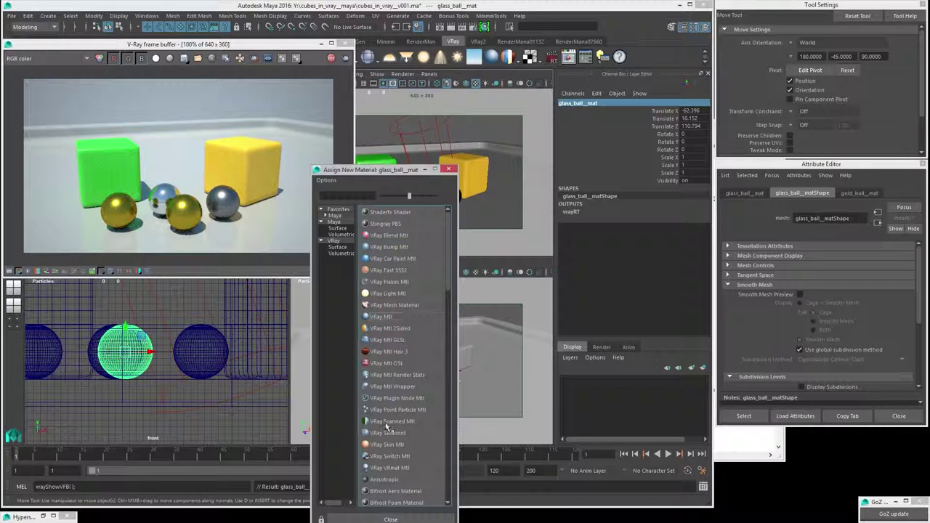
click(380, 318)
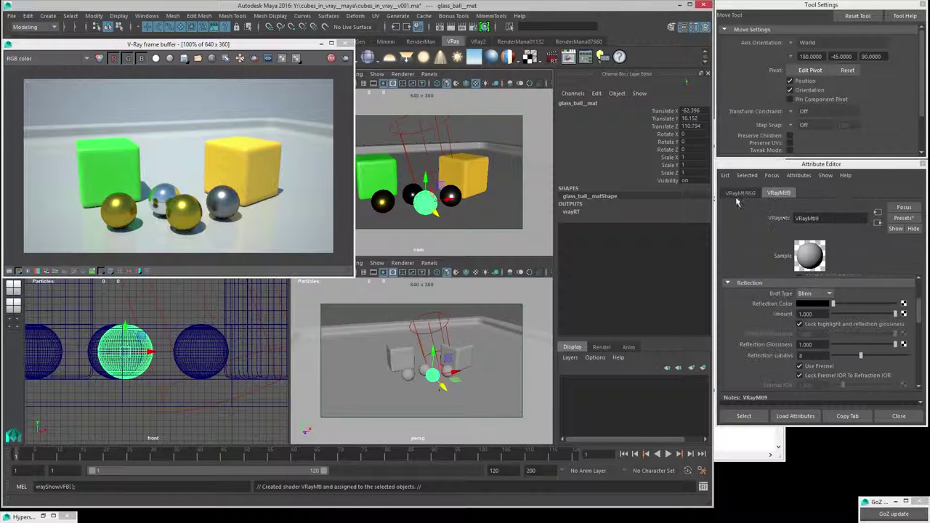
double_click(829, 218)
text(glass_ball)
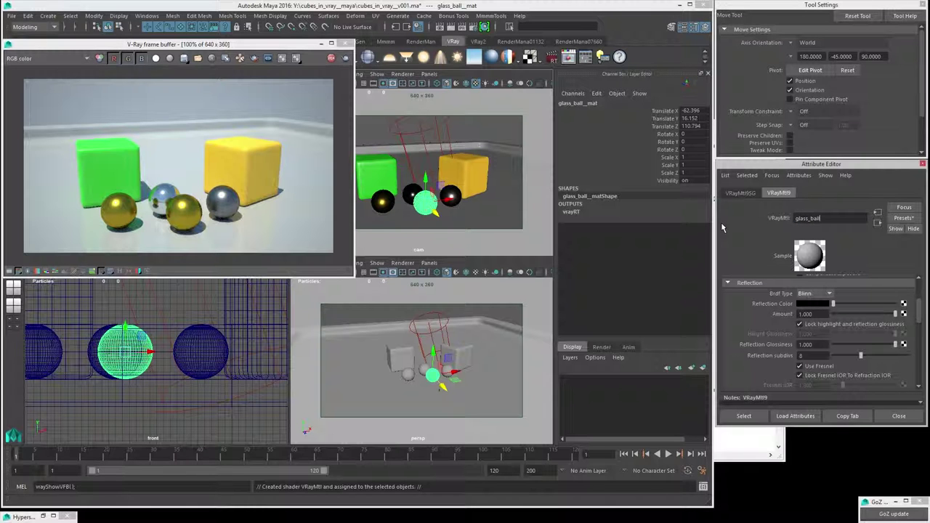
text(_mat)
key(Return)
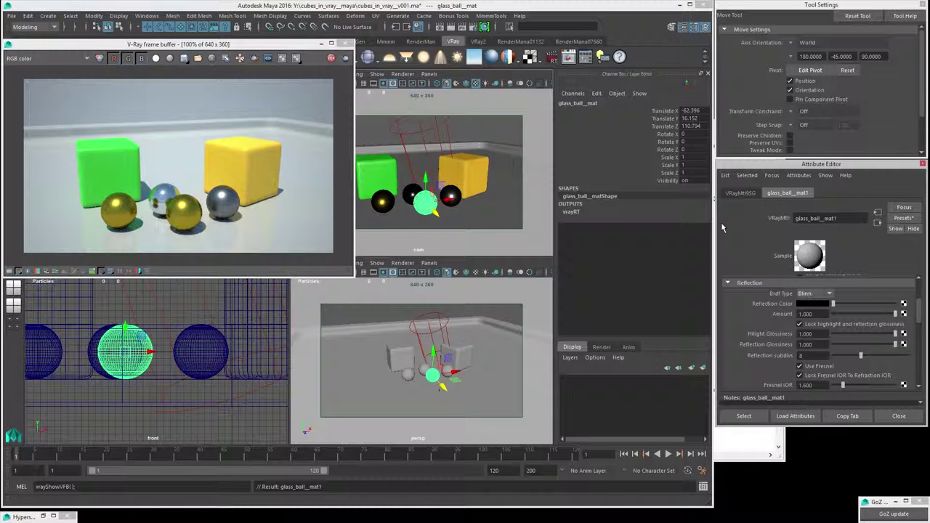
Step: Darken the glass material's diffuse color to black and lower its diffuse amount to the minimum
scroll(849, 301, up, 3)
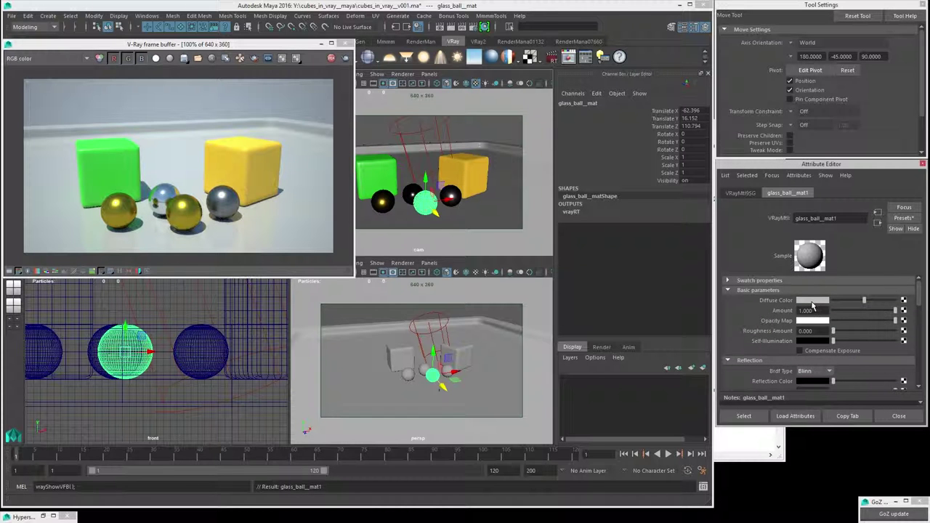
drag(861, 304, 833, 304)
click(835, 311)
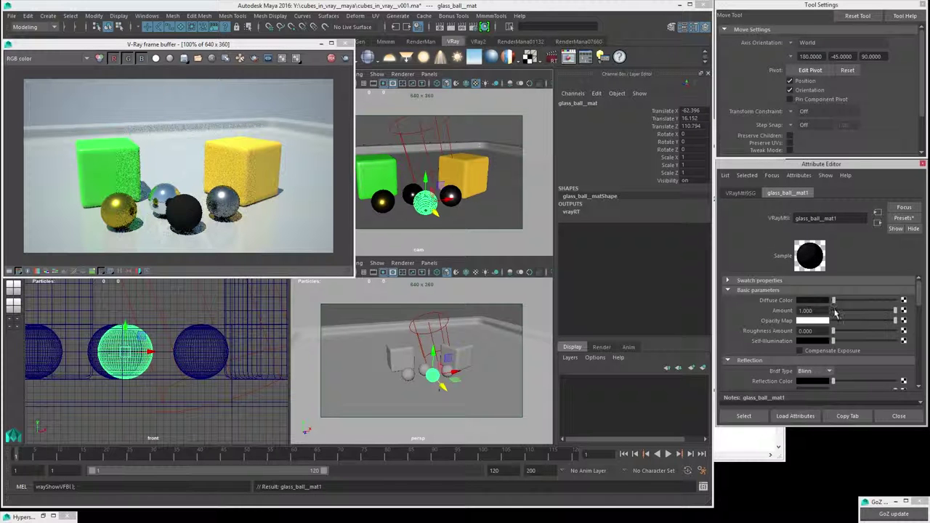
drag(834, 311, 833, 311)
Step: Raise the glass material's reflection color to white and dismiss the AutoSave warning
drag(918, 290, 917, 307)
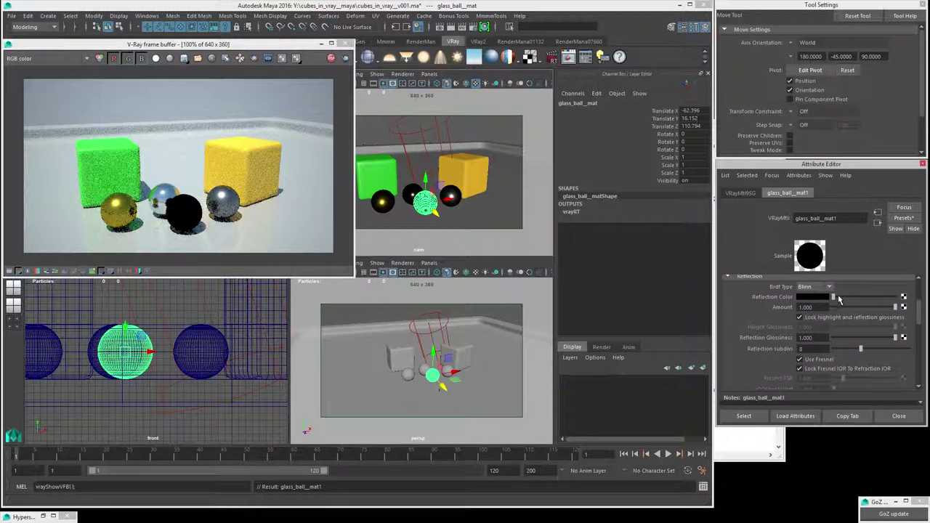
drag(834, 299, 894, 298)
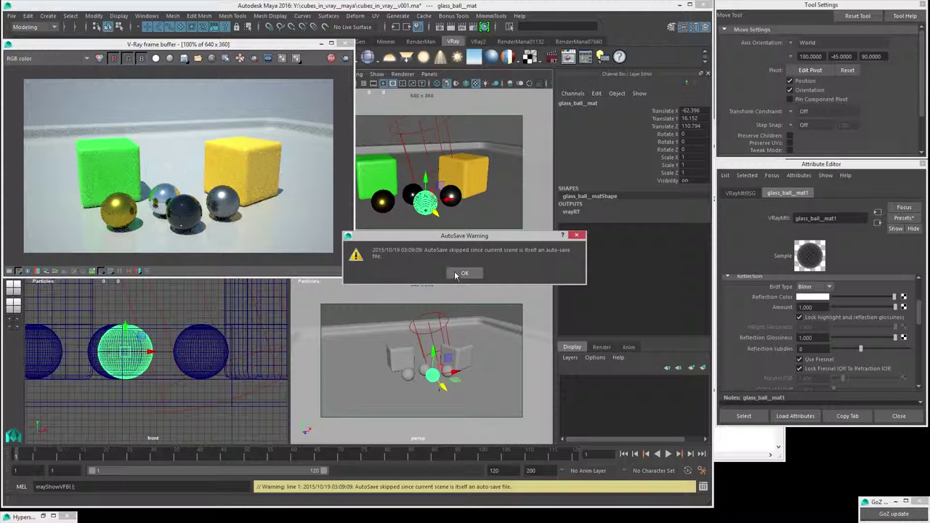
click(459, 274)
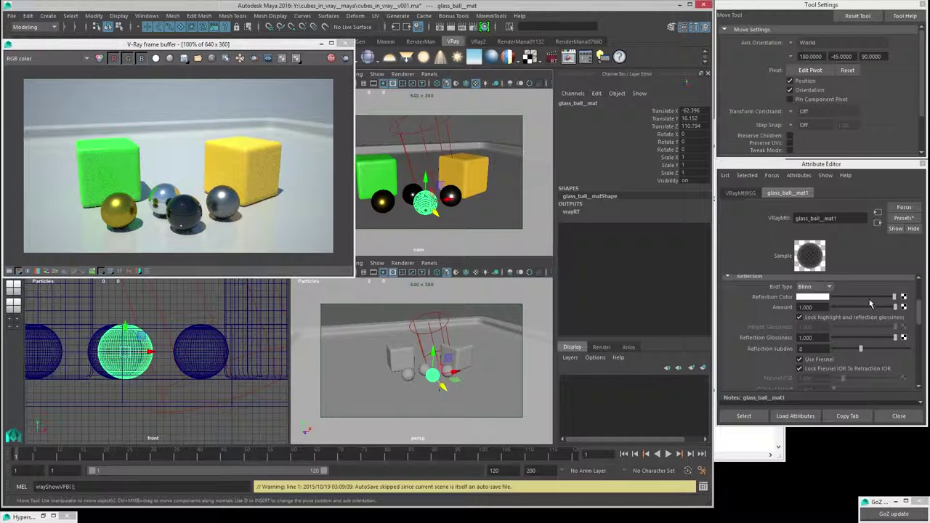
Step: Compare the glass material's Fresnel IOR with its refraction IOR, switching the lock between them off and back on
scroll(918, 311, down, 1)
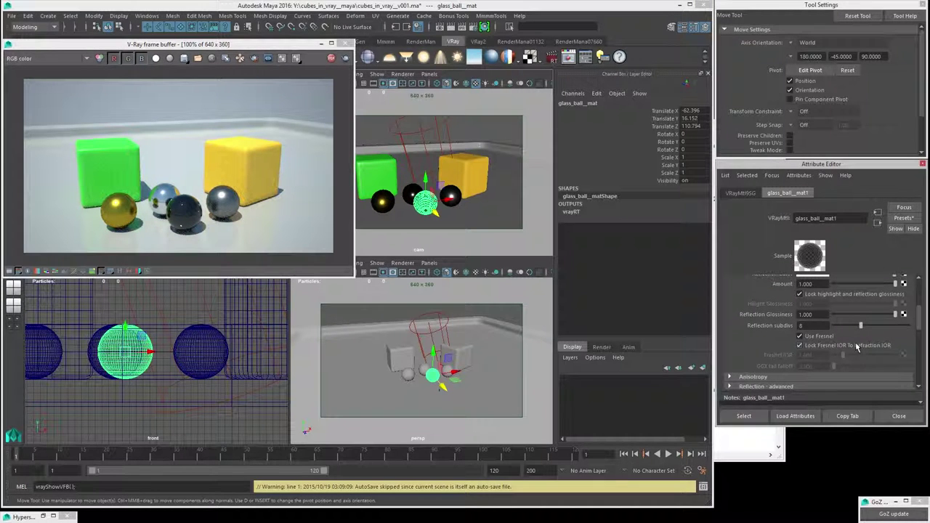
click(800, 347)
click(800, 346)
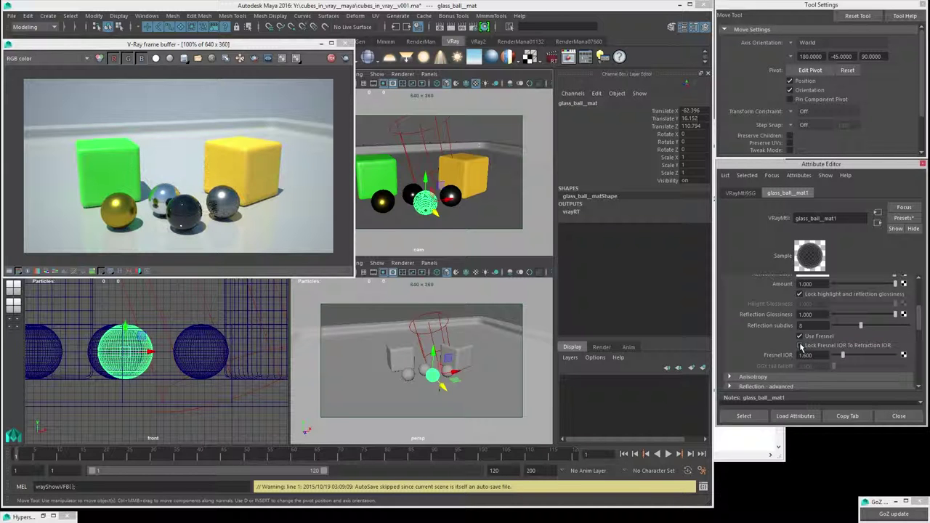
click(801, 346)
scroll(774, 319, down, 1)
scroll(774, 320, down, 3)
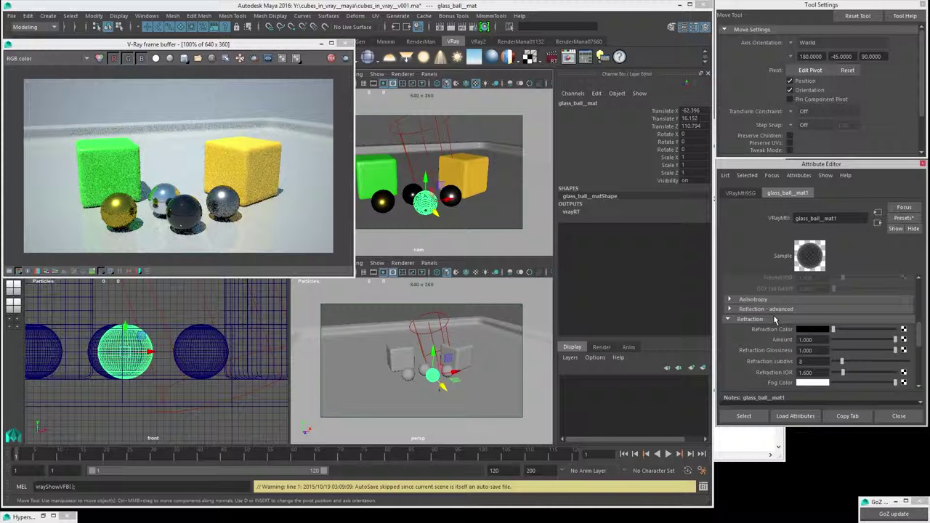
scroll(774, 320, up, 1)
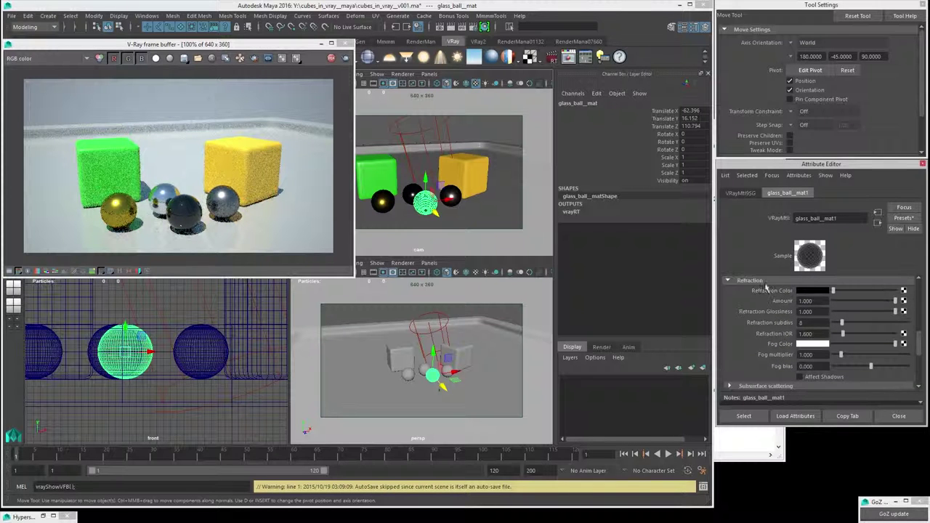
click(805, 334)
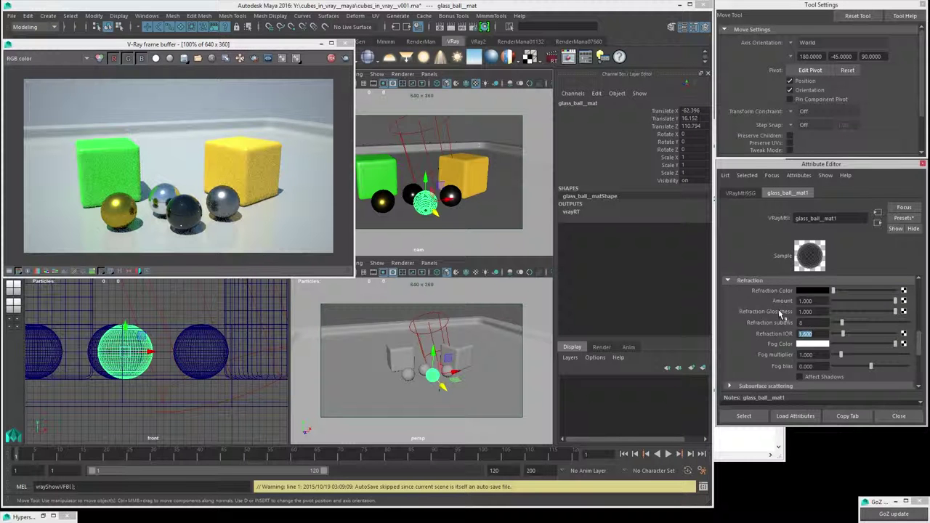
scroll(777, 316, up, 4)
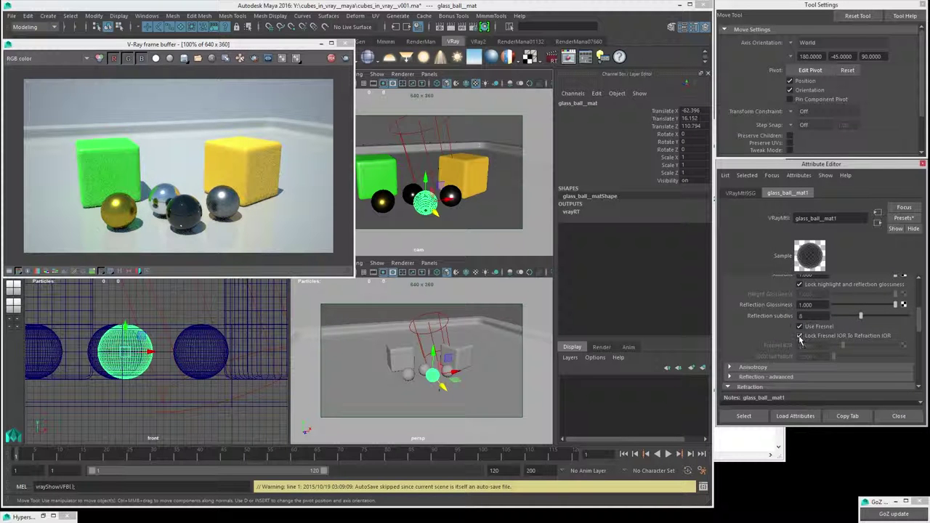
click(800, 336)
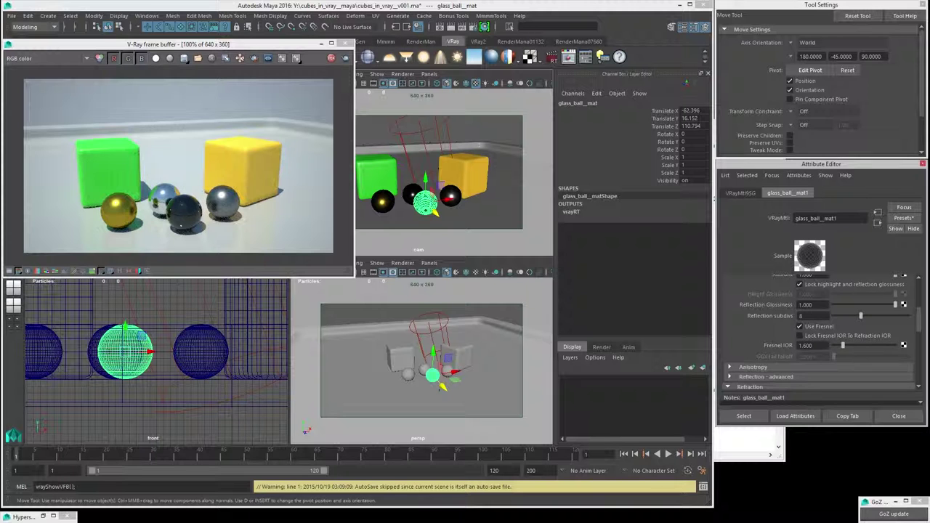
click(800, 336)
Step: Set the glass material's refraction IOR to 1.5
scroll(764, 326, down, 1)
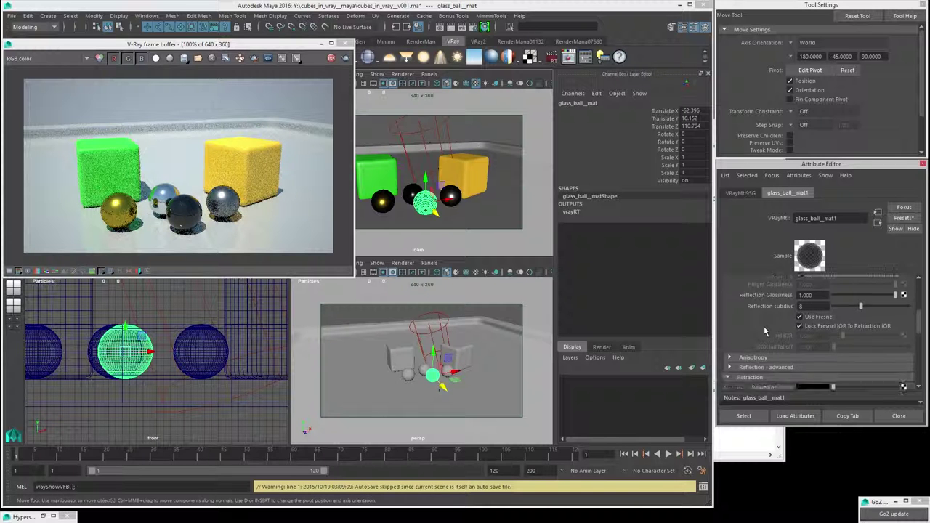
scroll(764, 326, down, 5)
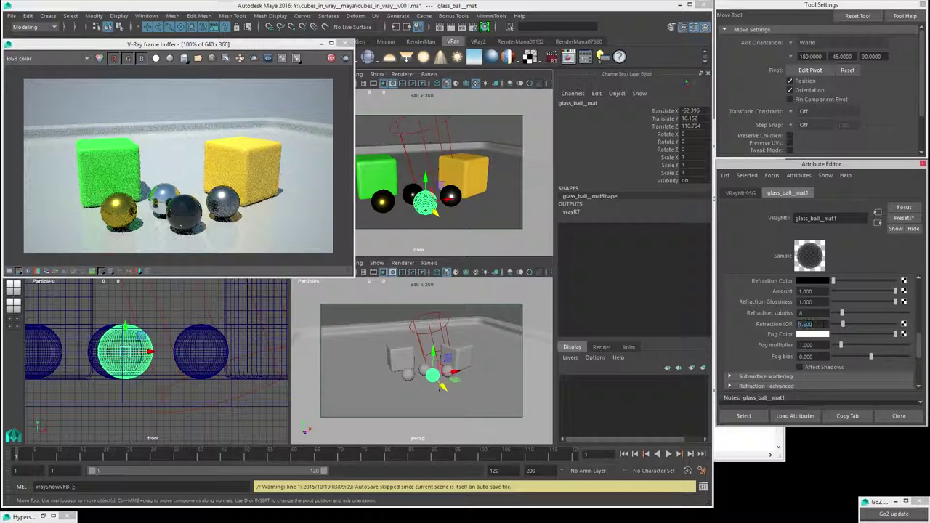
key(BackSpace)
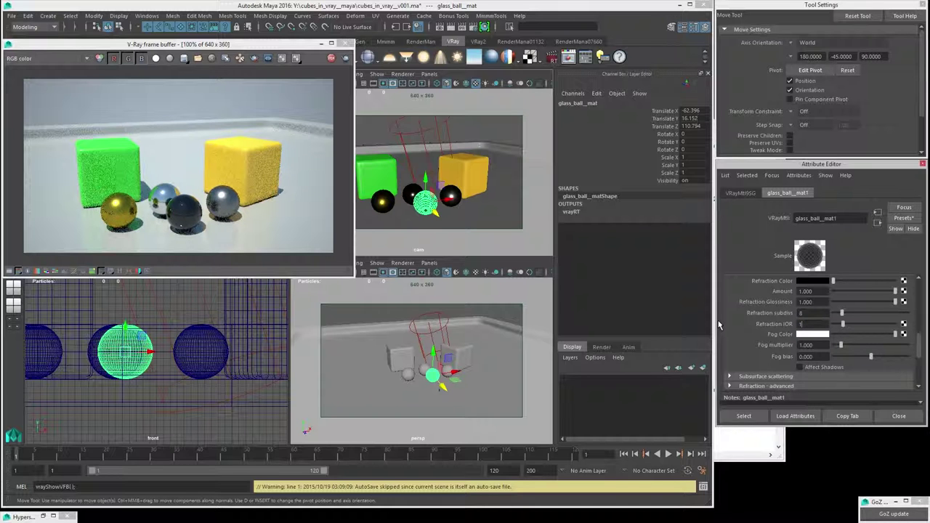
text(1.5)
key(Return)
scroll(733, 325, up, 4)
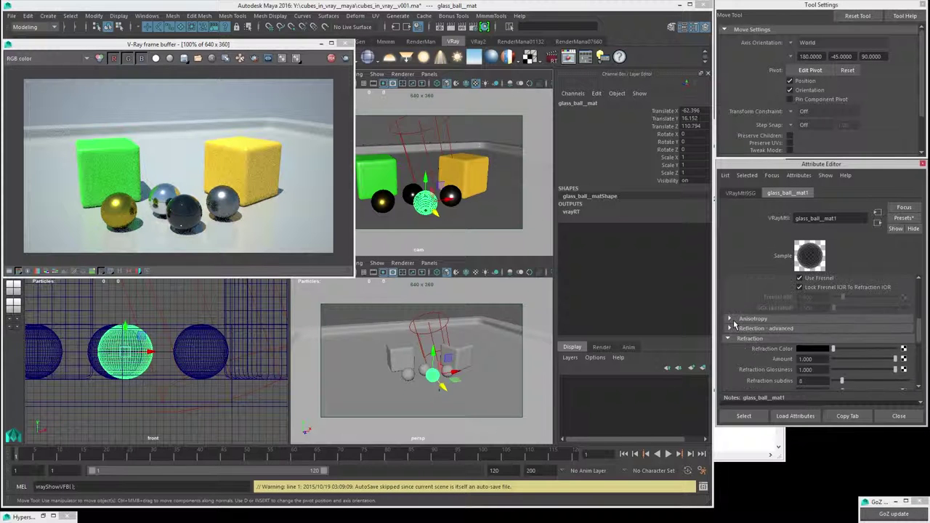
scroll(734, 326, up, 1)
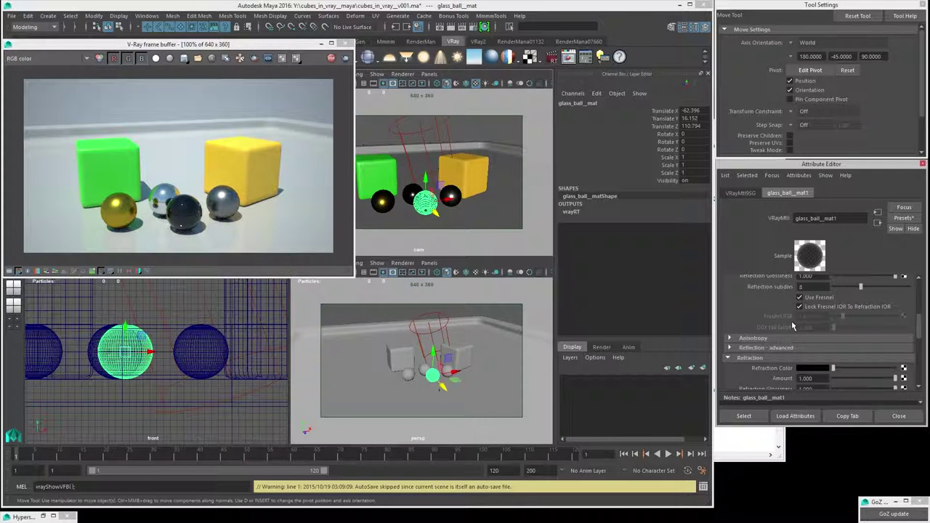
Step: Raise the glass material's refraction color from black to white so the ball becomes transparent
scroll(793, 327, down, 4)
scroll(817, 321, up, 4)
scroll(800, 311, down, 2)
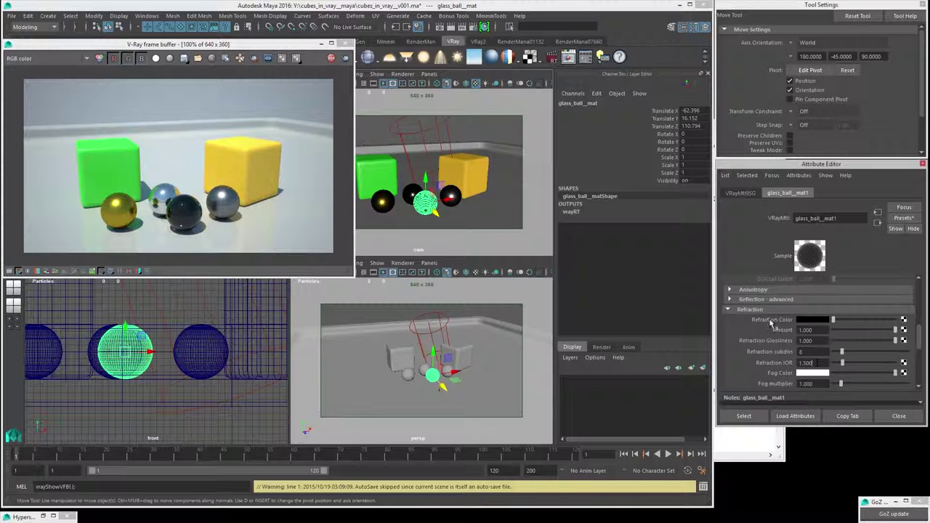
scroll(776, 324, up, 2)
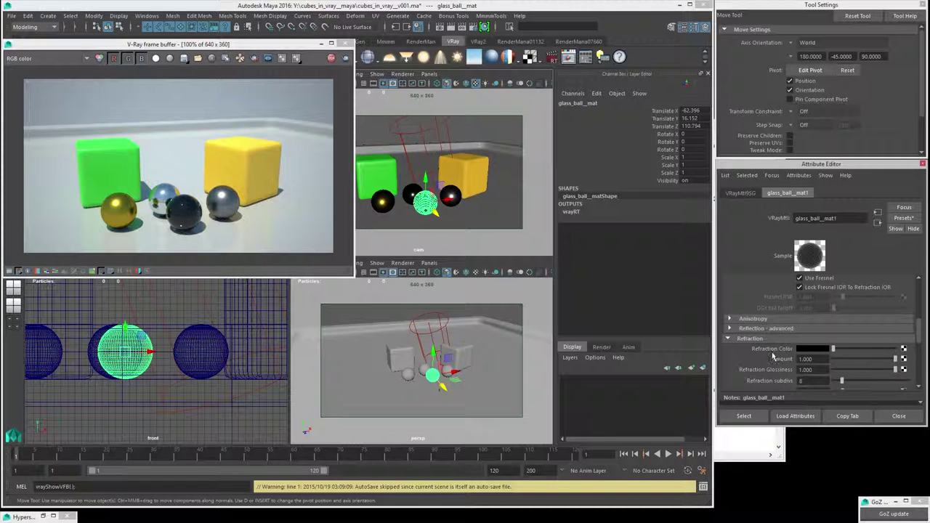
scroll(774, 355, down, 1)
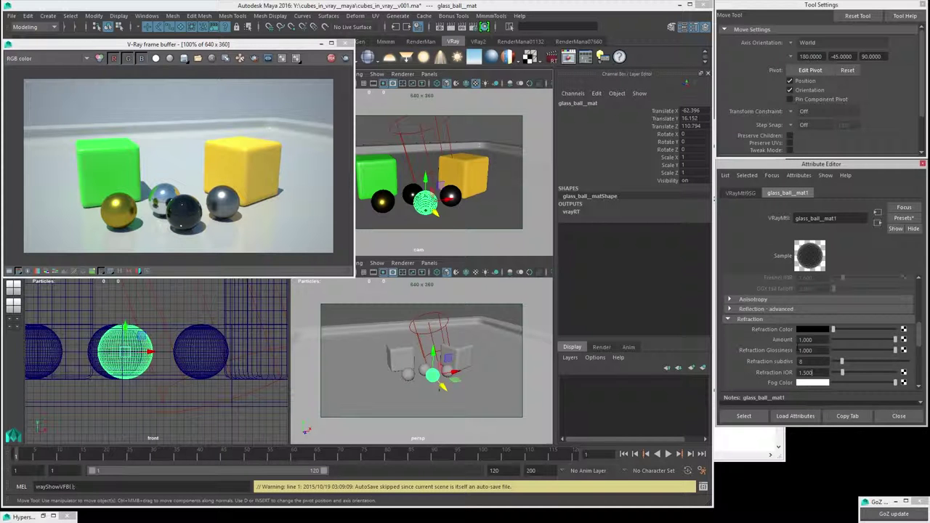
scroll(797, 350, up, 3)
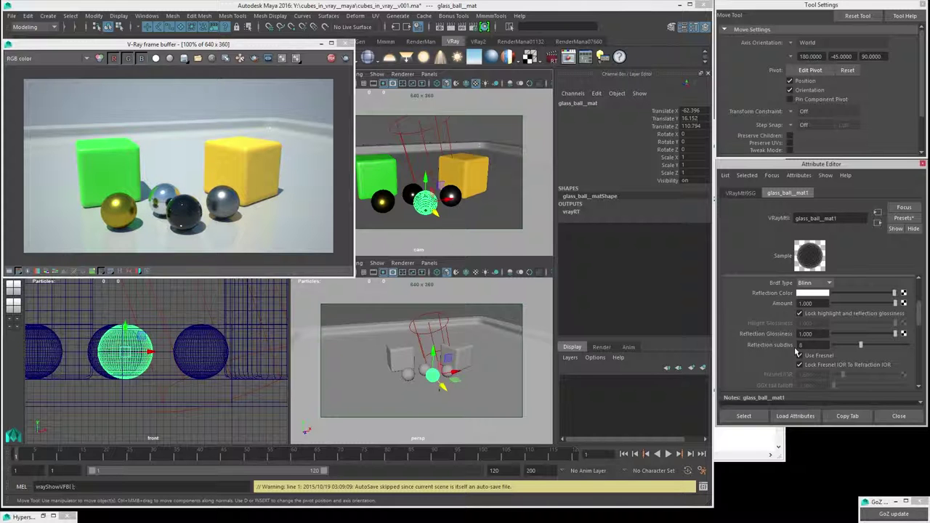
scroll(797, 351, down, 3)
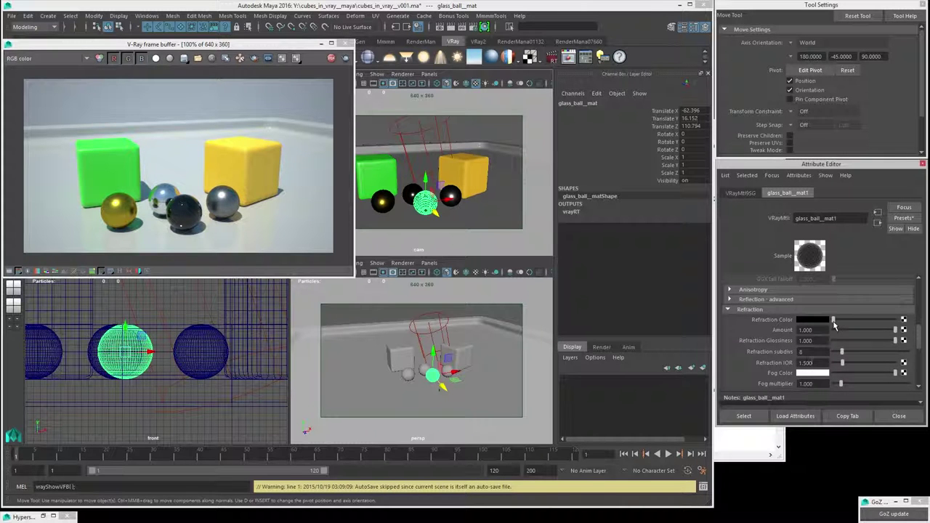
drag(833, 327, 895, 332)
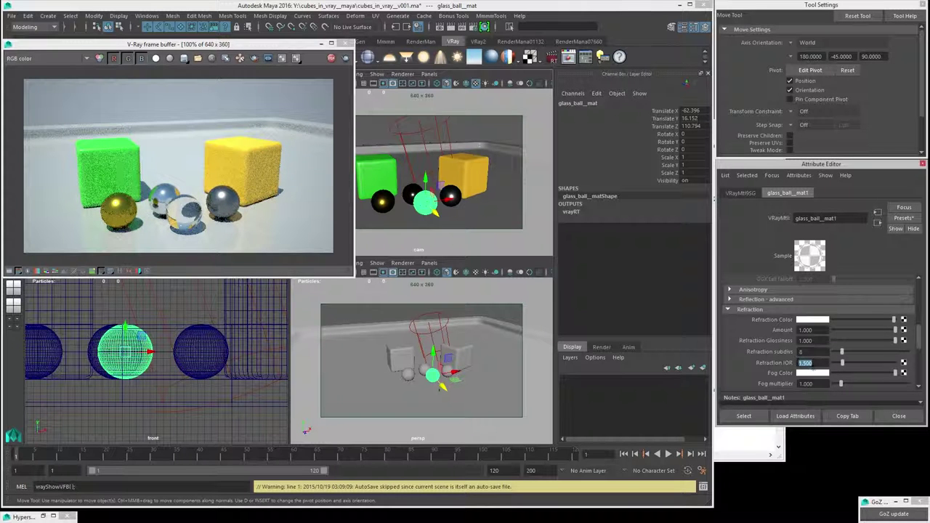
Step: Try a refraction IOR of 1.6 on the glass material and settle on 1.55
click(811, 363)
key(Return)
click(809, 362)
text(1.6)
key(Return)
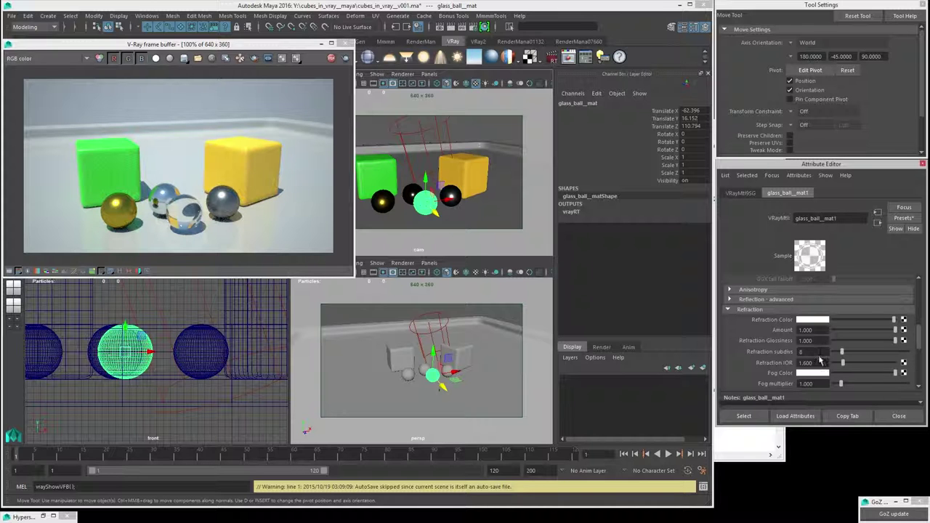
double_click(804, 363)
text(1.55)
Step: Zoom the render in on the glass ball and set its material's reflection glossiness to 0.992
scroll(823, 364, up, 3)
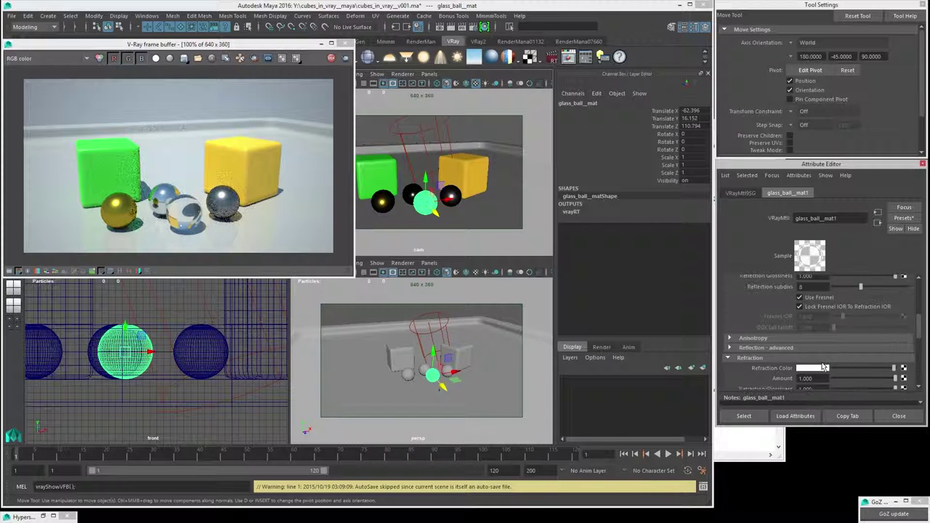
scroll(823, 367, up, 4)
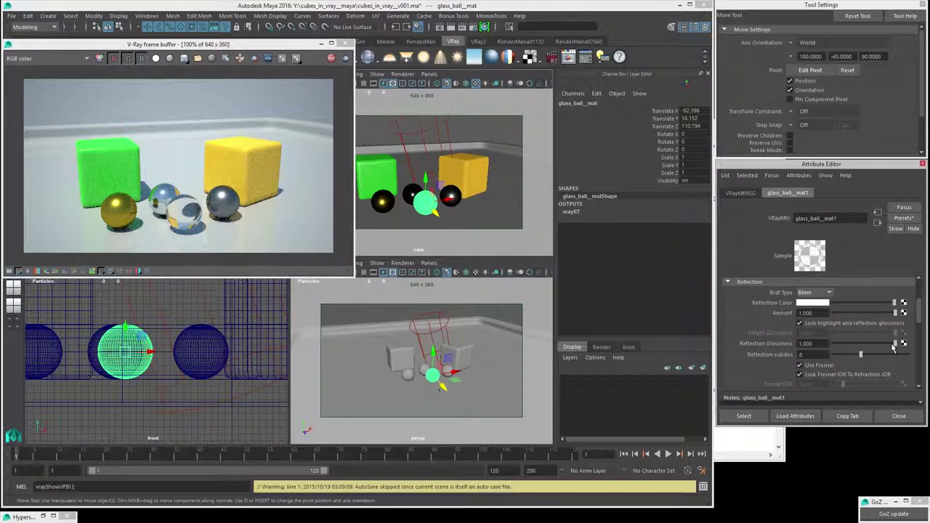
scroll(124, 238, up, 3)
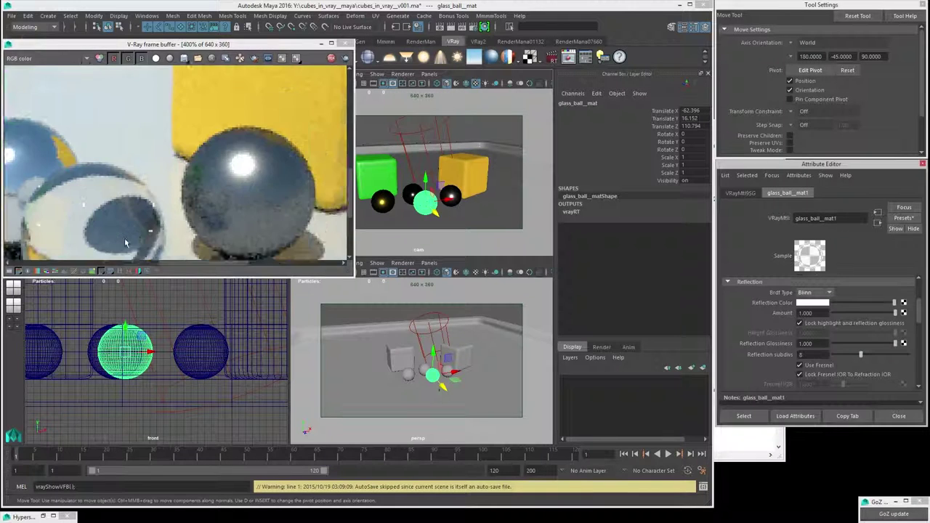
middle_drag(208, 175, 202, 164)
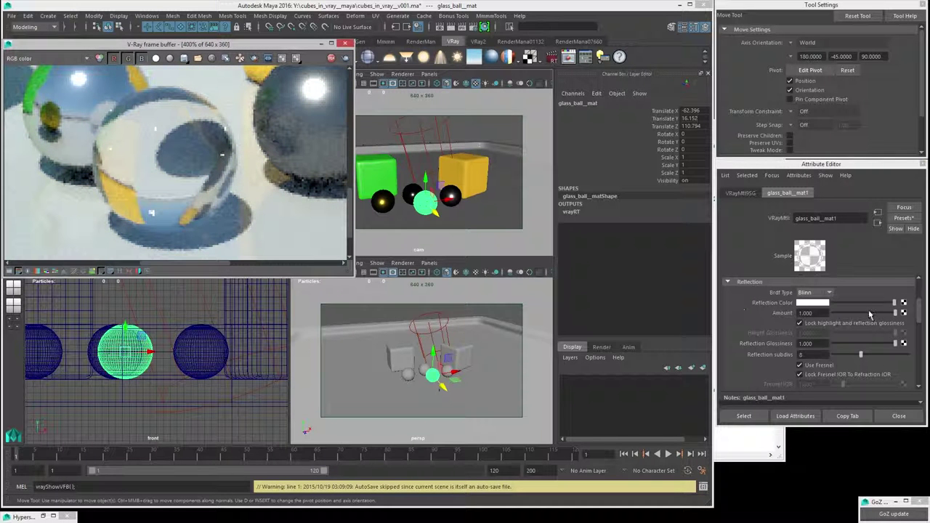
scroll(861, 346, up, 1)
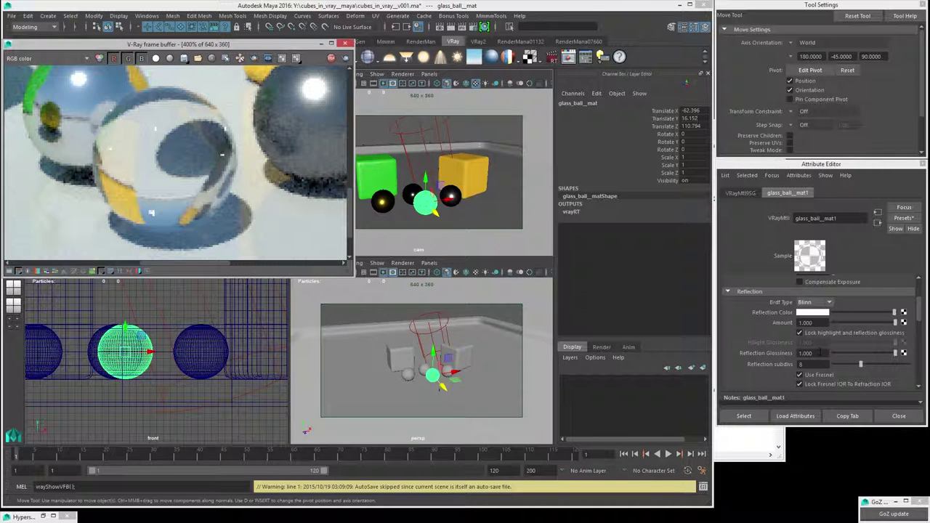
click(806, 353)
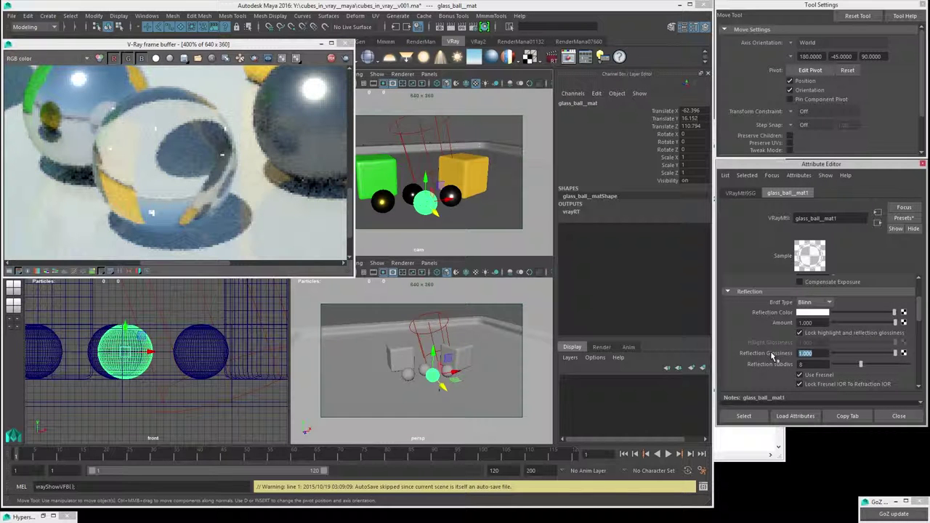
text(0.)
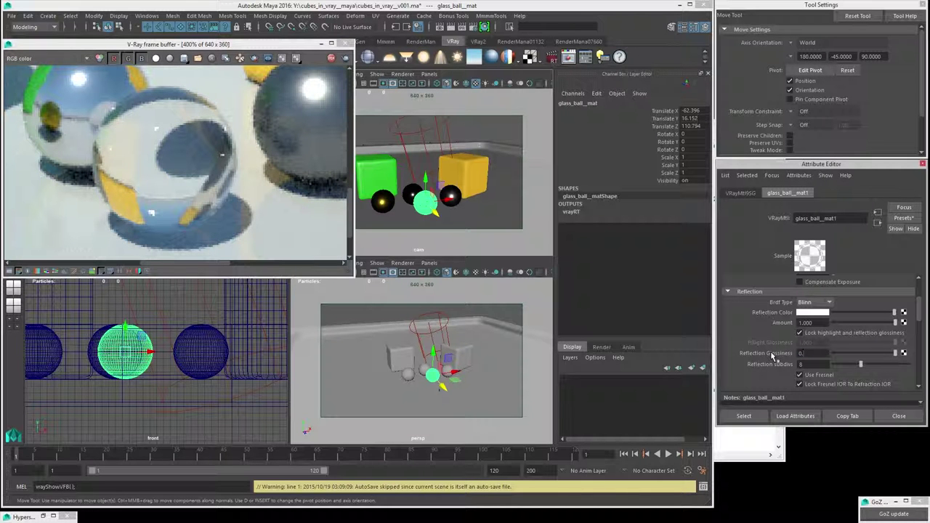
text(9)
text(9)
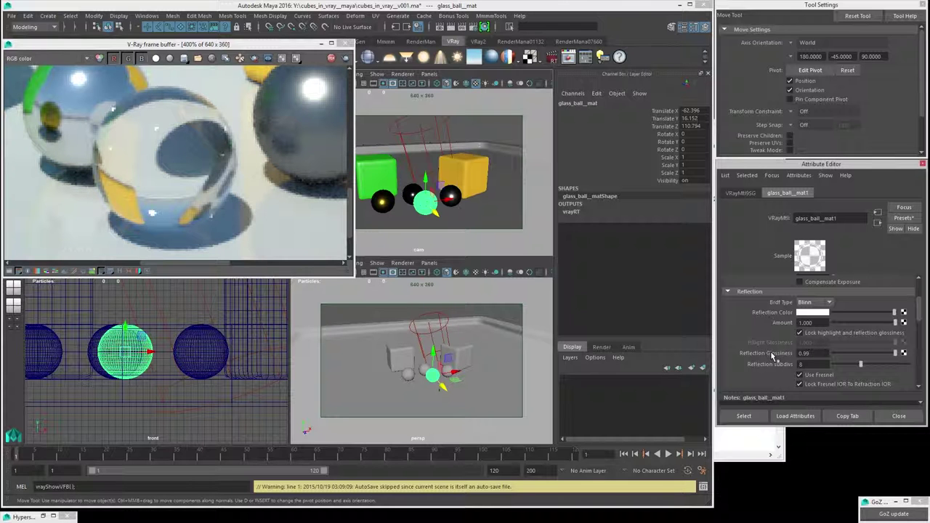
text(2)
Step: Restrict the V-Ray render to a region drawn around the glass ball and its shadow
scroll(777, 356, down, 8)
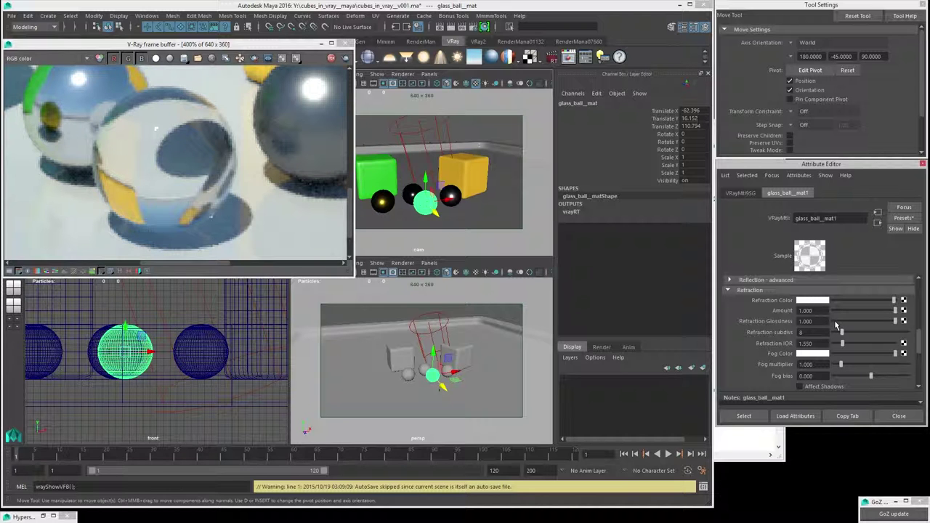
click(254, 59)
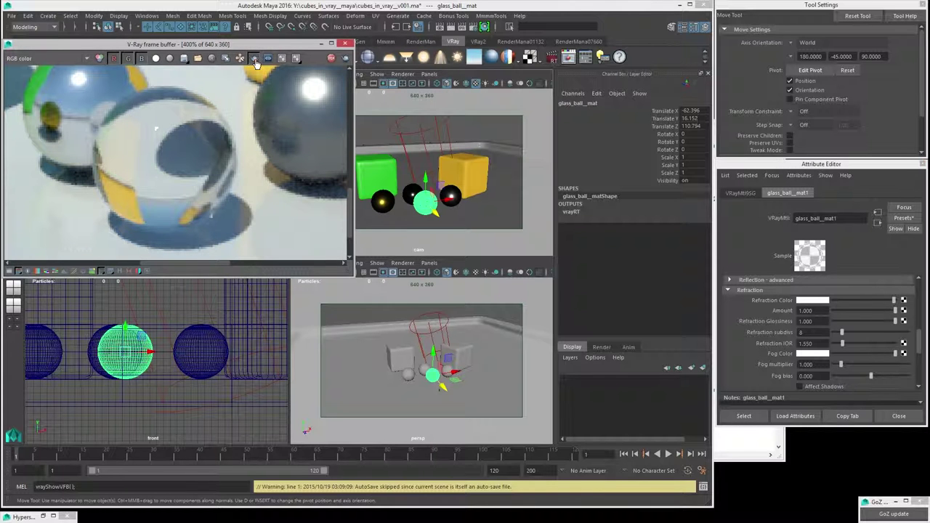
drag(71, 74, 267, 252)
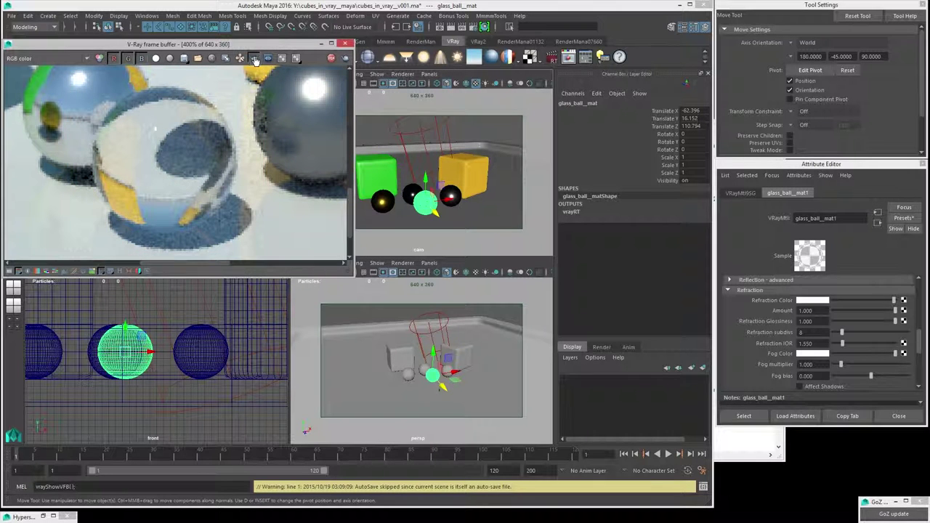
click(256, 57)
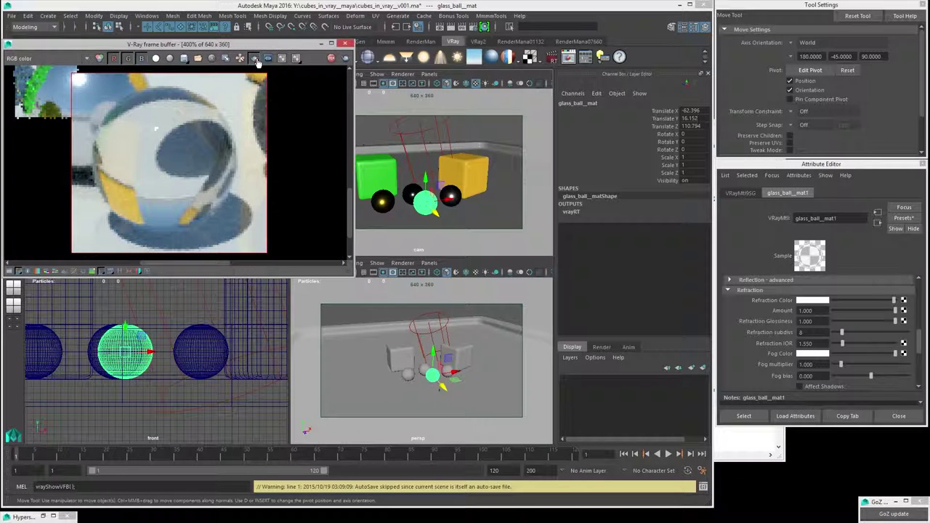
drag(63, 70, 269, 259)
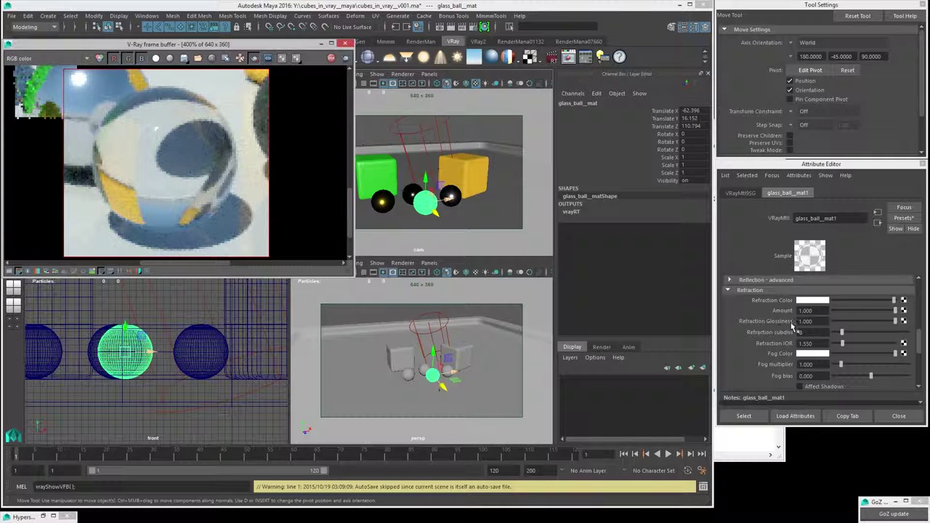
Step: Try lowering the glass material's refraction glossiness to about 0.841 and refresh the material sample
mouse_move(894, 322)
mouse_down()
mouse_move(870, 322)
mouse_move(885, 322)
mouse_up()
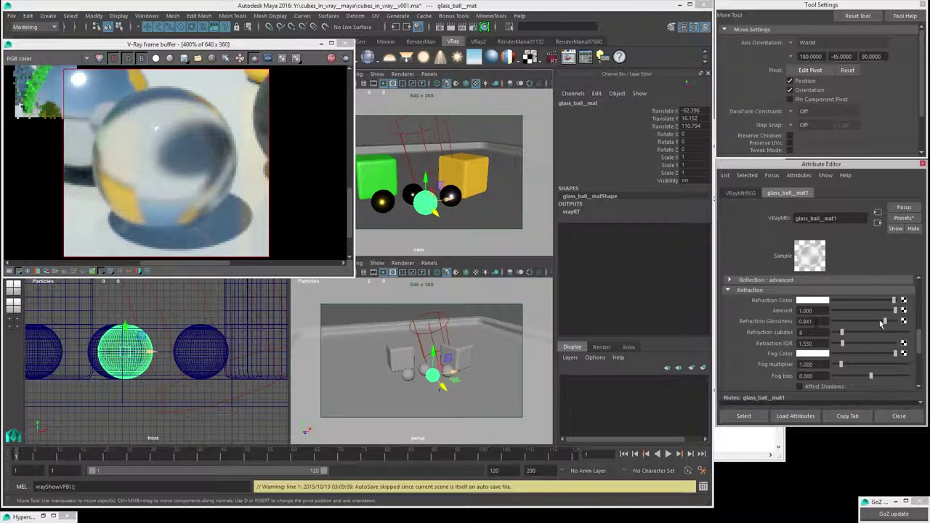
click(815, 263)
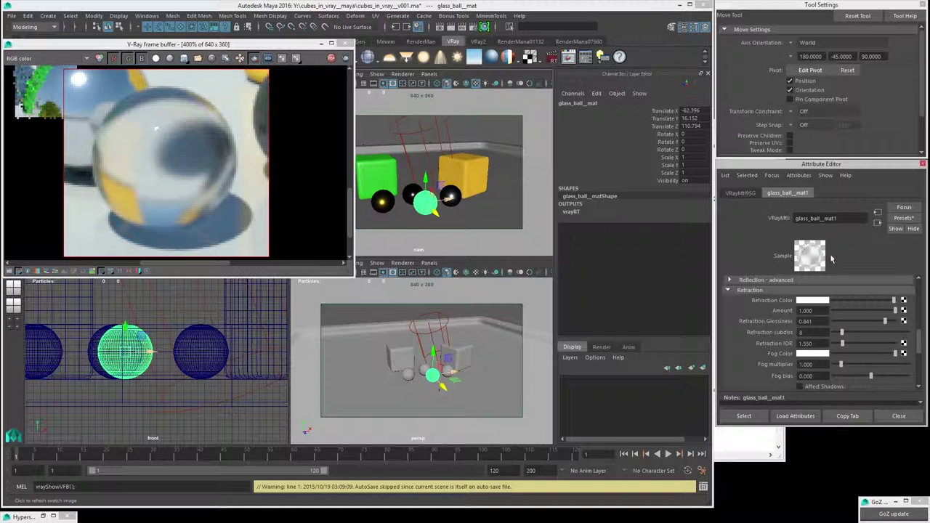
Step: Lower the glass material's reflection glossiness, trying about 0.778 before setting it to 0.92
drag(918, 349, 921, 301)
scroll(921, 301, down, 3)
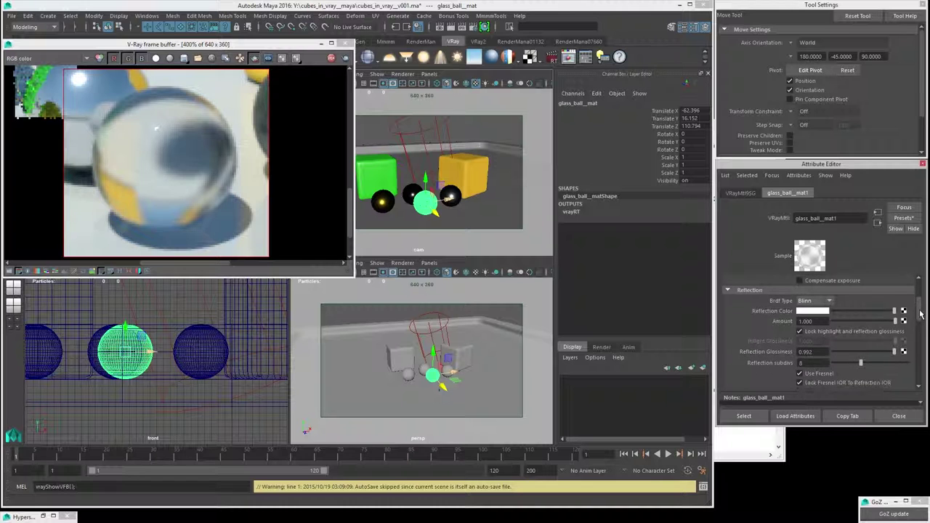
drag(891, 351, 881, 354)
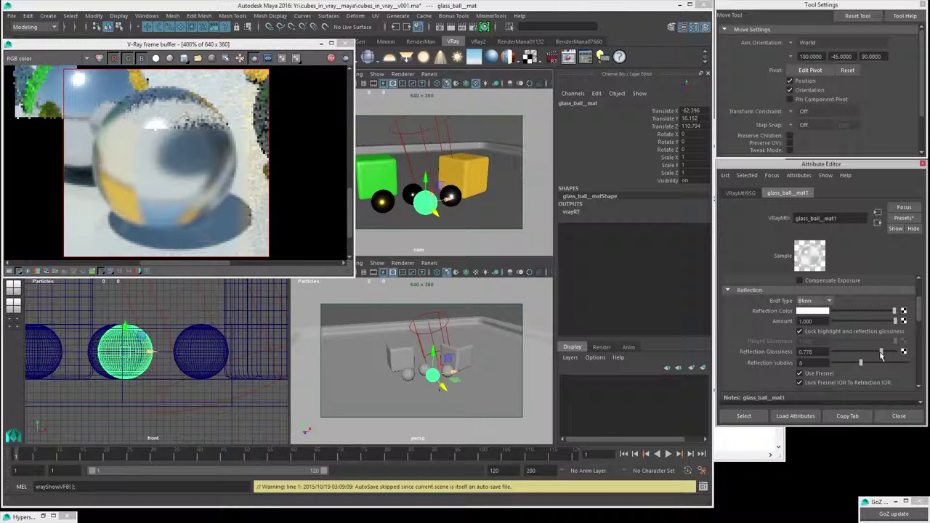
double_click(805, 352)
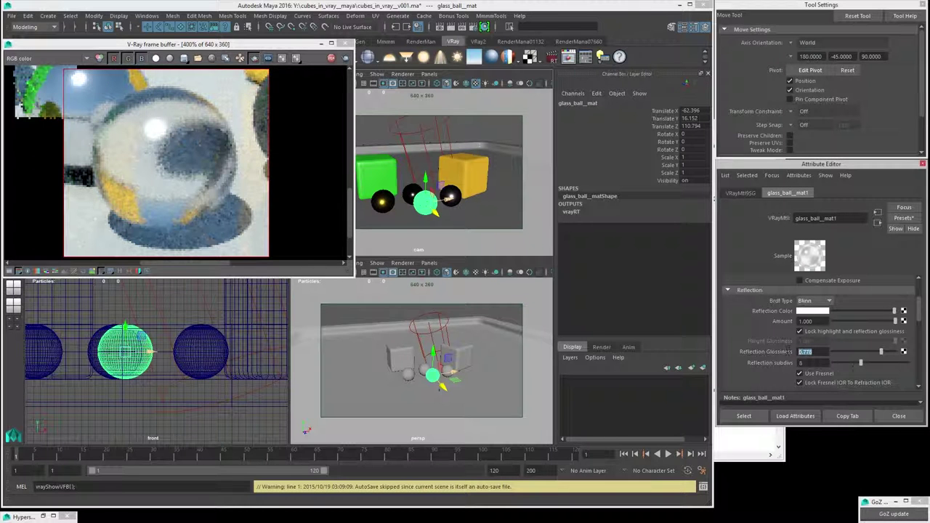
text(0.92)
key(Return)
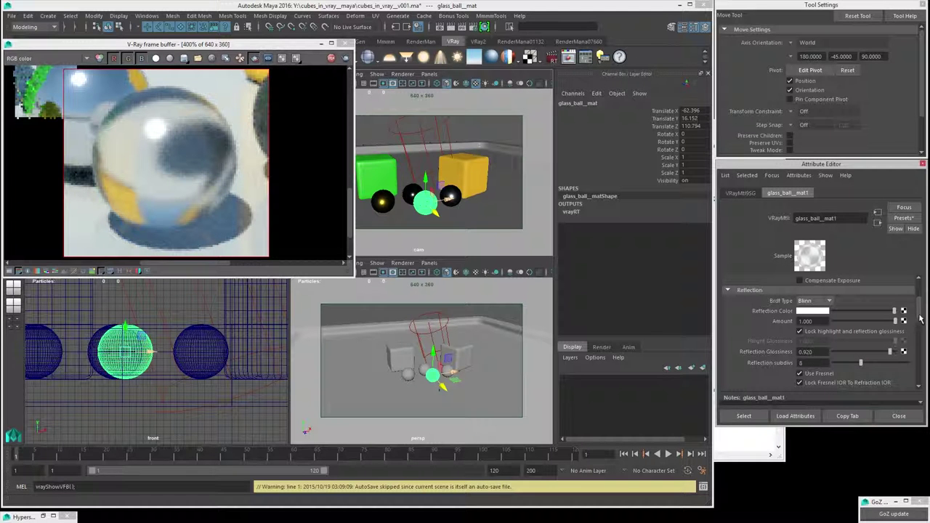
Step: Set the glass material's refraction glossiness to 1
drag(920, 318, 918, 350)
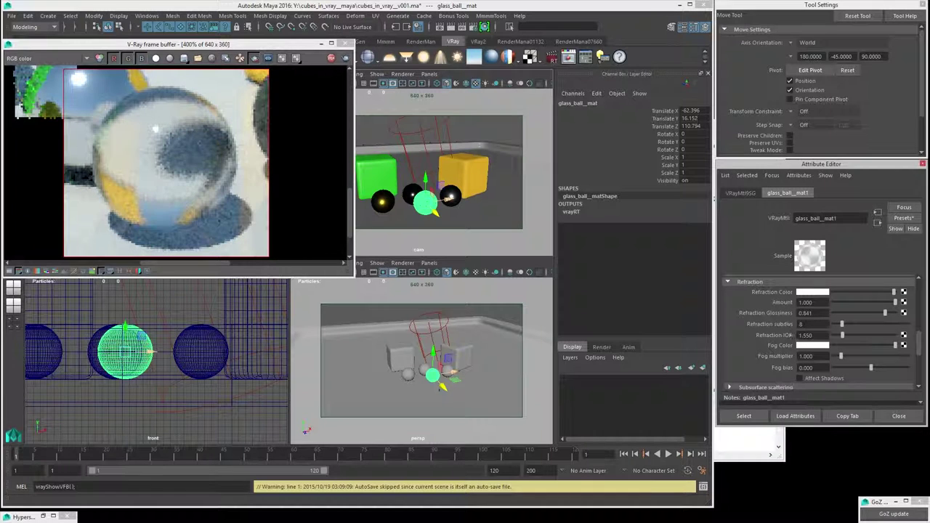
double_click(805, 313)
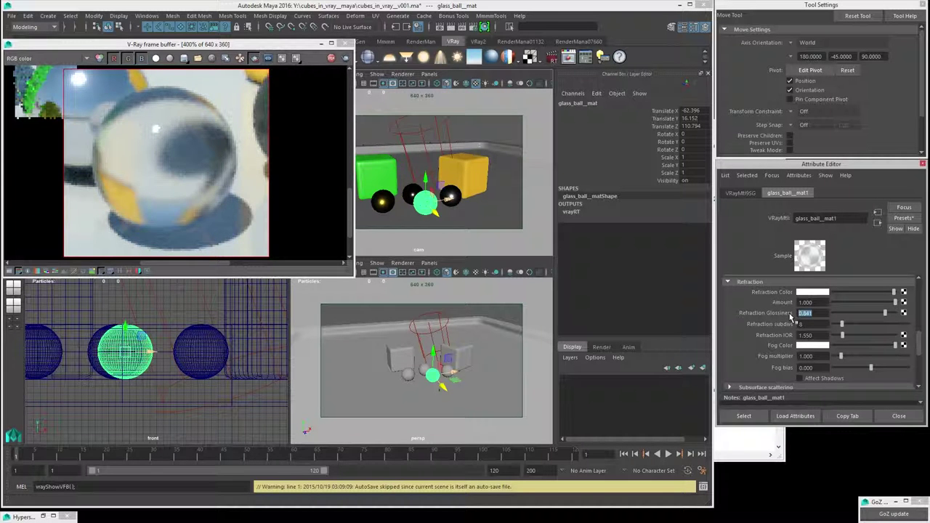
text(1)
key(Return)
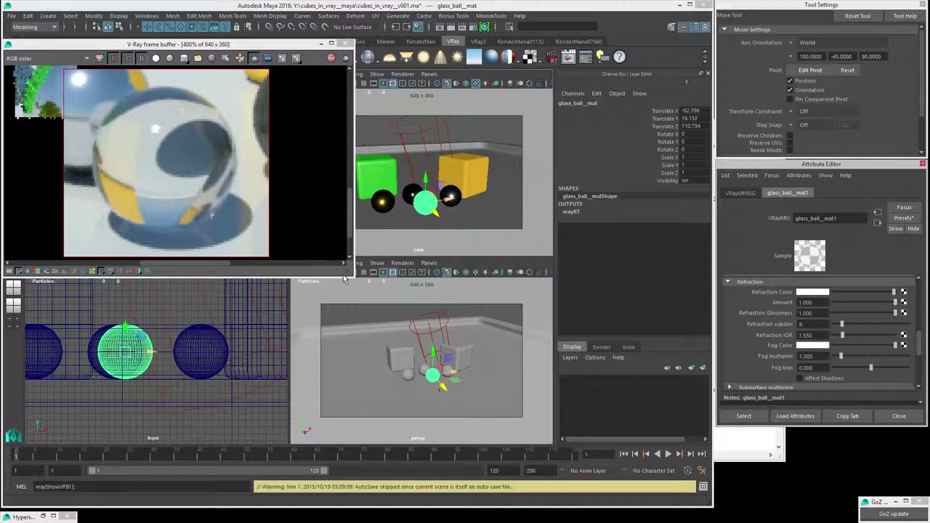
Step: Enlarge the V-Ray frame buffer with the region render off and inspect the green cube and balls up close
drag(351, 276, 611, 432)
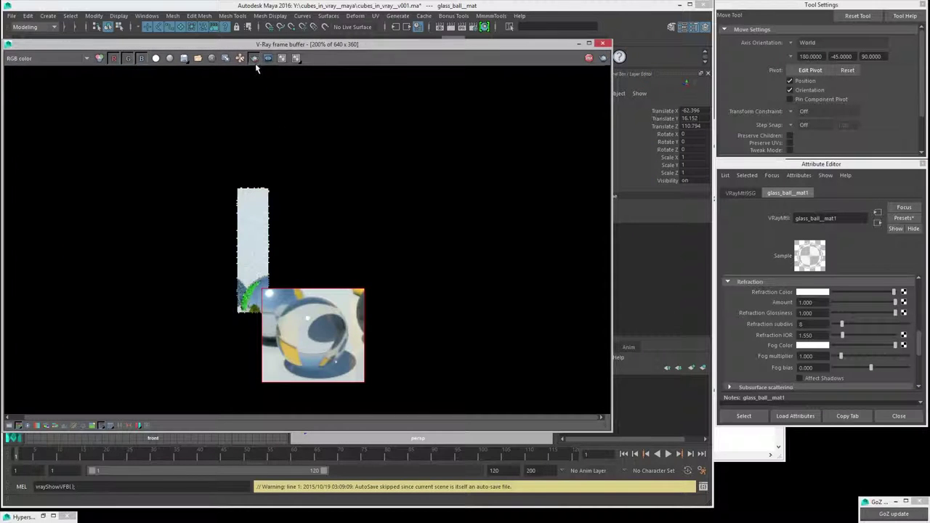
drag(252, 47, 291, 43)
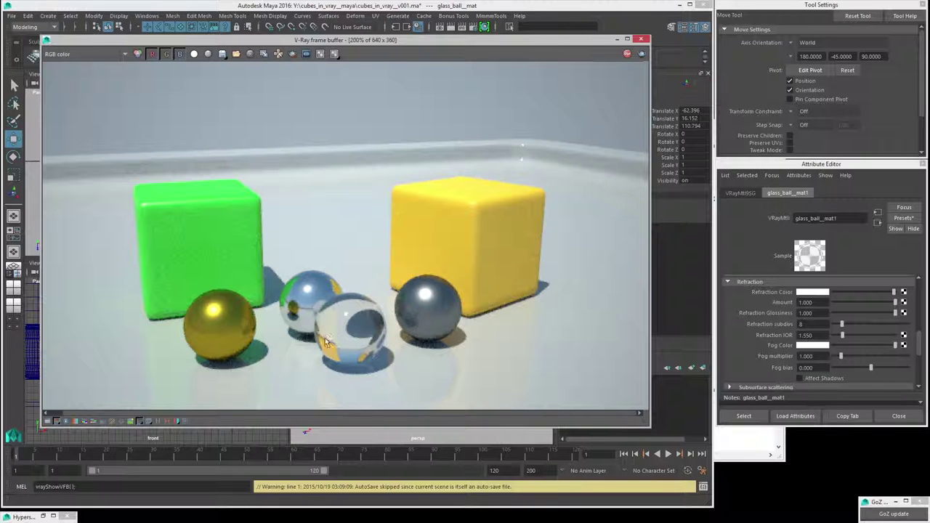
scroll(310, 319, down, 1)
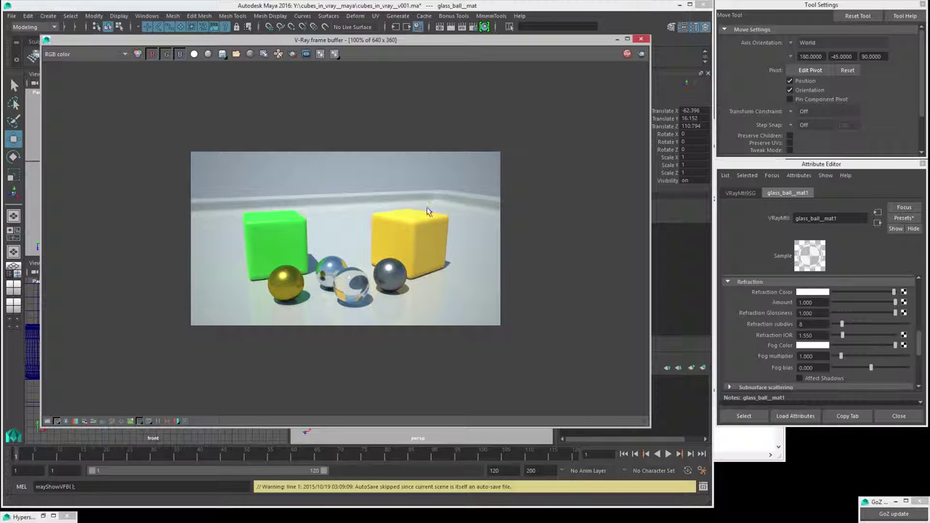
scroll(279, 224, up, 1)
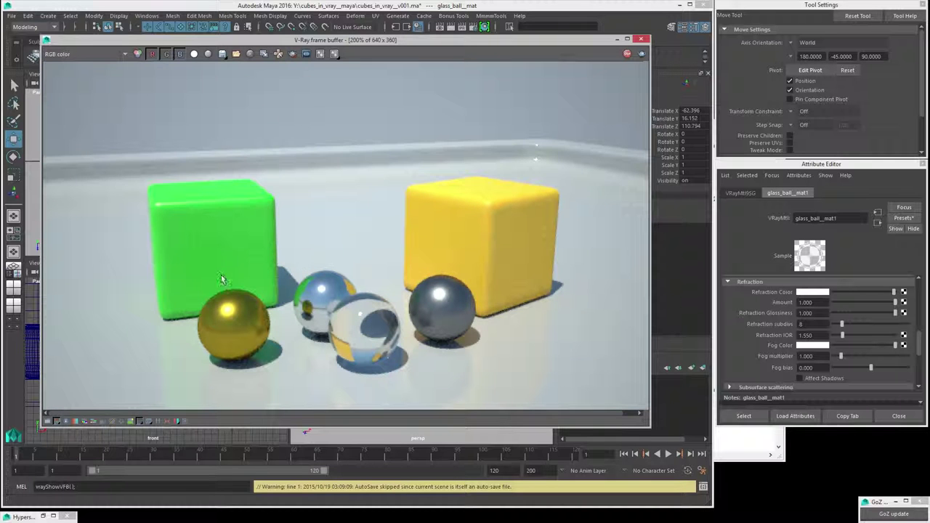
scroll(203, 264, up, 1)
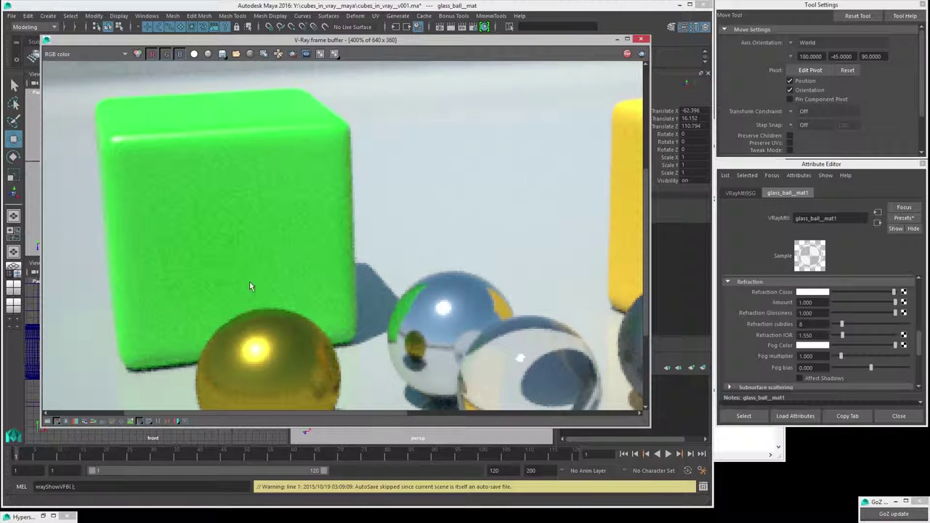
scroll(249, 287, down, 2)
scroll(241, 275, up, 2)
scroll(241, 275, up, 1)
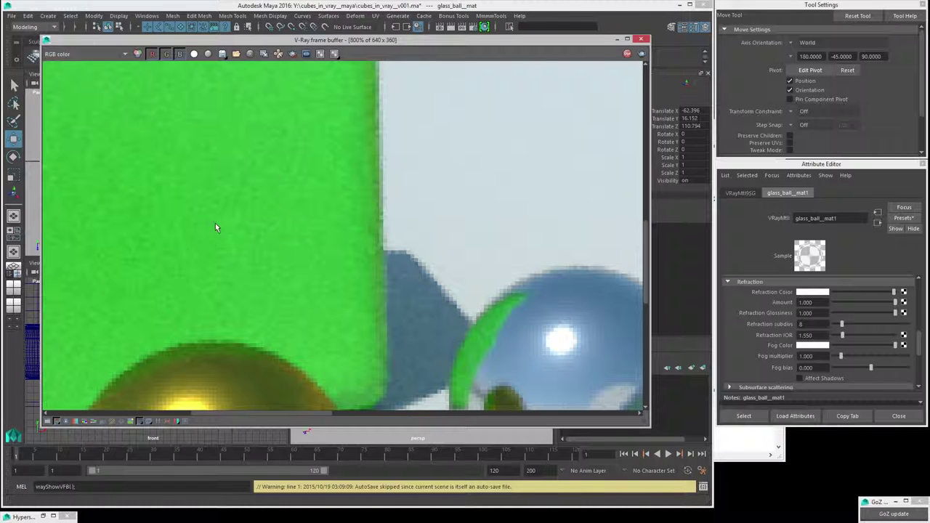
Step: Zoom the render back out to 100% and shrink the V-Ray frame buffer so the viewports are uncovered
scroll(297, 208, down, 1)
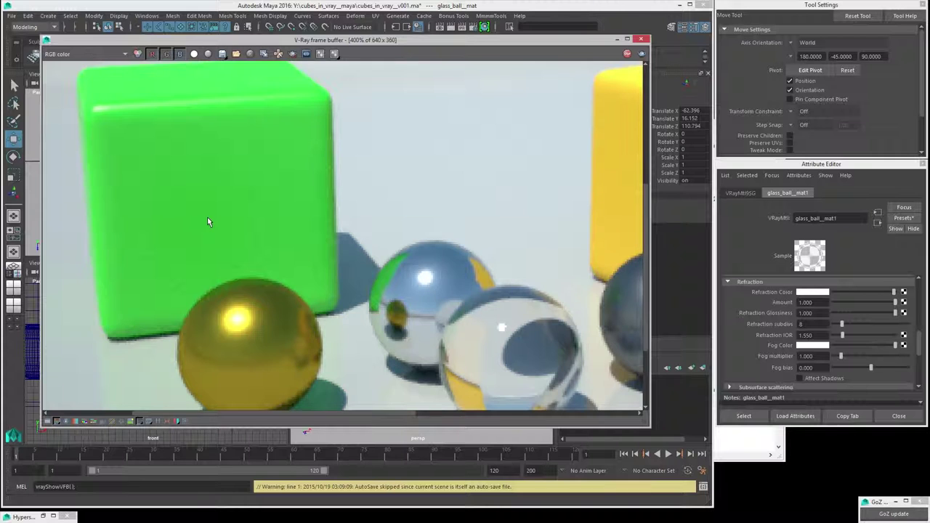
scroll(207, 222, down, 2)
scroll(207, 220, down, 2)
scroll(298, 226, up, 2)
drag(649, 428, 680, 450)
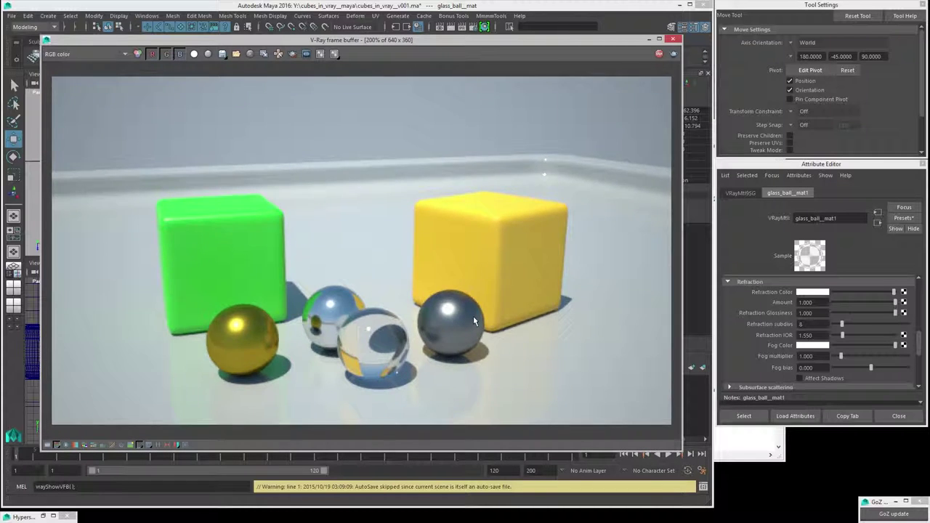
scroll(473, 315, down, 2)
drag(682, 35, 357, 232)
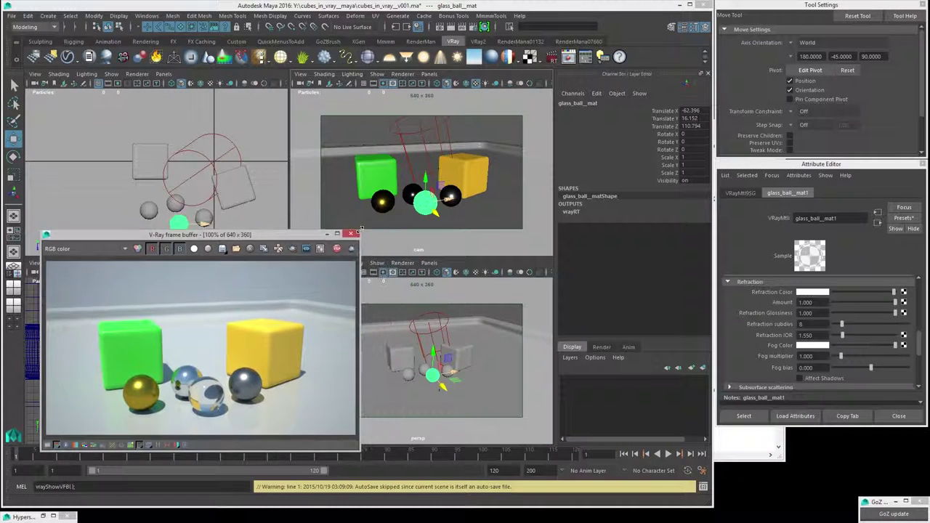
drag(303, 240, 294, 231)
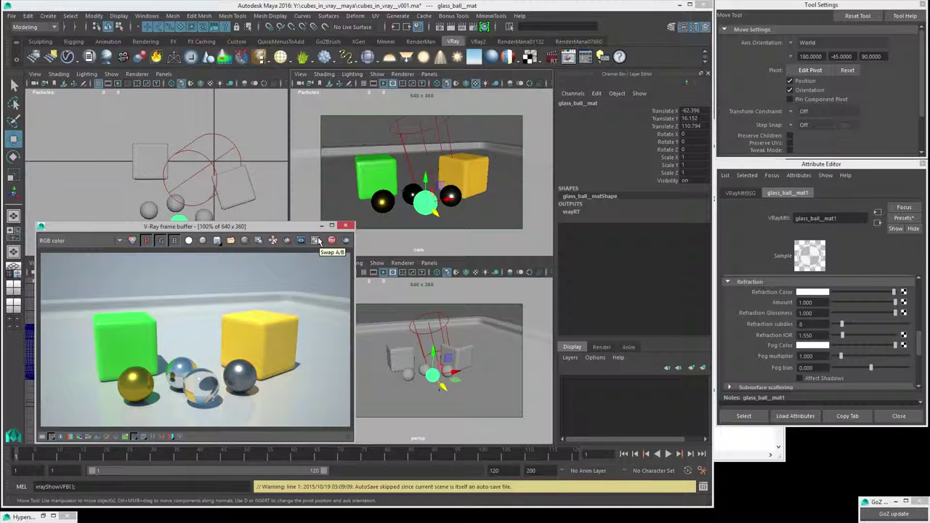
Step: Render the current frame from the cam view, and open the render settings with the Image sampler section expanded and DMC sampler collapsed
click(407, 145)
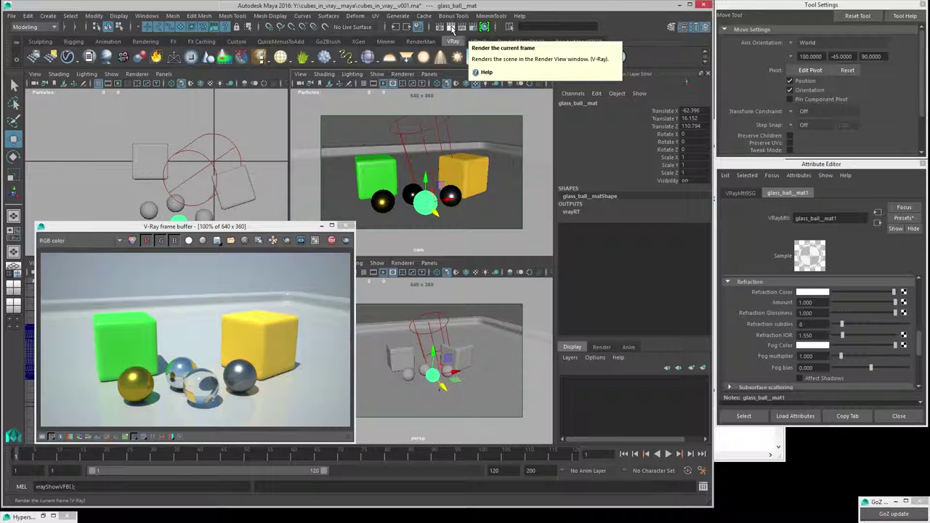
click(451, 26)
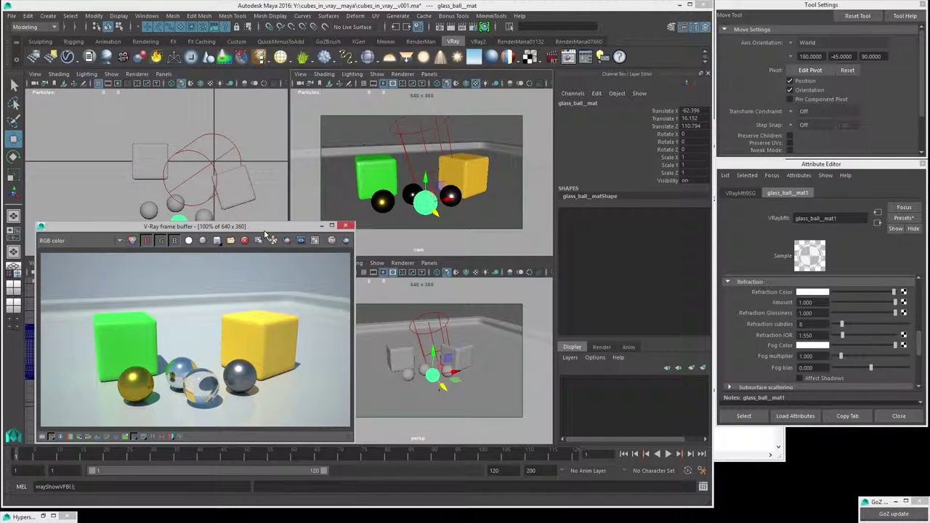
click(474, 32)
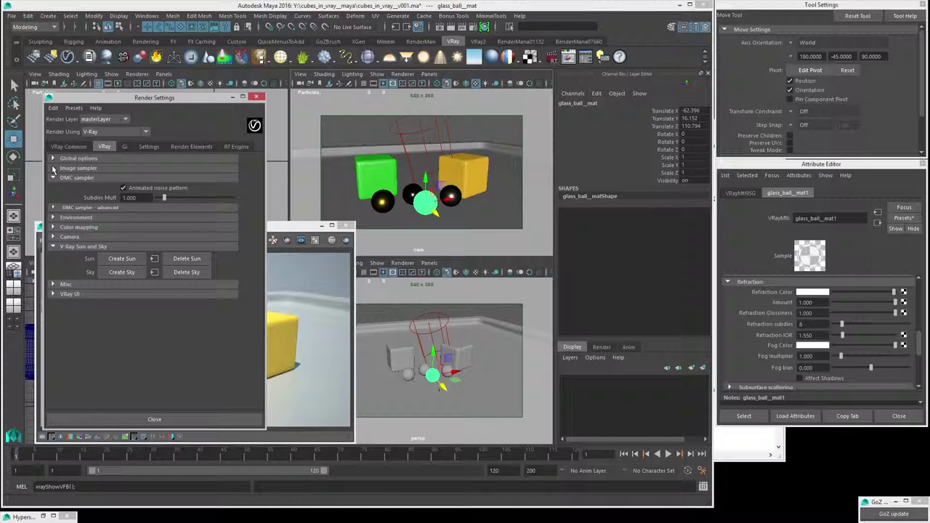
click(52, 168)
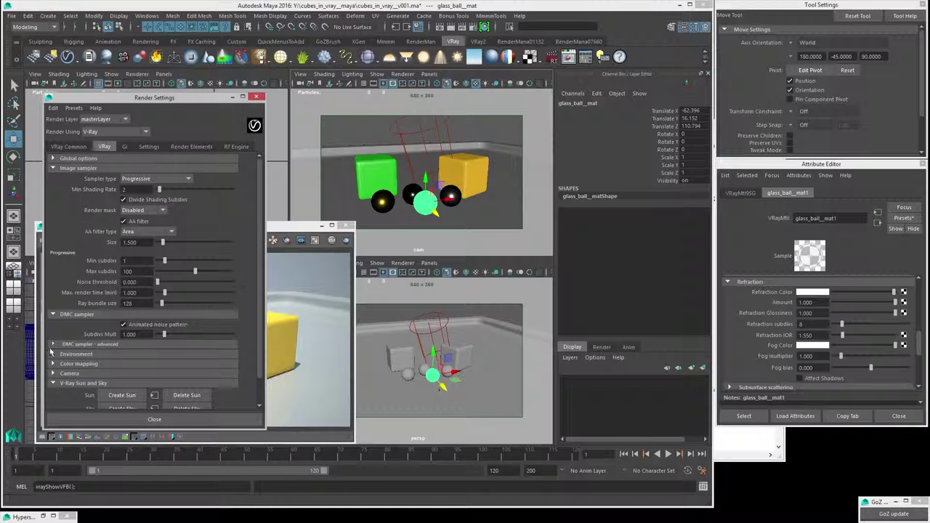
click(53, 316)
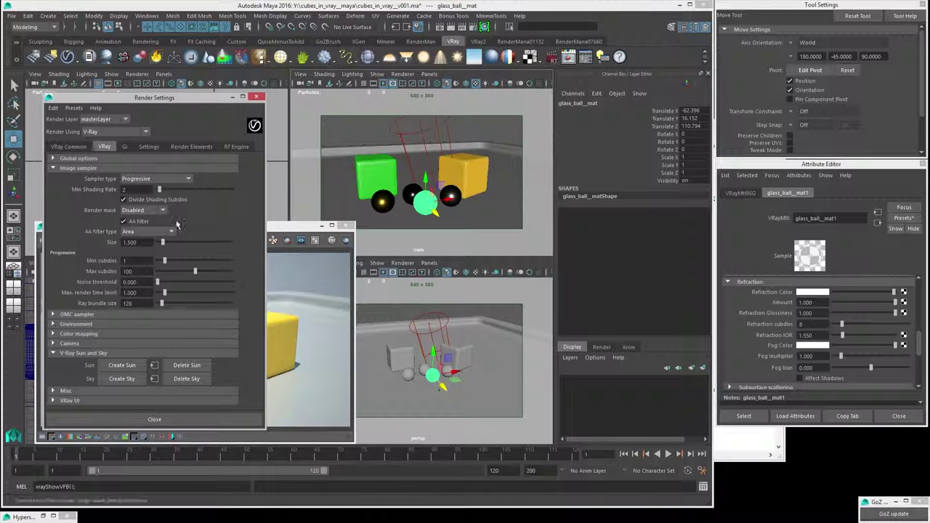
Step: Set the max subdivs under default displacement and subdivision to 12 in the V-Ray render settings
click(119, 147)
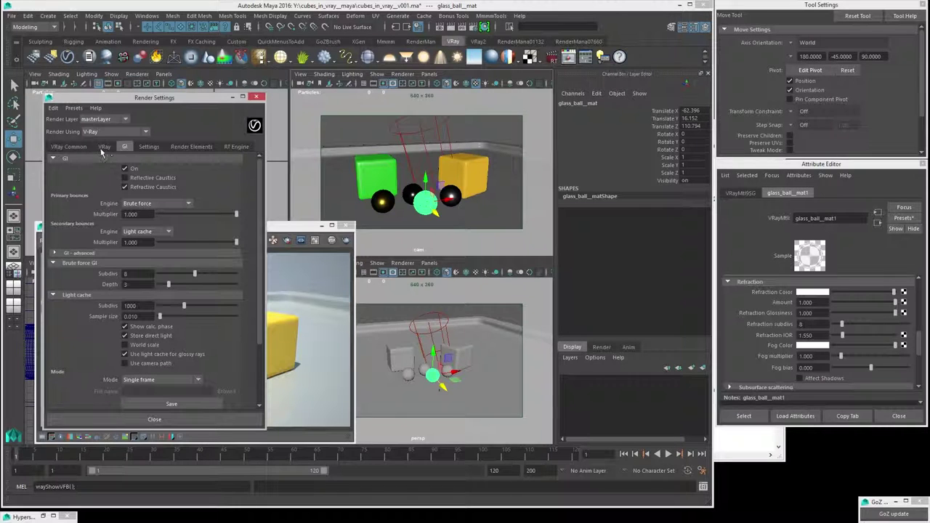
click(149, 146)
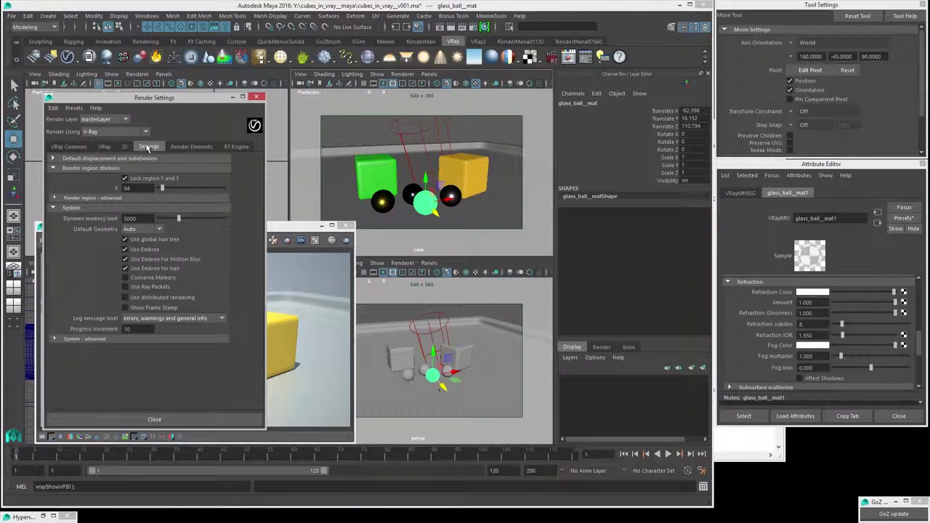
click(53, 159)
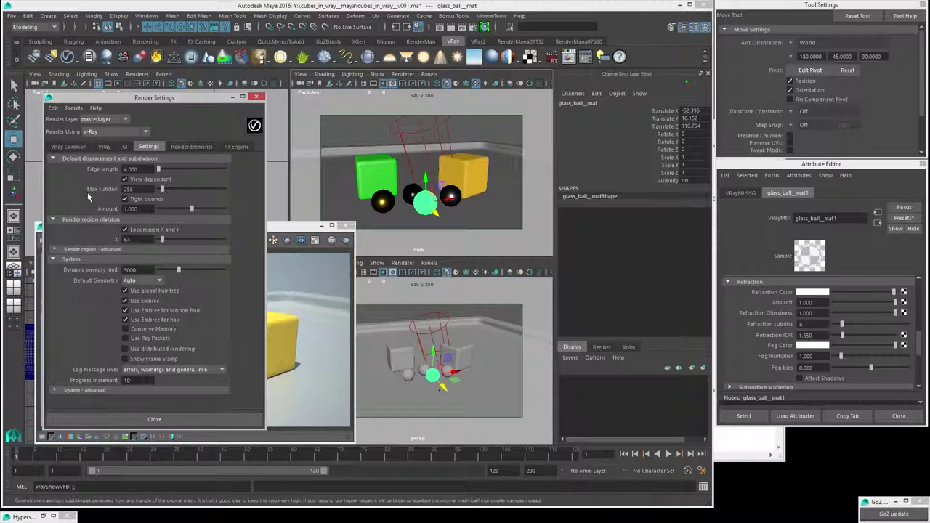
click(128, 189)
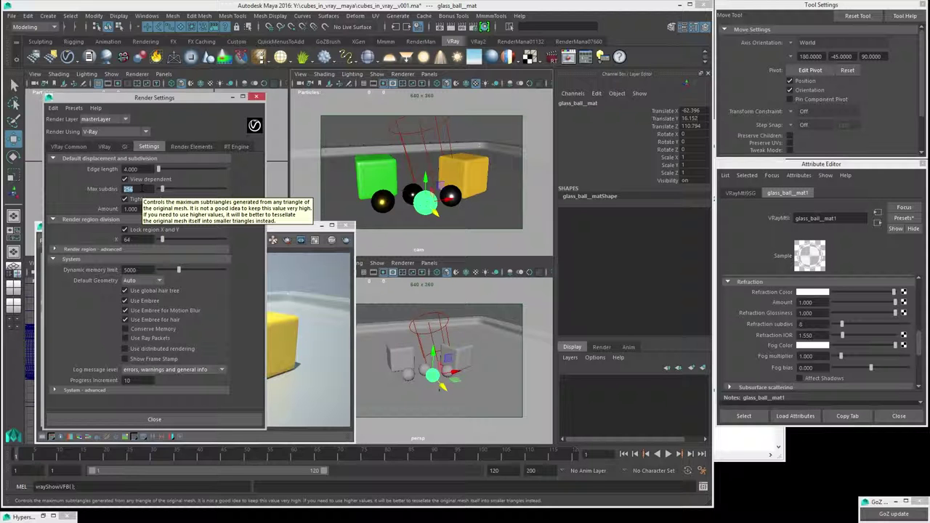
text(12)
key(Return)
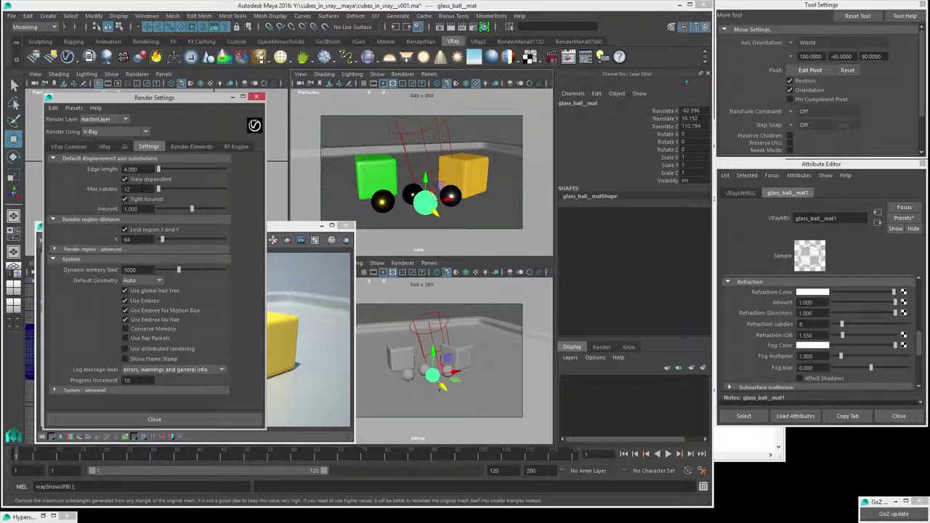
Step: Re-enter 12 as the default displacement max subdivs and dismiss the AutoSave warning
double_click(138, 188)
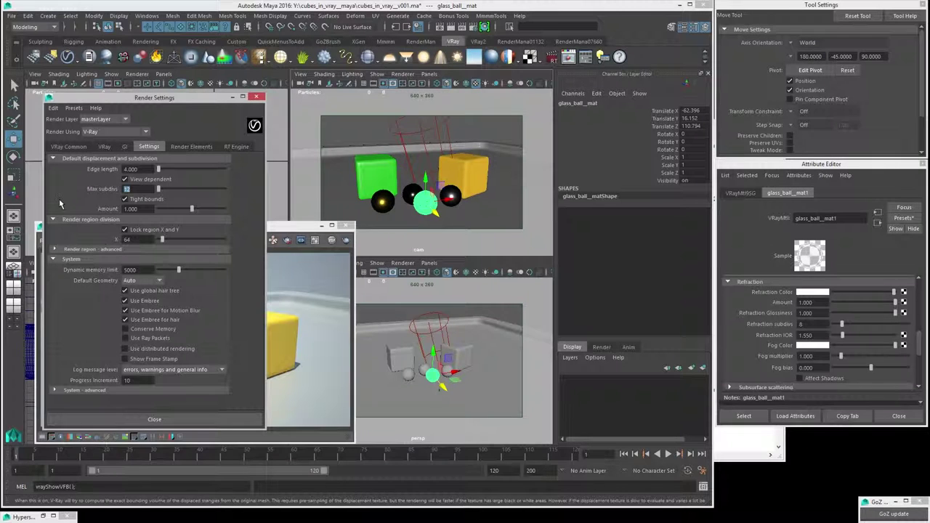
text(25)
key(BackSpace)
key(BackSpace)
text(12)
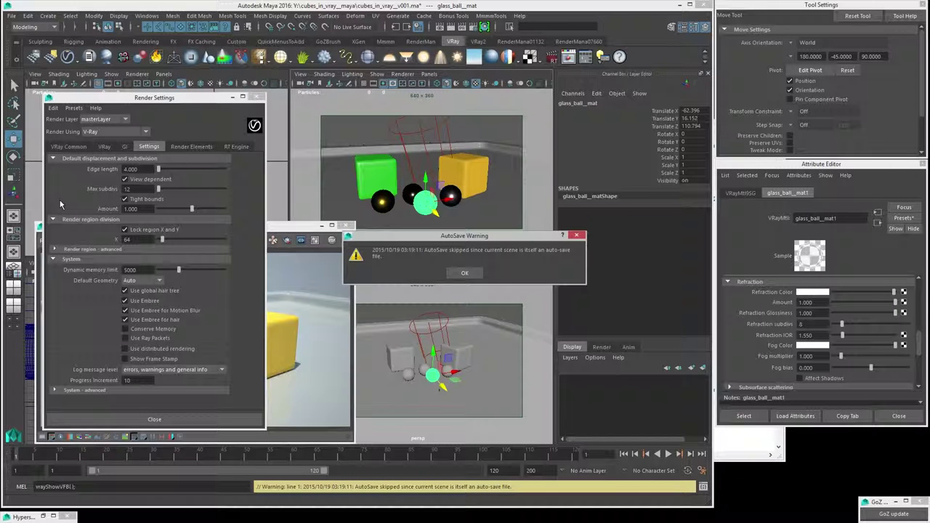
click(460, 274)
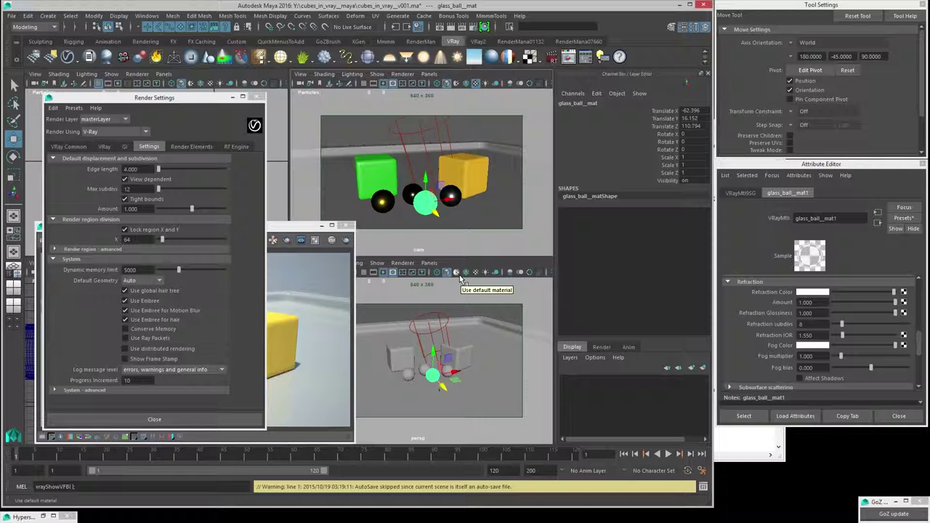
double_click(127, 189)
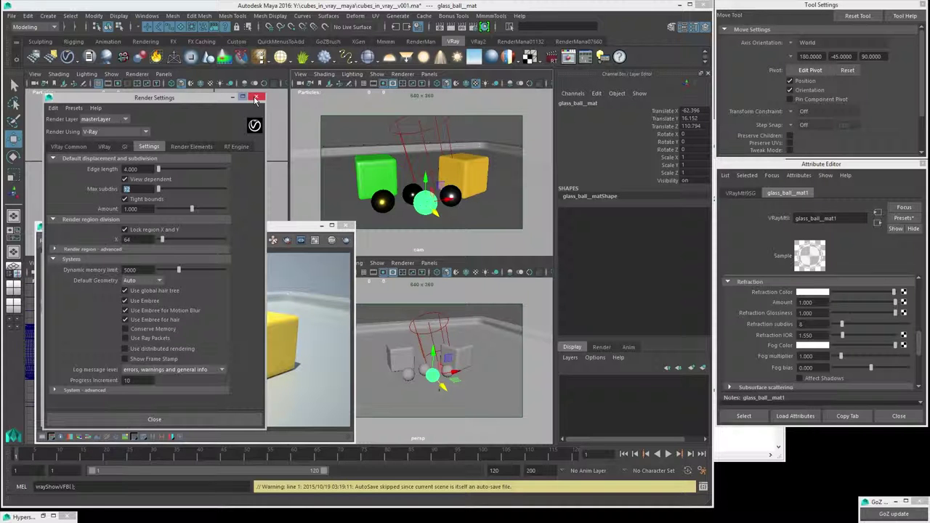
Step: Change the image sampler type to Adaptive and set its max subdivs to 4, with the render settings moved clear of the frame buffer
click(124, 147)
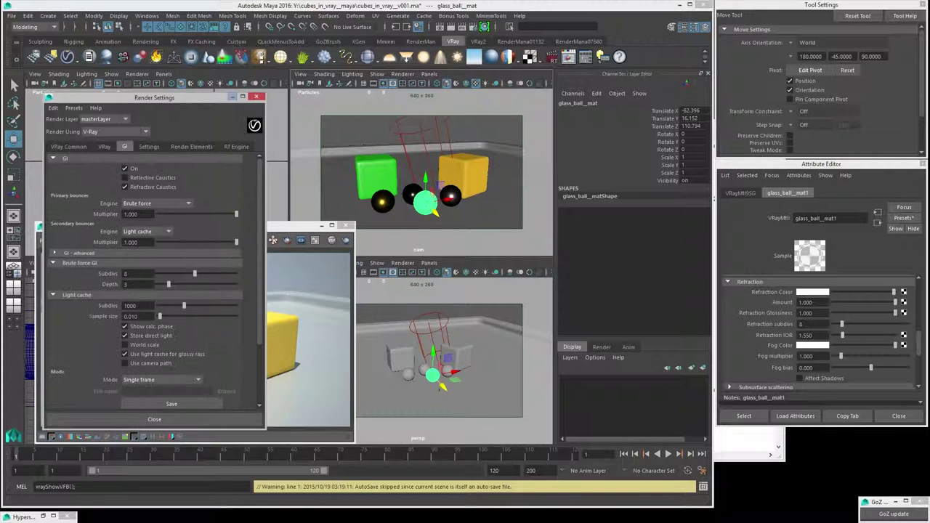
click(104, 147)
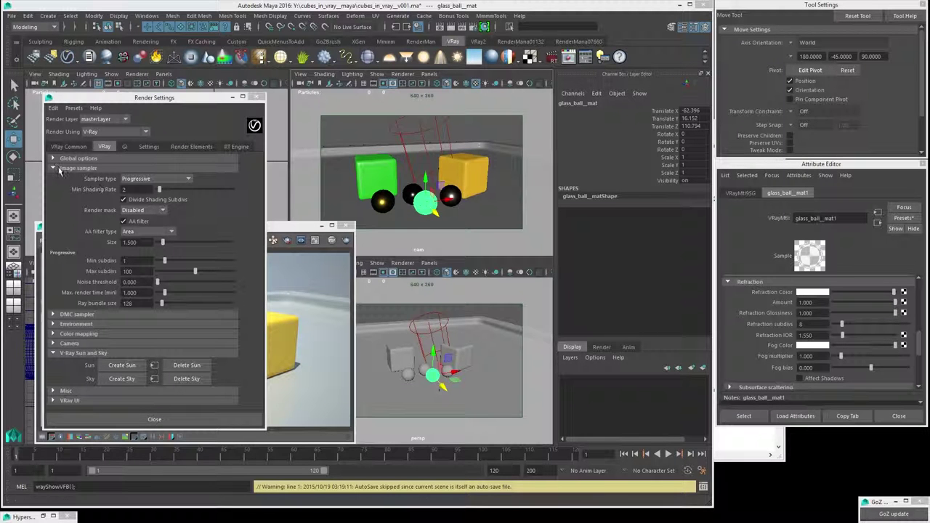
drag(160, 98, 517, 95)
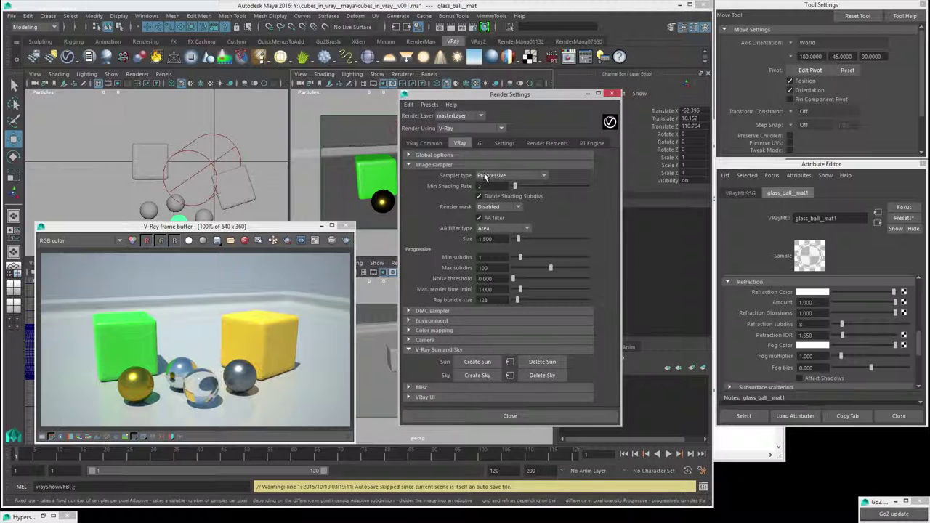
mouse_move(486, 178)
click(486, 176)
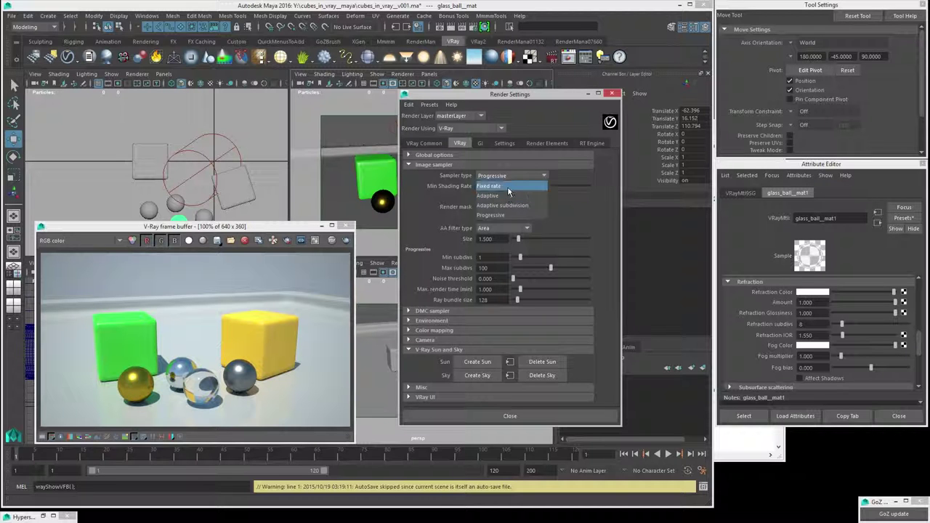
click(503, 196)
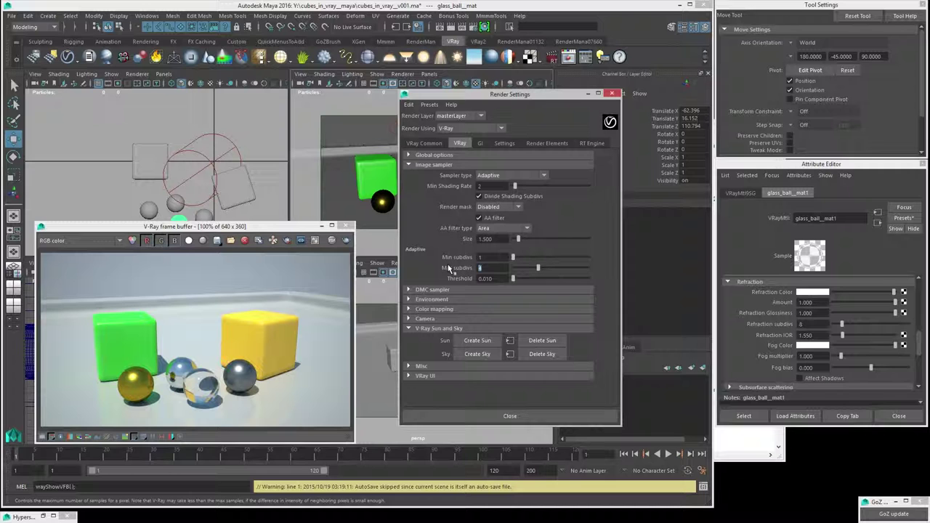
text(4)
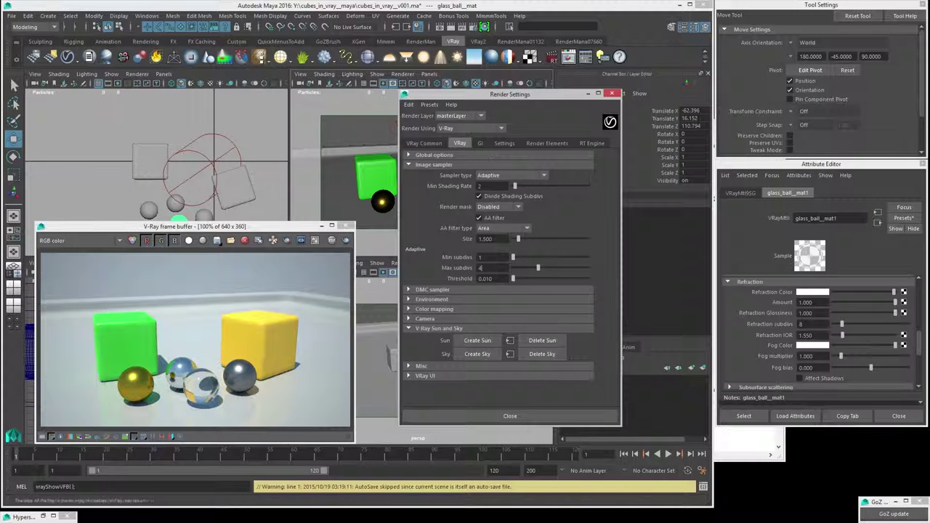
Step: Set the GI primary bounces engine to Irradiance map and expand the advanced irradiance map options
click(479, 145)
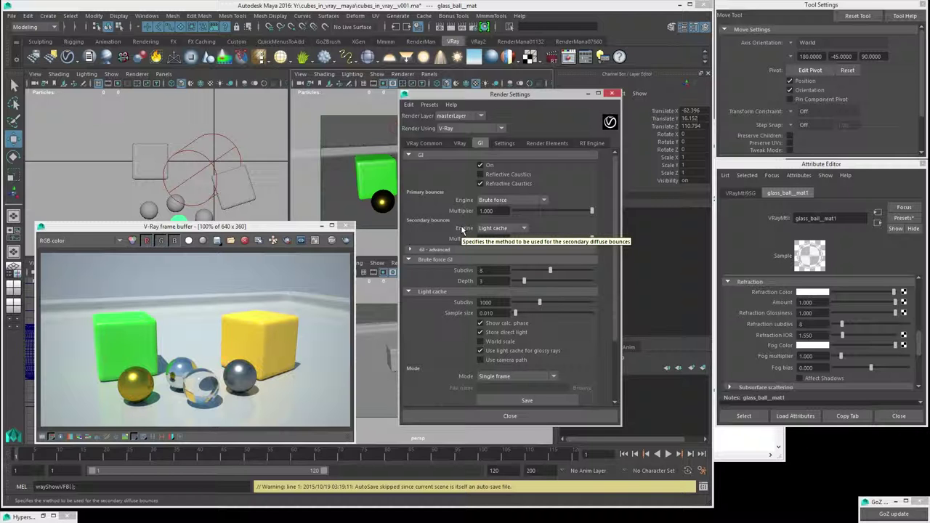
click(493, 230)
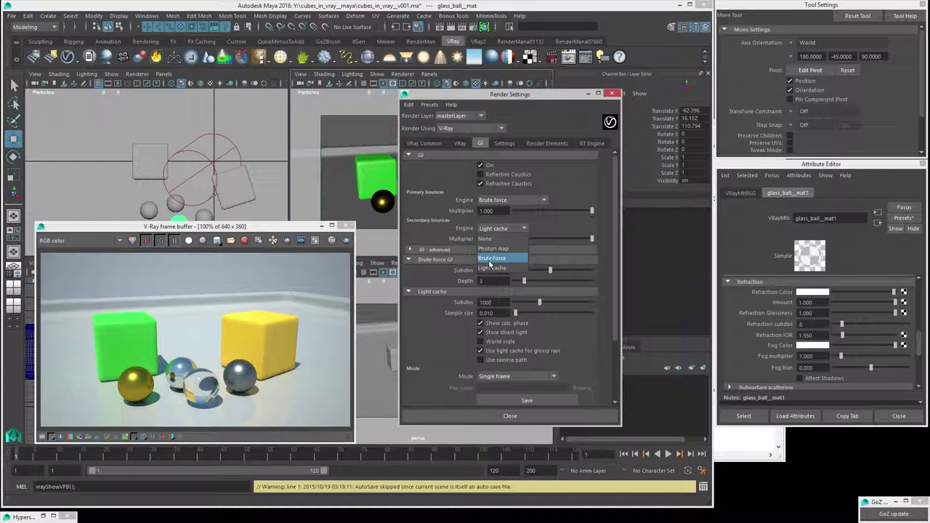
click(454, 231)
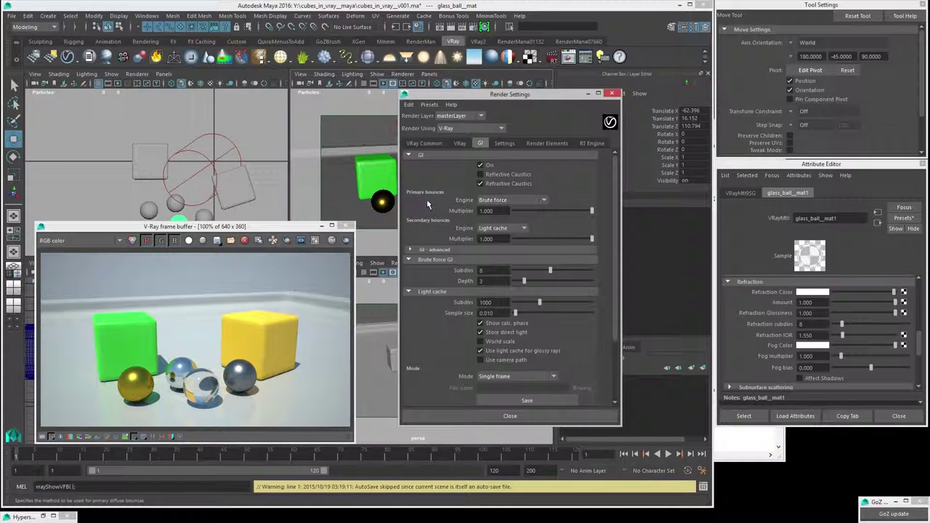
click(515, 202)
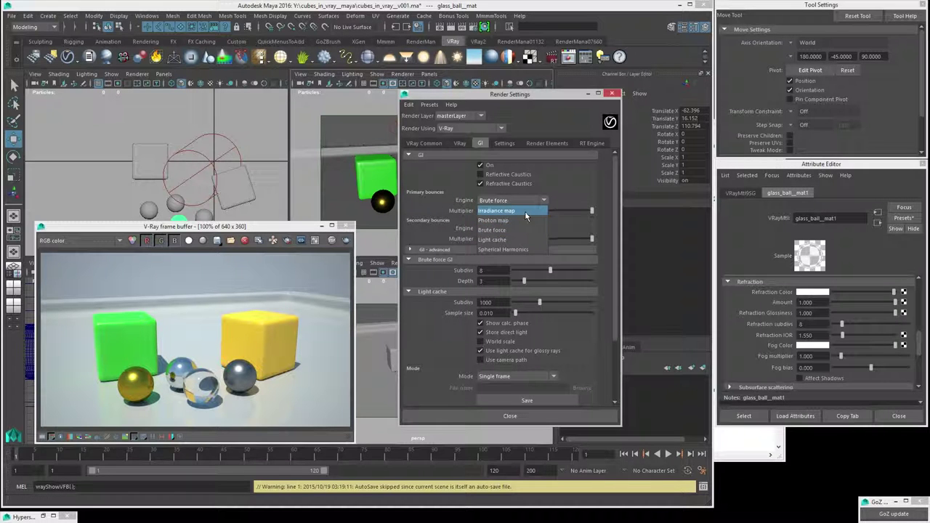
click(526, 213)
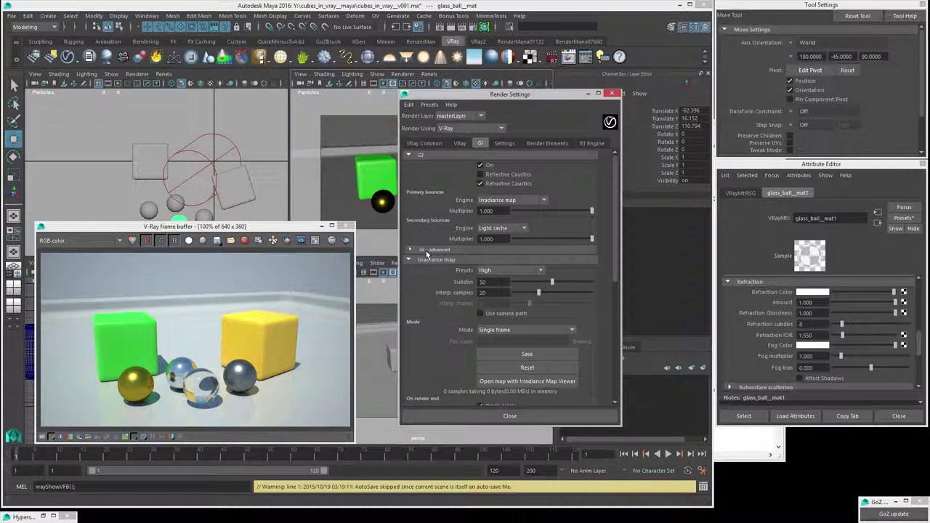
scroll(432, 287, down, 4)
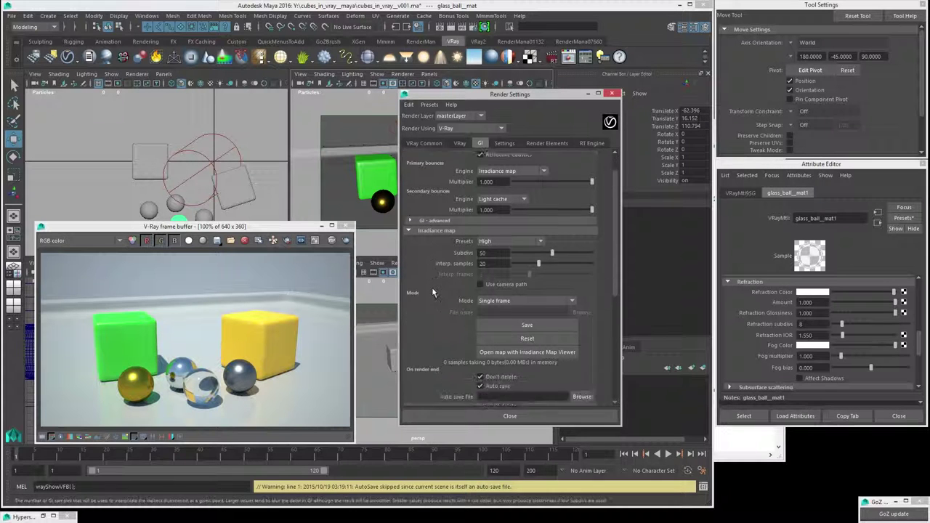
scroll(432, 287, down, 1)
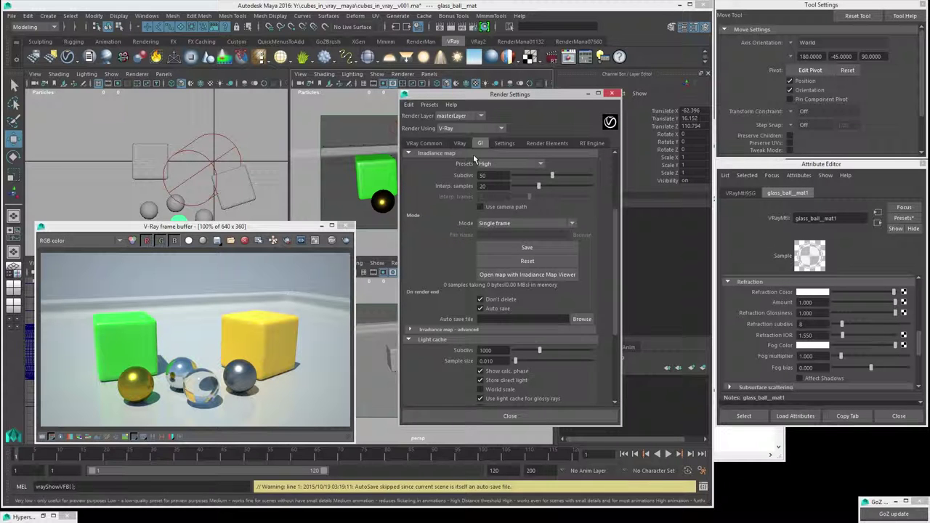
click(410, 332)
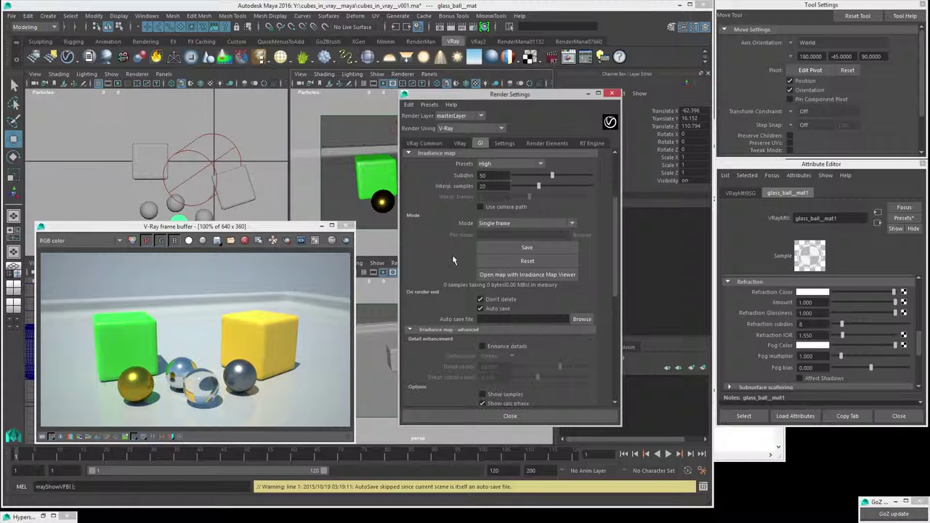
scroll(452, 254, down, 2)
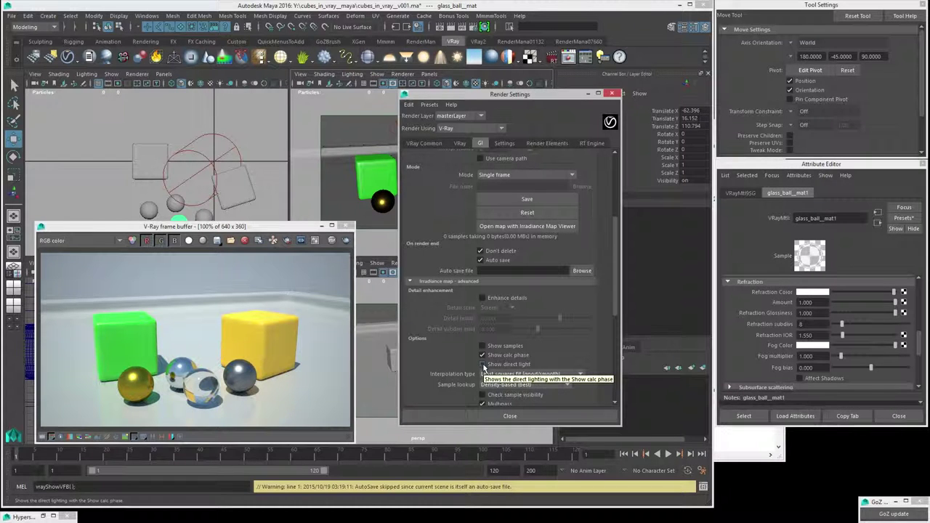
Step: Turn on region render in the frame buffer and draw a region around the chrome and glass balls
click(339, 193)
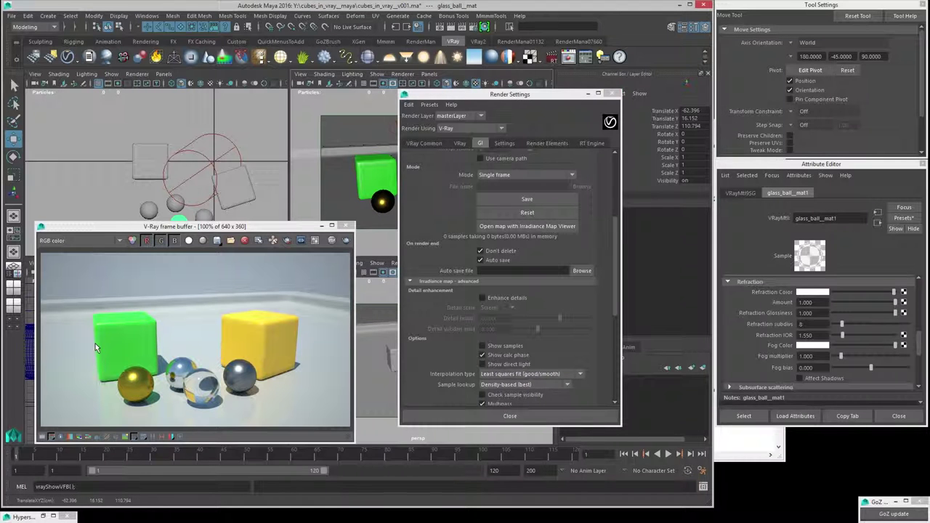
click(287, 239)
drag(142, 340, 232, 409)
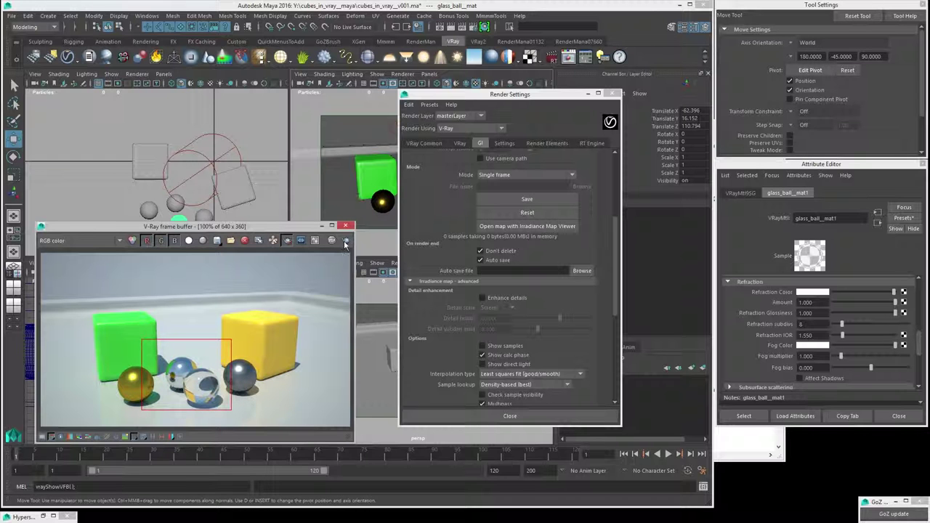
Step: Render the region around the chrome and glass balls, enable Show direct light for the irradiance map, and render it again
click(451, 27)
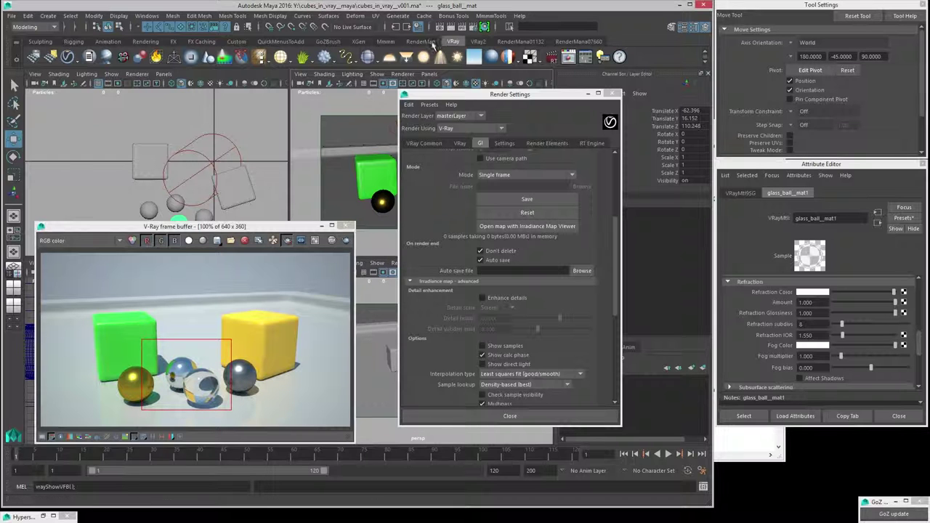
click(451, 28)
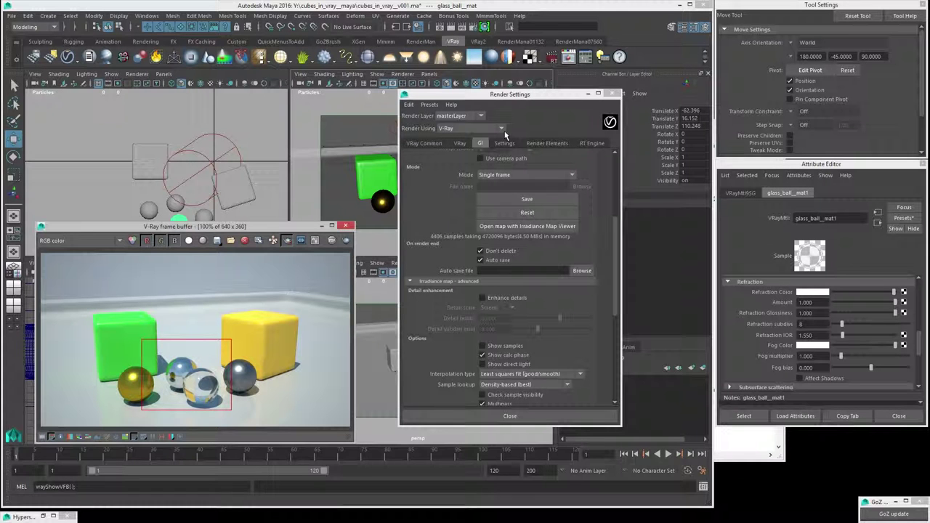
click(483, 364)
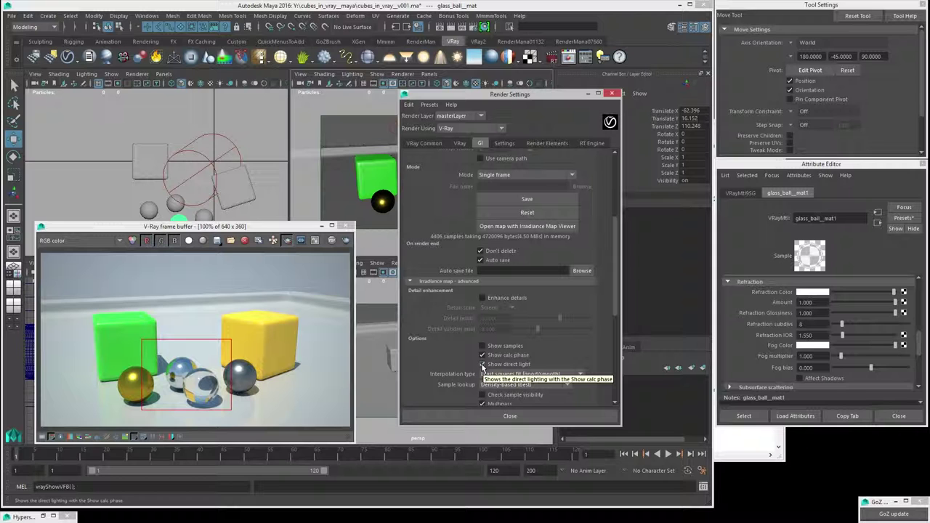
click(345, 242)
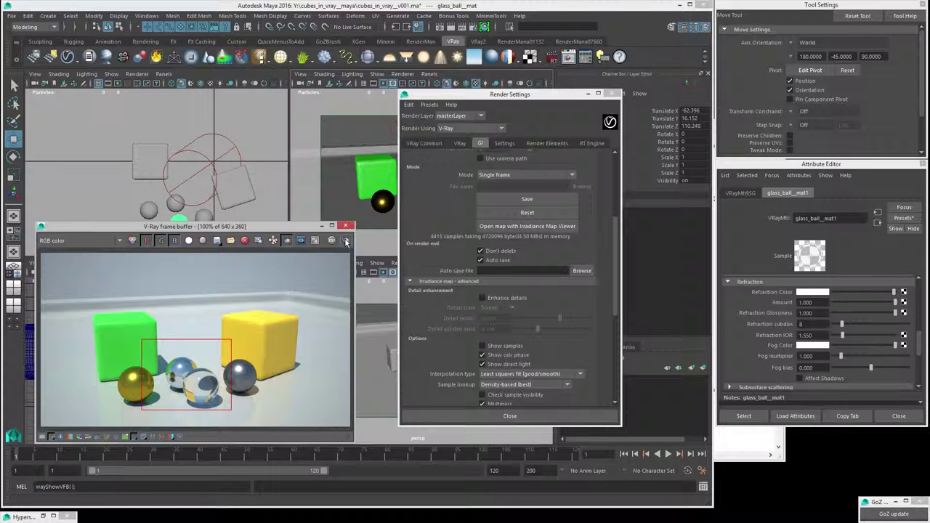
Step: Draw a new render region over the front face of the green cube and render it
scroll(169, 392, up, 1)
scroll(157, 339, up, 1)
scroll(158, 340, up, 1)
middle_drag(256, 394, 296, 406)
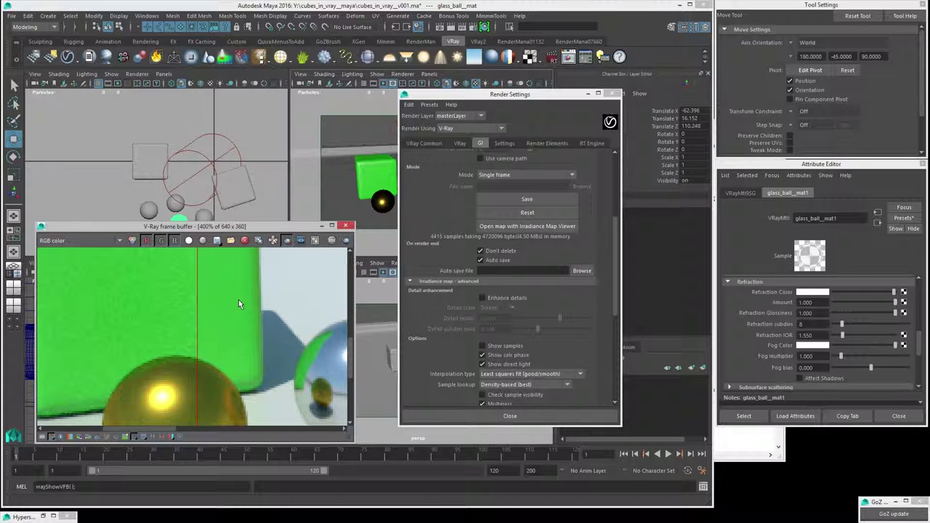
middle_drag(239, 302, 271, 305)
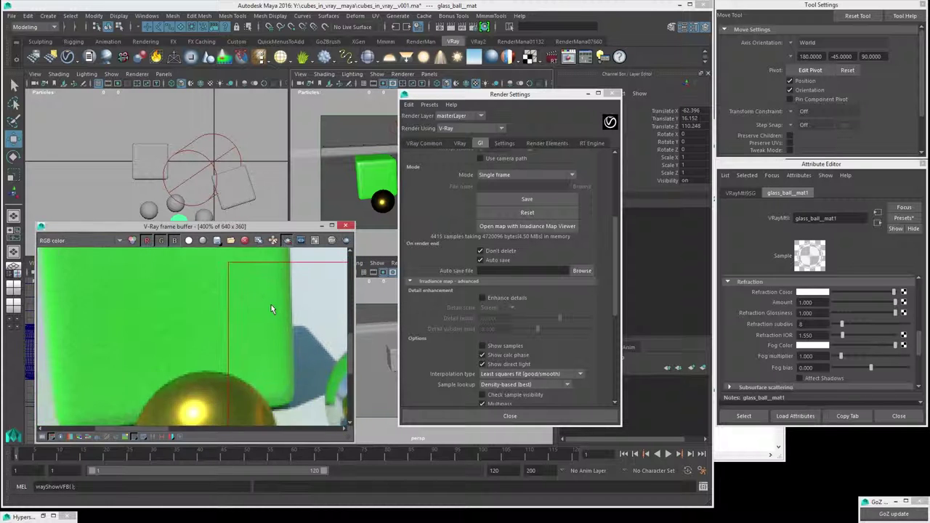
scroll(218, 321, down, 2)
middle_drag(203, 313, 173, 312)
drag(140, 282, 238, 386)
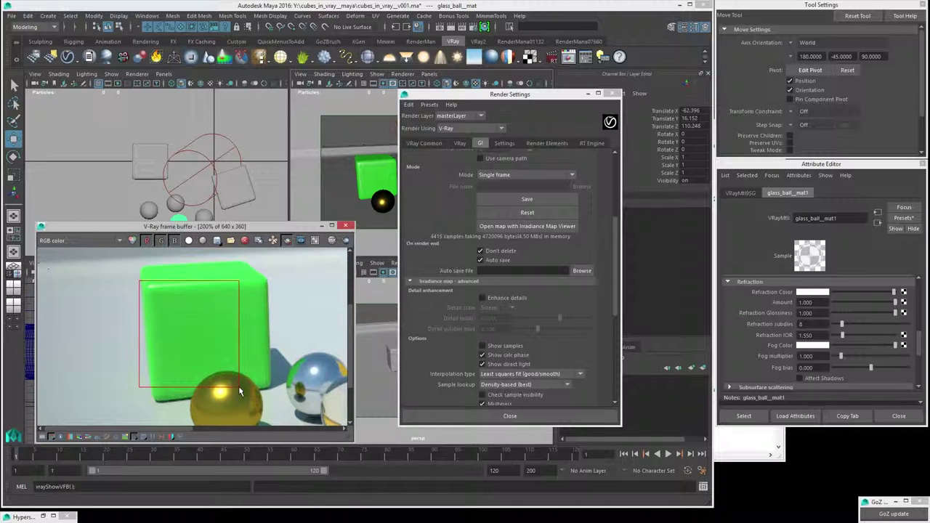
click(339, 240)
scroll(189, 336, down, 1)
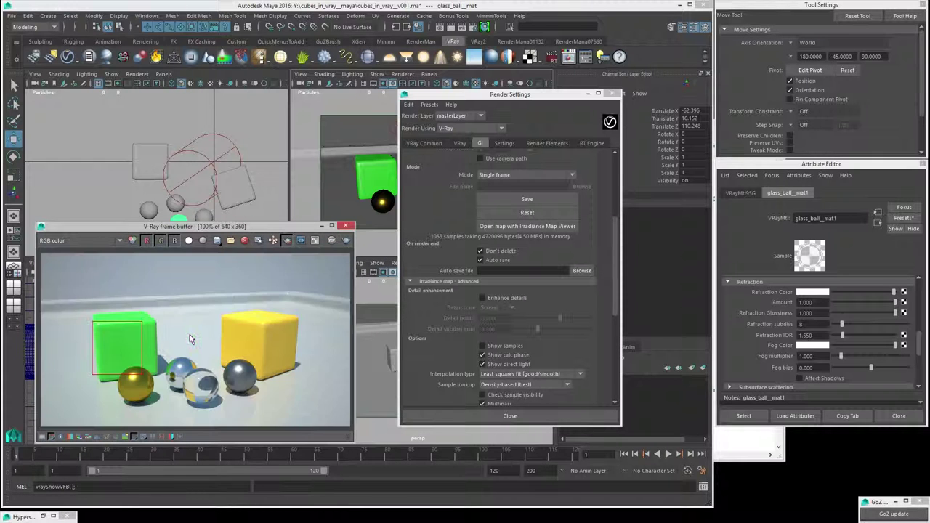
Step: Draw a render region over the lower part of the gold ball and its shadow, and render it
drag(117, 384, 163, 426)
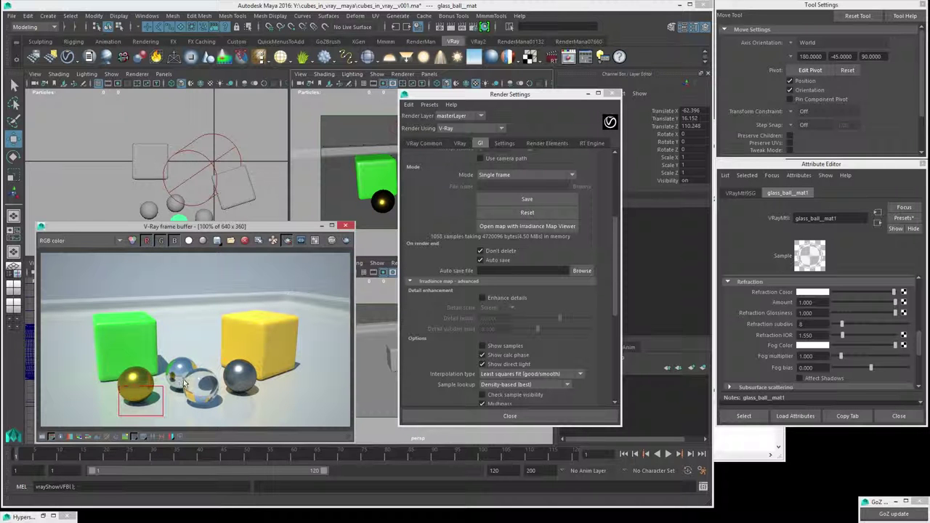
scroll(173, 395, up, 1)
middle_drag(173, 394, 265, 347)
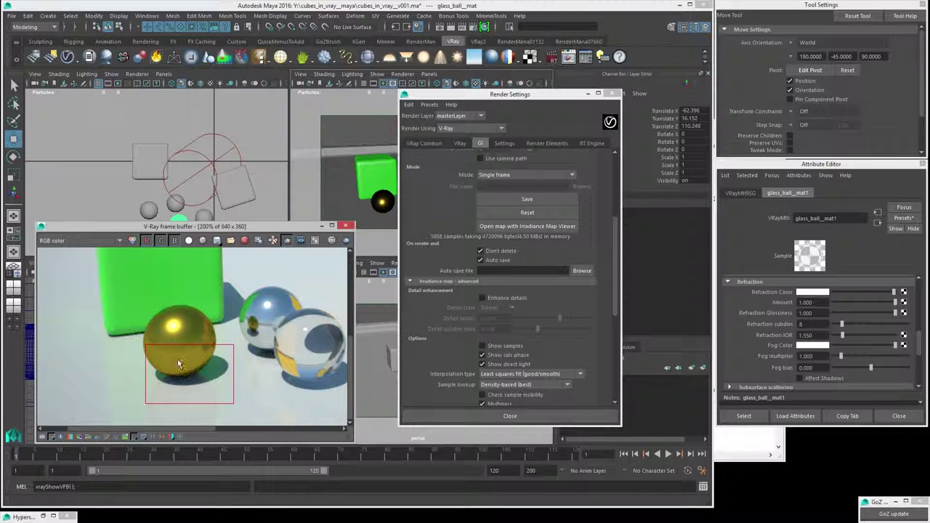
scroll(175, 378, up, 1)
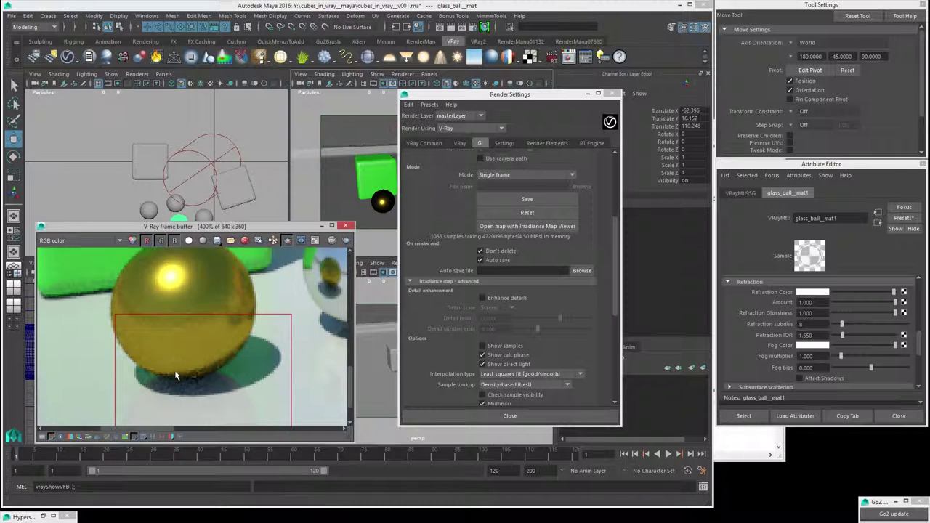
middle_drag(177, 376, 145, 342)
click(345, 240)
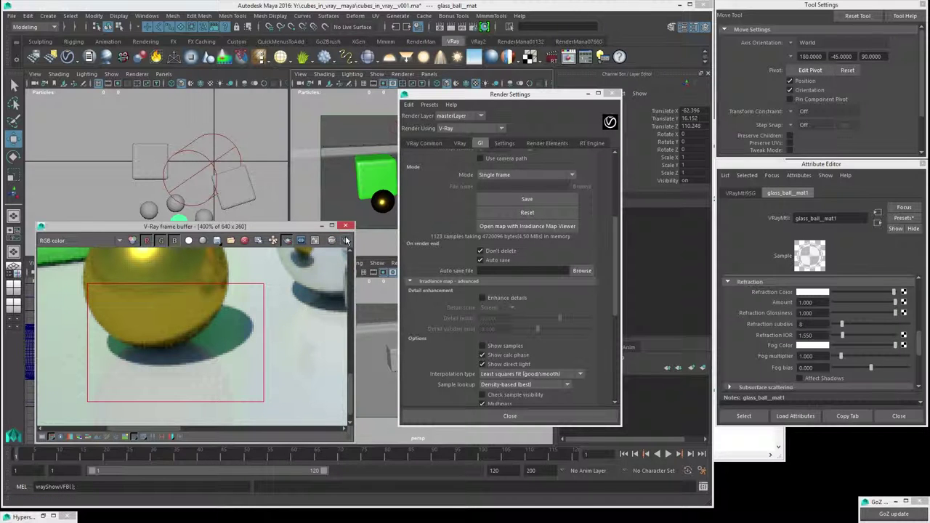
Step: Redraw the render region around the whole gold ball and render it
scroll(155, 301, down, 1)
middle_drag(165, 378, 160, 265)
drag(104, 310, 193, 400)
click(346, 242)
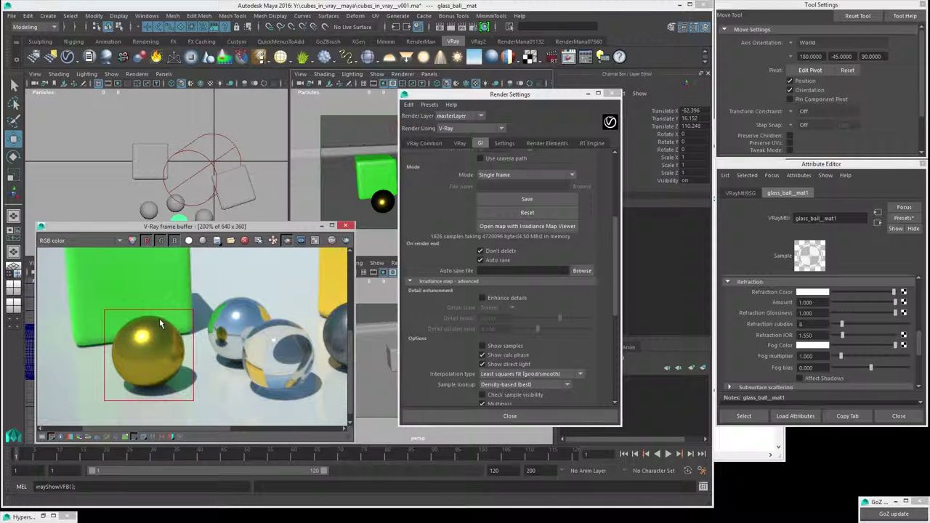
scroll(160, 318, down, 2)
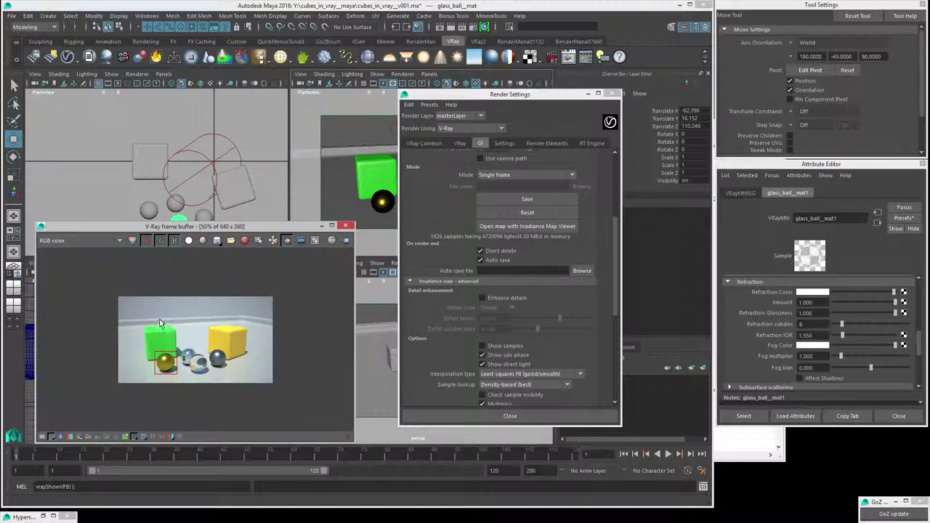
Step: Set the Adaptive image sampler's max subdivs to 64
click(459, 143)
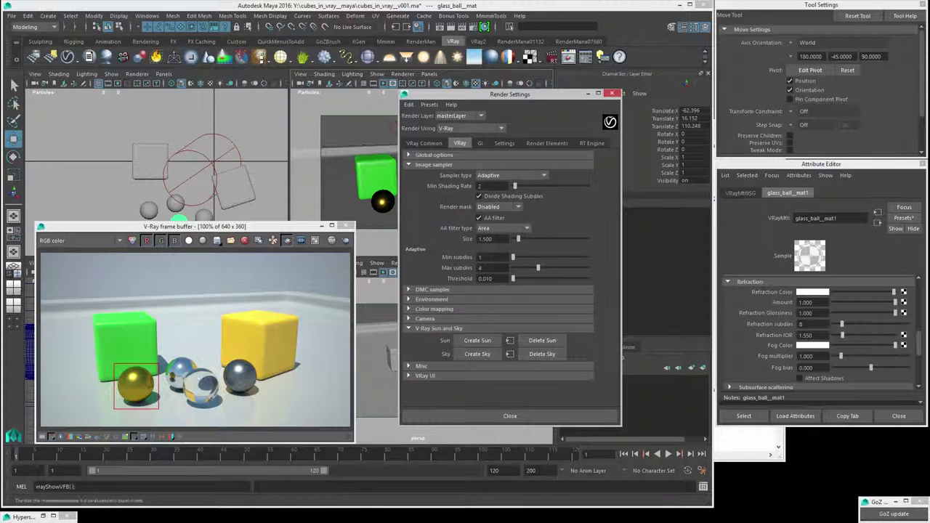
click(482, 268)
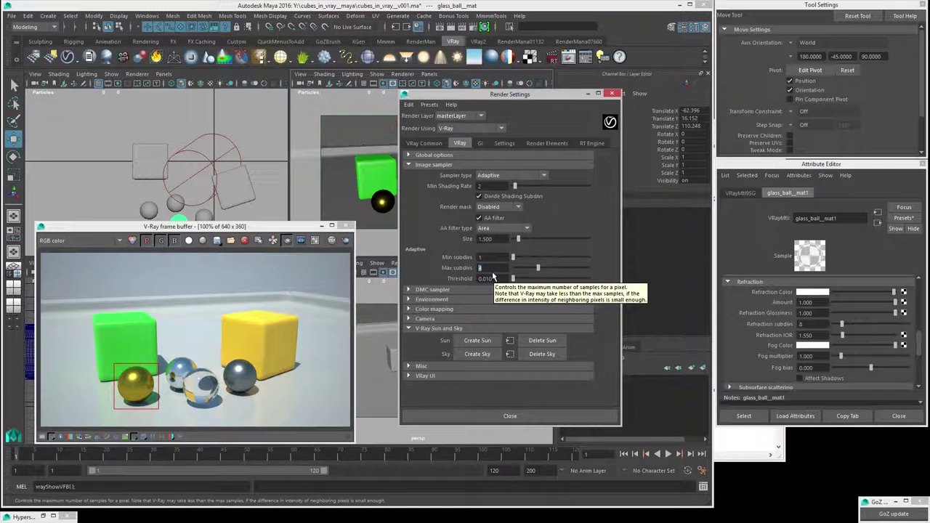
text(64)
key(Return)
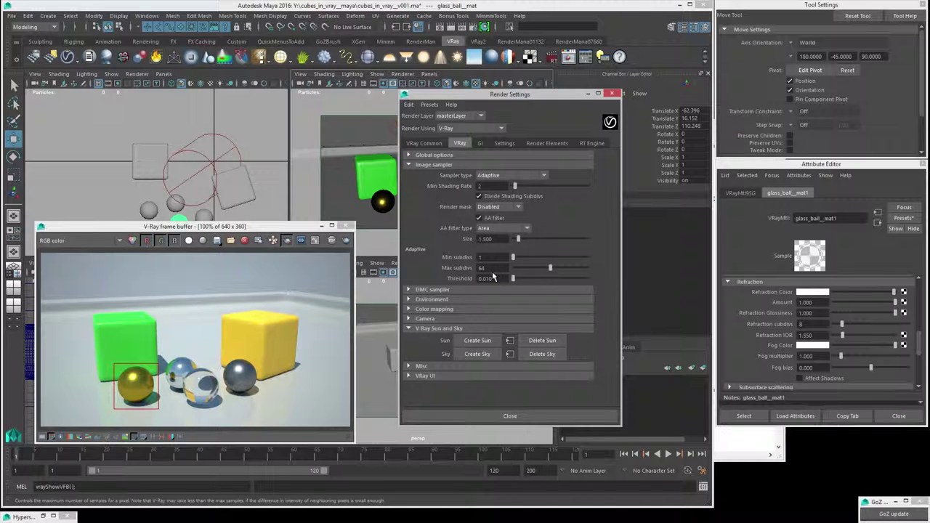
Step: Raise the Adaptive sampler's threshold to 10 and keep its min subdivs at 1
drag(513, 279, 635, 291)
double_click(498, 282)
click(499, 282)
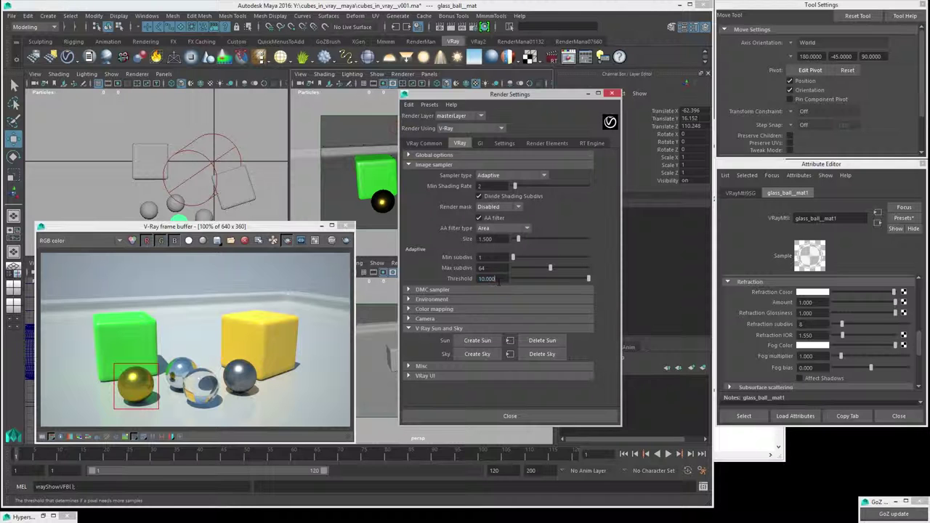
click(482, 256)
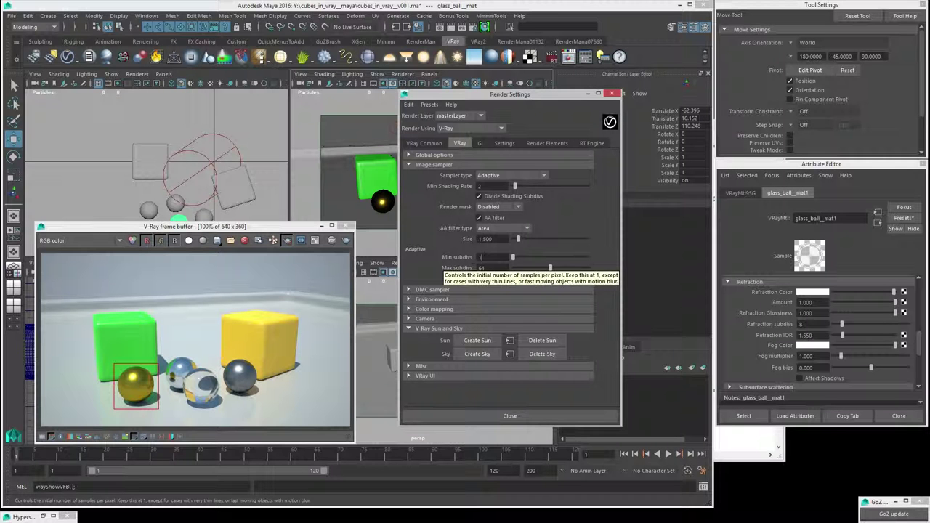
drag(481, 258, 476, 266)
key(Return)
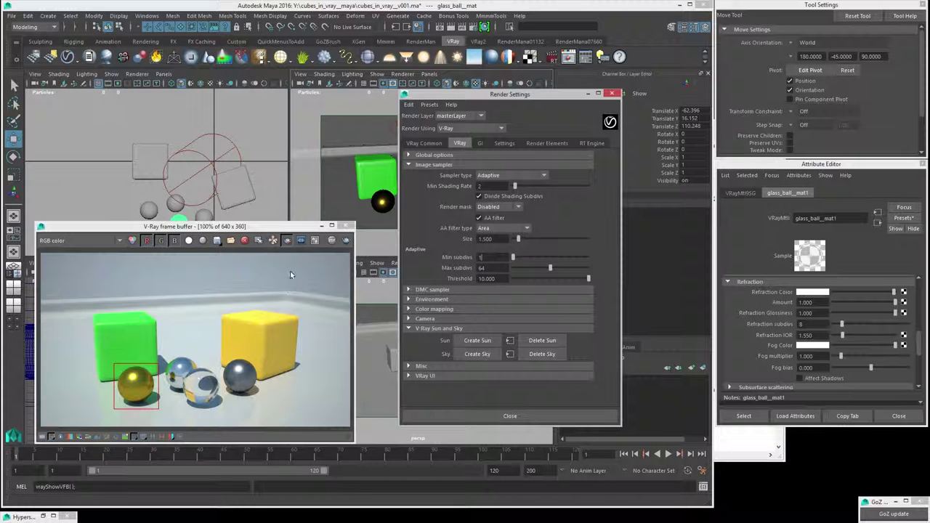
Step: Re-render the gold ball region and move the frame buffer higher to examine the ball's noise at 200%
click(346, 241)
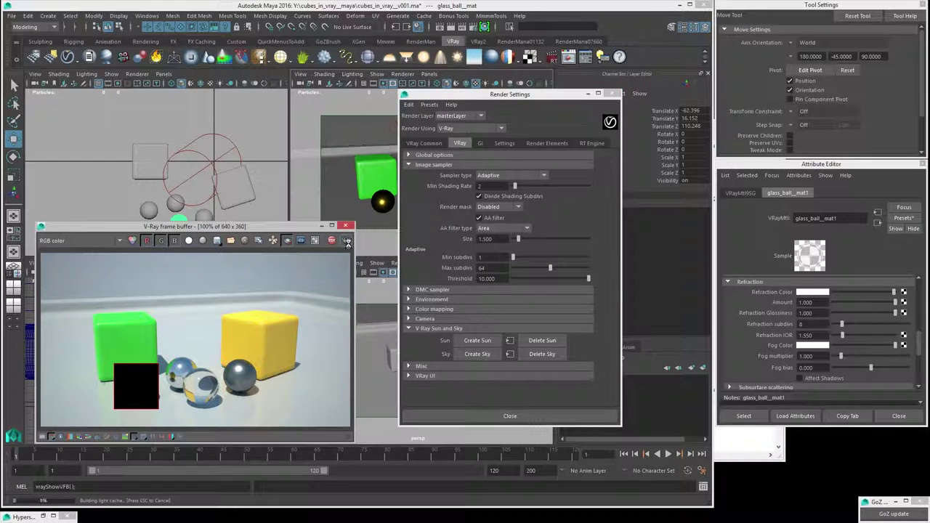
drag(197, 226, 220, 142)
scroll(154, 307, up, 4)
scroll(155, 307, down, 2)
scroll(160, 281, up, 2)
scroll(159, 281, down, 2)
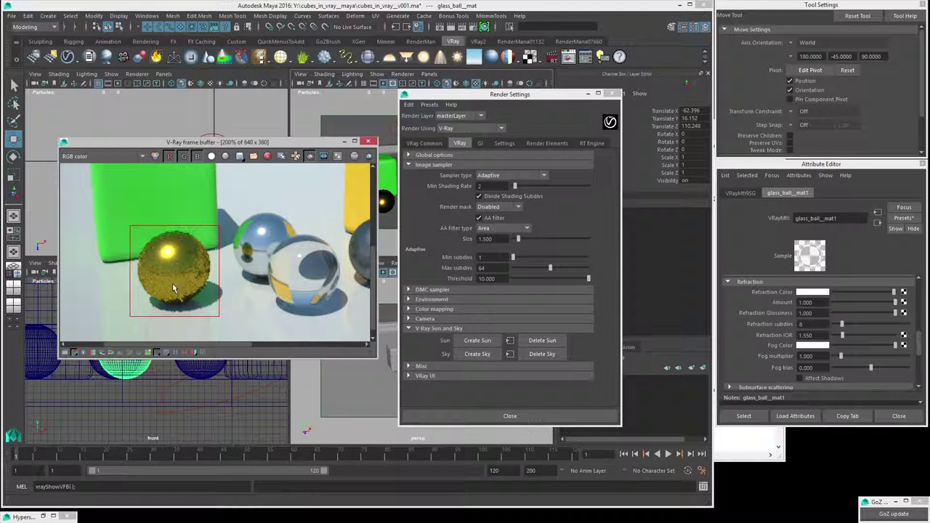
Step: Set the Adaptive sampler's threshold to 1 and re-render the gold ball region
click(444, 270)
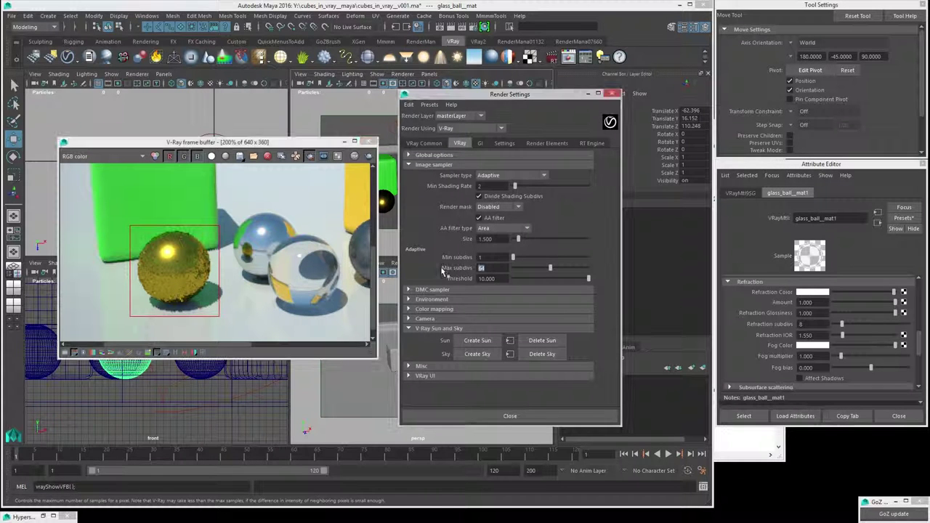
click(482, 268)
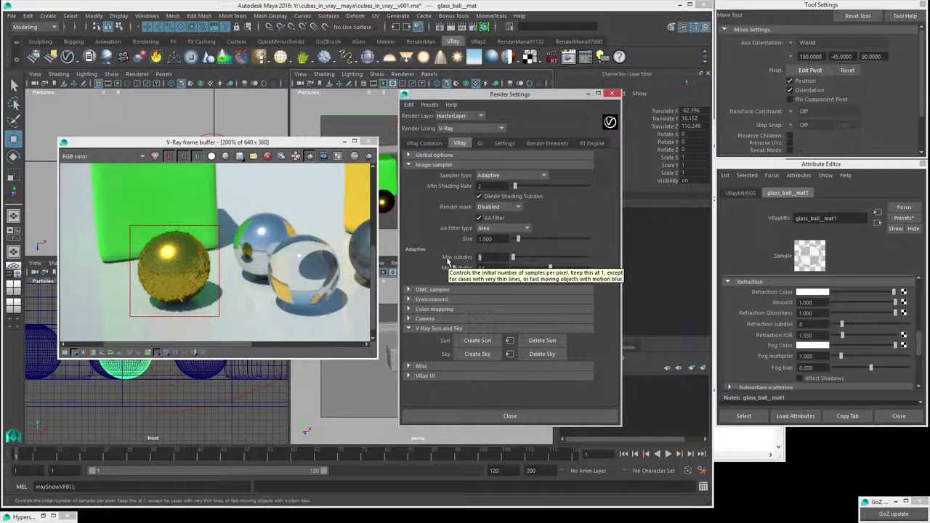
double_click(481, 267)
double_click(498, 279)
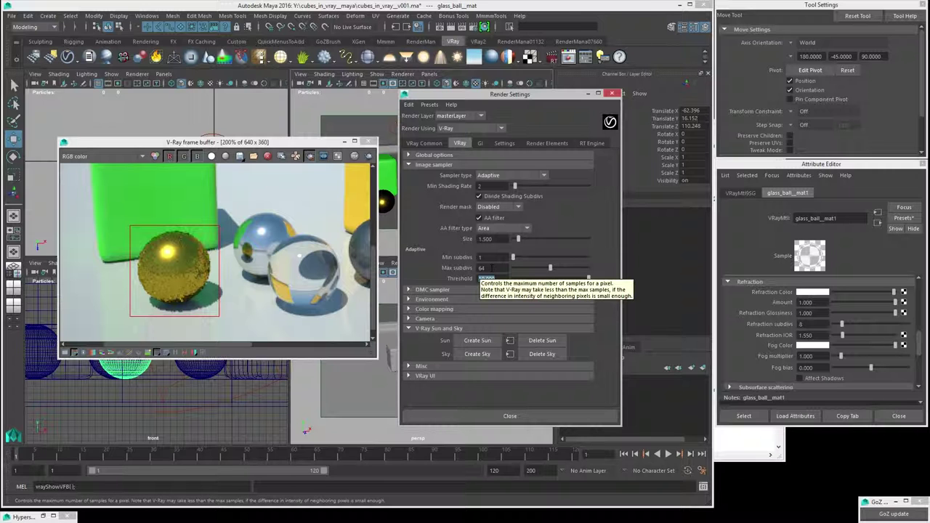
double_click(481, 268)
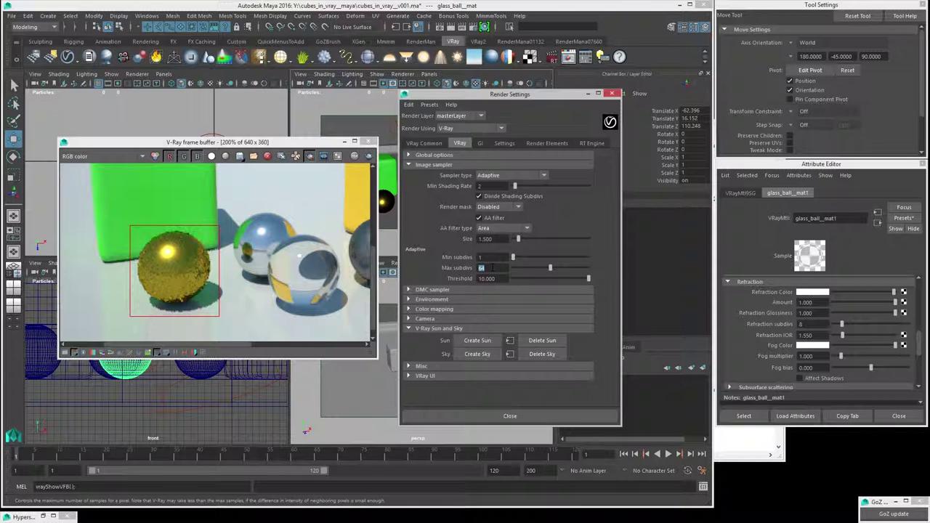
double_click(481, 257)
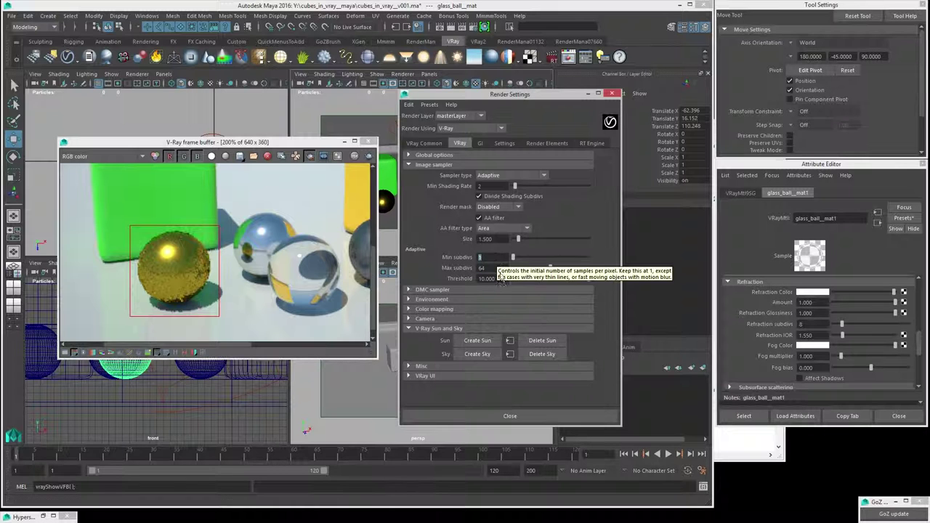
double_click(485, 278)
text(1)
key(Return)
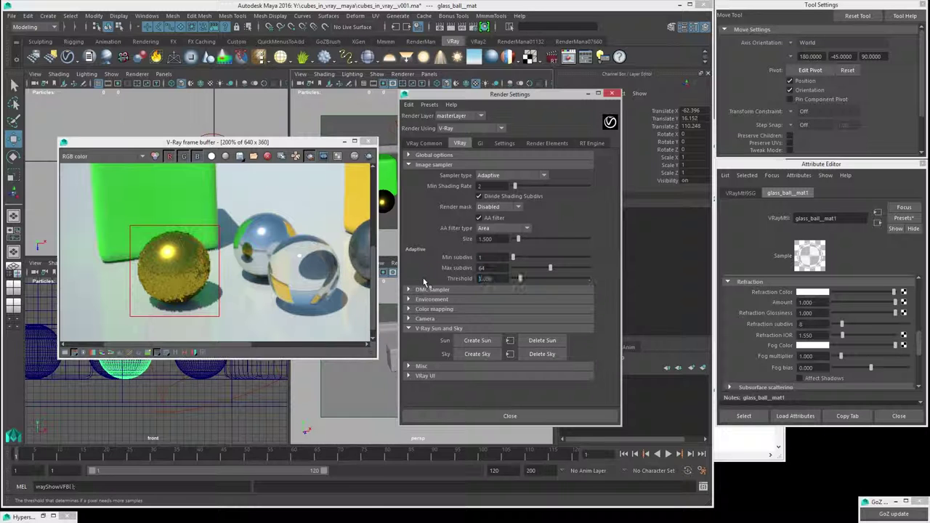
click(368, 156)
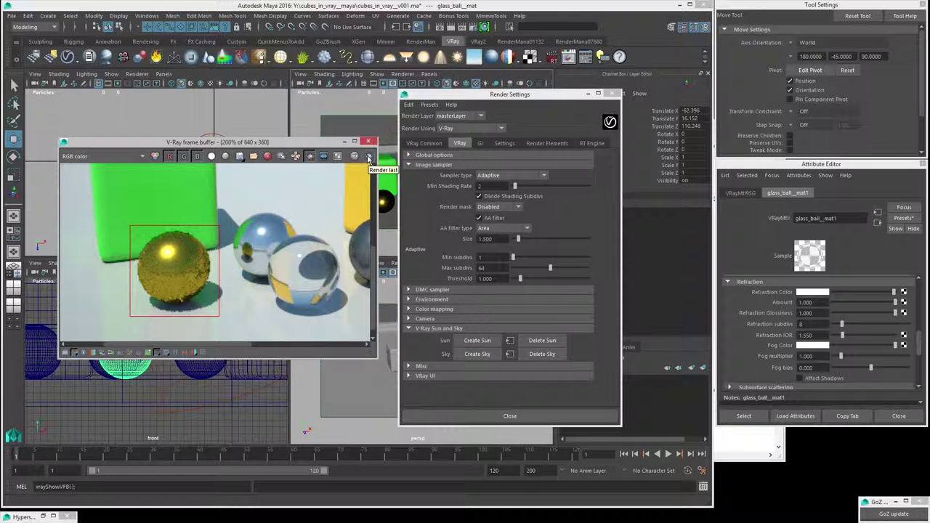
Step: Lower the Adaptive sampler's threshold to 0.1 and render the gold ball region again
click(483, 279)
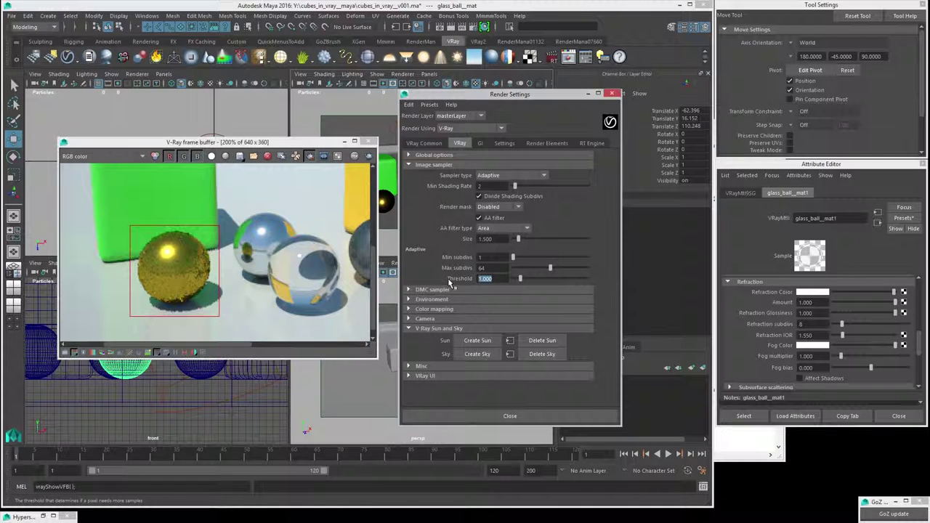
text(0.)
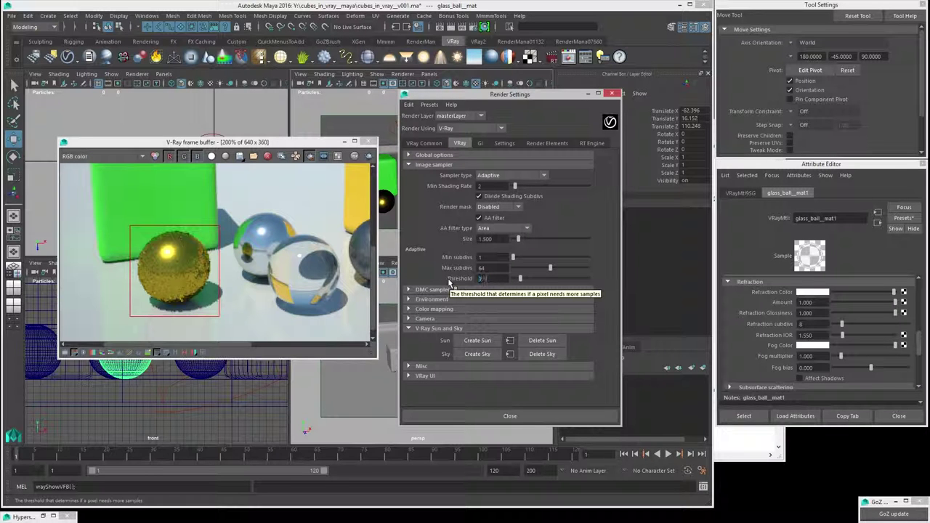
text(1)
key(Return)
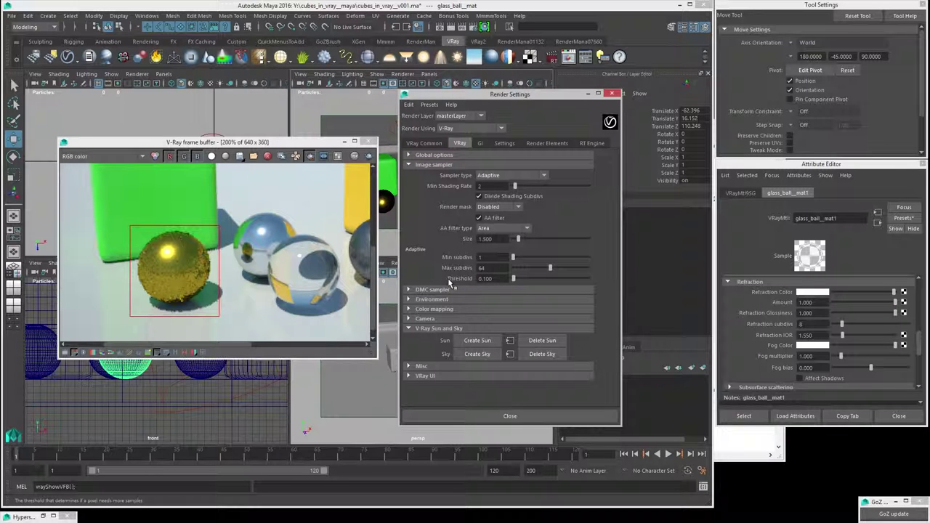
click(367, 157)
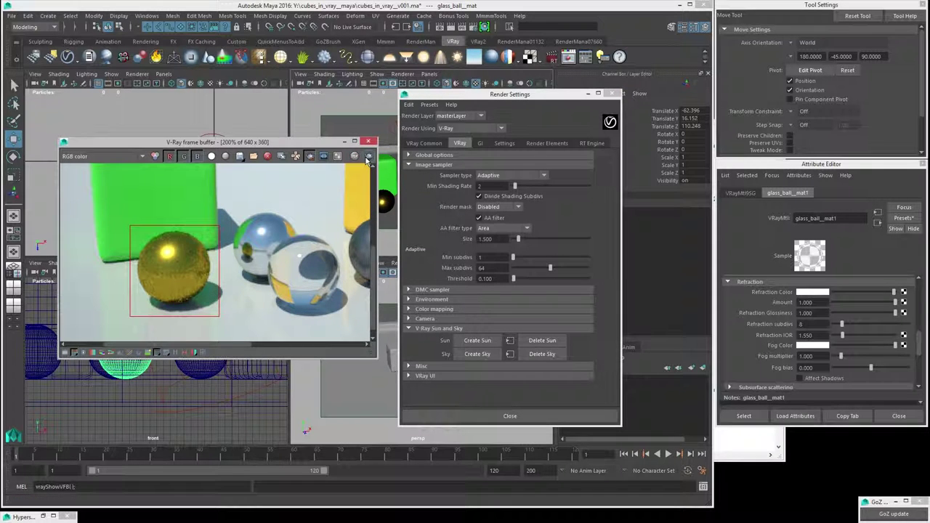
Step: Lower the Adaptive sampler's threshold to 0.01 and re-render the gold ball region
click(485, 278)
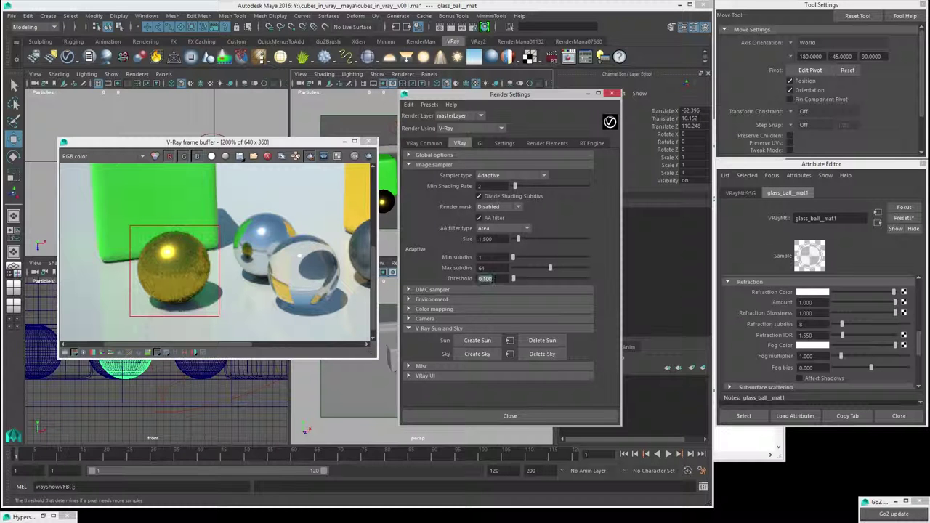
text(0.010)
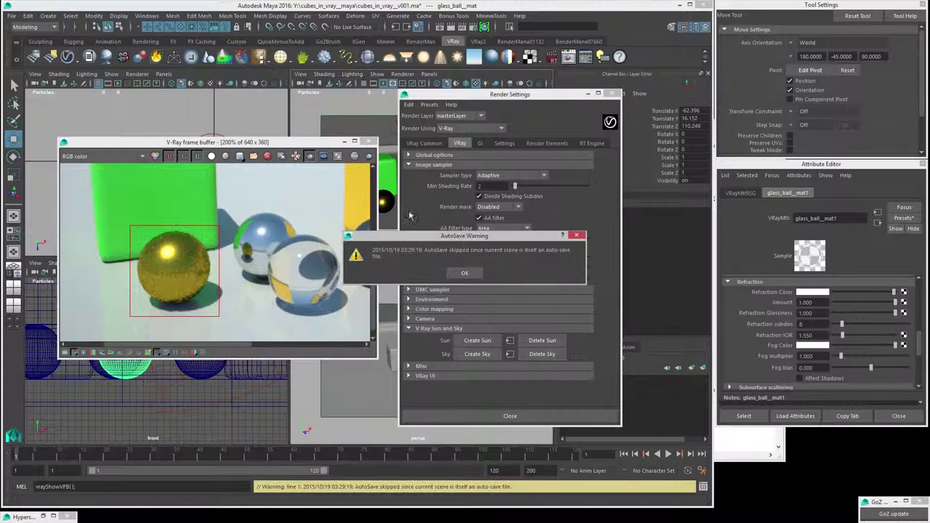
click(368, 157)
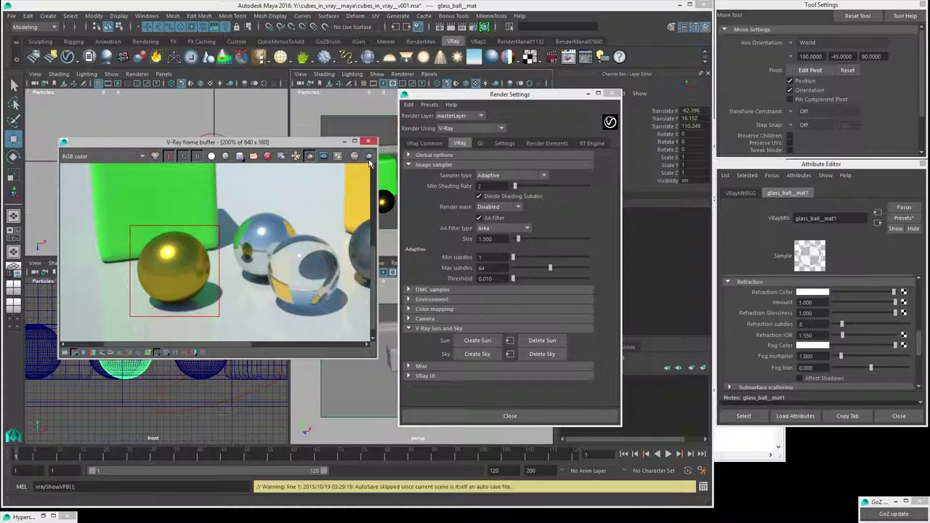
Step: Examine the remaining noise on the rendered gold ball up close, at 800% and 400%
scroll(184, 298, up, 3)
scroll(184, 298, down, 1)
scroll(169, 267, up, 1)
scroll(170, 268, down, 1)
scroll(199, 252, up, 1)
scroll(208, 214, down, 2)
scroll(148, 250, up, 2)
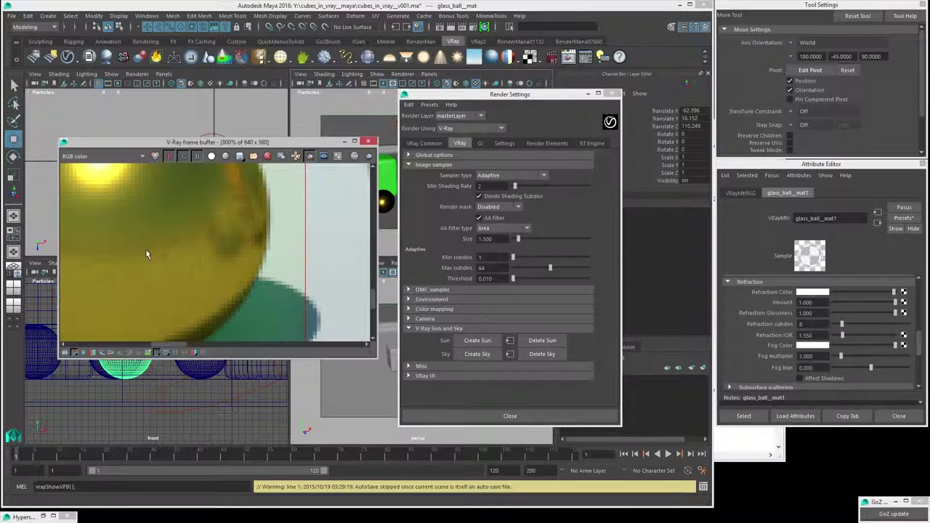
middle_drag(145, 254, 216, 219)
scroll(217, 219, down, 1)
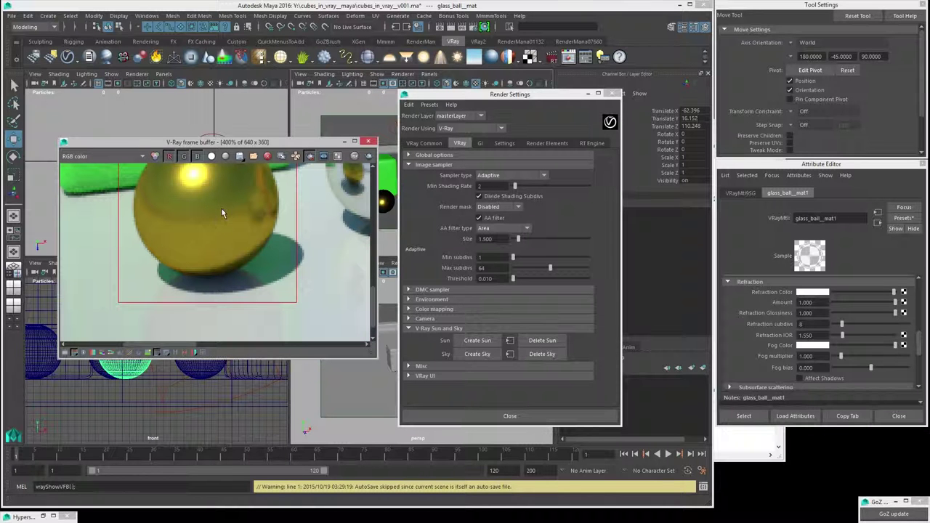
middle_drag(222, 209, 202, 241)
Step: Raise the Adaptive sampler's max subdivs to 99 and re-render the gold ball region
click(544, 288)
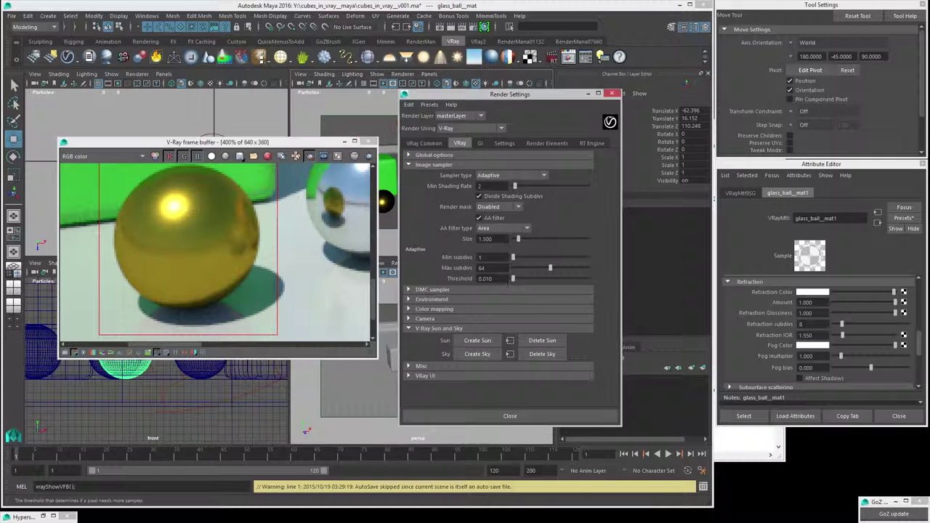
double_click(481, 268)
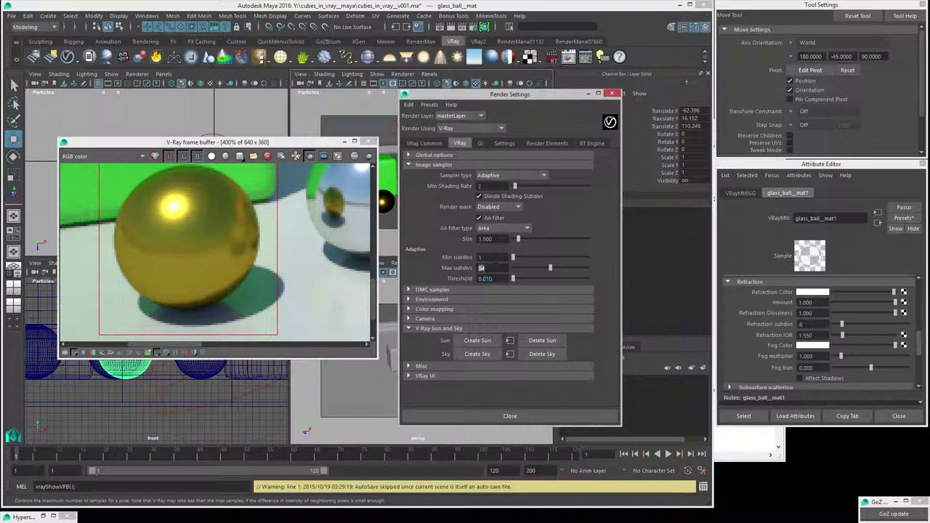
double_click(497, 267)
click(365, 157)
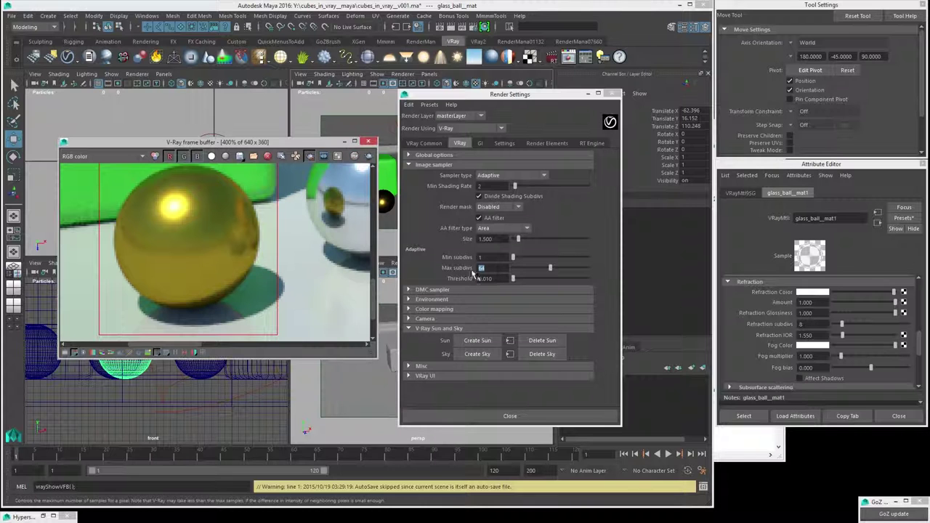
click(481, 267)
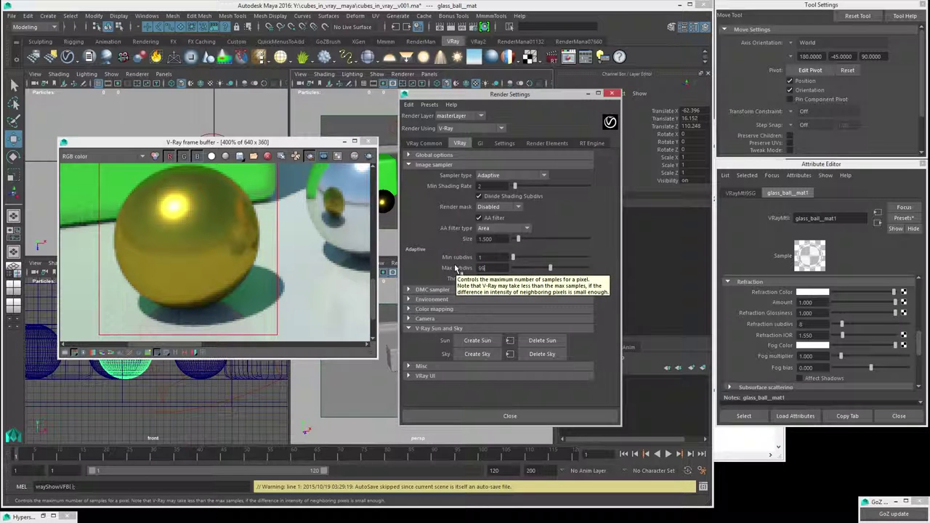
key(Return)
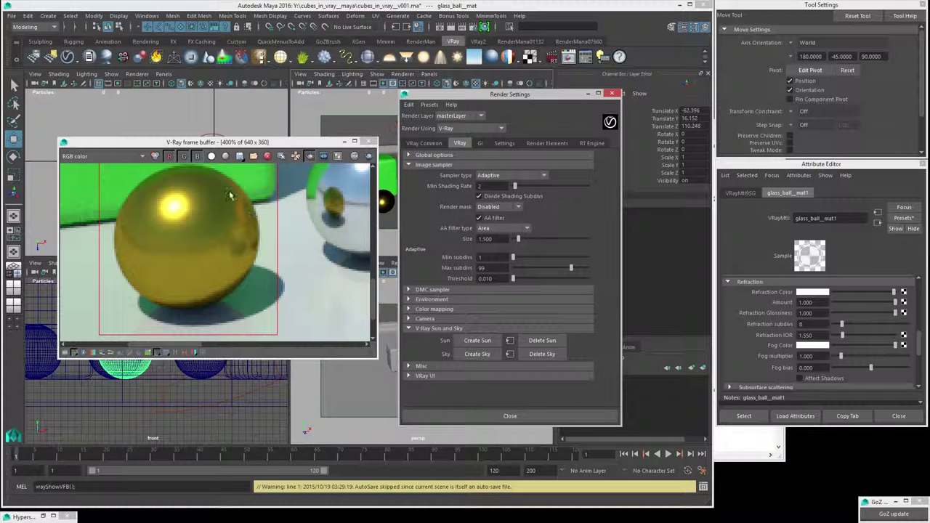
click(368, 157)
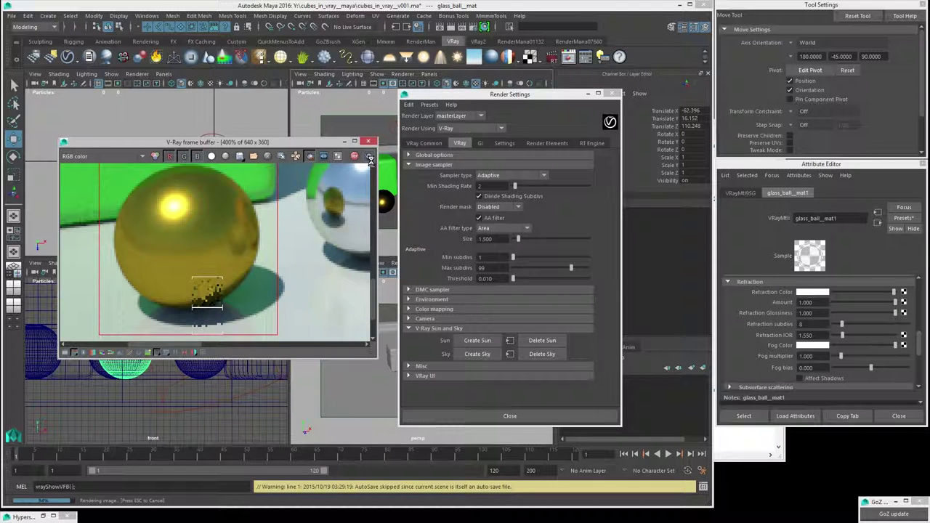
Step: Increase the max subdivs to 999 and render the gold ball region again
click(485, 268)
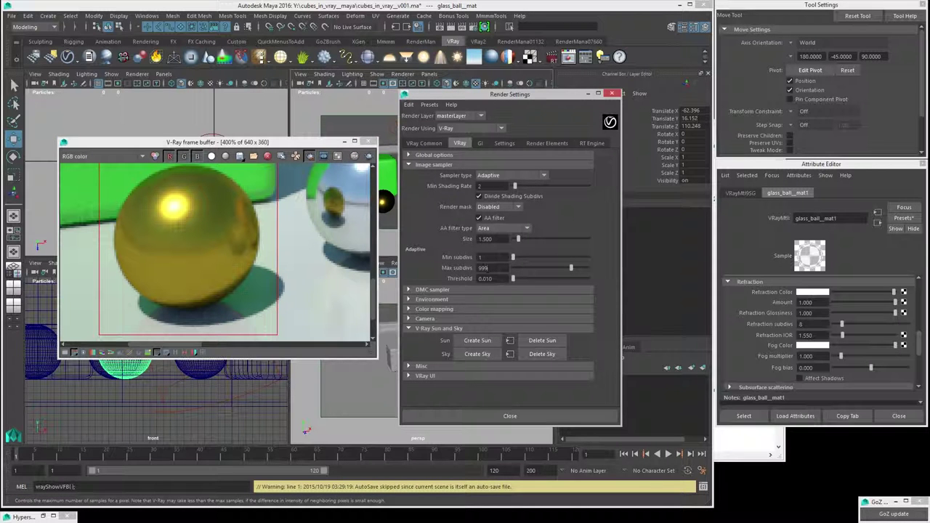
click(369, 157)
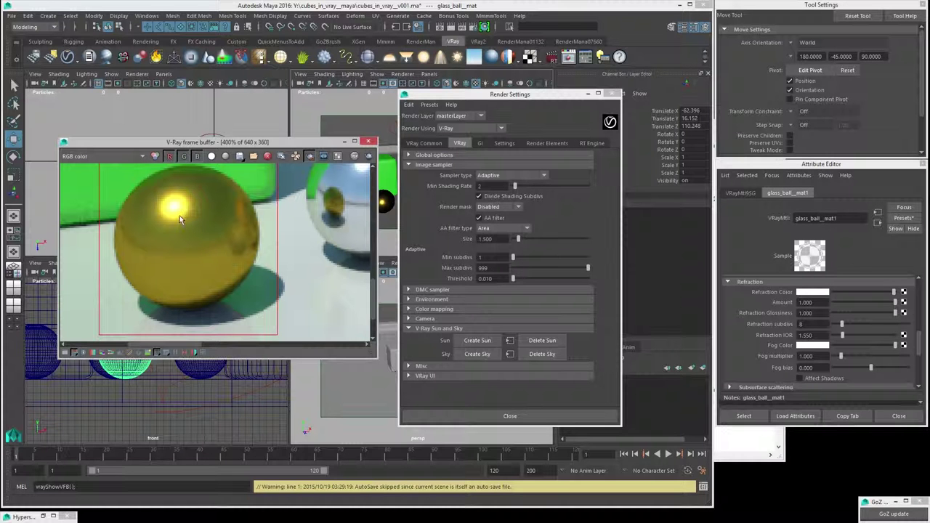
double_click(484, 268)
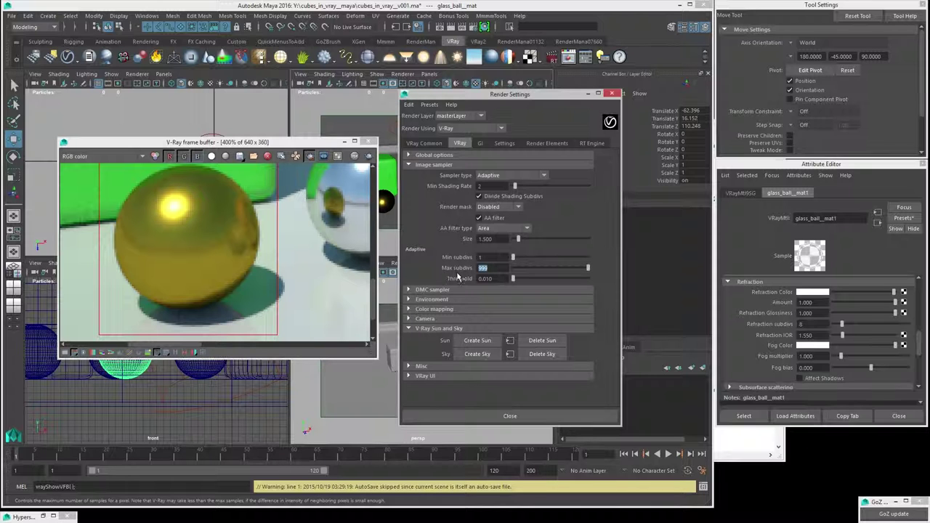
click(492, 278)
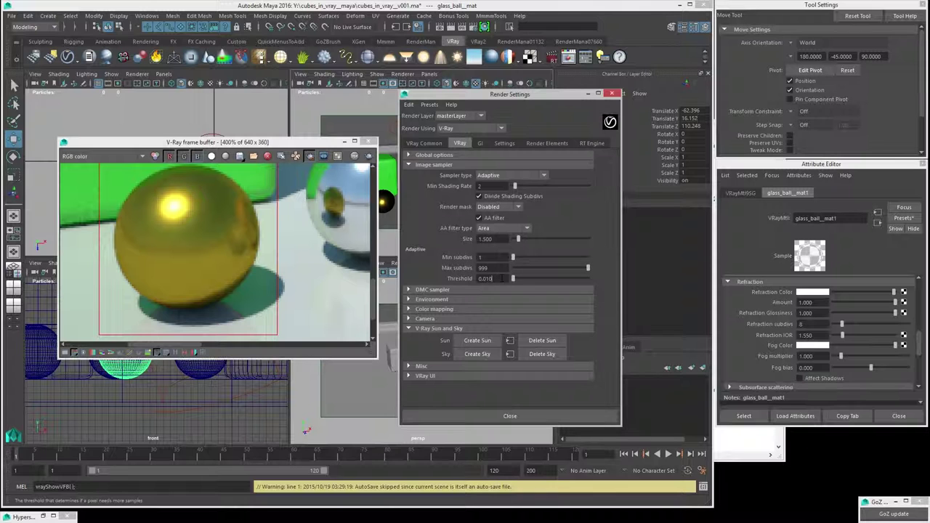
Step: Set the Adaptive sampler's max subdivs back to 64 and its threshold to 0.005
double_click(483, 268)
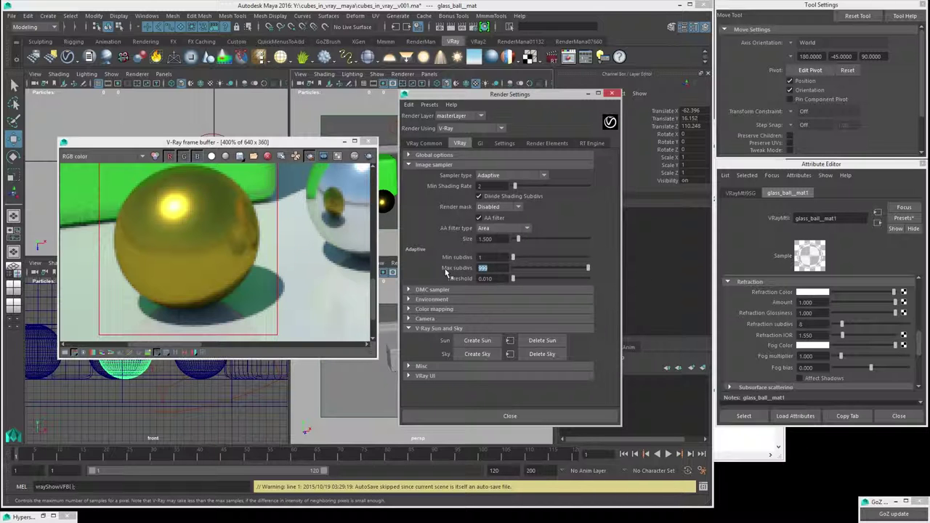
text(64)
key(Return)
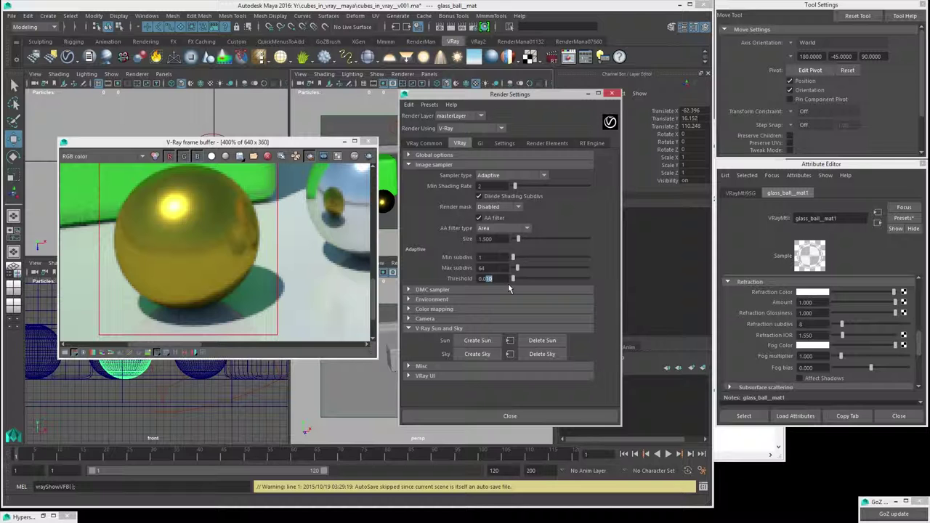
text(5)
Step: Draw a smaller render region on the lower right part of the gold ball and render it at 1600% zoom
scroll(160, 255, up, 2)
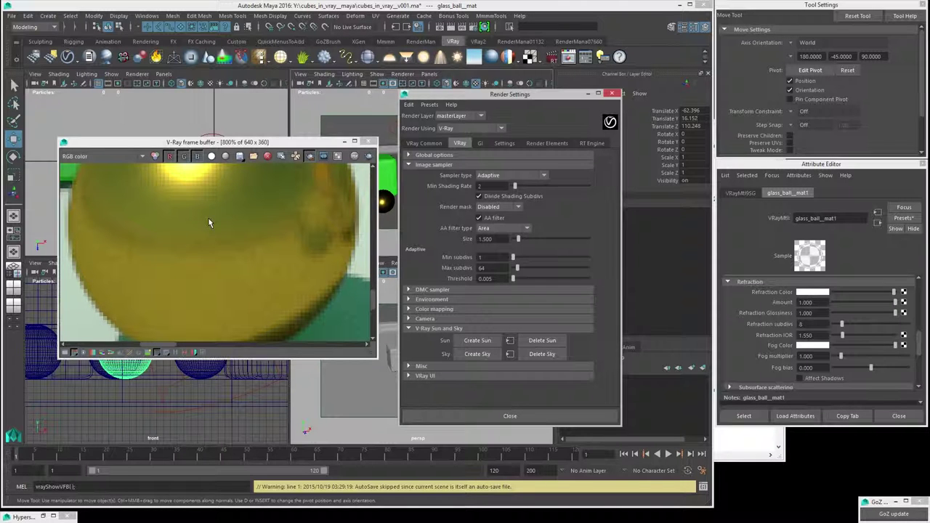
drag(205, 221, 266, 262)
scroll(249, 274, up, 1)
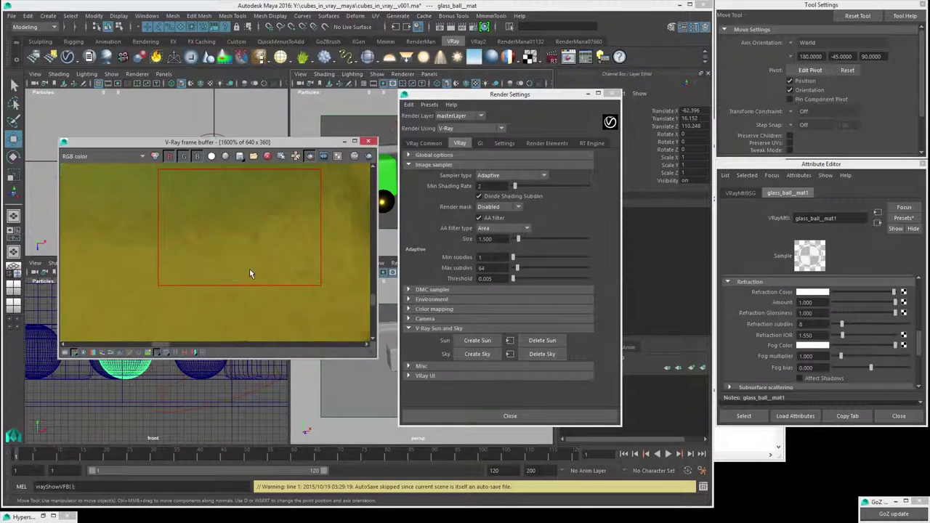
middle_drag(249, 274, 216, 284)
click(355, 154)
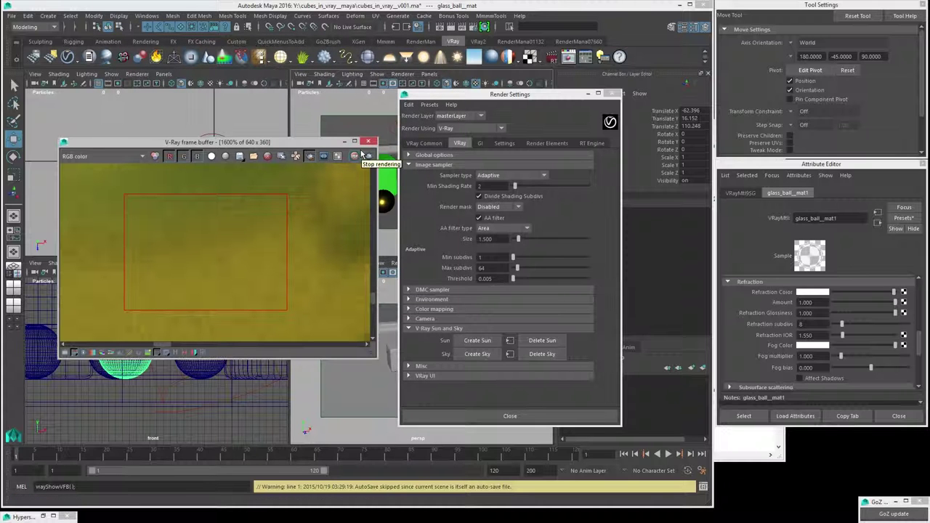
Step: Lower the Adaptive sampler's threshold to 0.001 and re-render the small region on the gold ball
click(486, 278)
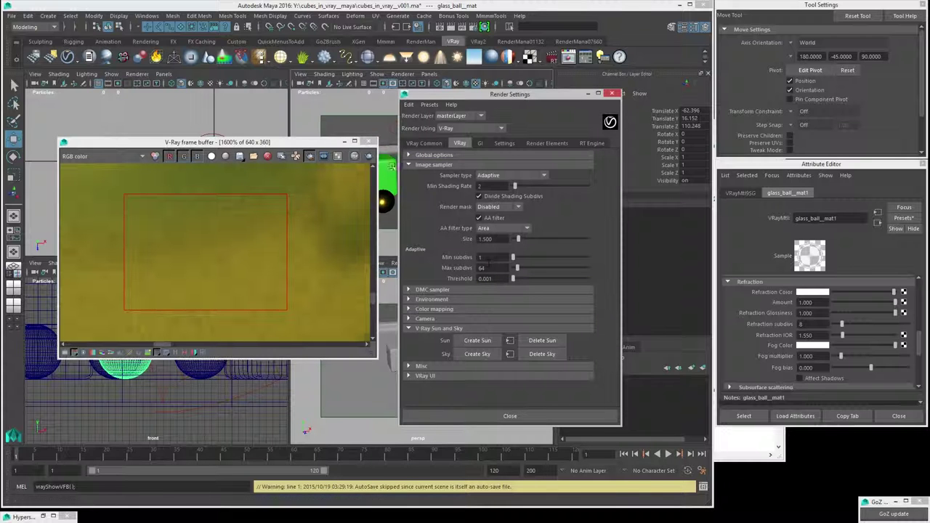
click(366, 157)
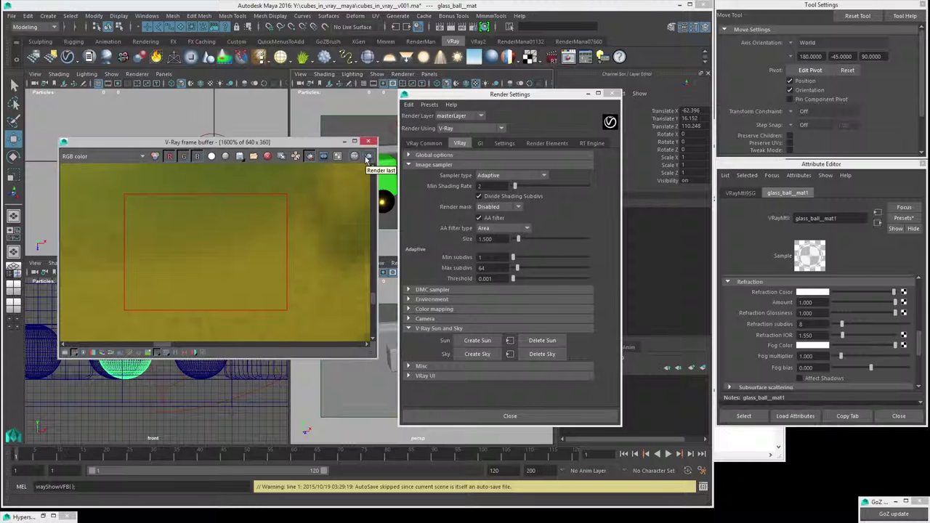
click(368, 157)
scroll(222, 282, down, 2)
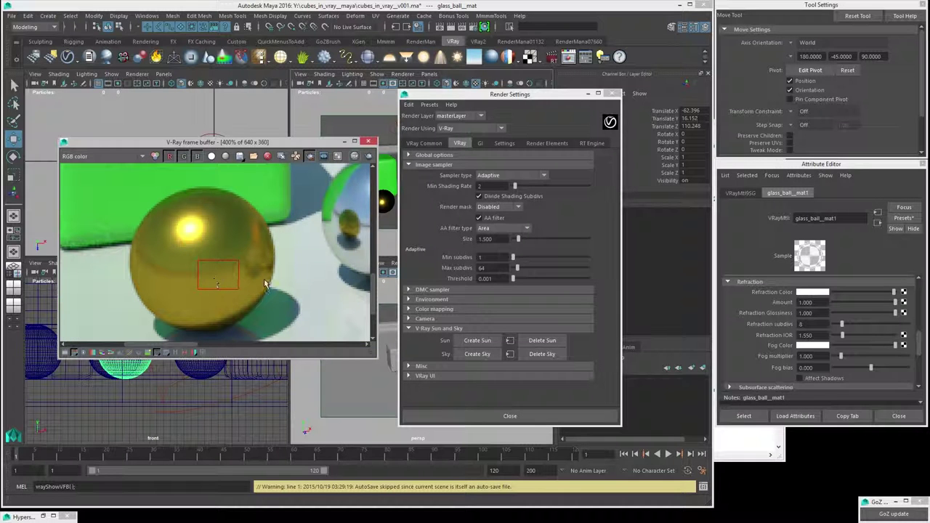
Step: Reduce the max subdivs to 24 and re-render the small gold ball region at 1600% zoom
double_click(472, 268)
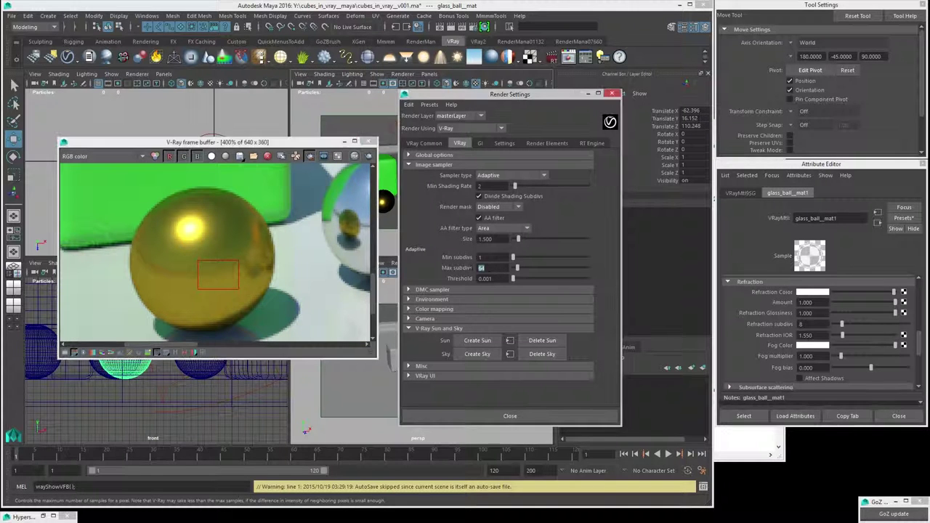
scroll(213, 275, up, 2)
scroll(213, 274, down, 1)
scroll(213, 276, up, 1)
middle_drag(213, 278, 185, 244)
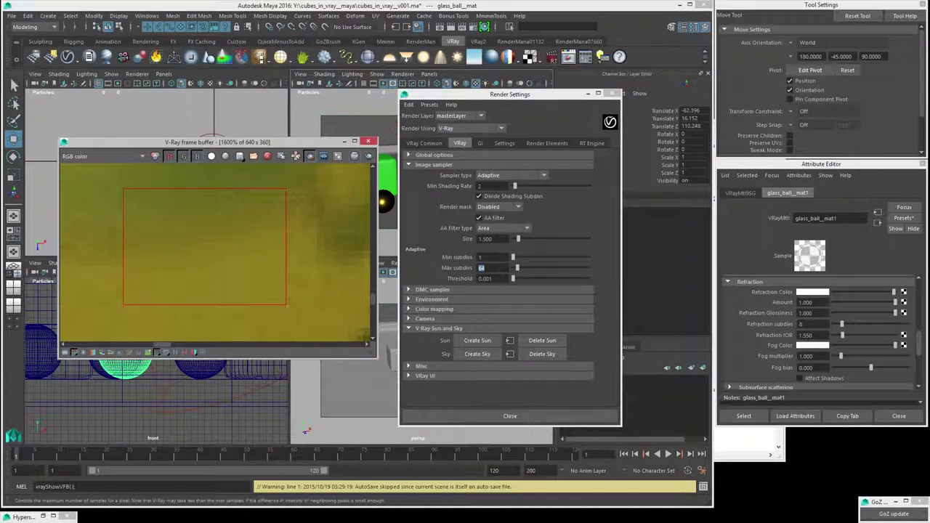
click(486, 268)
key(Return)
text(2)
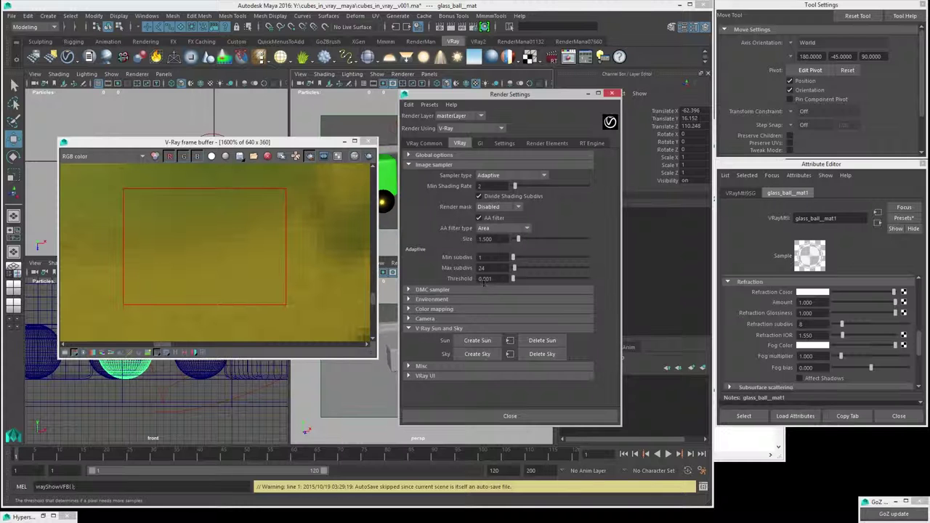
click(368, 155)
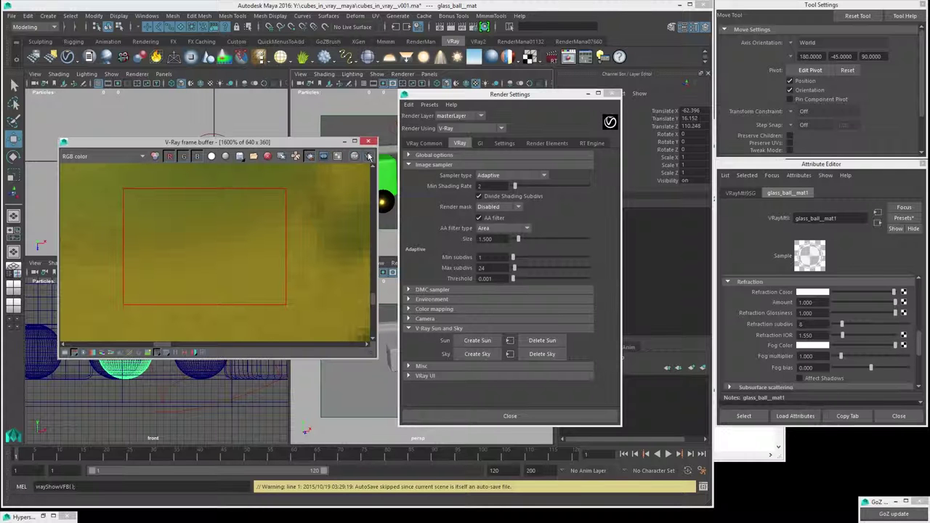
Step: Render the small gold ball region with max subdivs at 16 and again at 4 to compare the noise
click(409, 260)
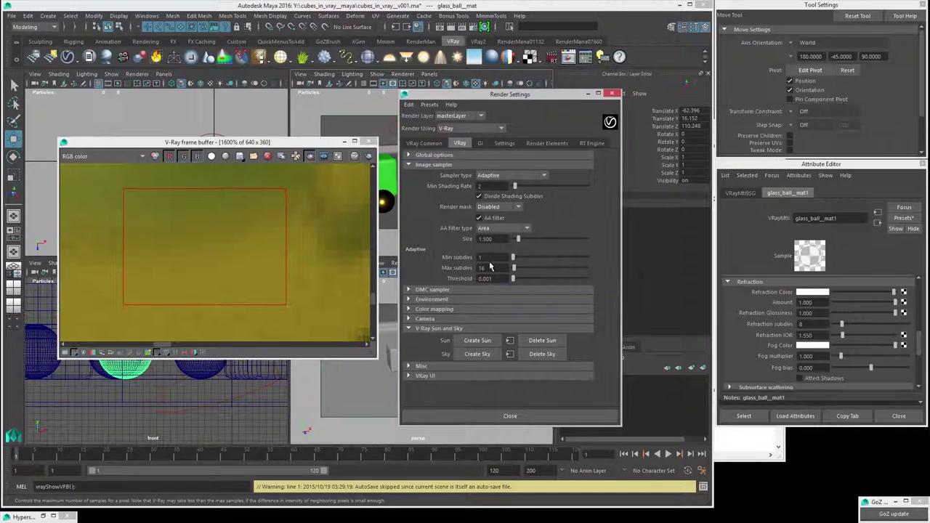
click(367, 155)
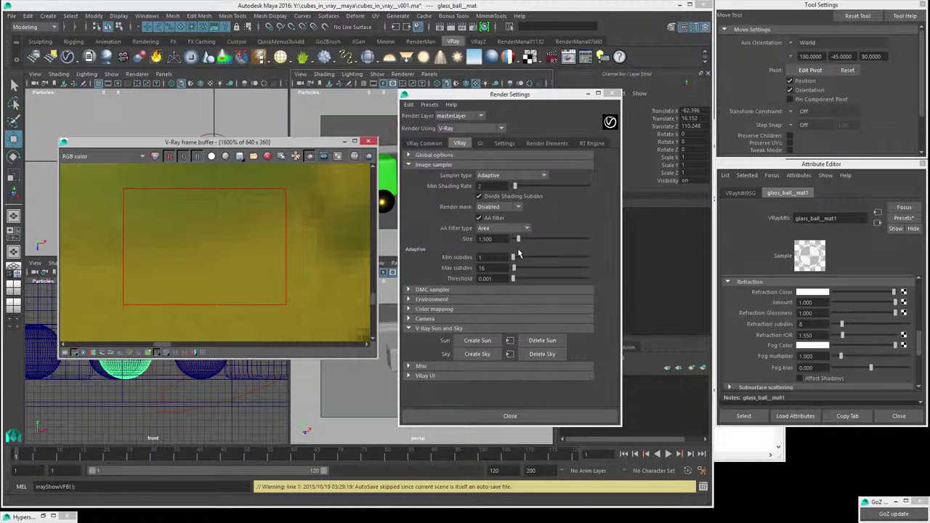
click(449, 270)
text(8)
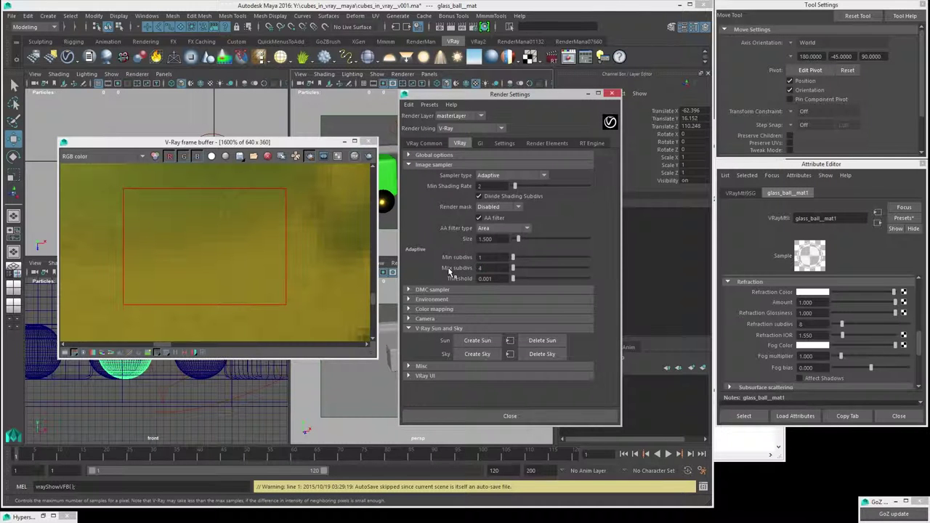
click(368, 156)
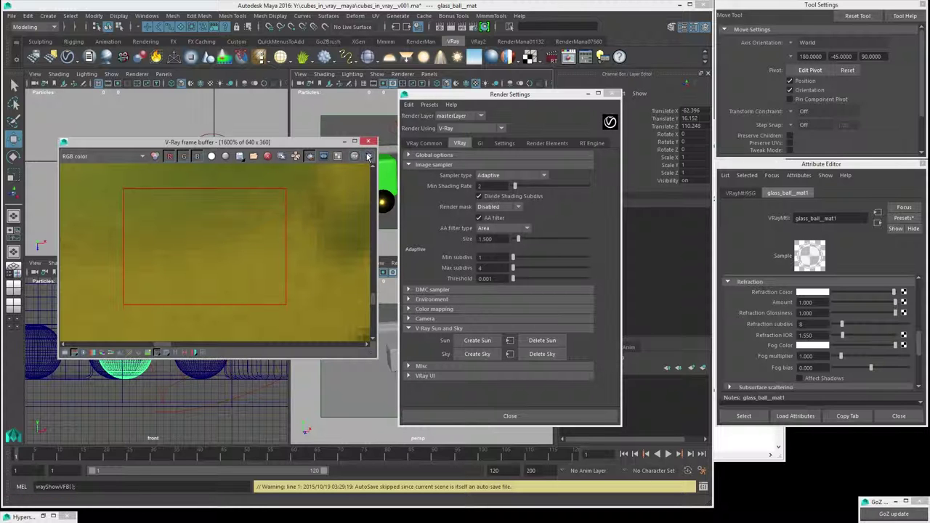
Step: Set the Adaptive sampler's max subdivs to 12 and re-render the small gold ball region
scroll(273, 238, down, 3)
scroll(272, 238, up, 3)
click(422, 273)
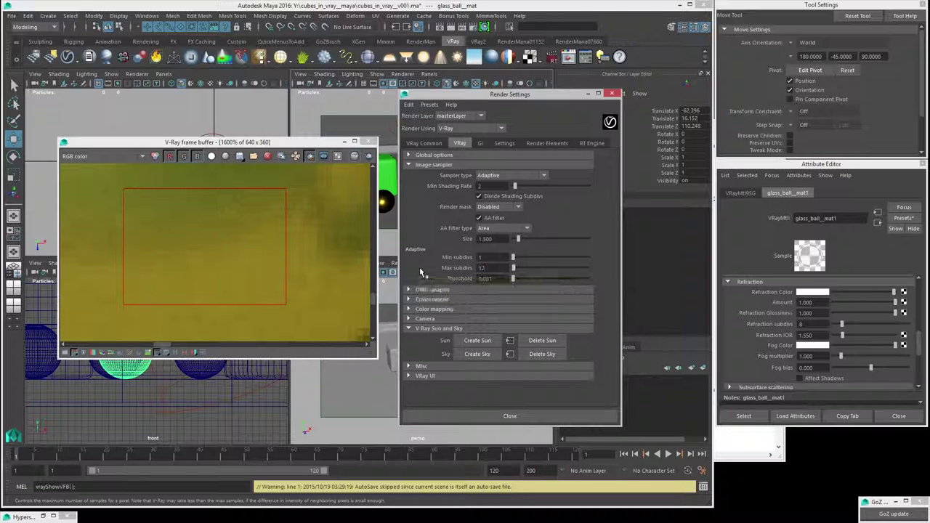
click(366, 156)
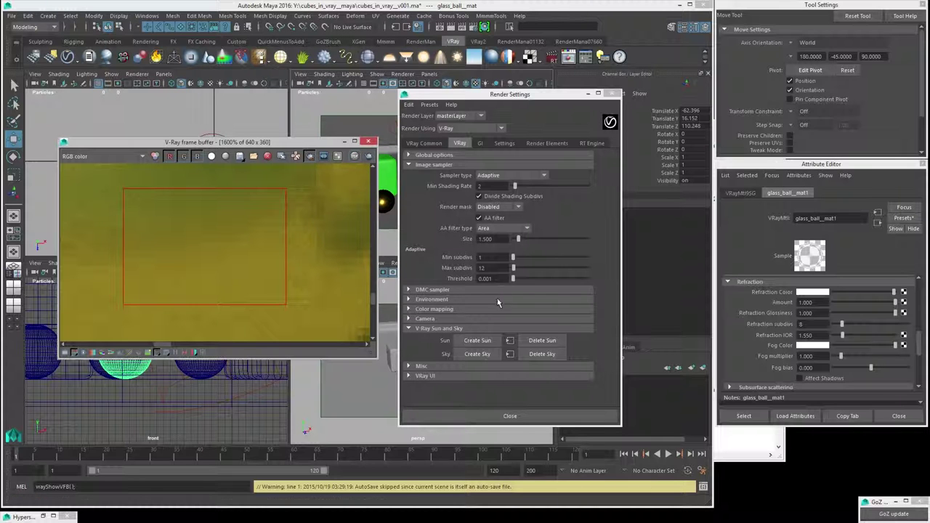
Step: Set the Adaptive sampler's threshold to 0.003 and render a small region on the backdrop above the green cube
click(489, 278)
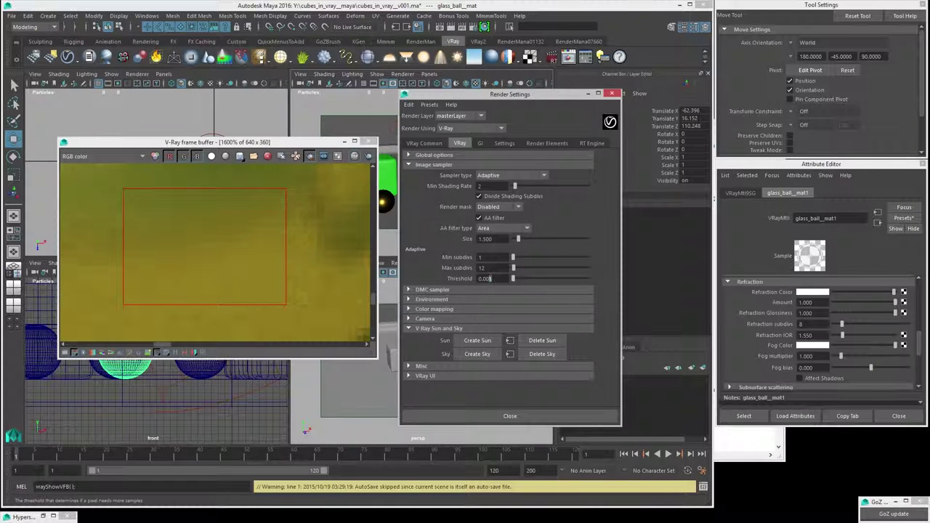
text(12)
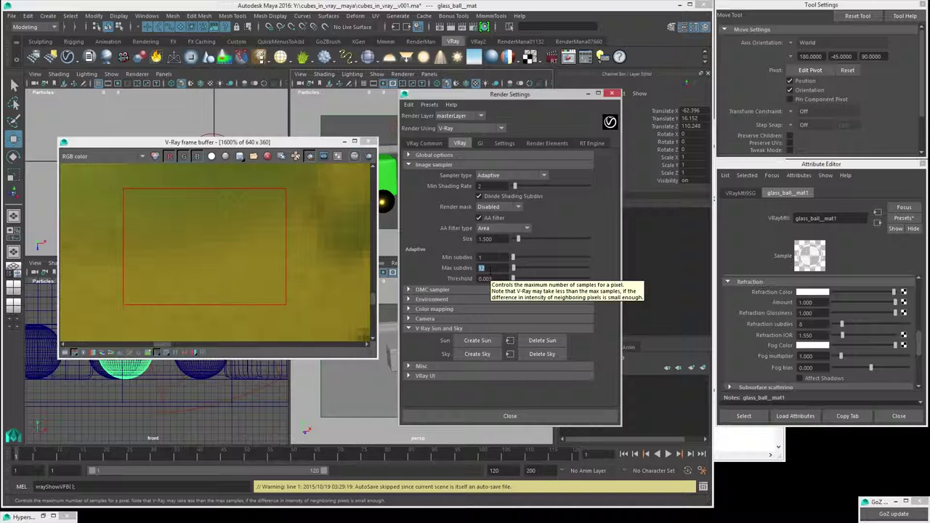
scroll(176, 301, down, 1)
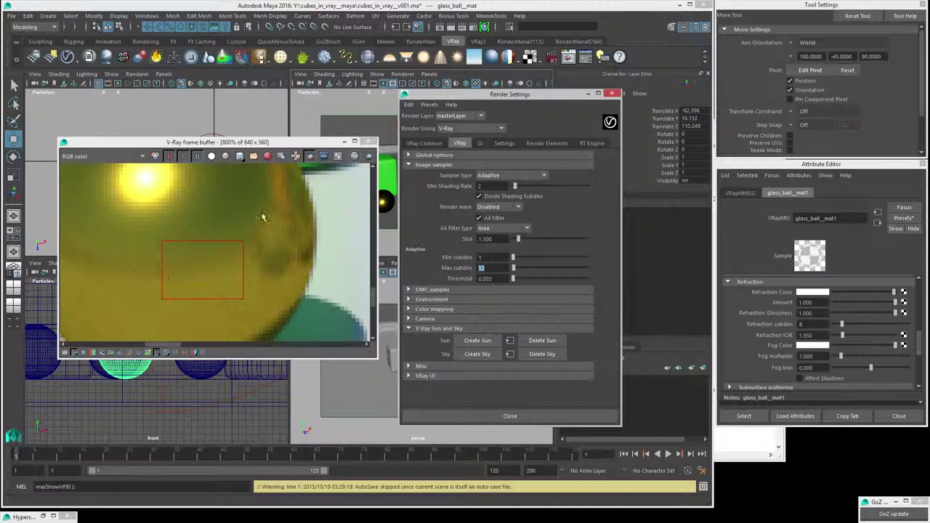
scroll(285, 242, down, 2)
click(220, 284)
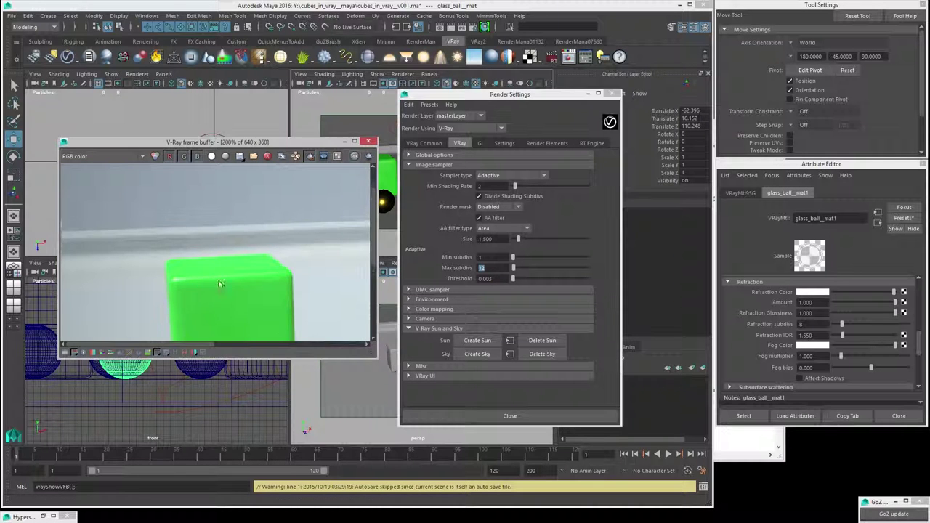
scroll(187, 239, up, 2)
drag(92, 210, 146, 231)
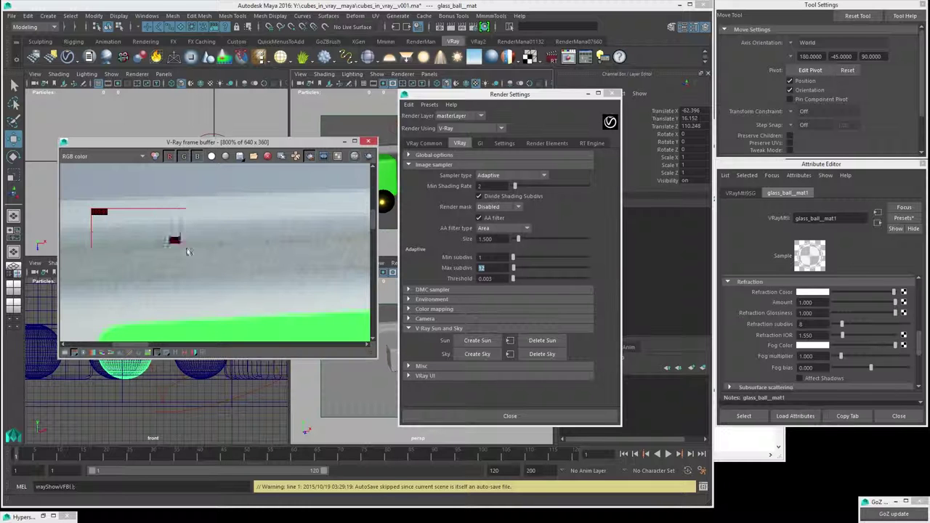
Step: Draw a render region around the dark metallic ball and its shadow, and render it
scroll(274, 273, down, 2)
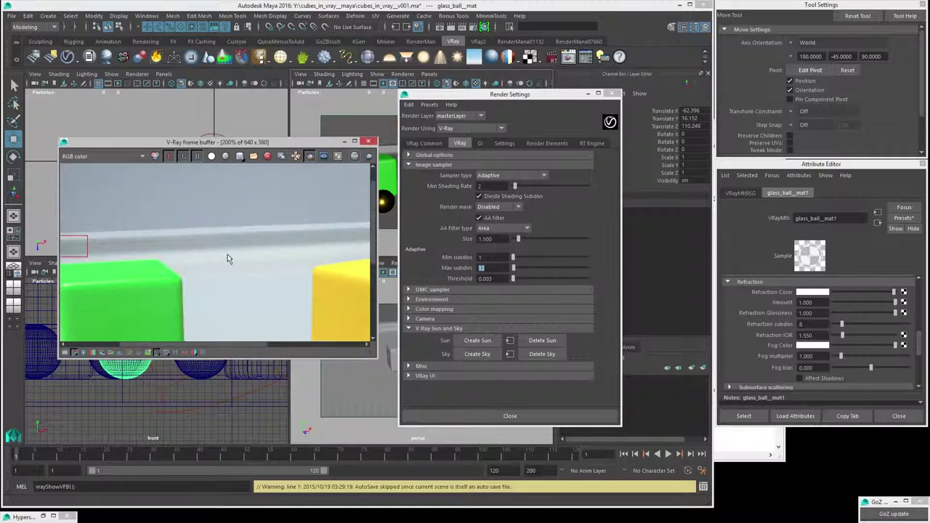
scroll(251, 258, up, 3)
middle_drag(125, 234, 209, 207)
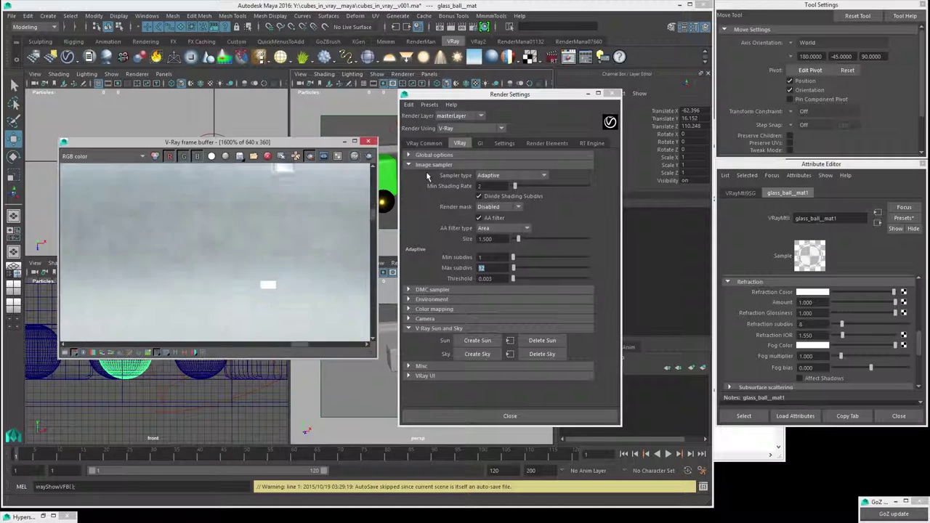
scroll(216, 307, down, 1)
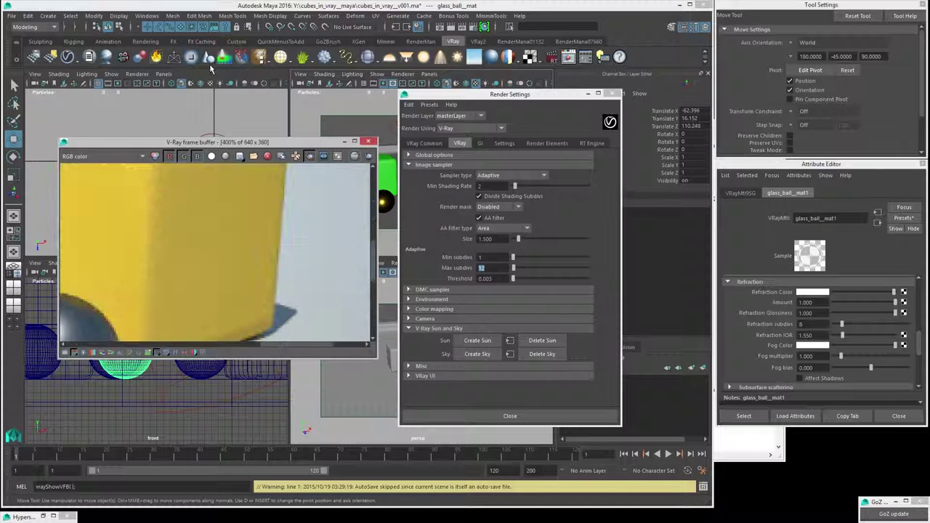
scroll(200, 197, down, 1)
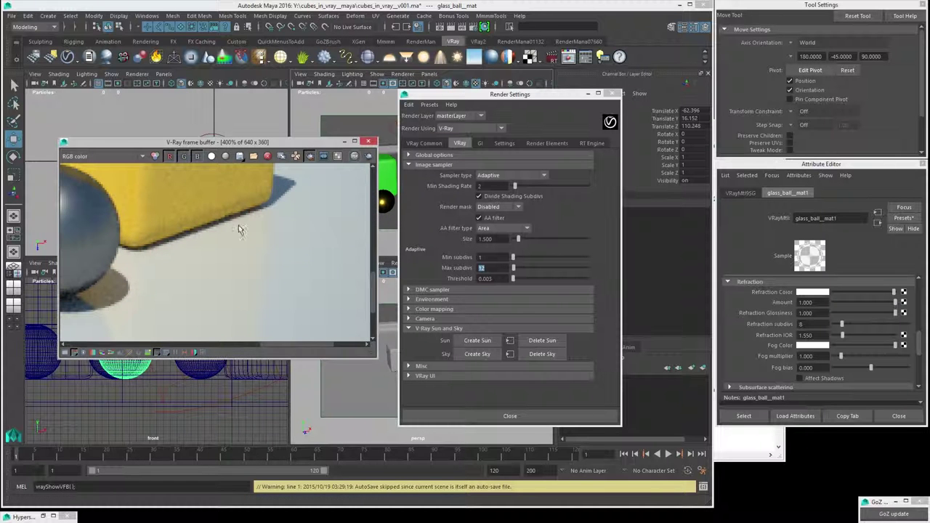
middle_drag(208, 270, 392, 276)
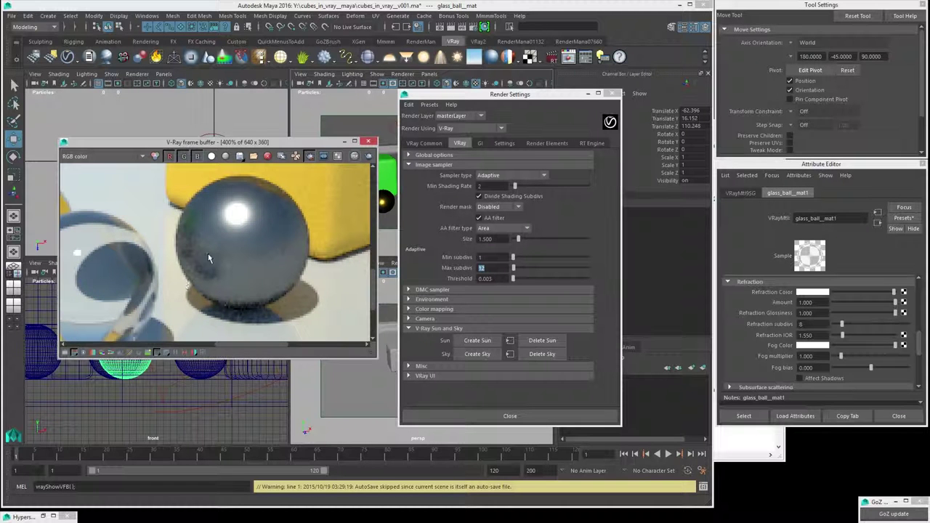
middle_drag(202, 274, 421, 275)
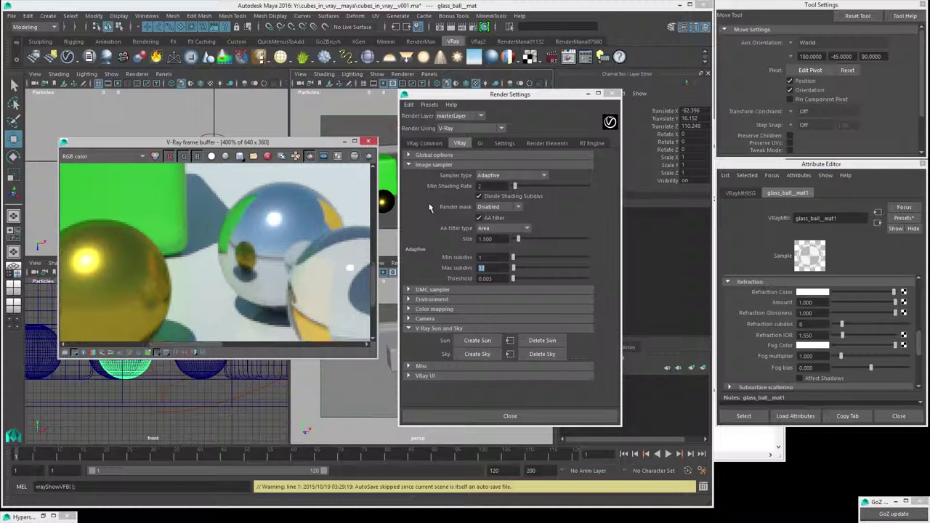
middle_drag(168, 267, 305, 263)
middle_drag(363, 247, 58, 280)
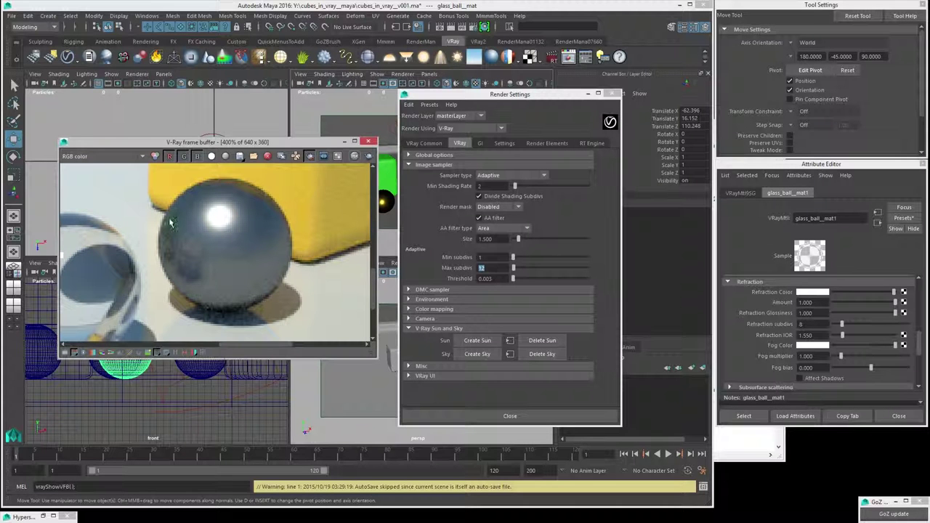
drag(147, 176, 306, 334)
click(369, 156)
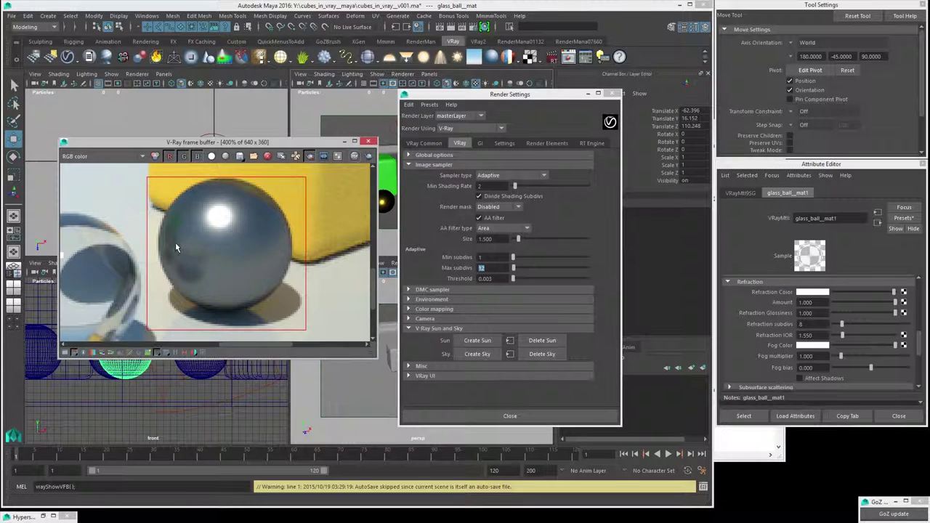
Step: Examine the rendered dark metallic ball for remaining noise, both in the full frame and close up
scroll(176, 248, down, 1)
scroll(176, 248, down, 1)
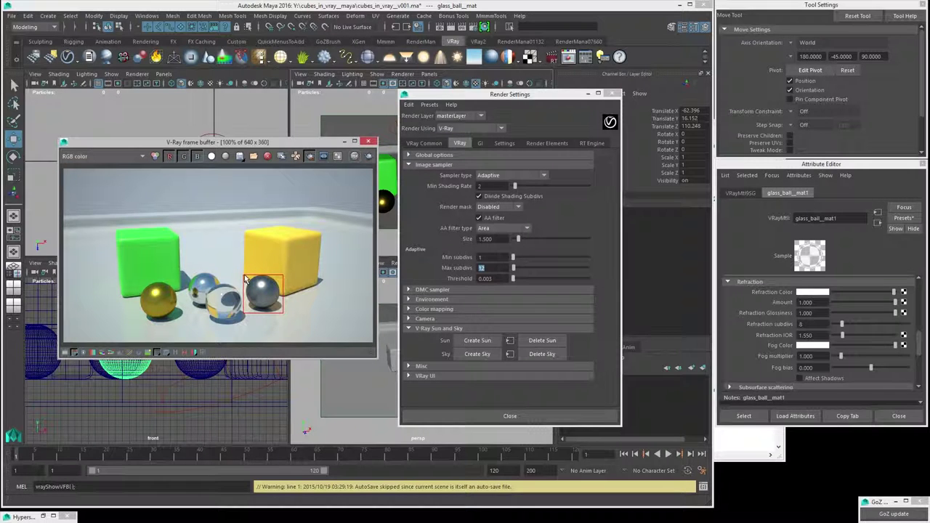
scroll(253, 253, up, 1)
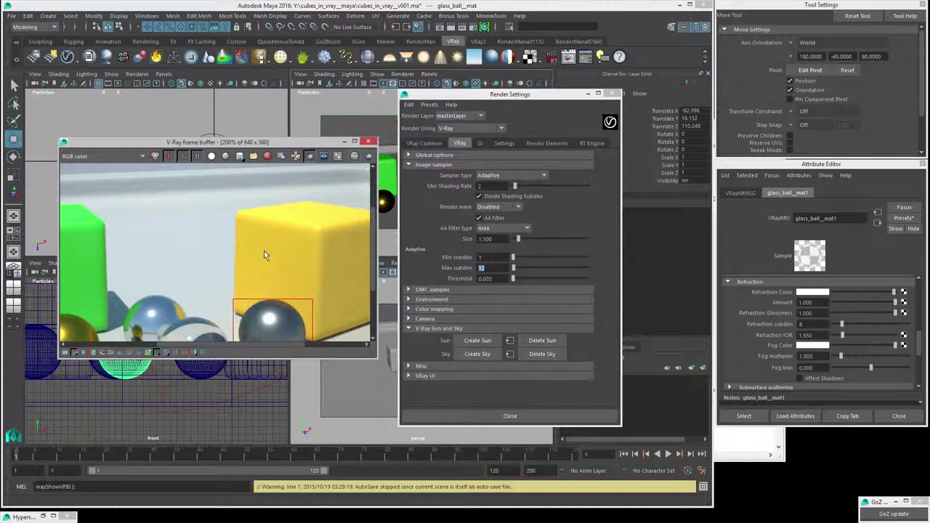
scroll(218, 253, up, 1)
scroll(176, 253, up, 1)
scroll(176, 253, down, 1)
middle_drag(175, 254, 216, 267)
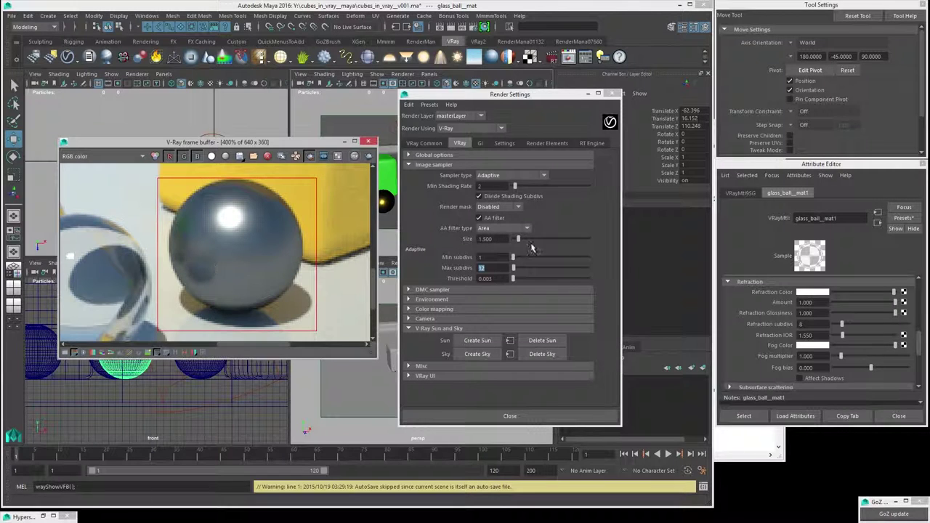
click(485, 267)
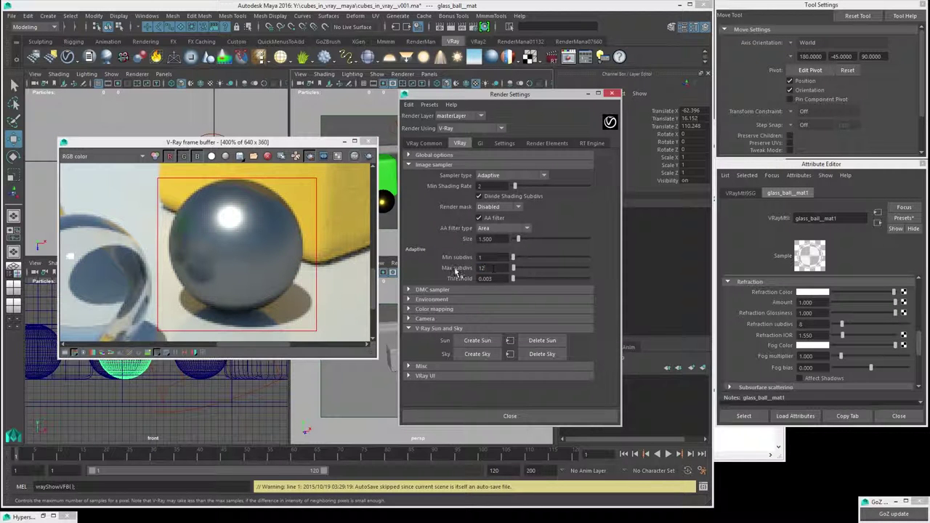
scroll(235, 245, up, 1)
scroll(236, 245, down, 1)
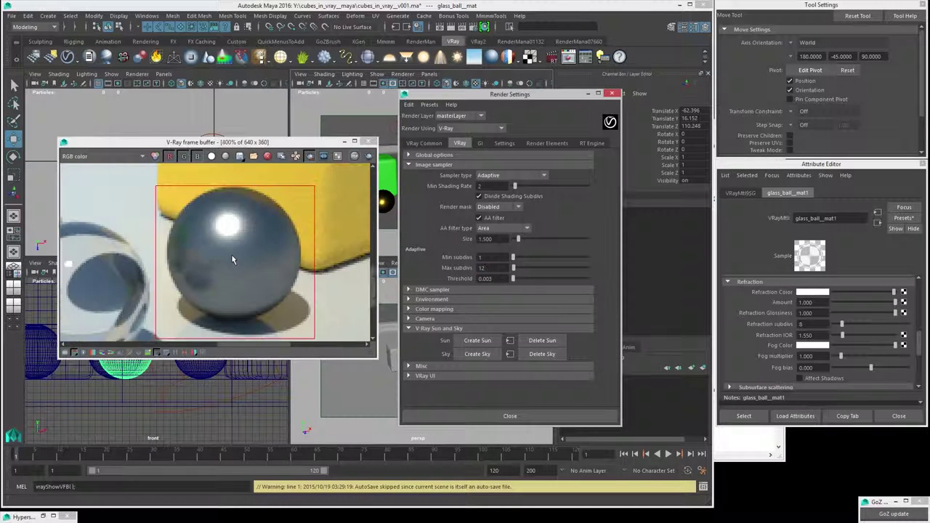
middle_drag(225, 254, 245, 245)
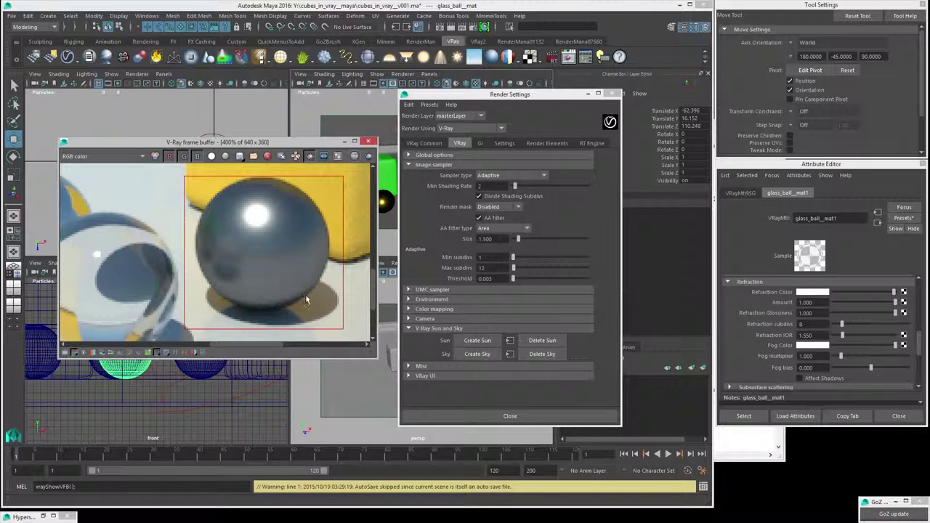
Step: Show the frame buffer's render history and save the current dark ball render to it
click(178, 353)
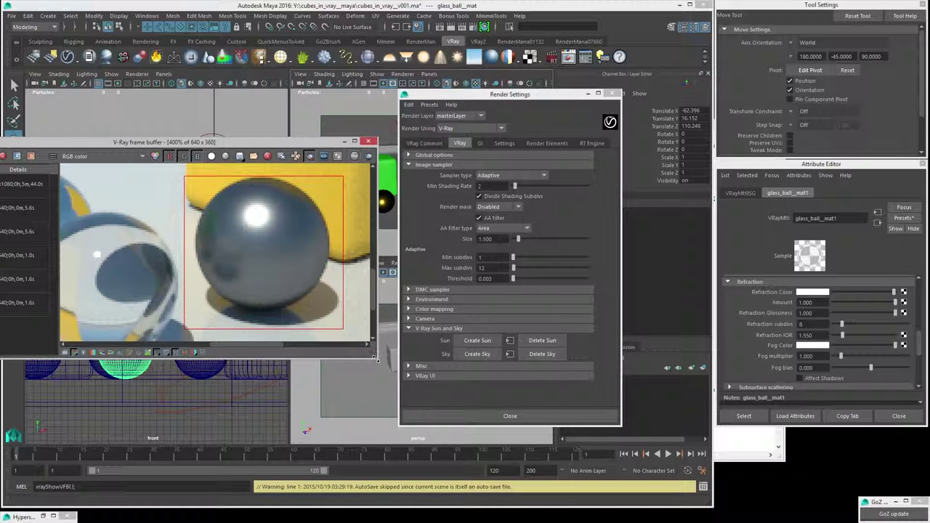
drag(225, 145, 302, 154)
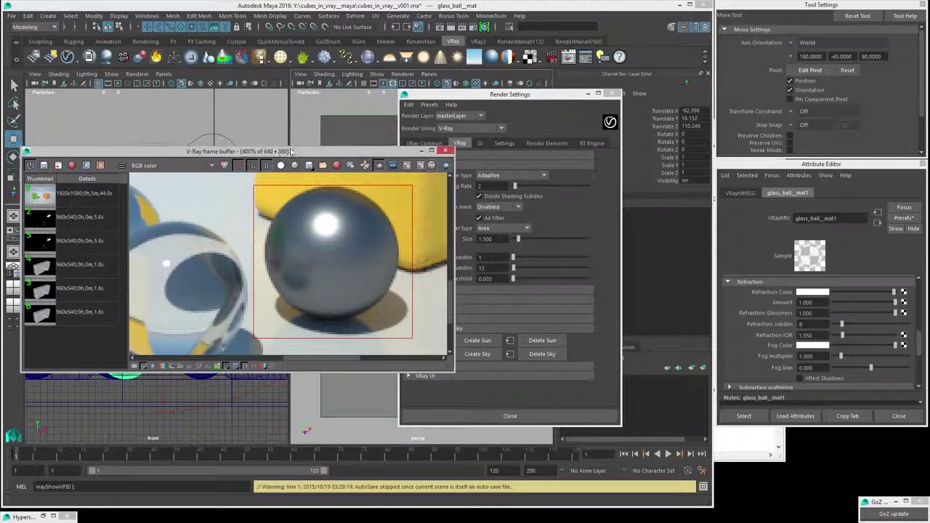
click(44, 165)
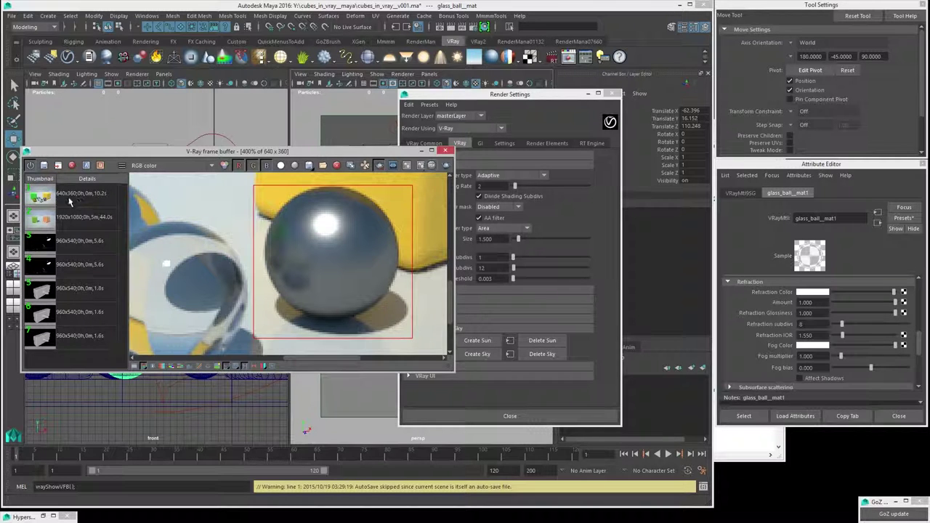
click(62, 200)
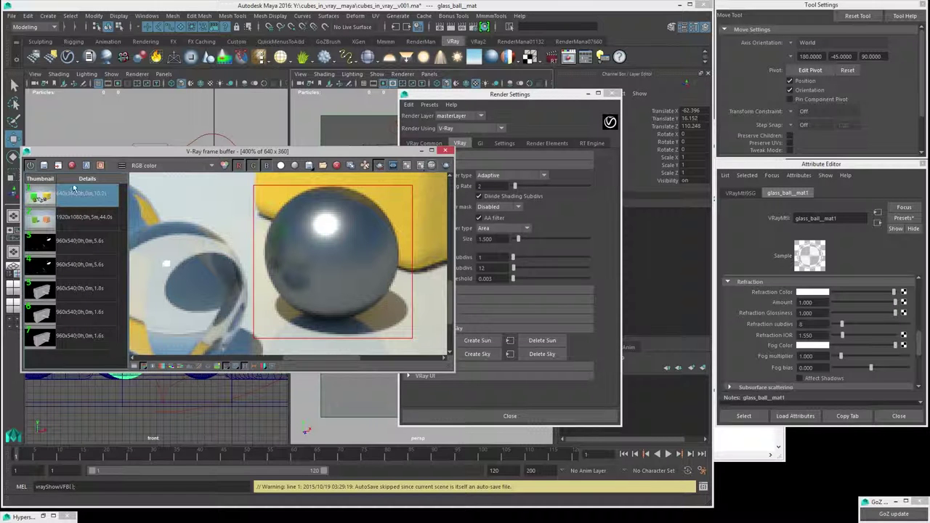
Step: Set the Adaptive sampler's max subdivs to 20 and re-render the dark ball region
drag(204, 153, 208, 121)
drag(529, 104, 601, 100)
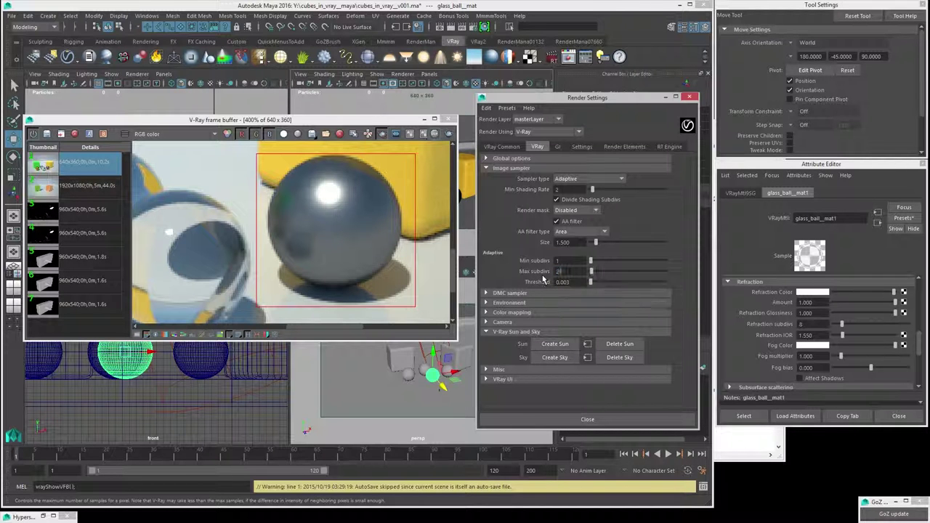
click(447, 133)
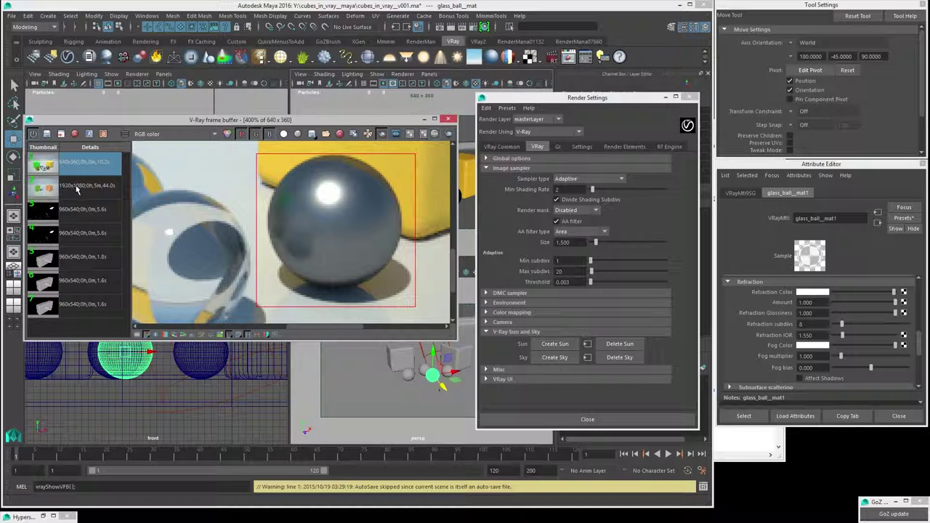
Step: Save the new dark ball render to the history and compare its render time with the previous entry
click(46, 134)
mouse_move(71, 163)
mouse_down()
mouse_move(77, 192)
mouse_move(79, 166)
mouse_up()
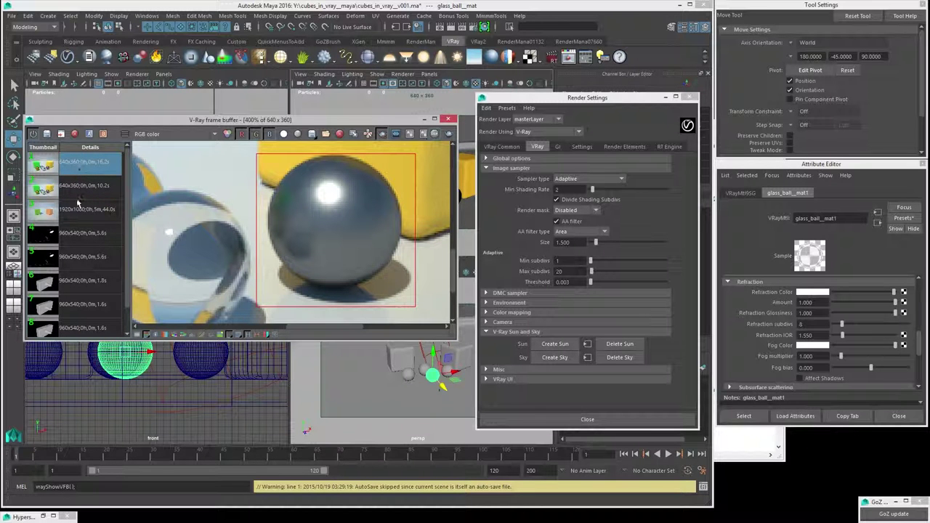
drag(78, 201, 82, 163)
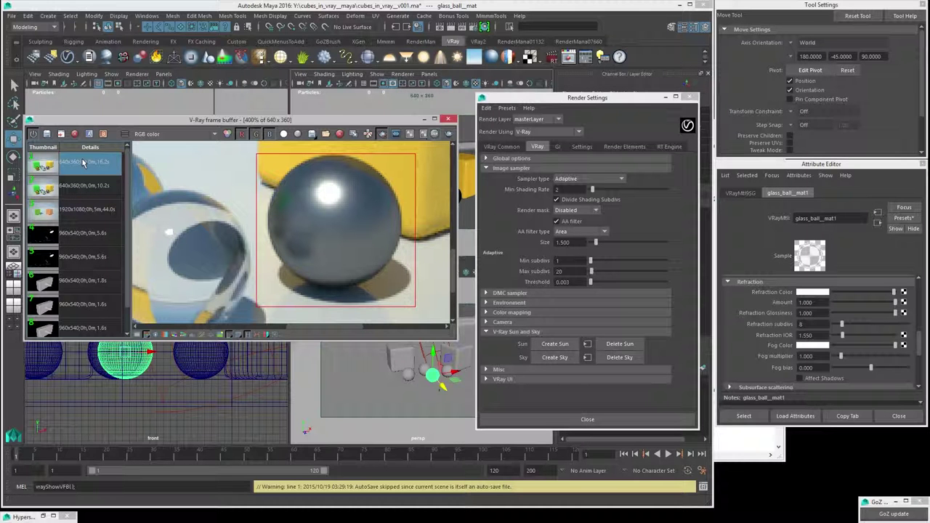
Step: Set the Adaptive sampler's max subdivs to 16 and re-render the dark ball region
click(590, 271)
text(1)
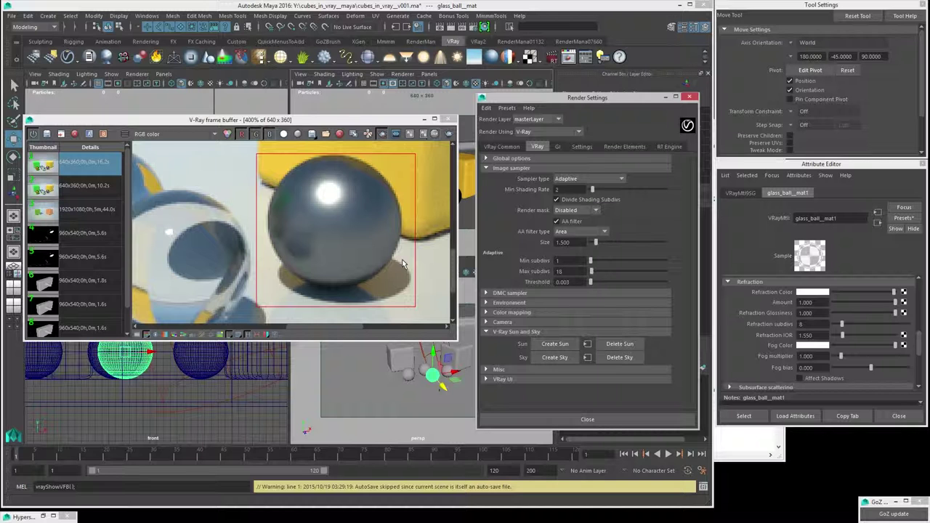
text(6)
key(Return)
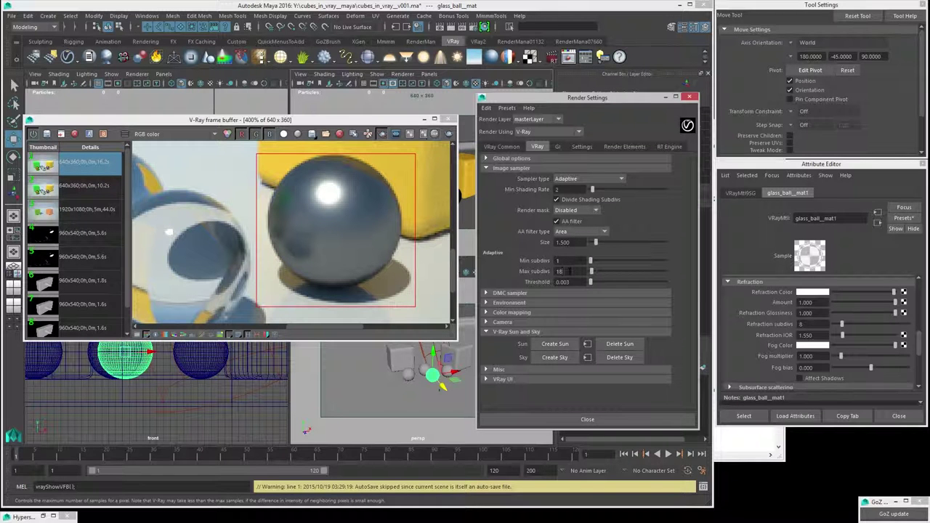
click(447, 133)
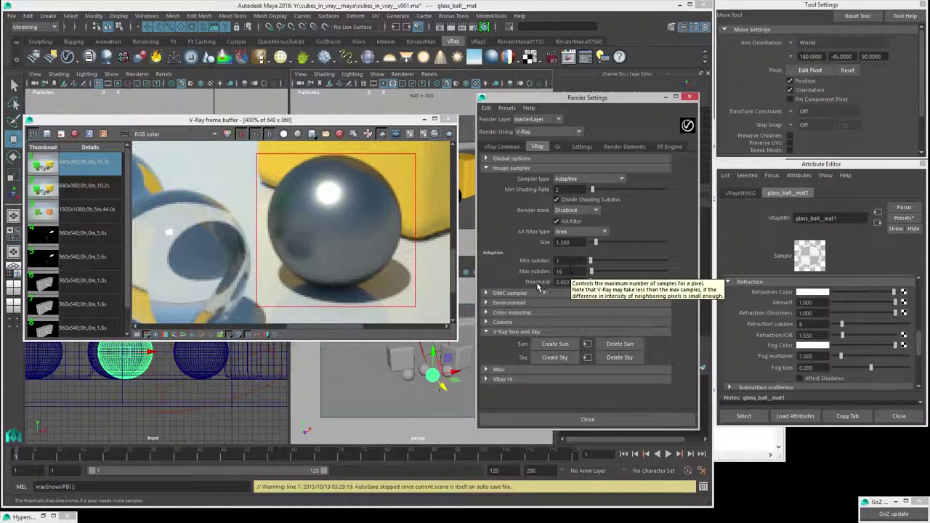
Step: Turn off region rendering so that the full frame is rendered
click(566, 282)
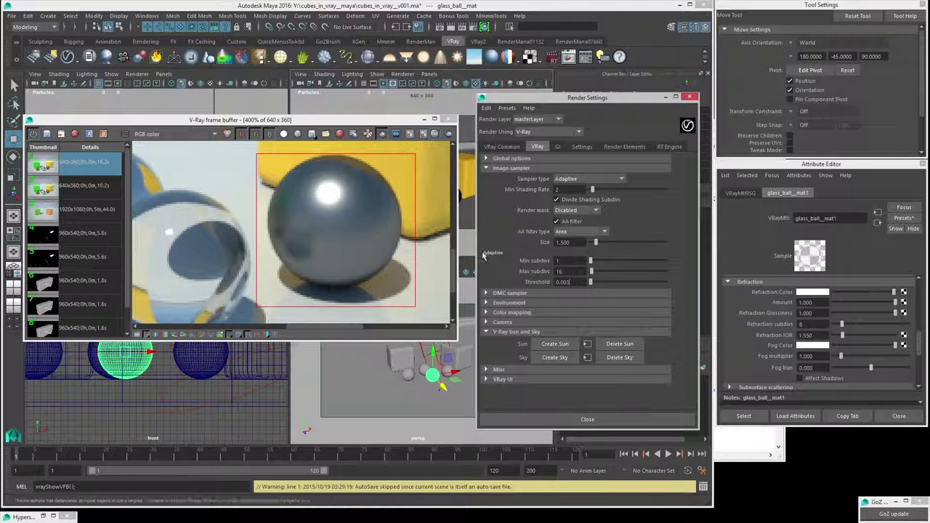
scroll(334, 207, down, 1)
scroll(334, 207, down, 1)
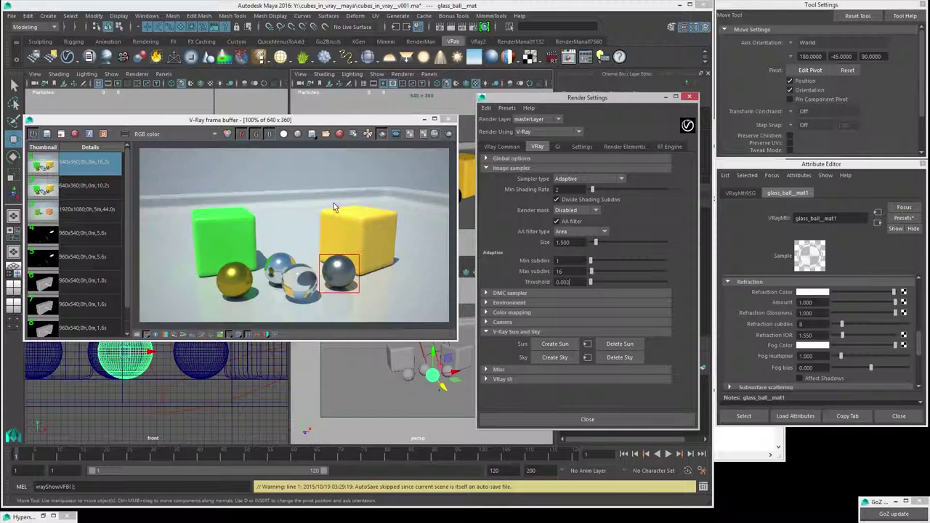
click(378, 129)
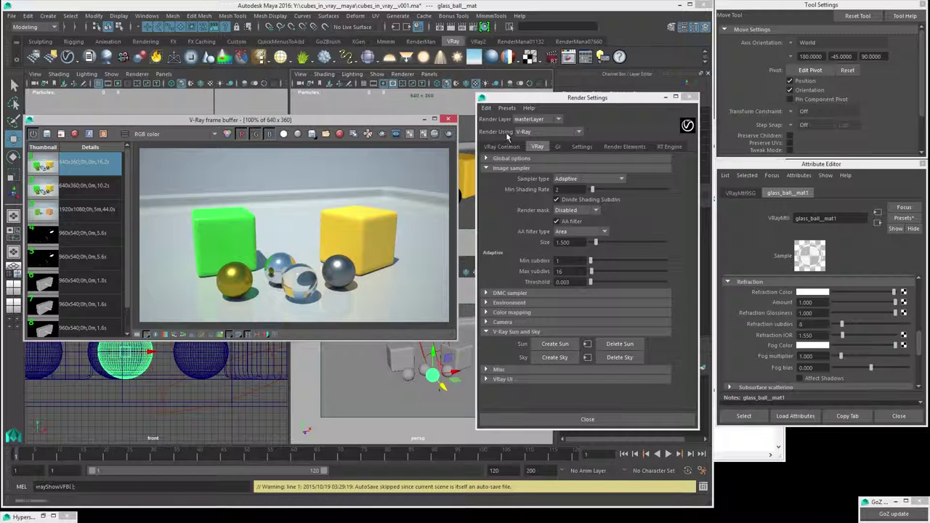
Step: Set the render resolution to the HD 1080 preset
click(499, 147)
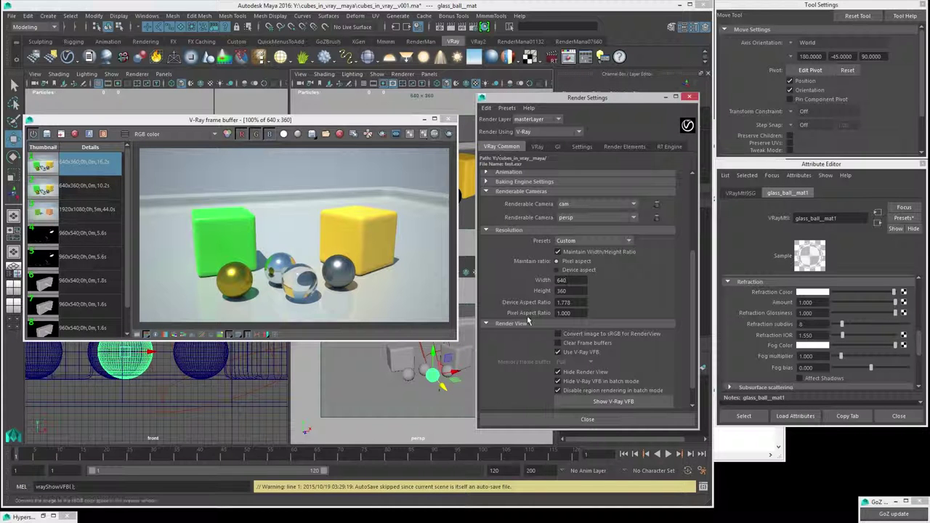
click(578, 244)
scroll(581, 311, down, 2)
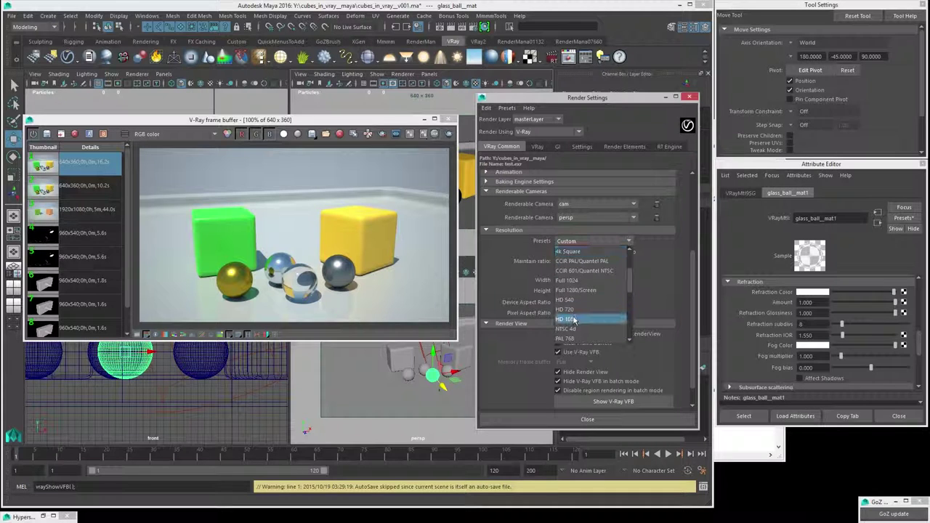
click(572, 320)
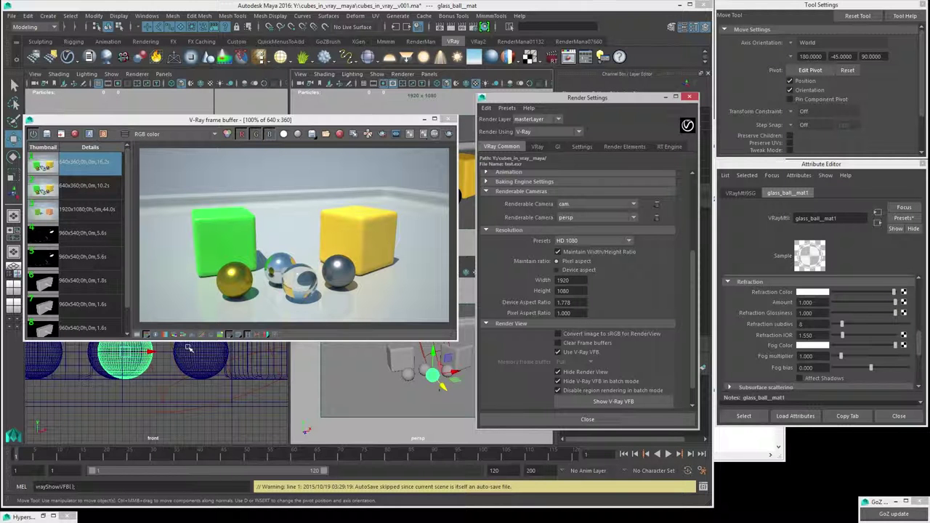
Step: Hide the render history, start a full-frame render and maximize the frame buffer to view the cubes and balls
click(247, 335)
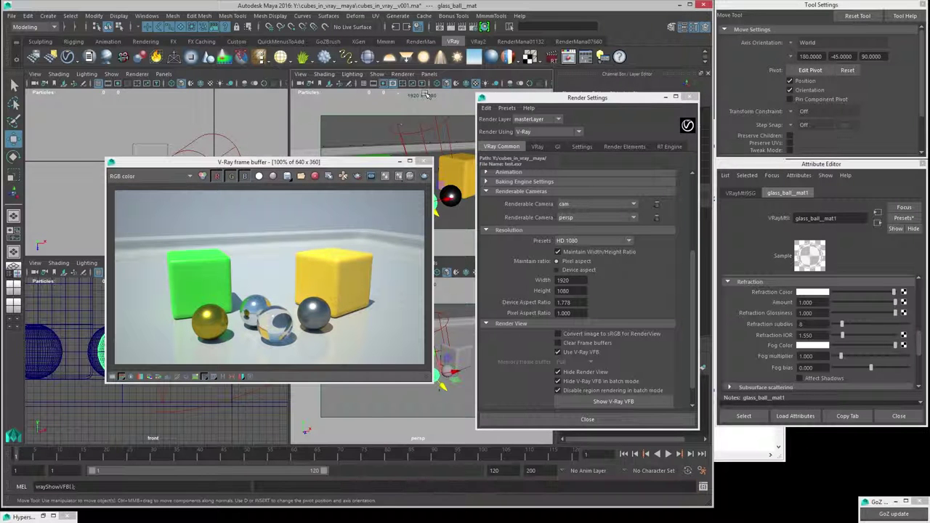
click(452, 28)
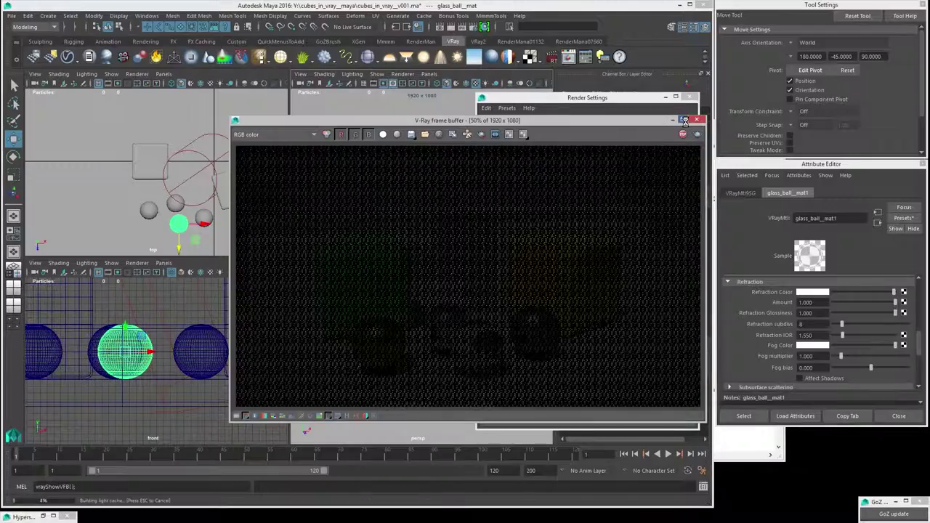
click(683, 120)
scroll(633, 146, up, 1)
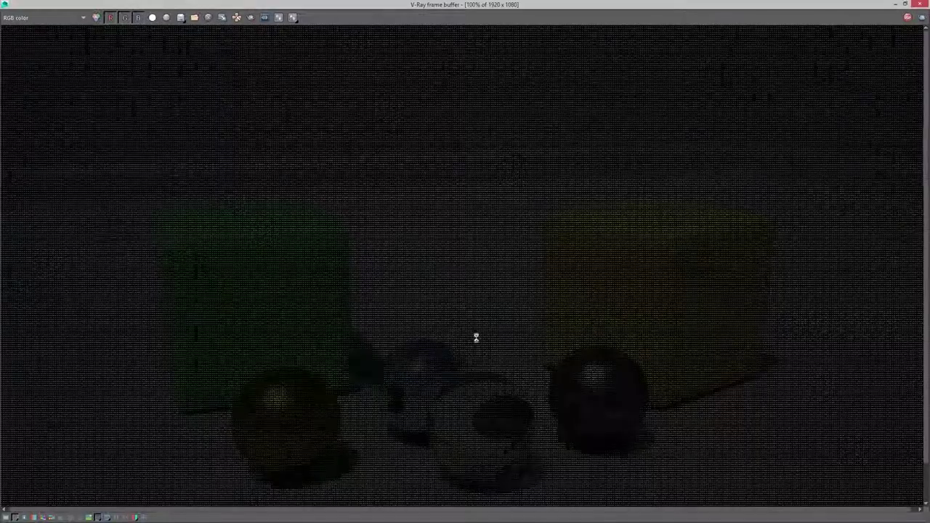
middle_drag(480, 354, 478, 288)
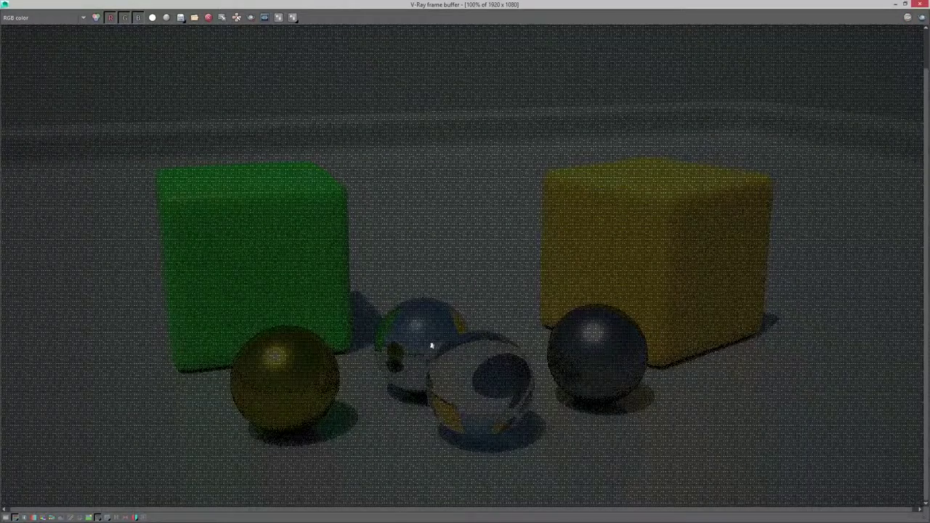
Step: Enable region rendering, mark a small region over the dark ball's edge facing the glass ball, and render it
click(252, 17)
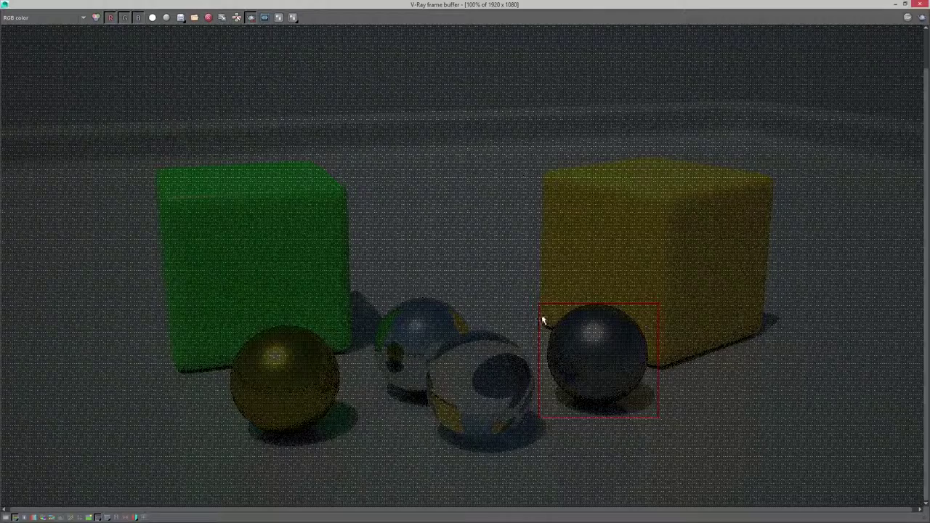
drag(540, 316, 600, 416)
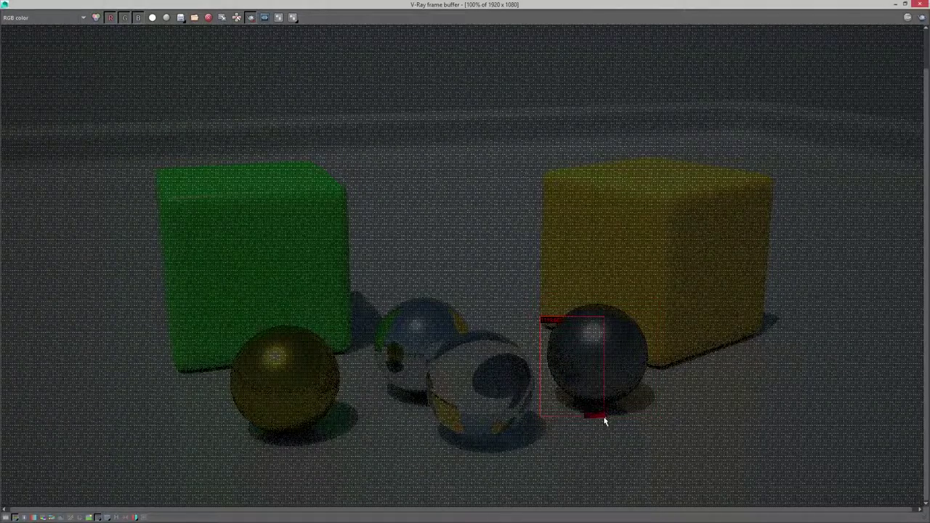
scroll(574, 374, up, 1)
scroll(574, 374, up, 2)
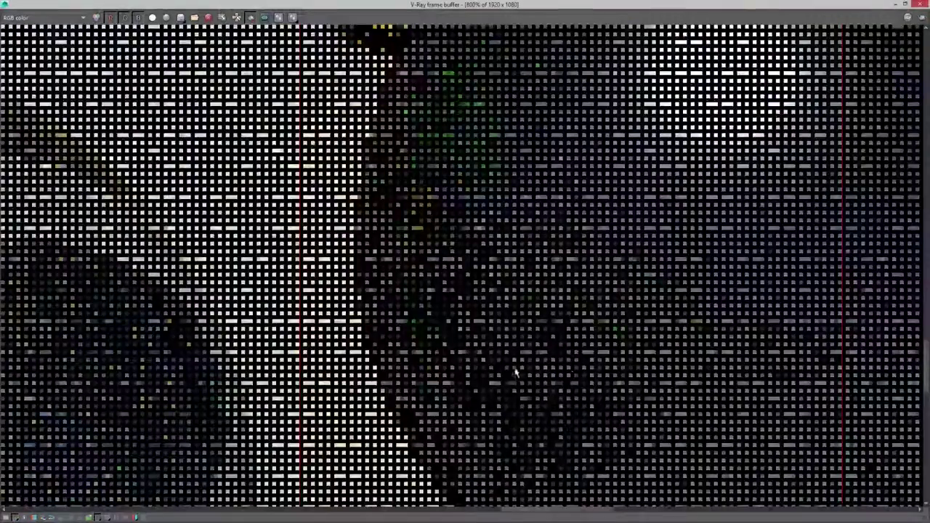
scroll(441, 332, down, 1)
drag(339, 188, 515, 405)
scroll(418, 339, up, 1)
middle_drag(415, 342, 357, 328)
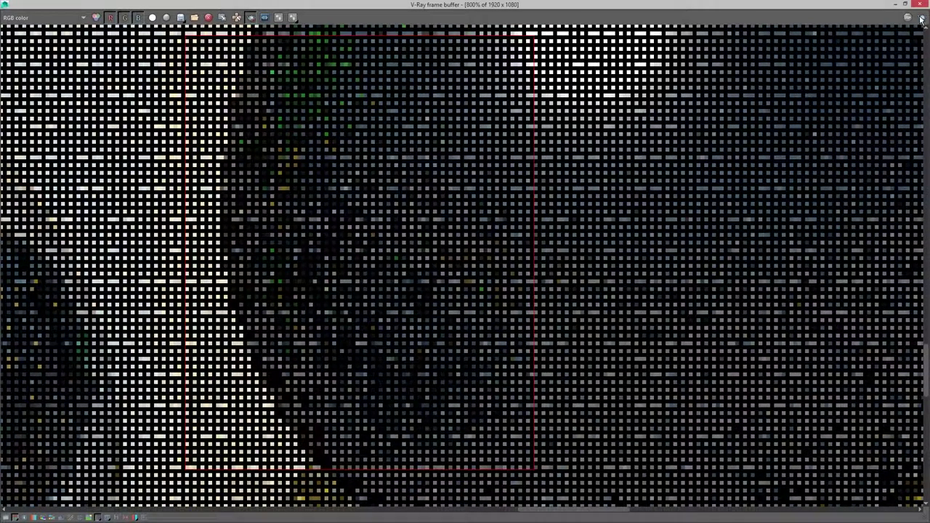
click(920, 16)
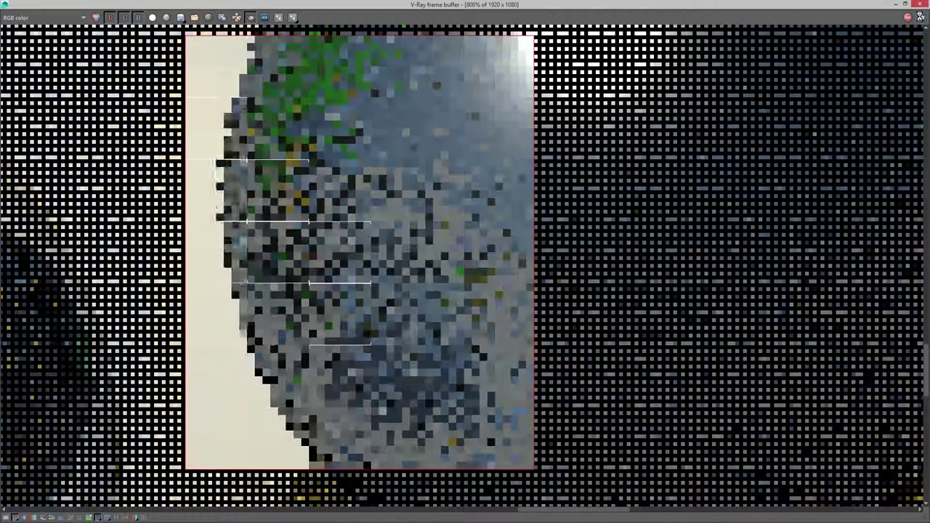